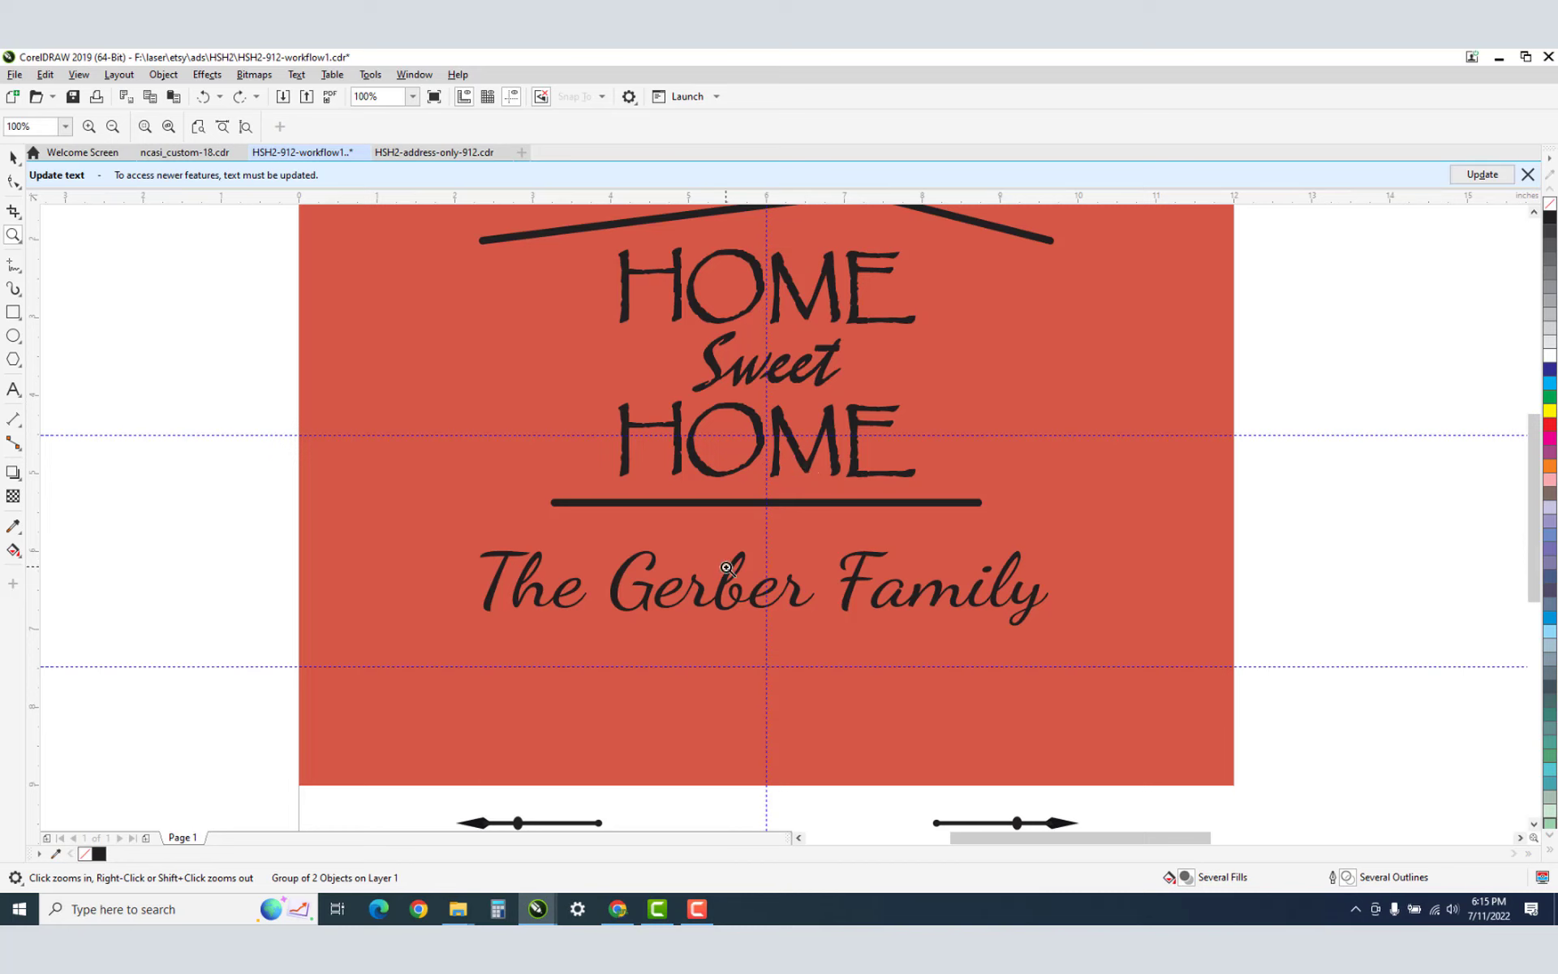
Zoom to 400%, back to 200%, and pan to centre The Gerber Family line.
left_click(726, 567)
left_click(726, 567)
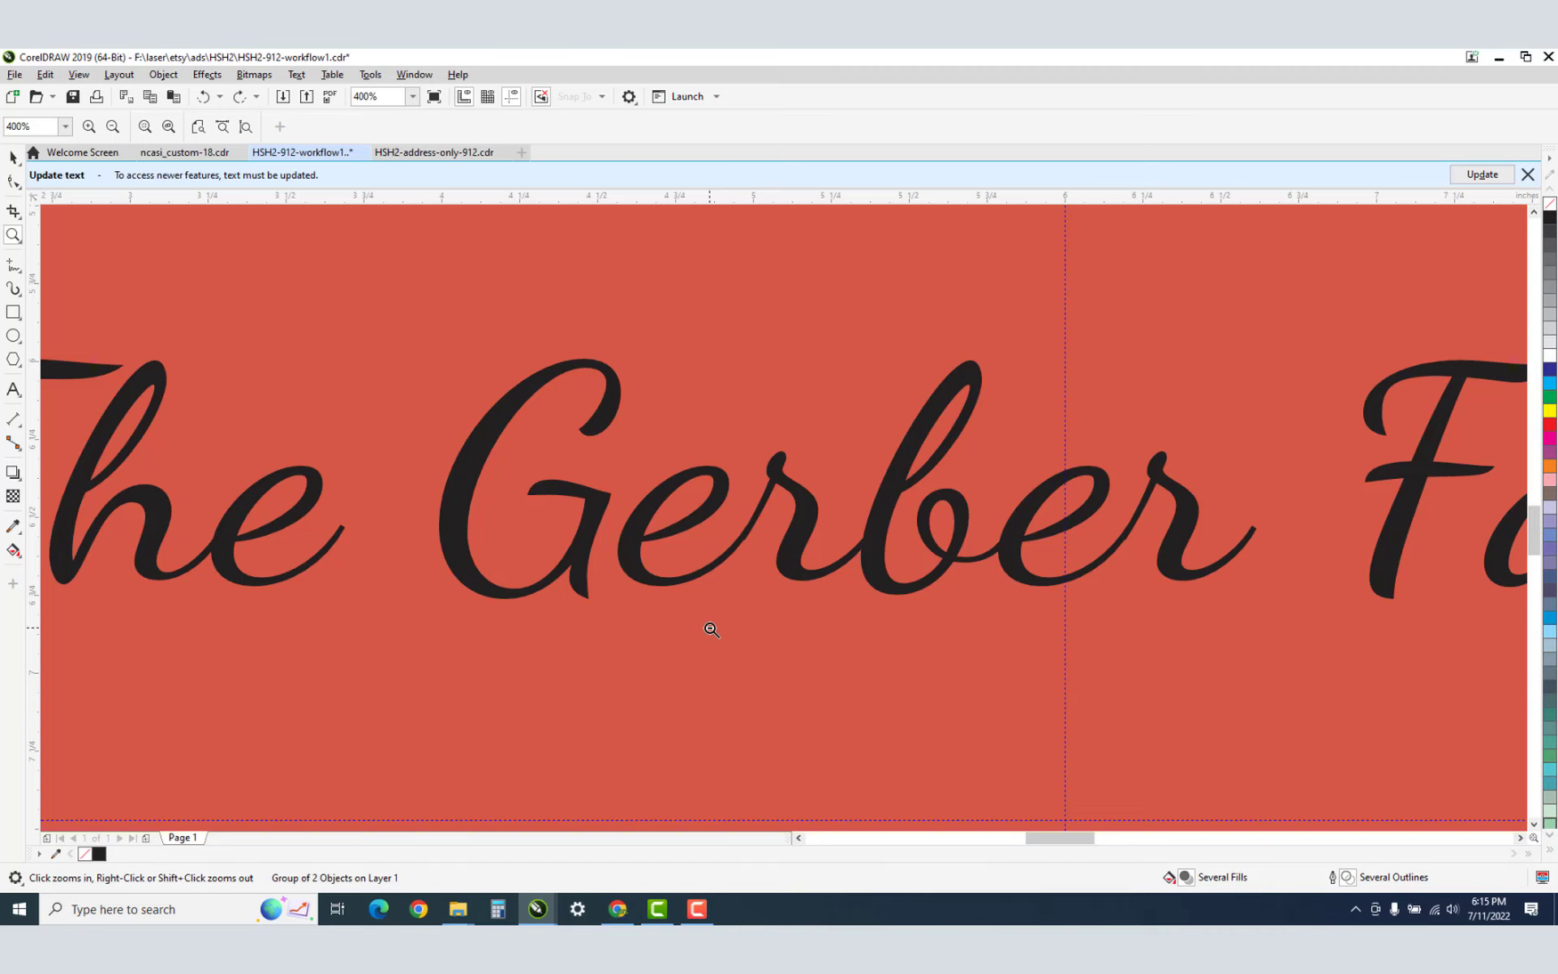
left_click(736, 619, "shift")
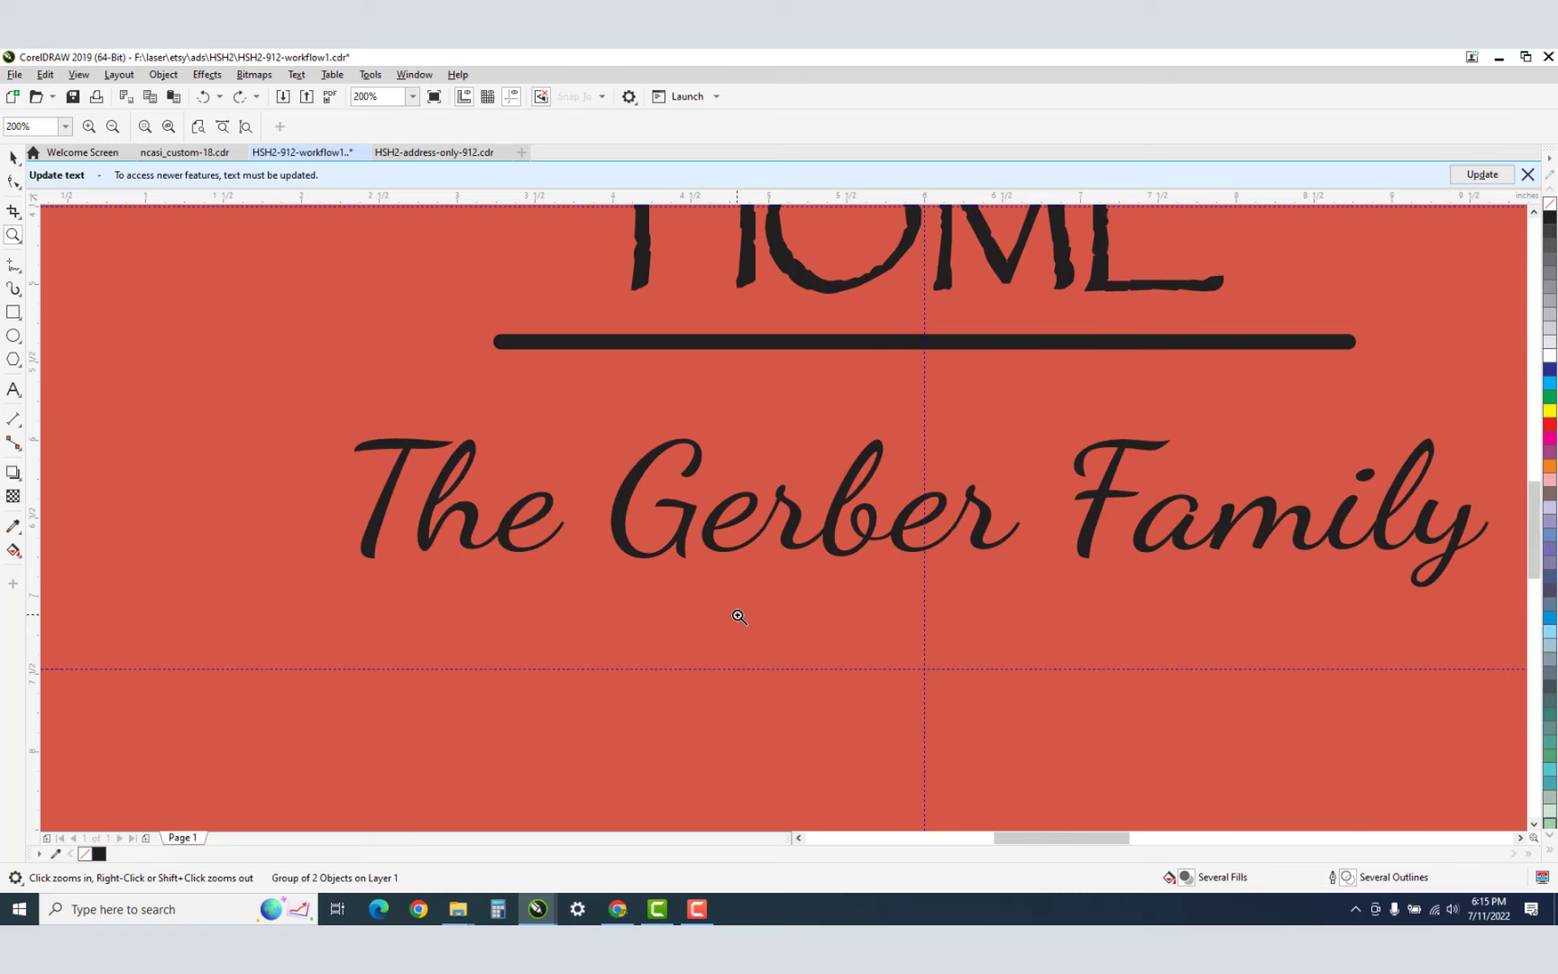
key("h")
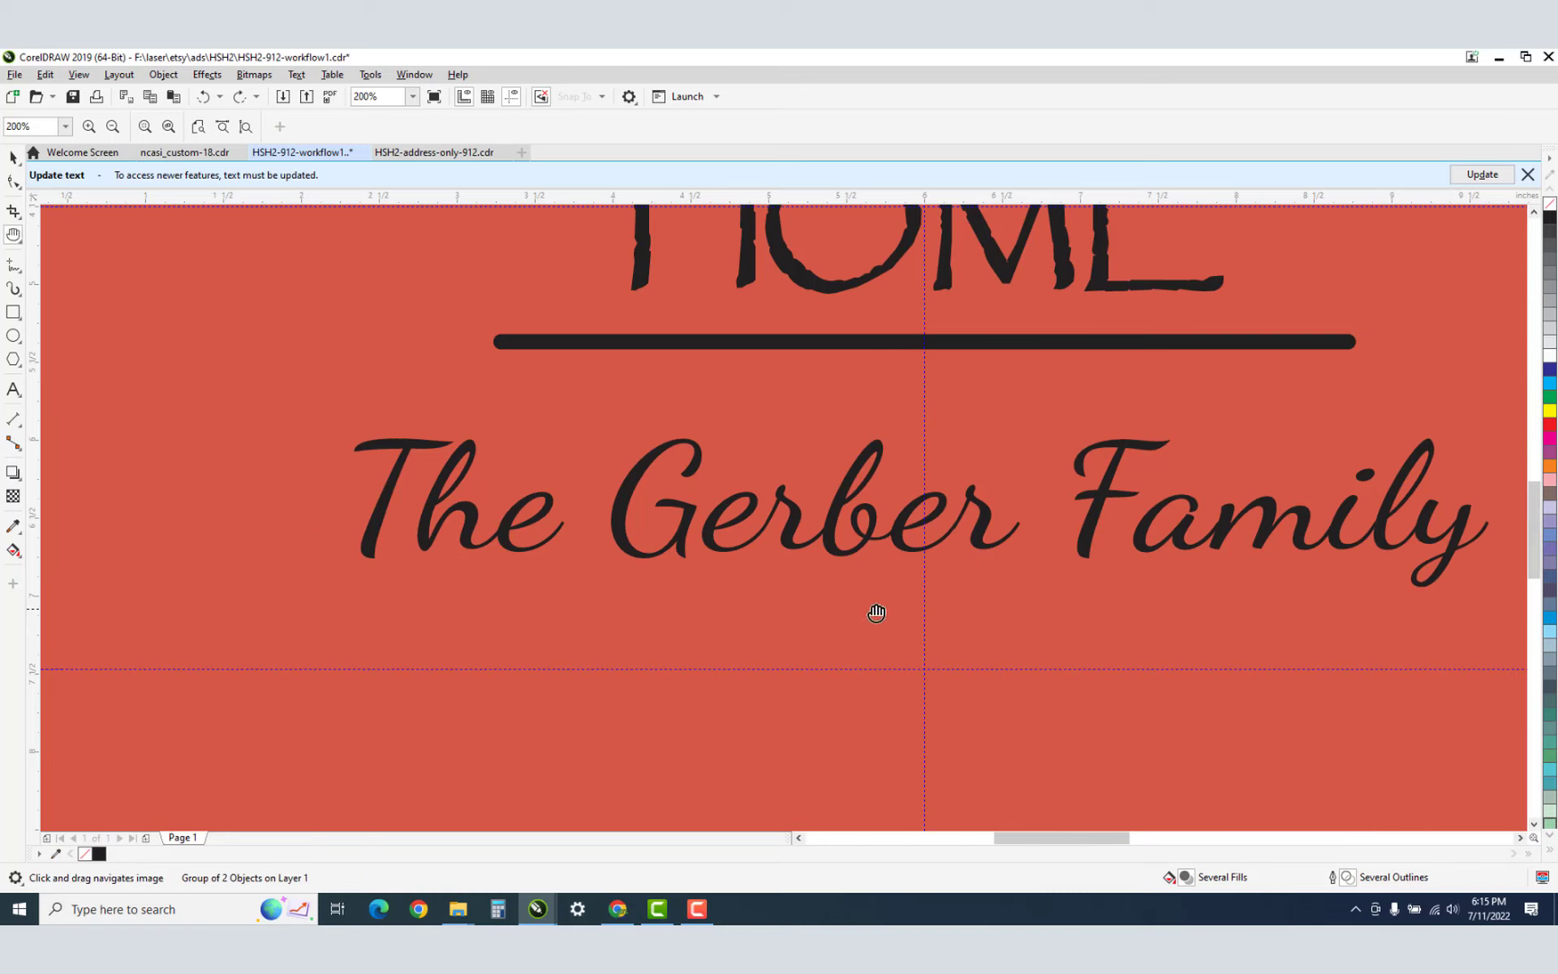
left_click_drag(1026, 620, 818, 603)
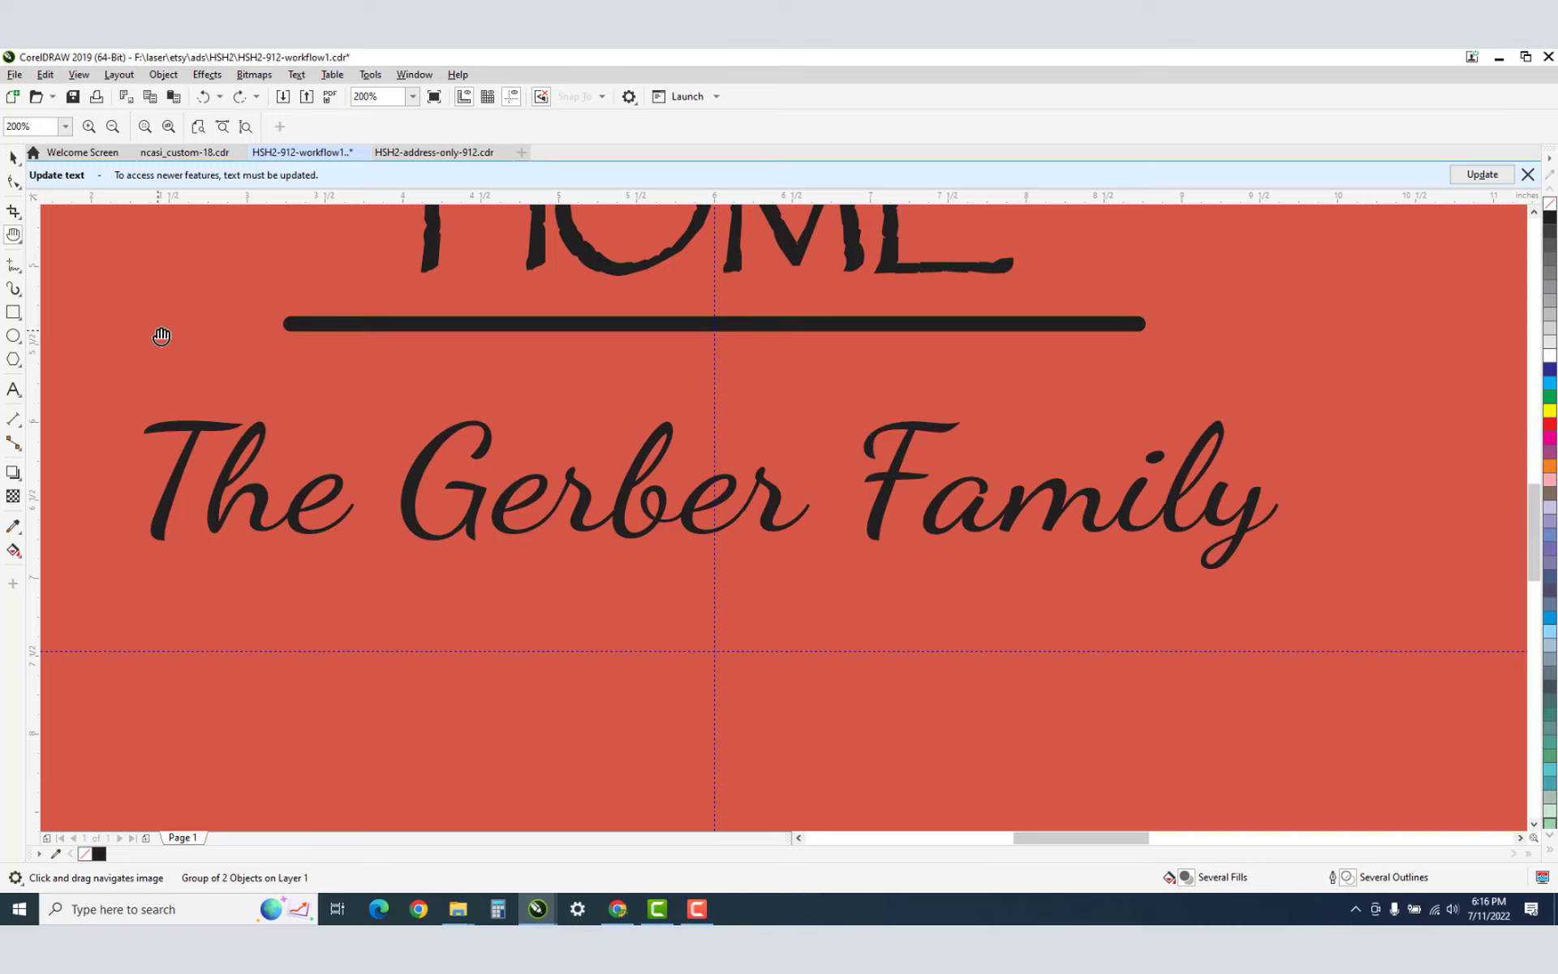
Select The Gerber Family text with the Pick tool.
key("space")
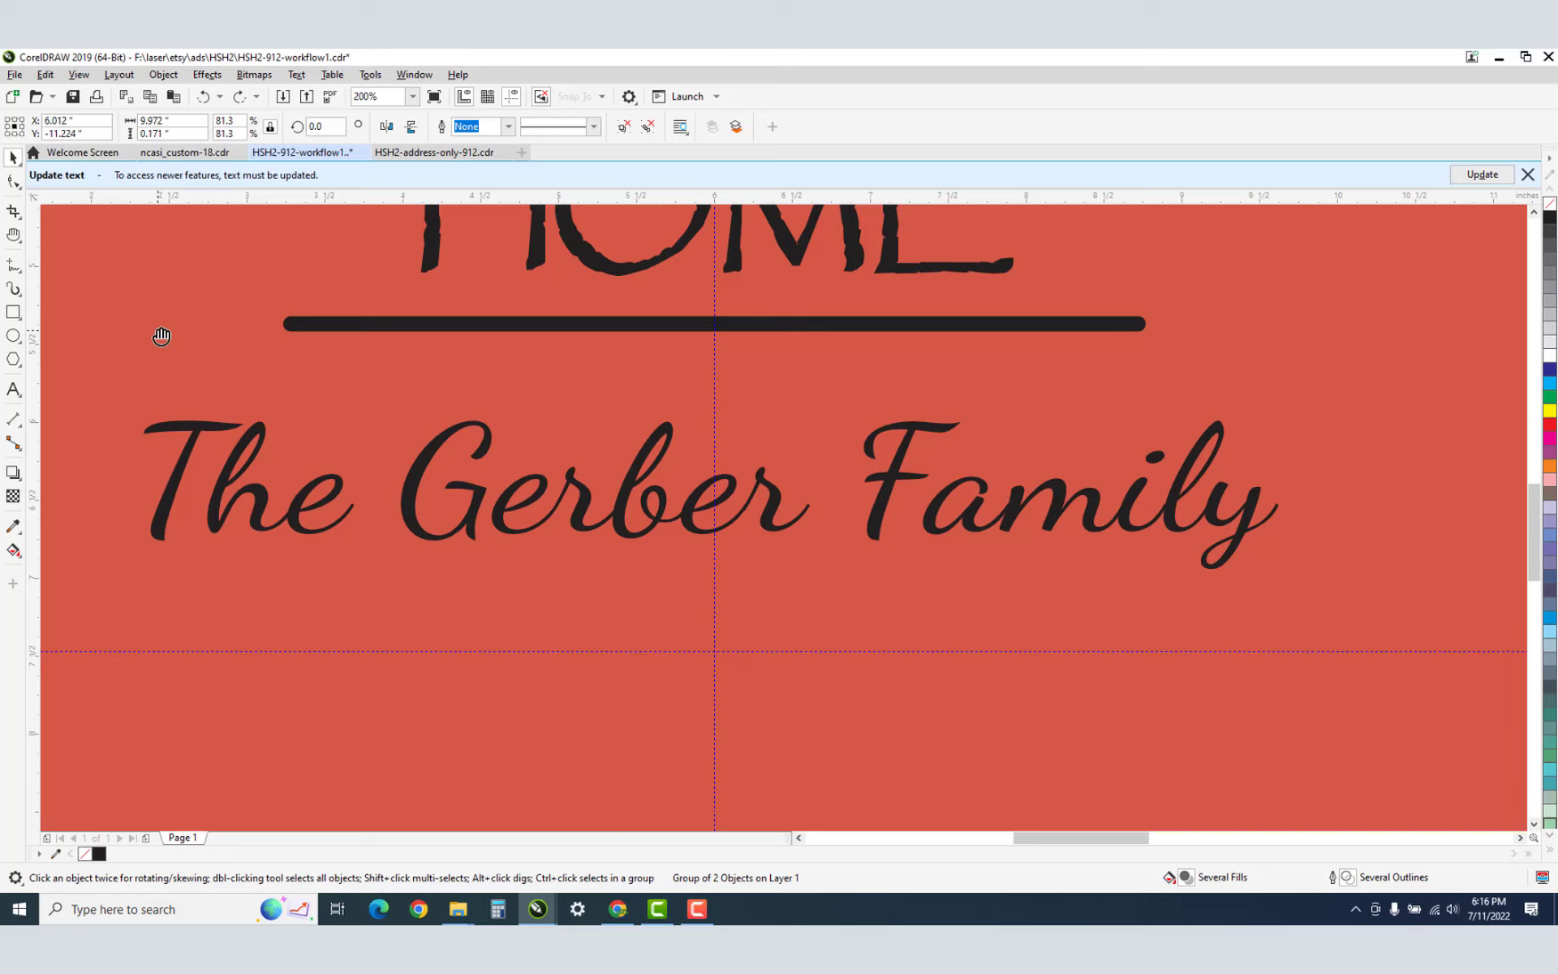
key("space")
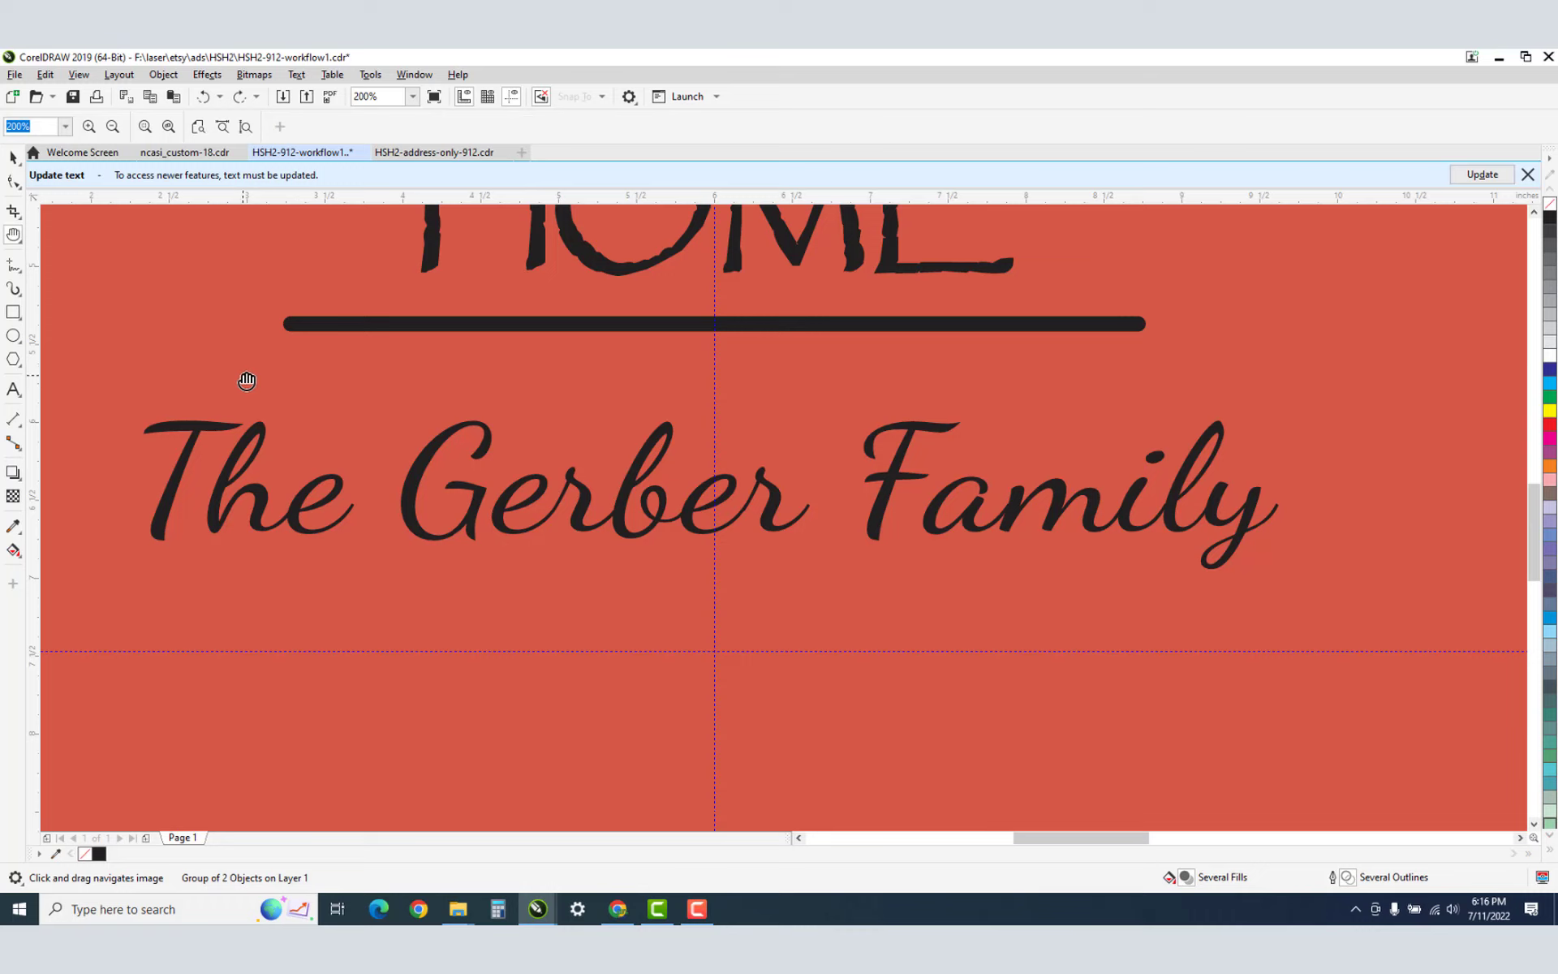
key("space")
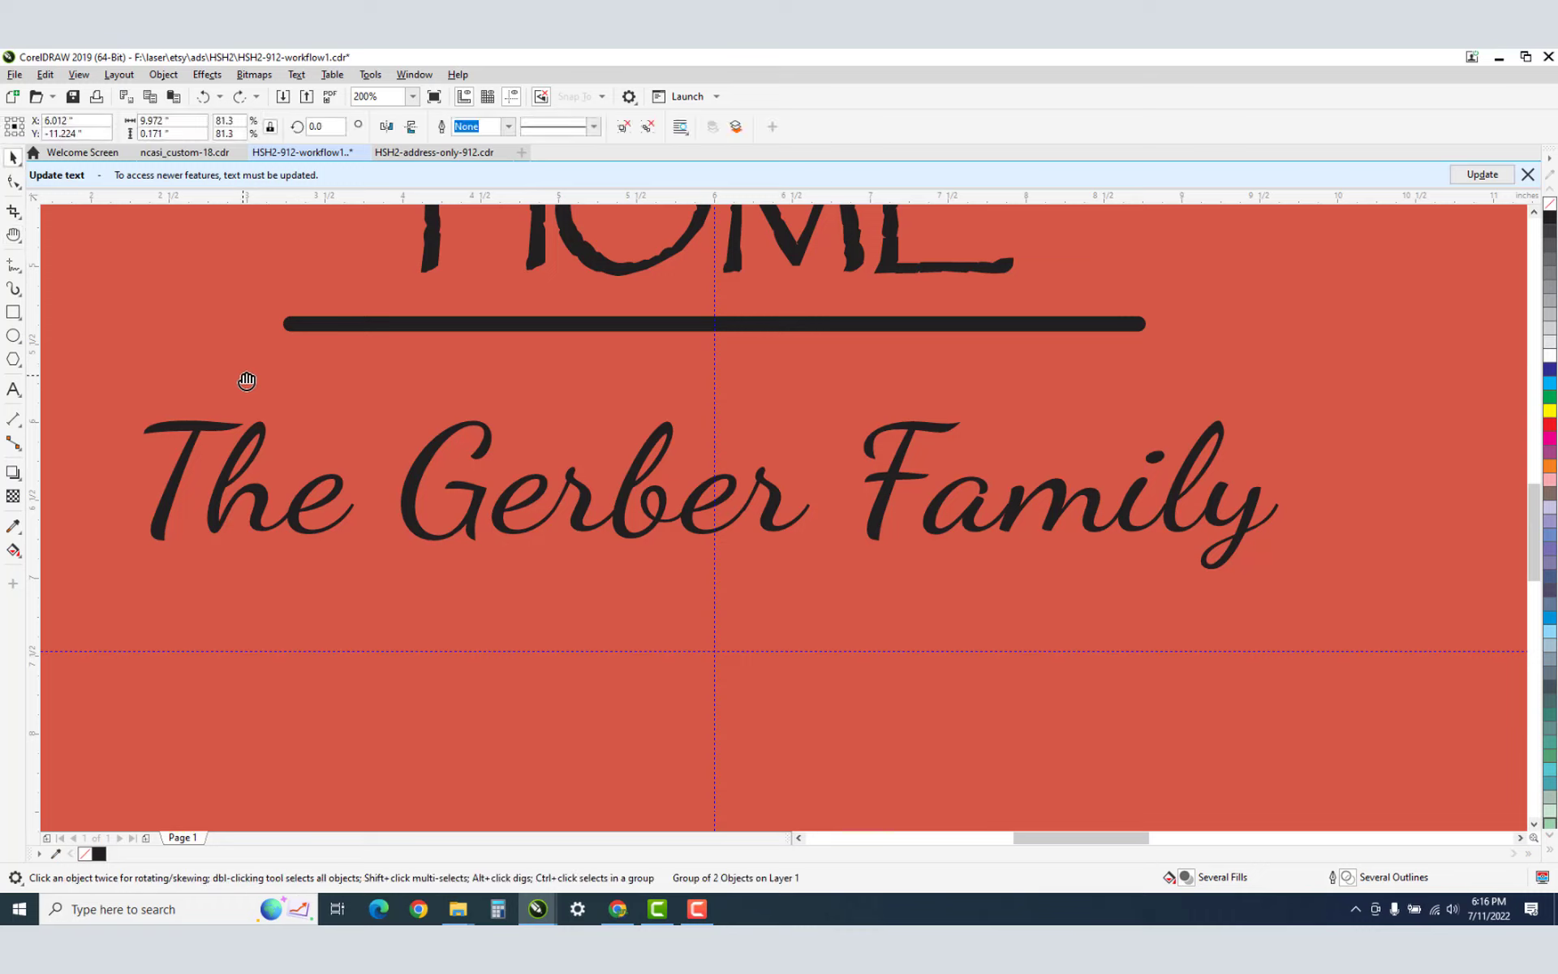
left_click(198, 426)
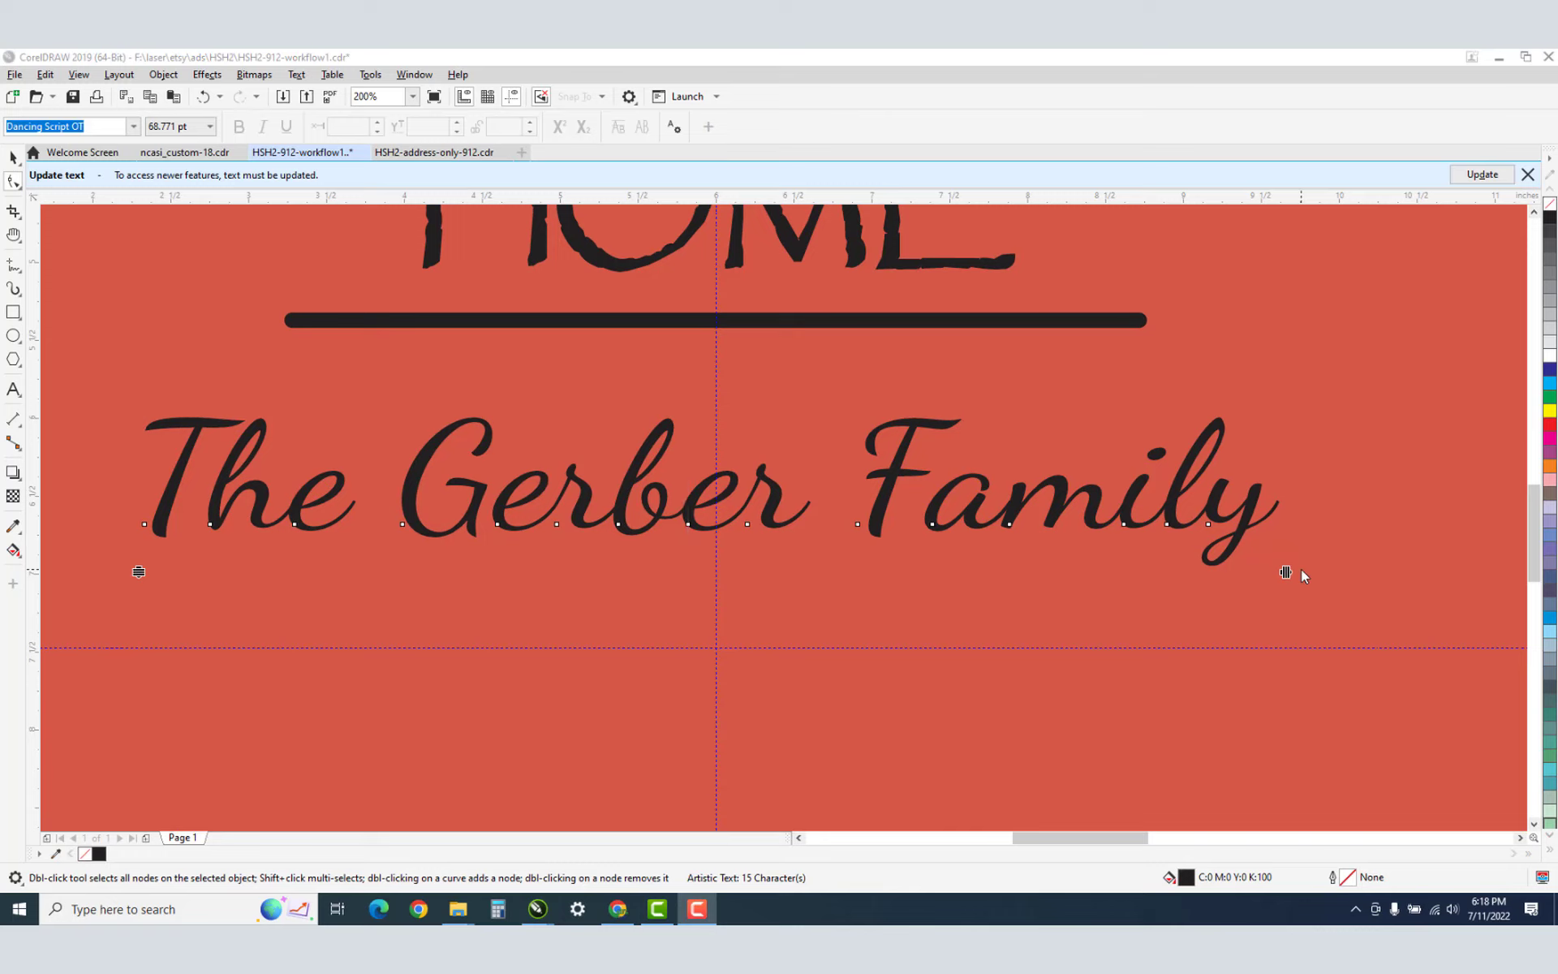
Tighten the range kerning of the letters 'amily' with Ctrl+Shift+<.
left_click_drag(1329, 596, 915, 467)
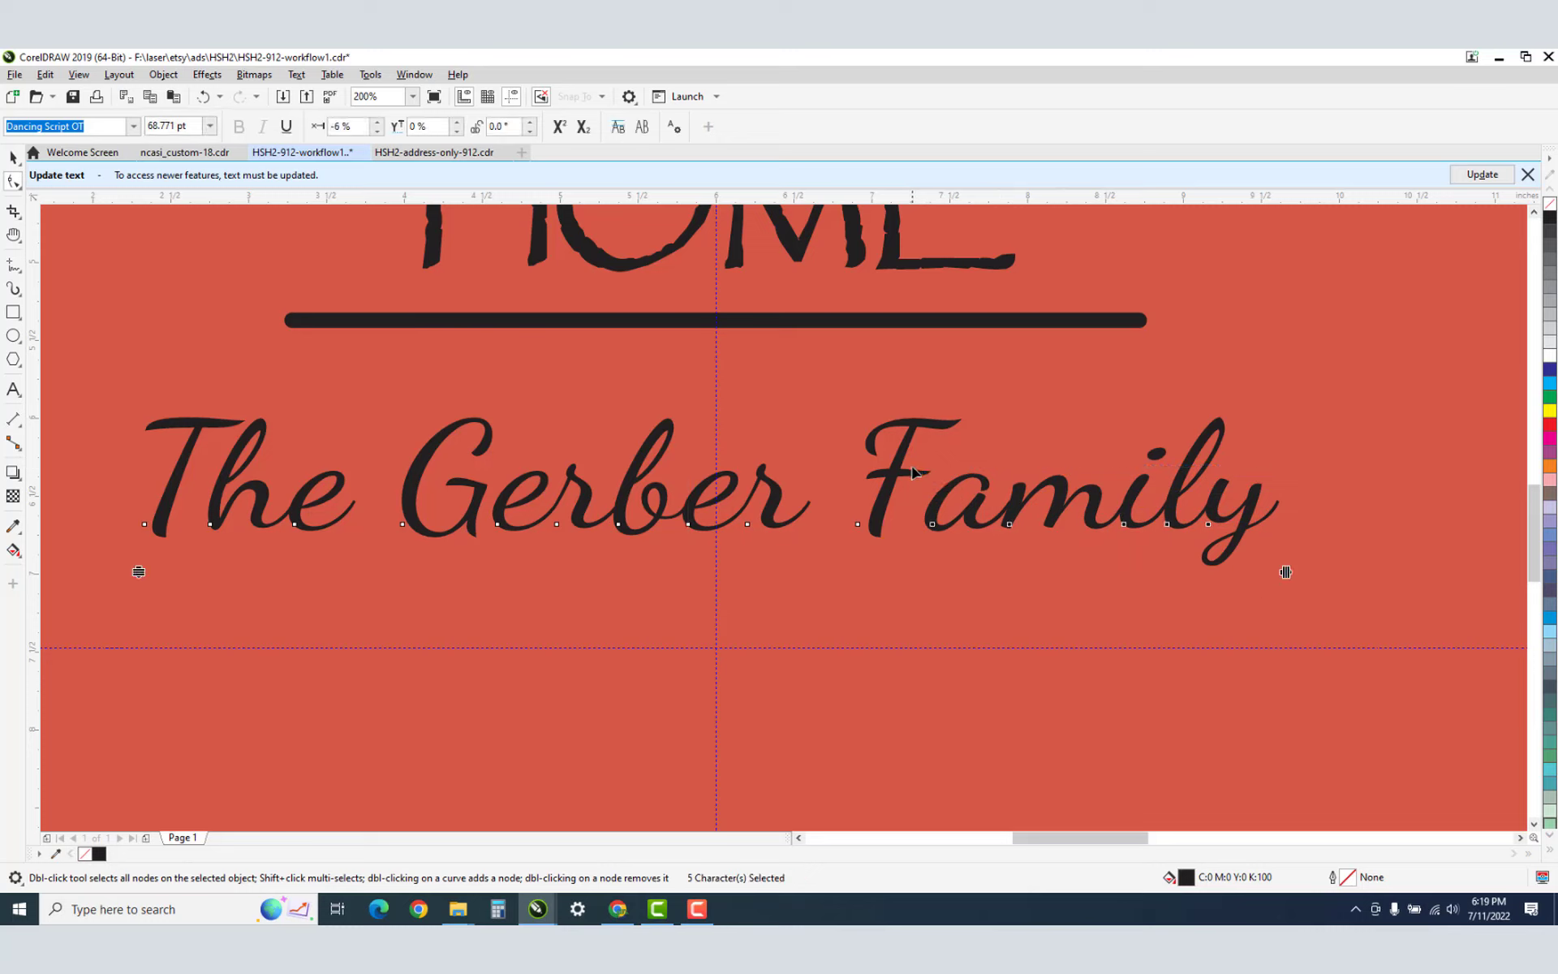
left_click_drag(1309, 615, 898, 353)
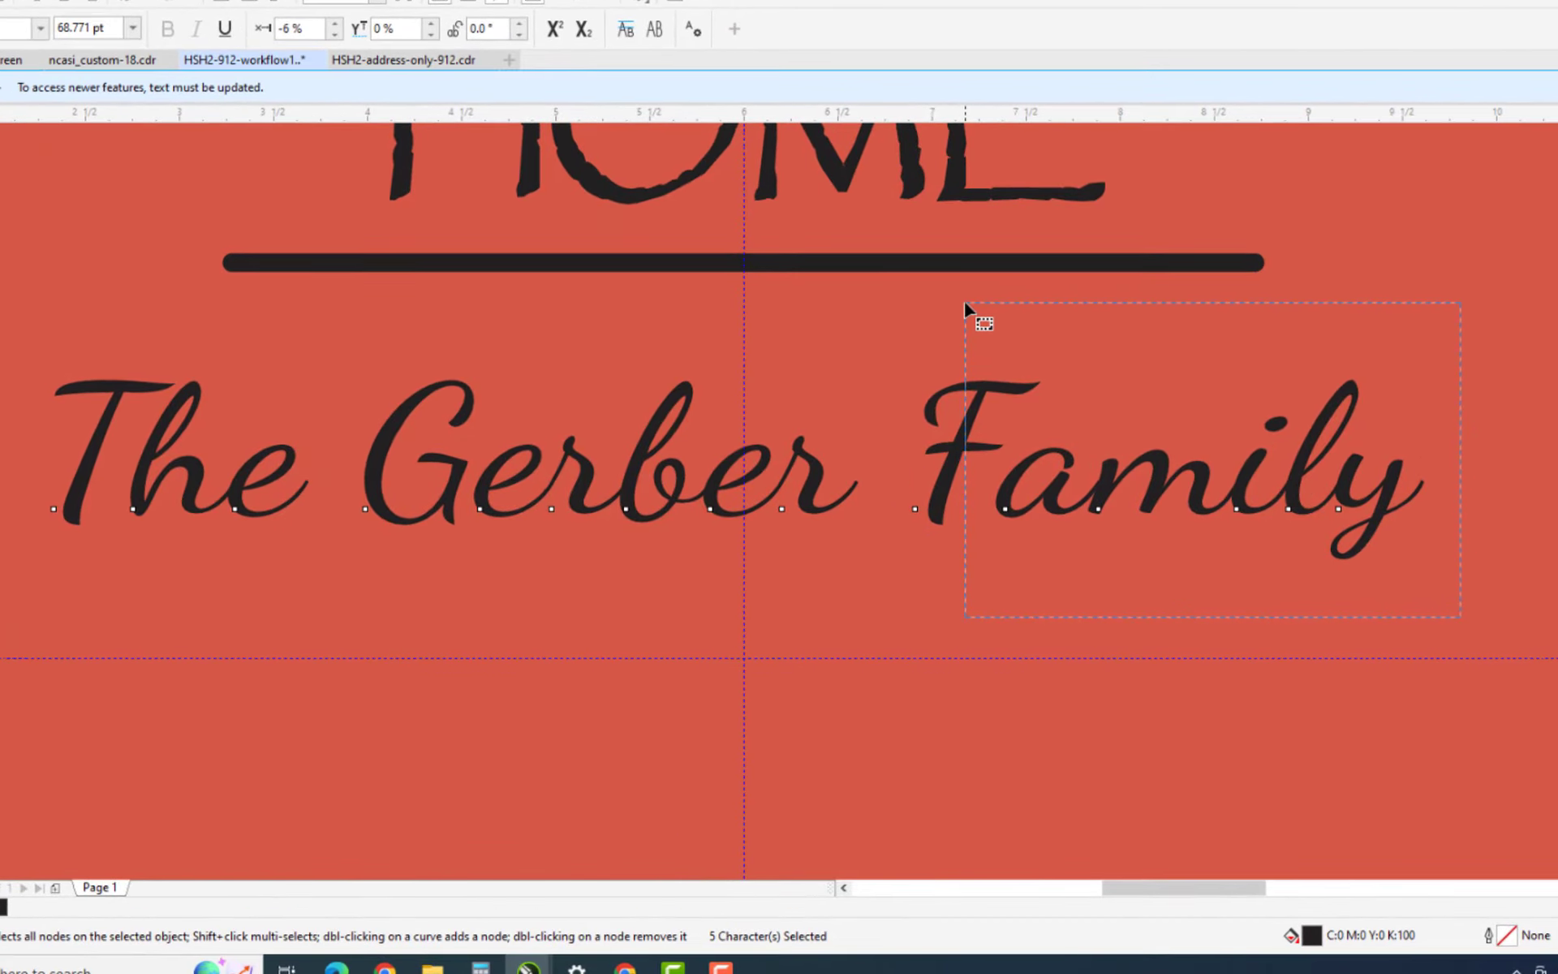
left_click_drag(965, 302, 964, 302)
key("ctrl+shift+Left")
key("ctrl+shift+Left")
key("ctrl+shift+Left")
key("ctrl+shift+Left")
key("ctrl+shift+Left")
key("ctrl+shift+Left")
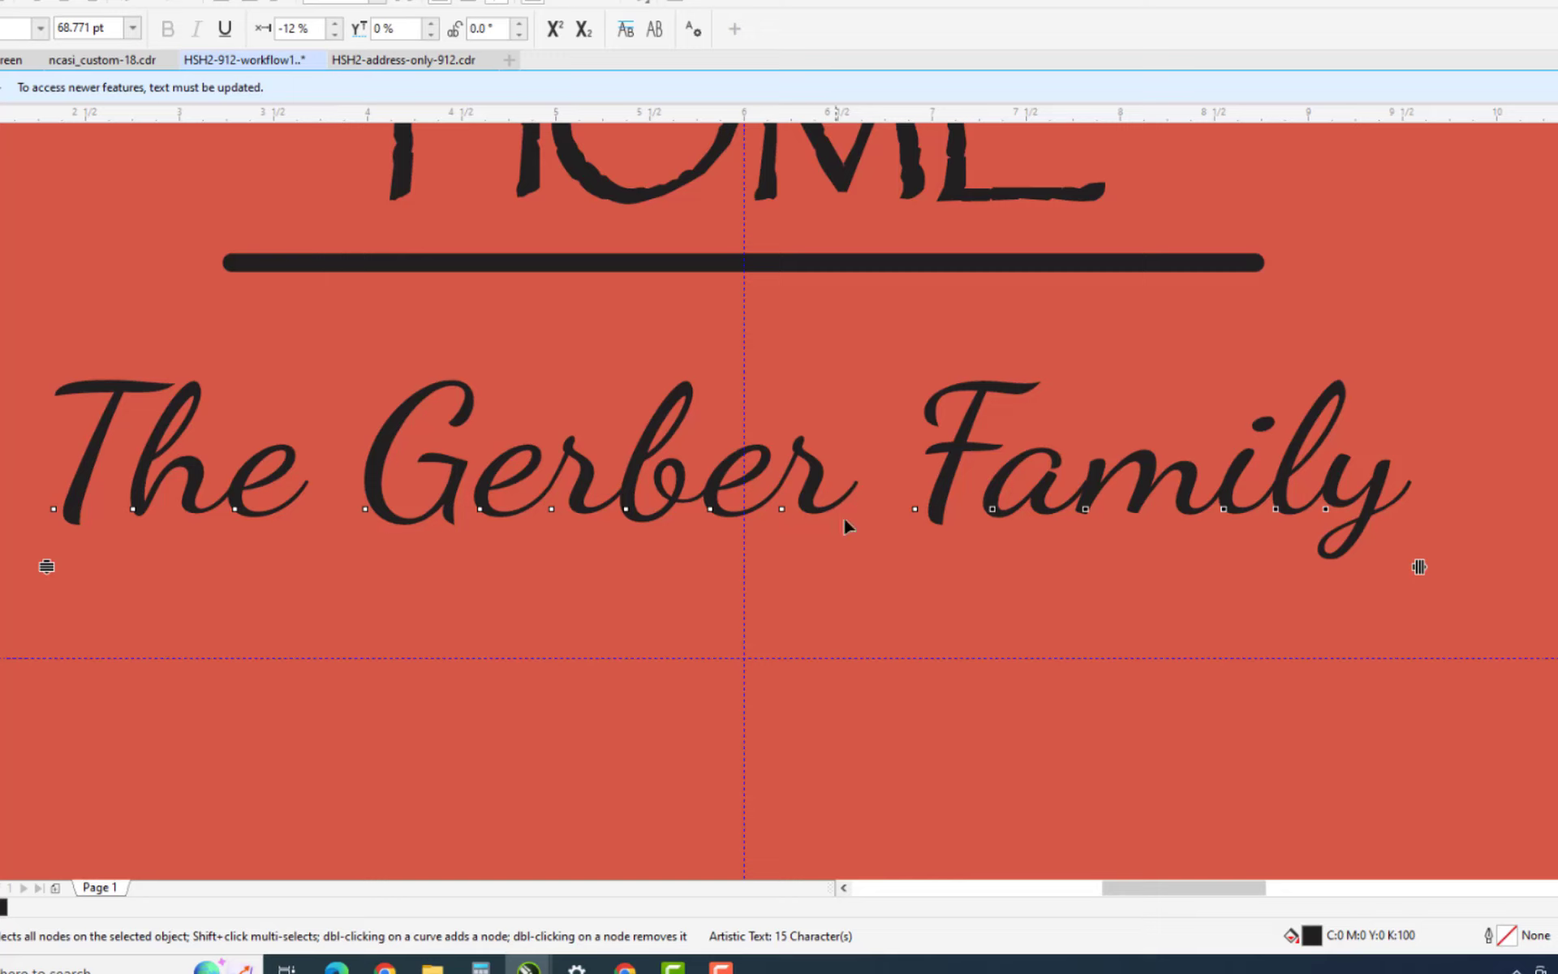
Nudge Family left toward Gerber and tighten the letters of The.
left_click_drag(1469, 607, 888, 373)
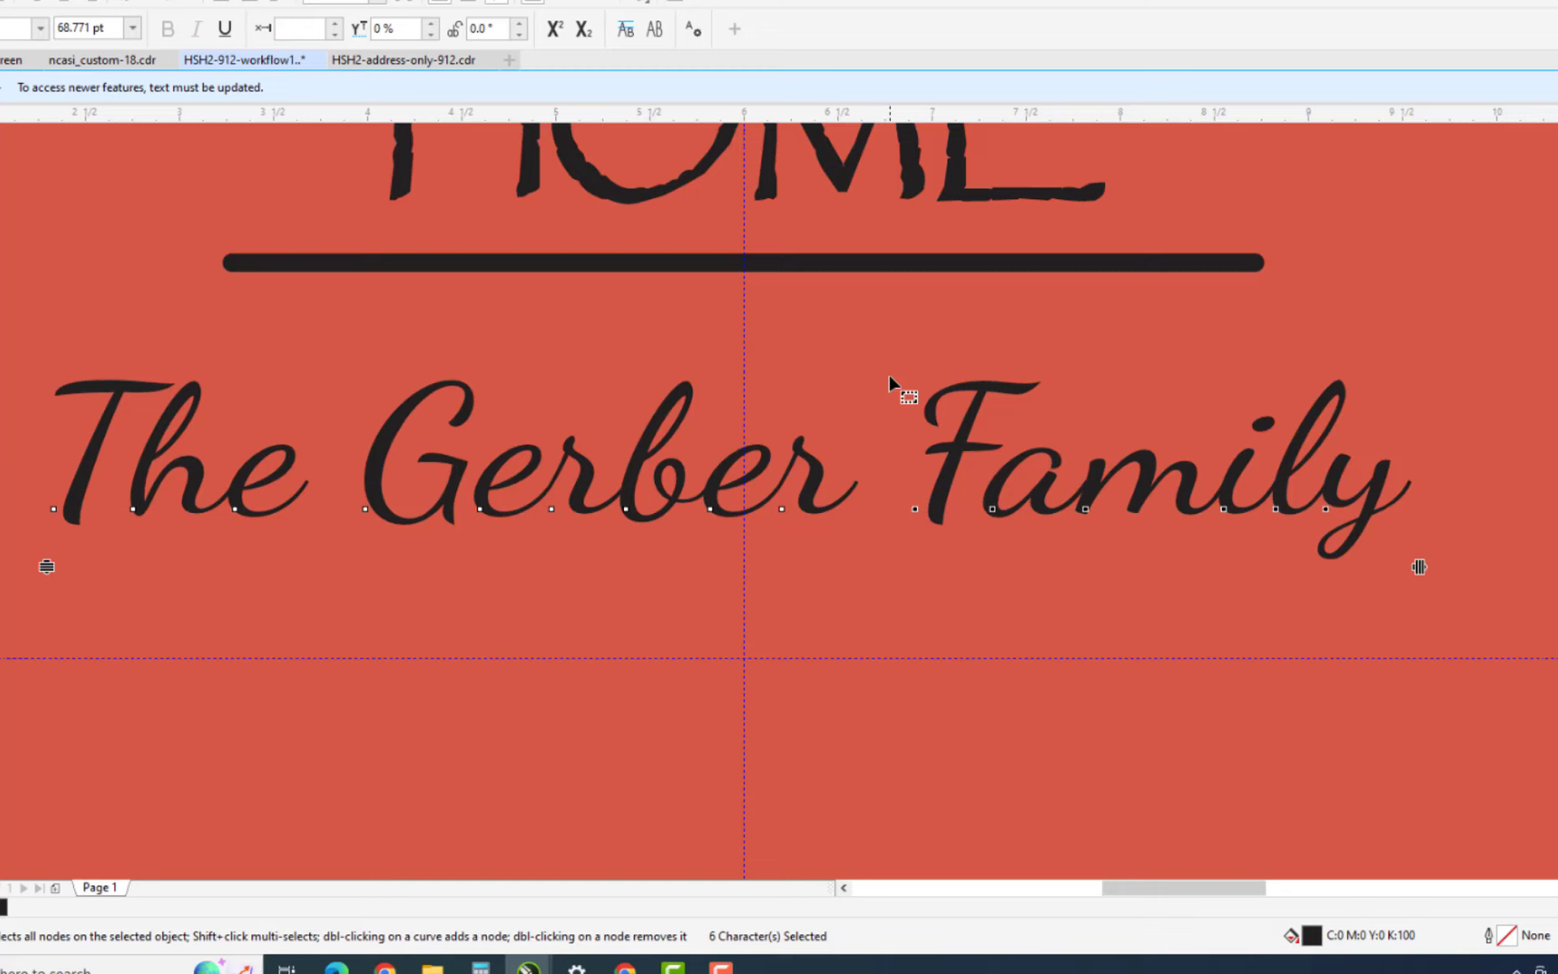
key("Left")
key("Left")
key("Left")
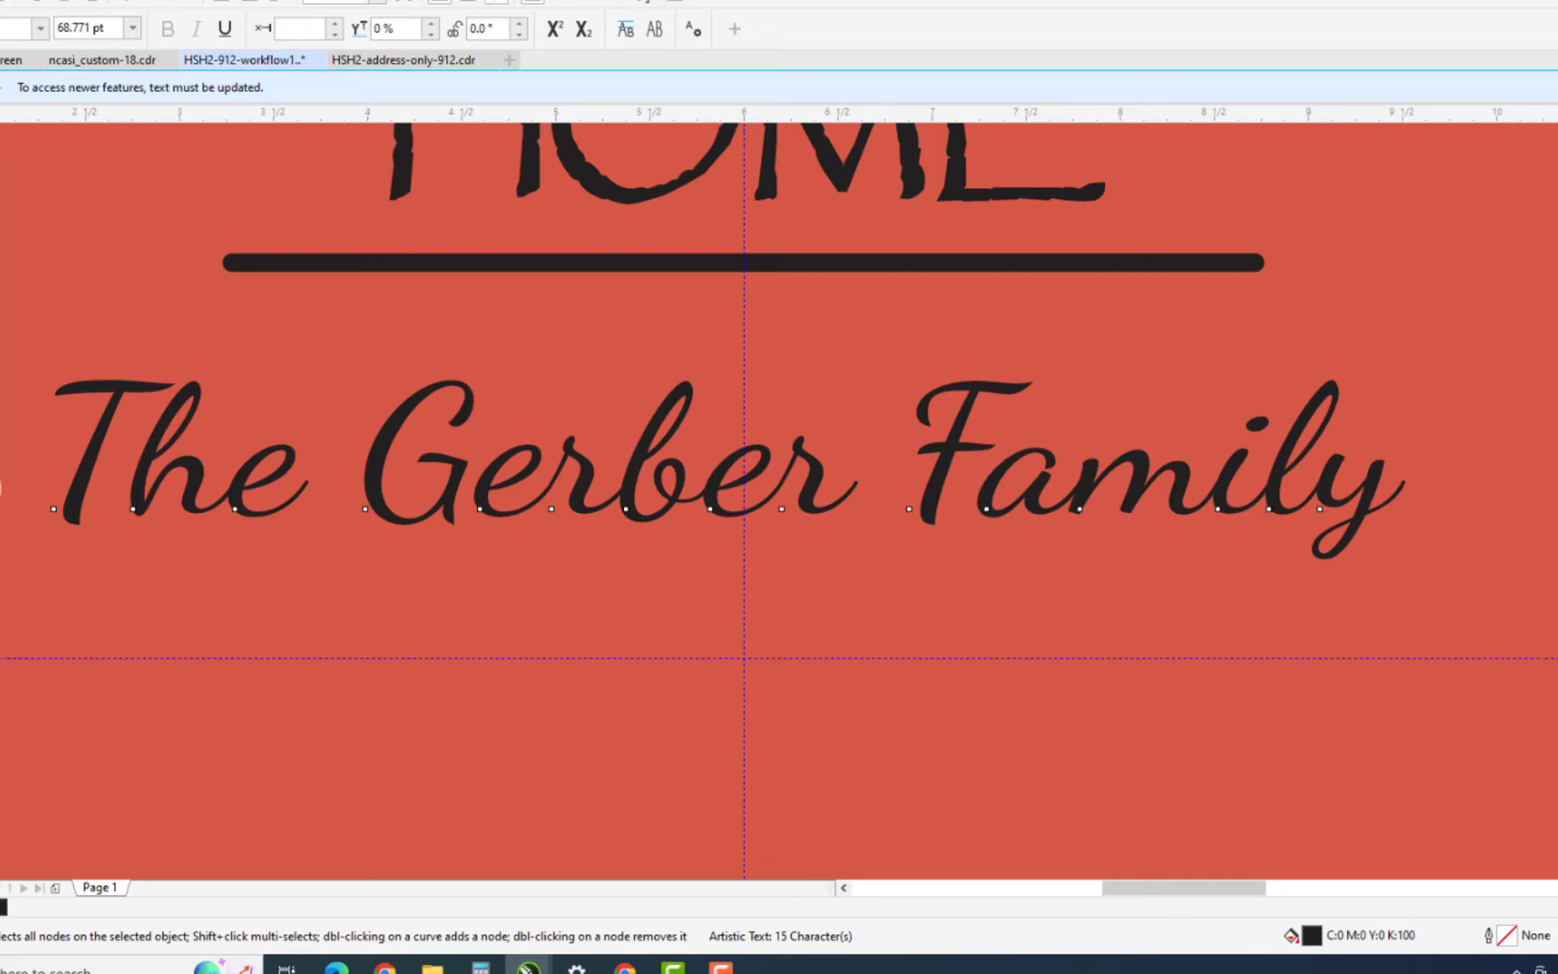
left_click_drag(10, 487, 269, 538)
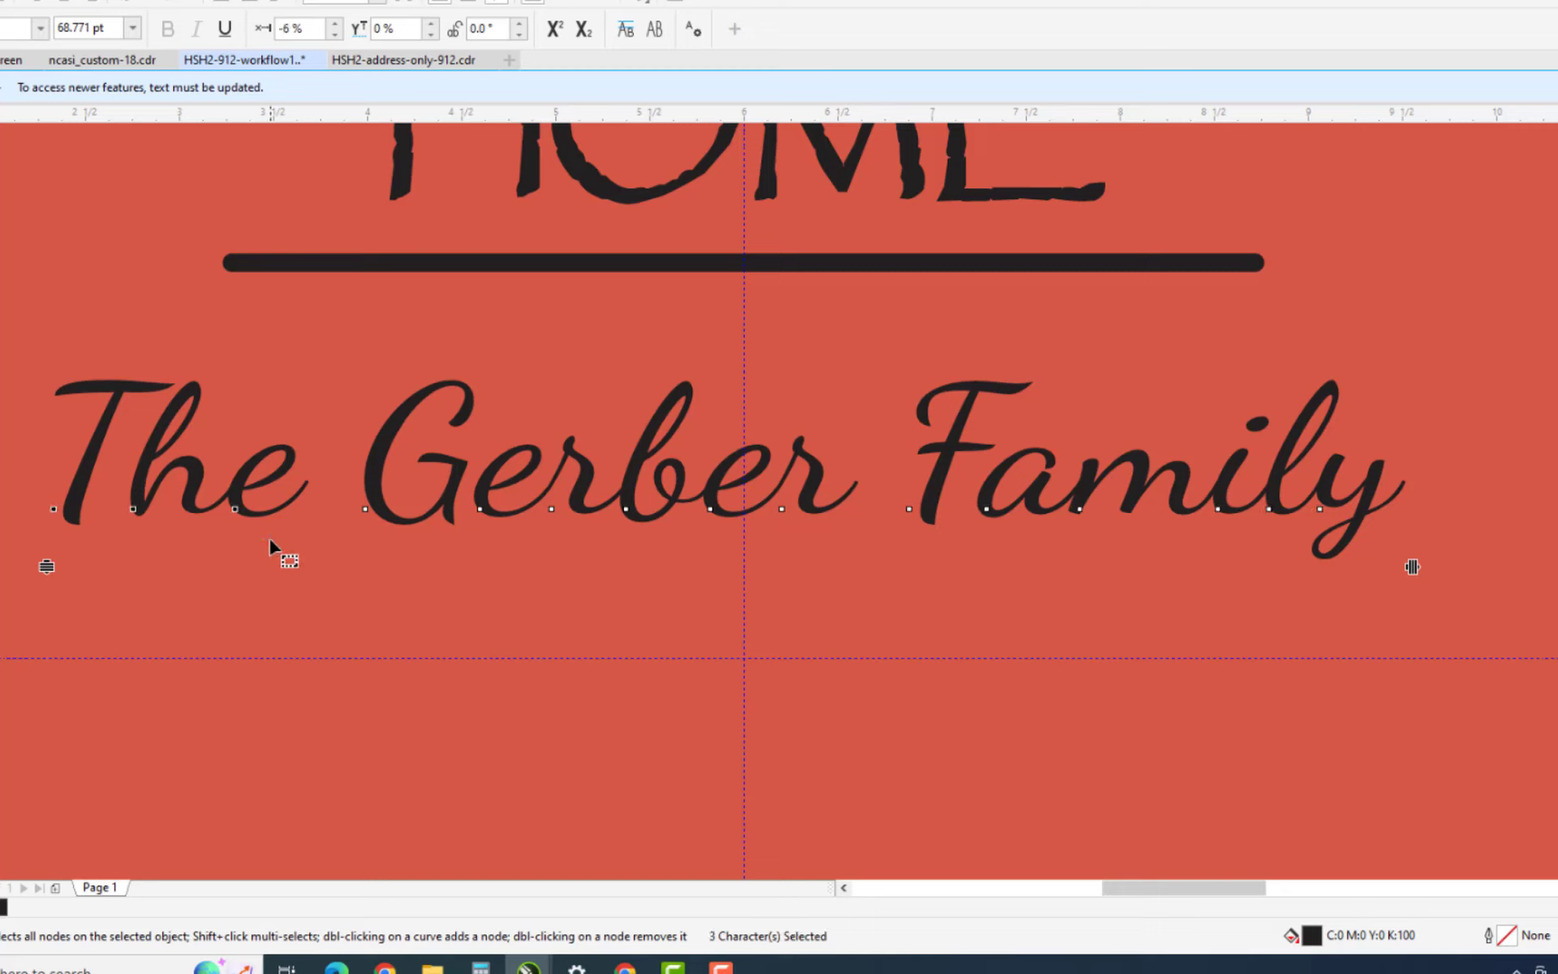
key("Left")
key("Left")
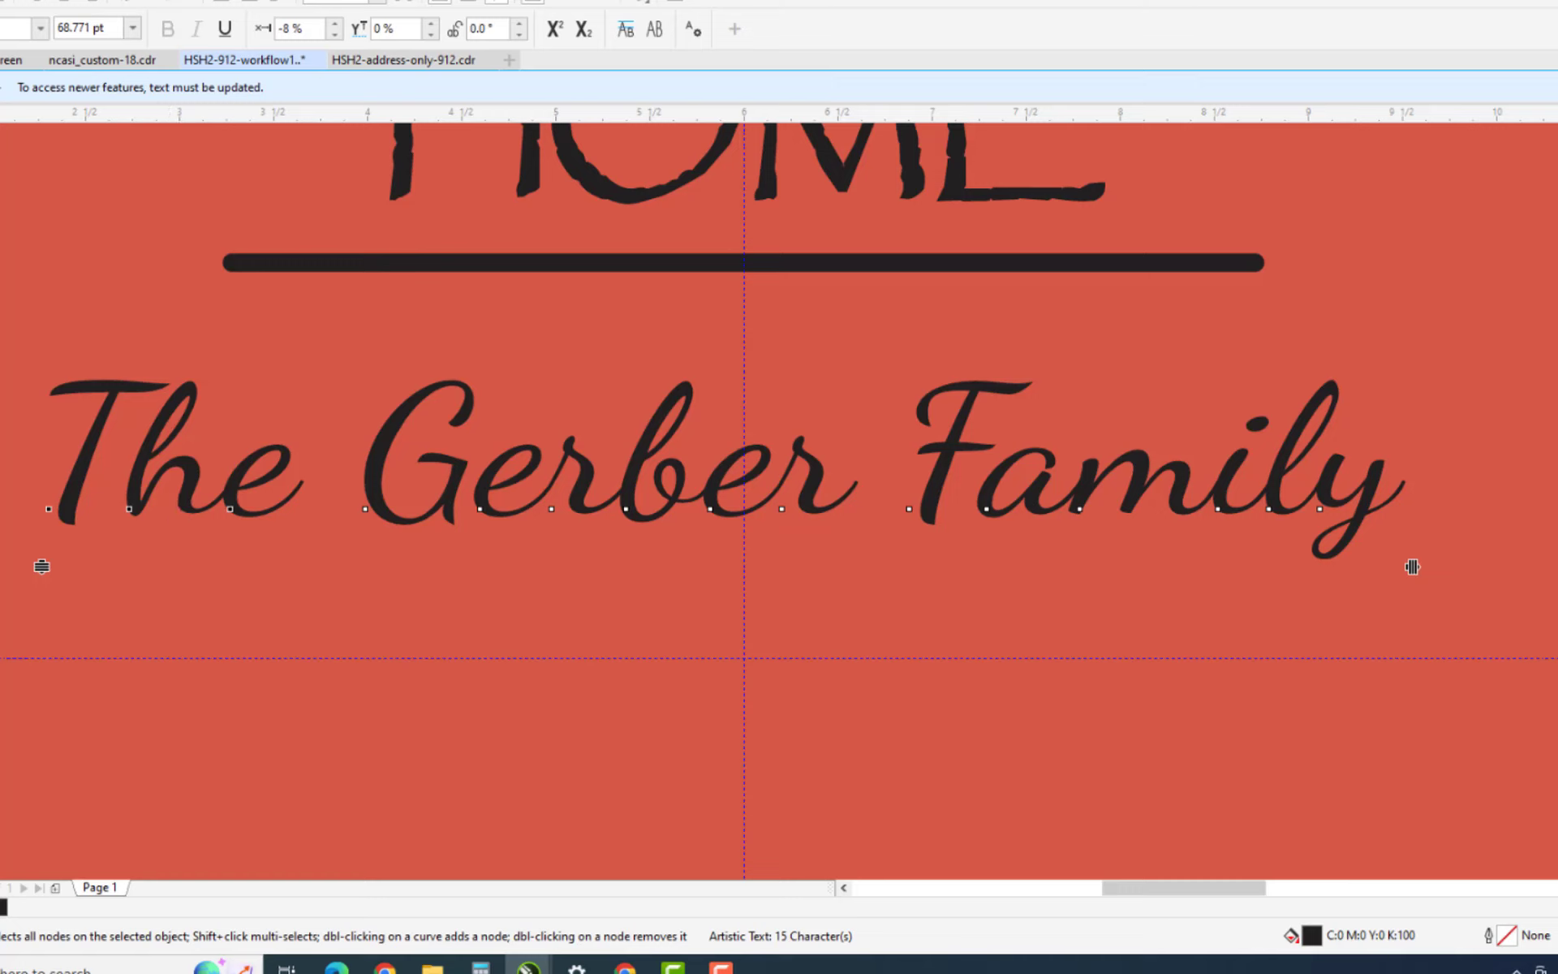
left_click(0, 67)
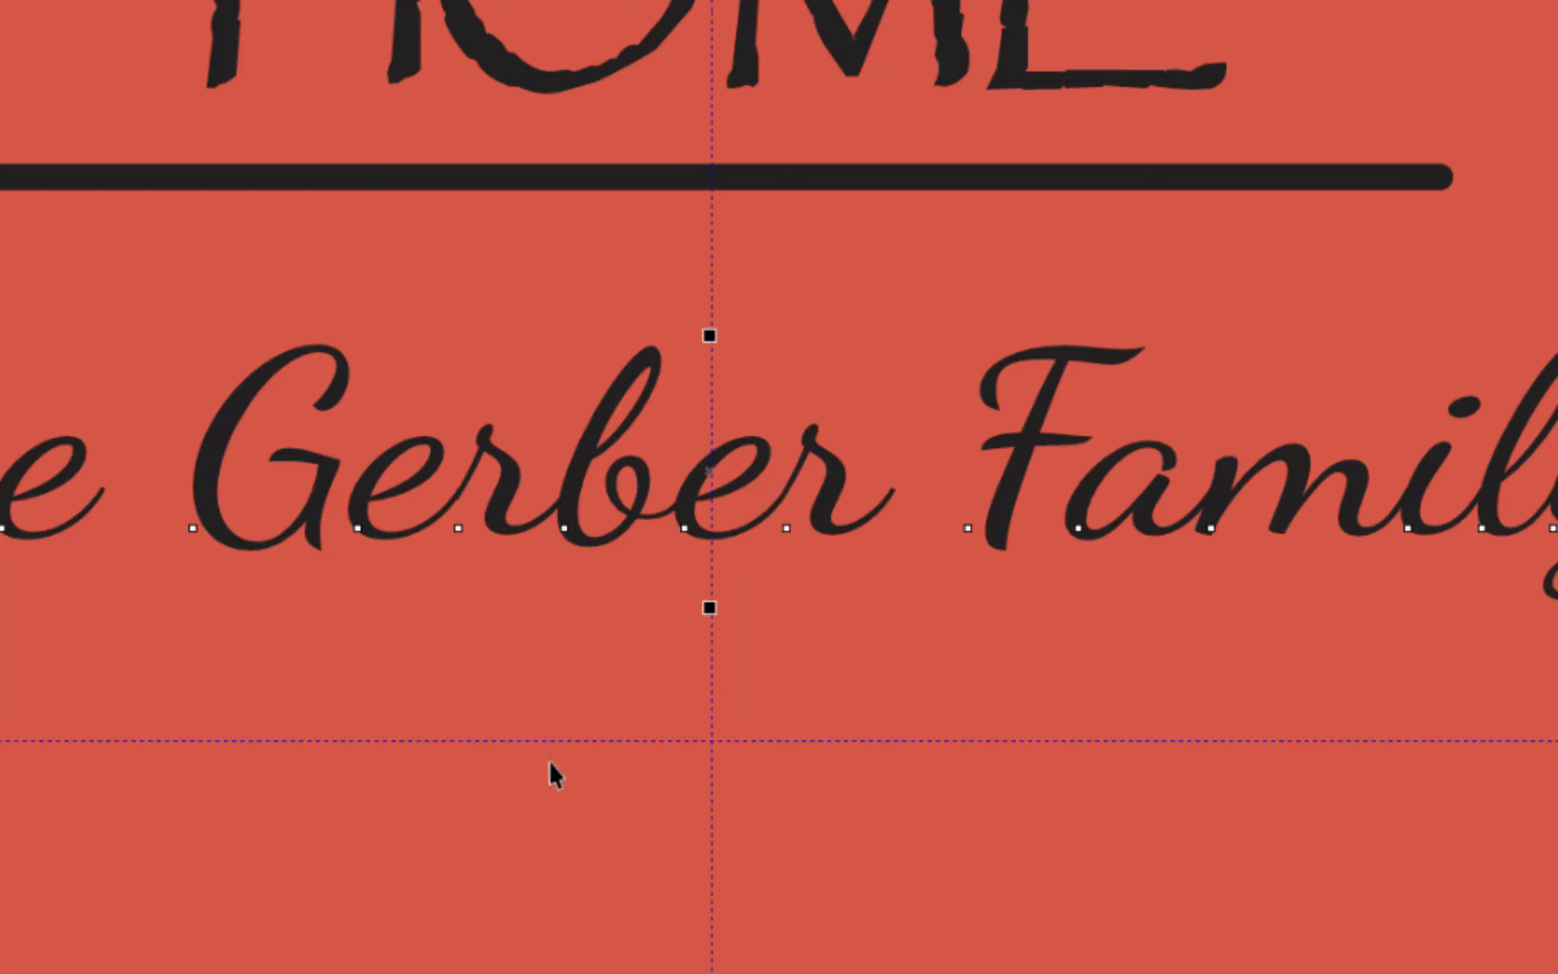
Deselect and zoom out twice to show the whole sign with the address line below.
key("Escape")
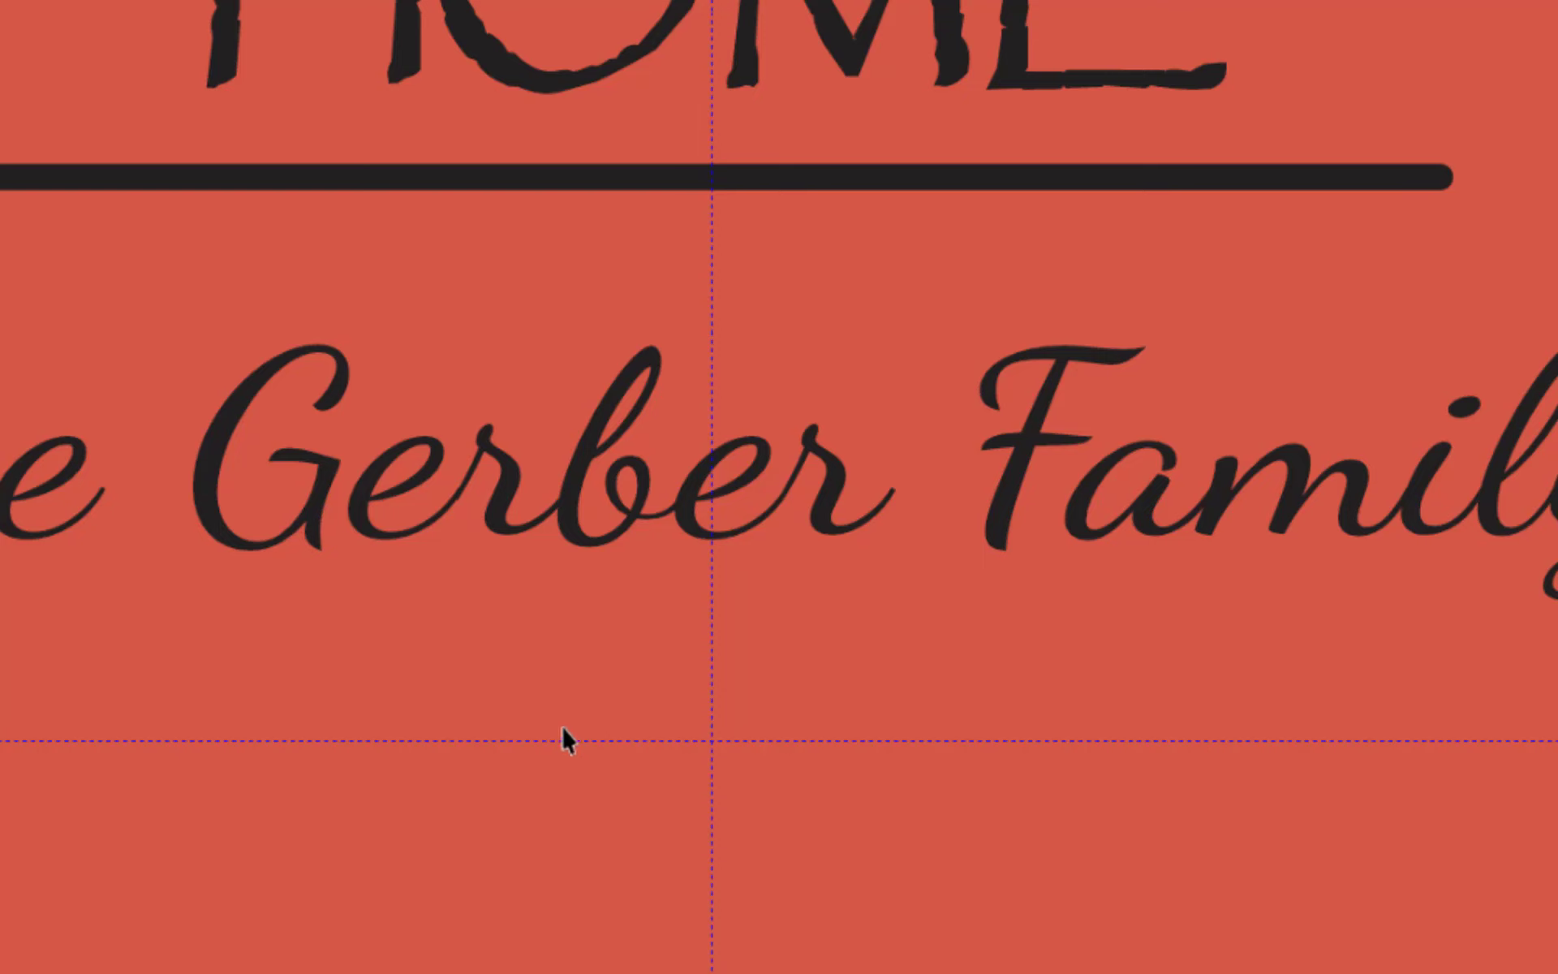
key("z")
left_click(773, 649)
left_click(763, 812)
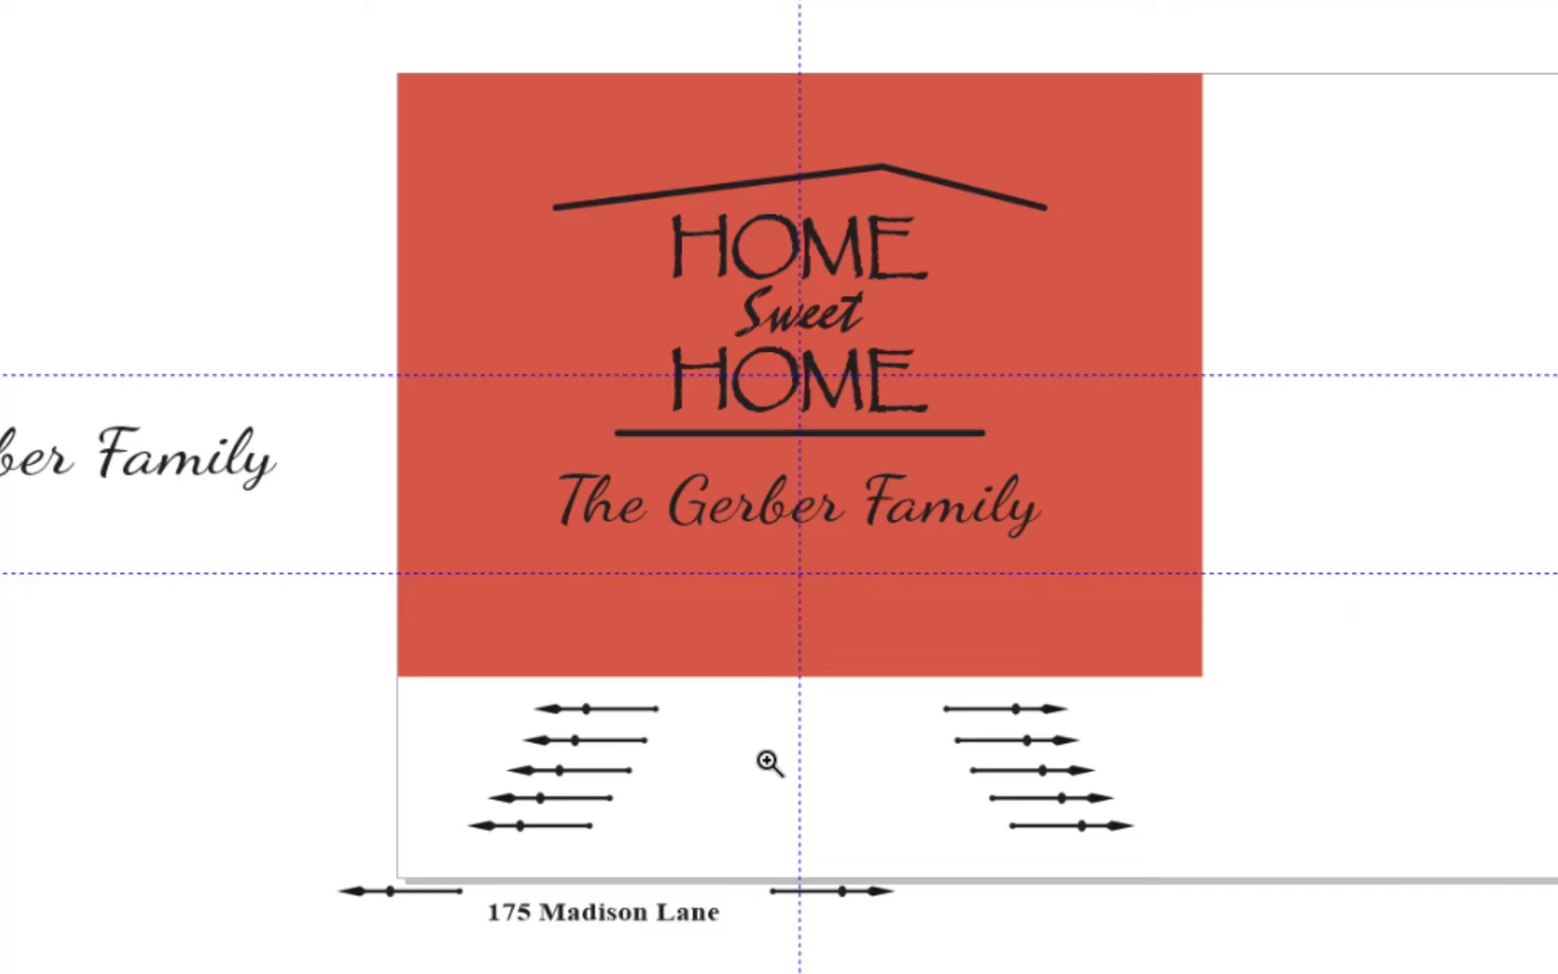
left_click(738, 863)
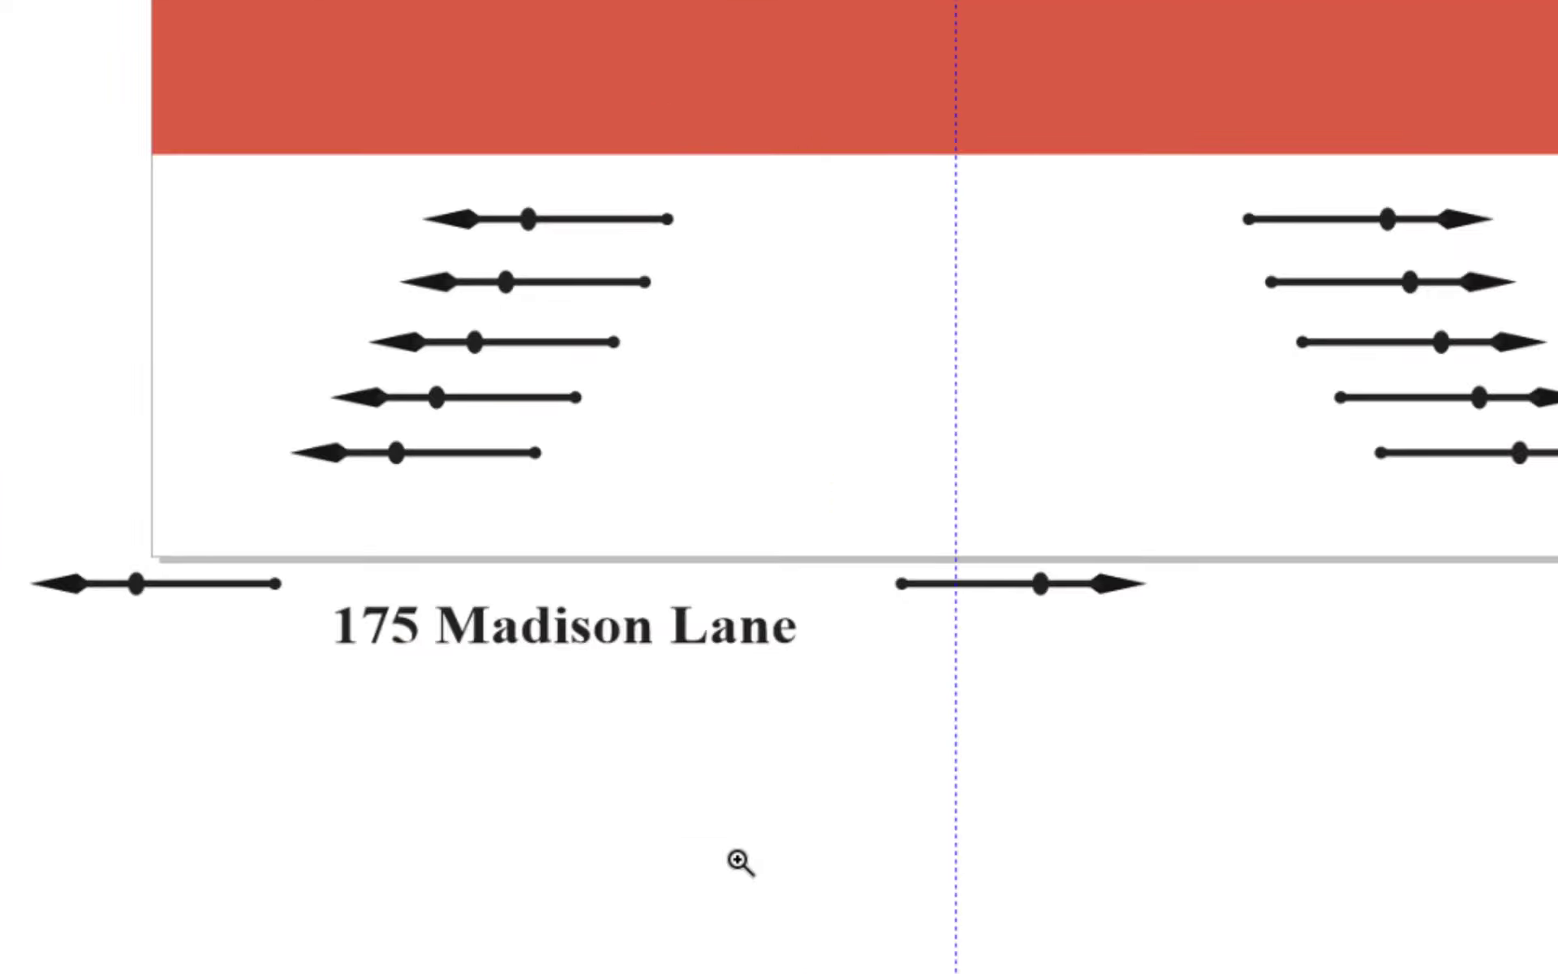
left_click(823, 628)
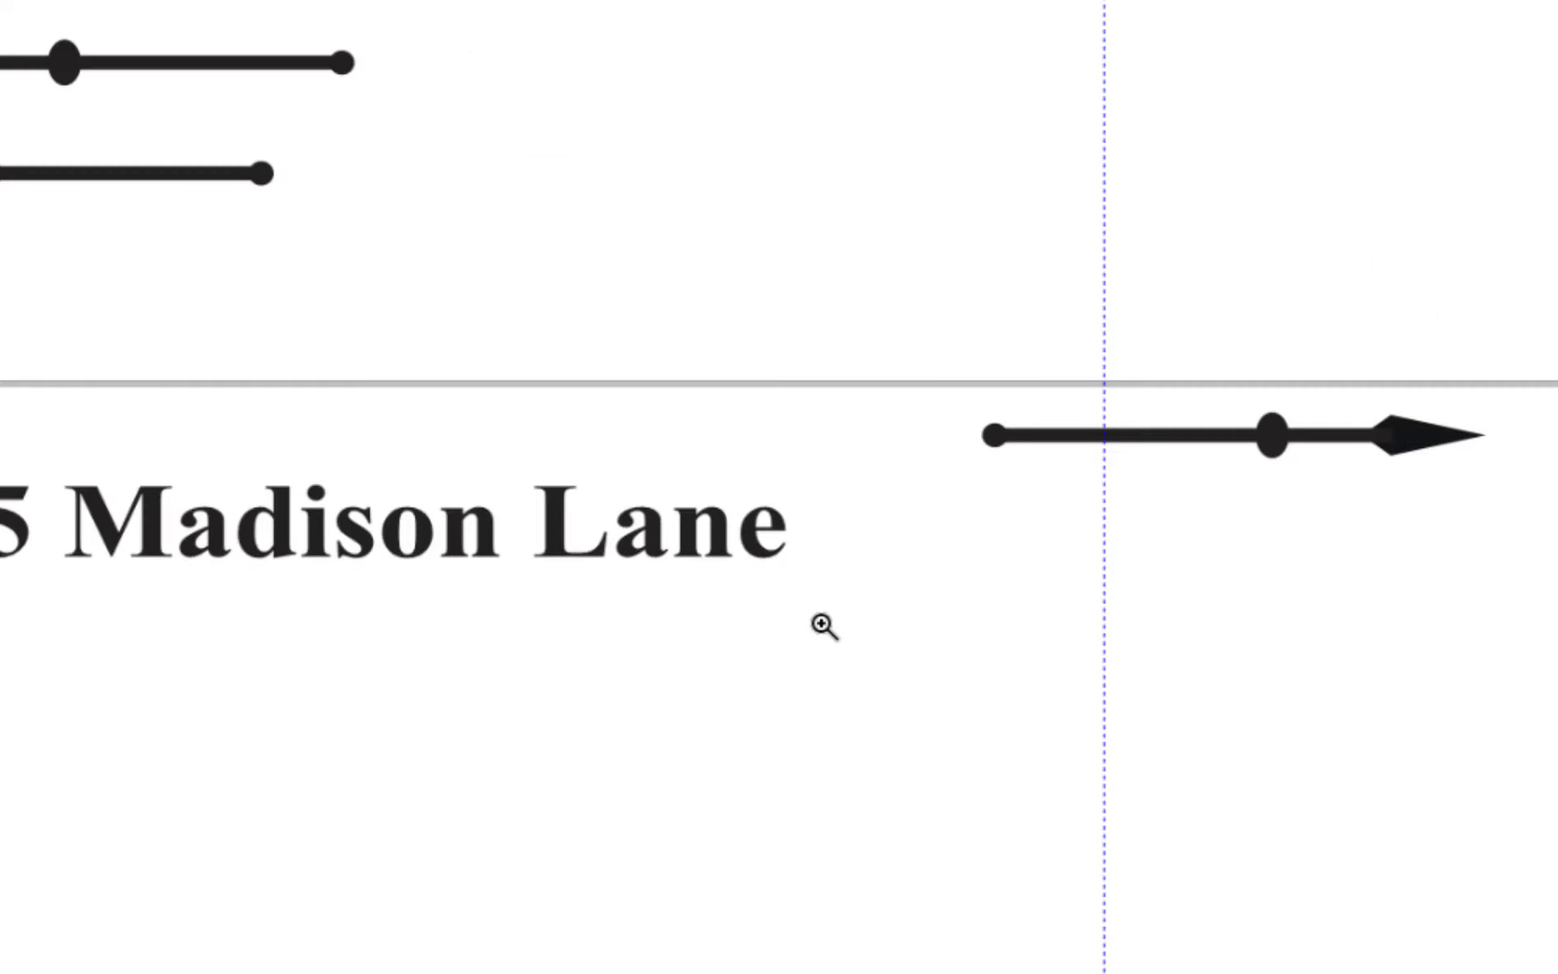
mouse_move(829, 616)
left_mouse_down()
mouse_move(1480, 576)
mouse_move(1308, 584)
left_mouse_up()
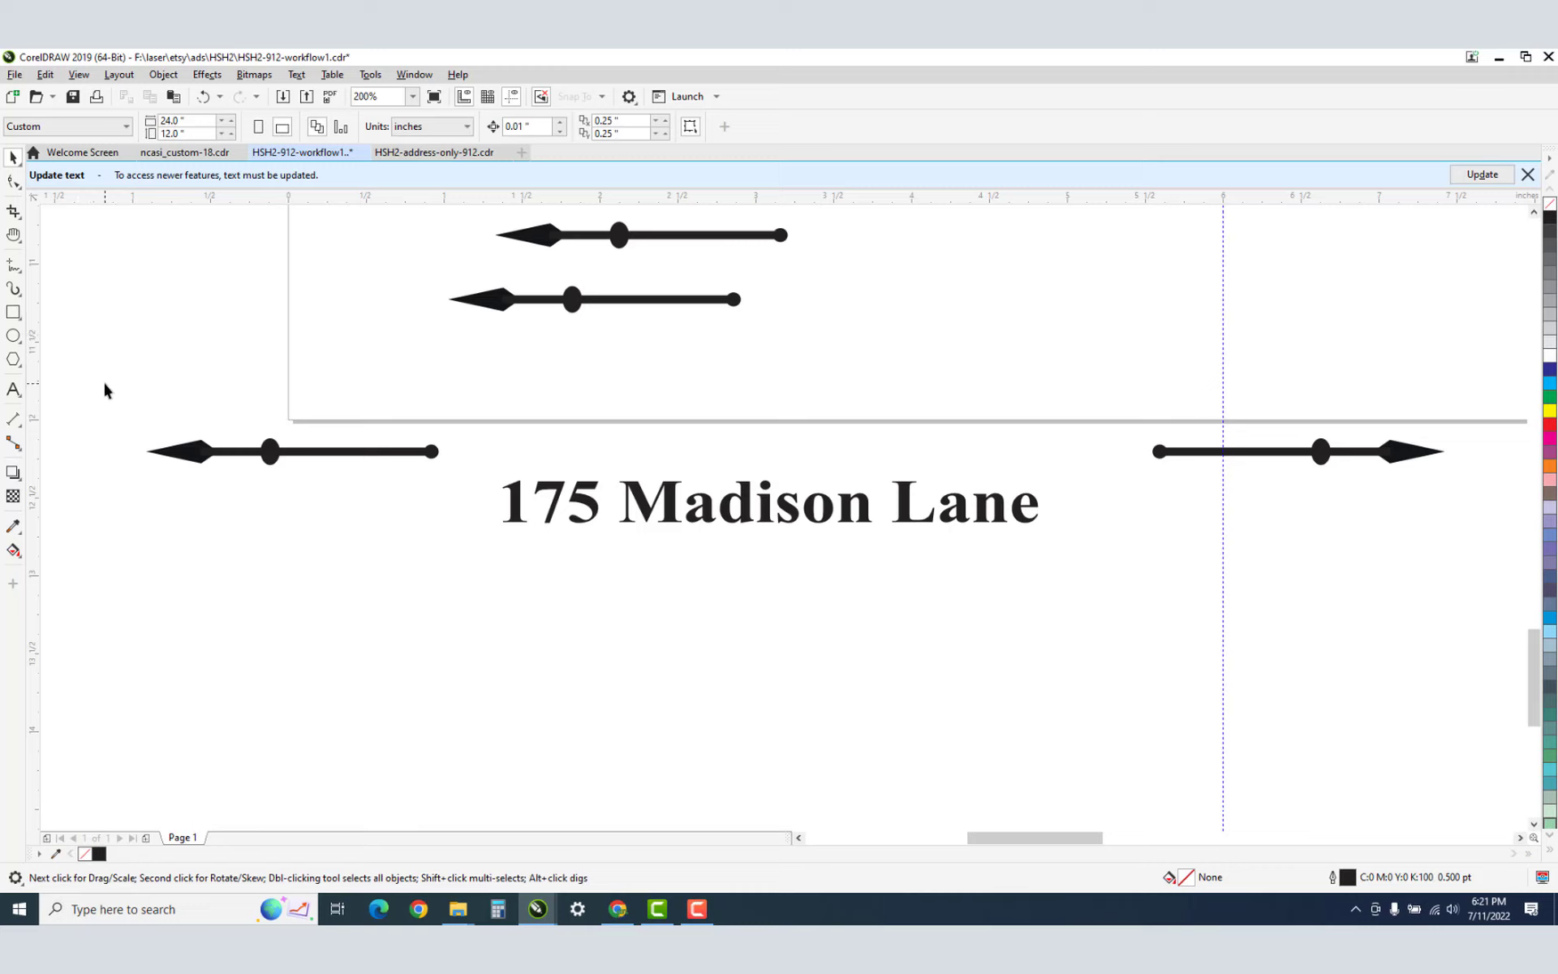
left_click_drag(105, 383, 1475, 573)
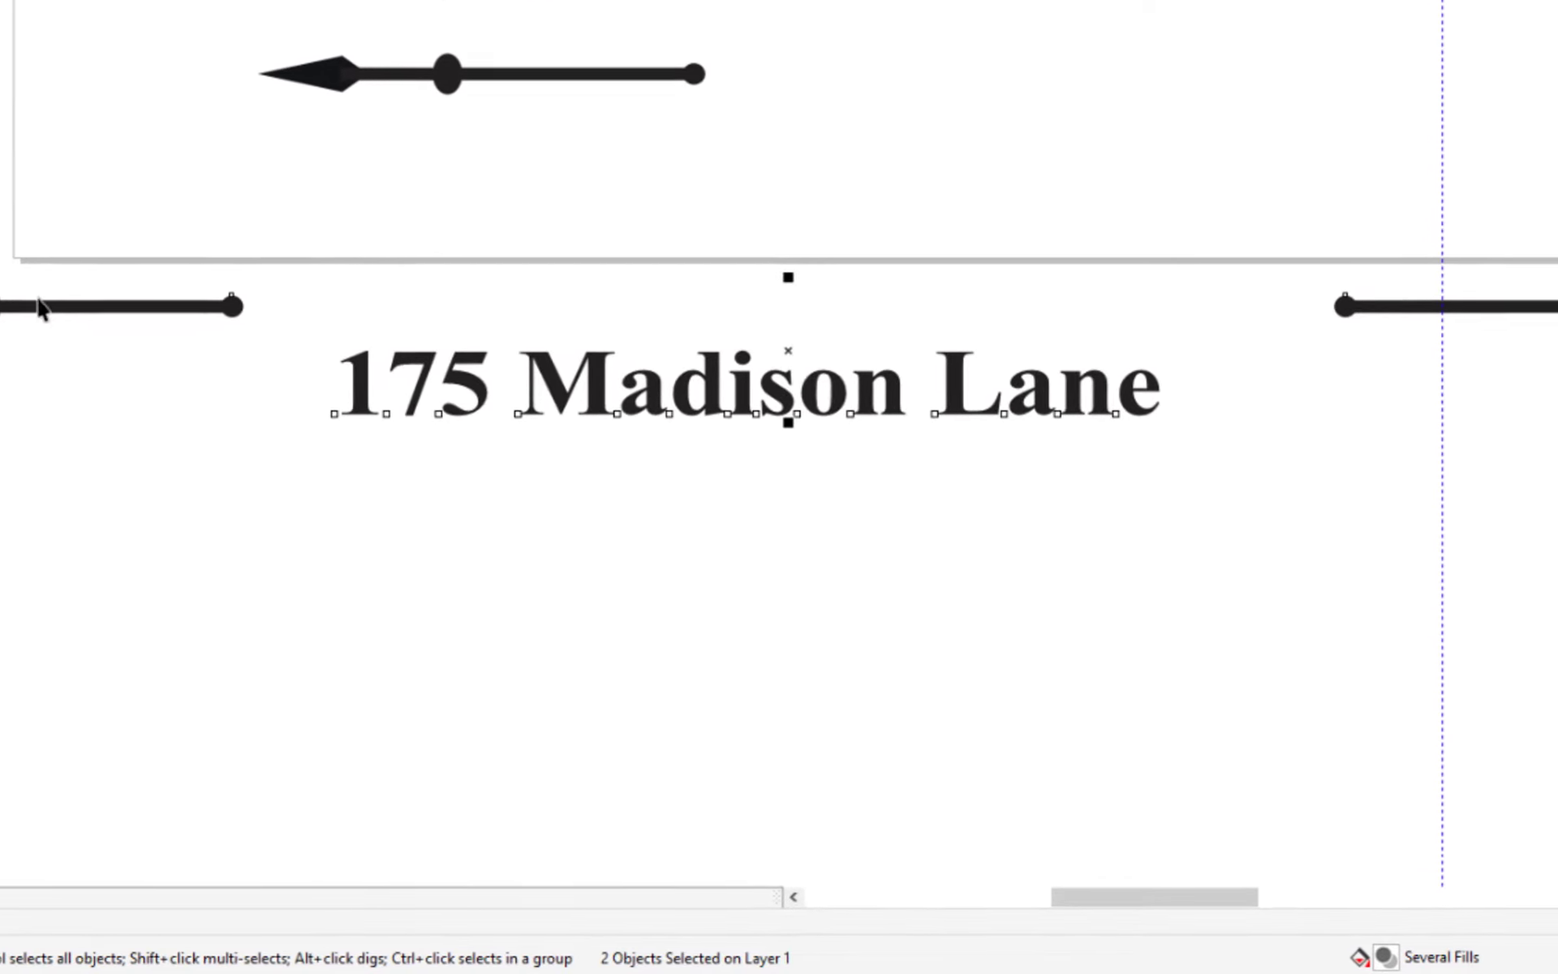
left_click(65, 513)
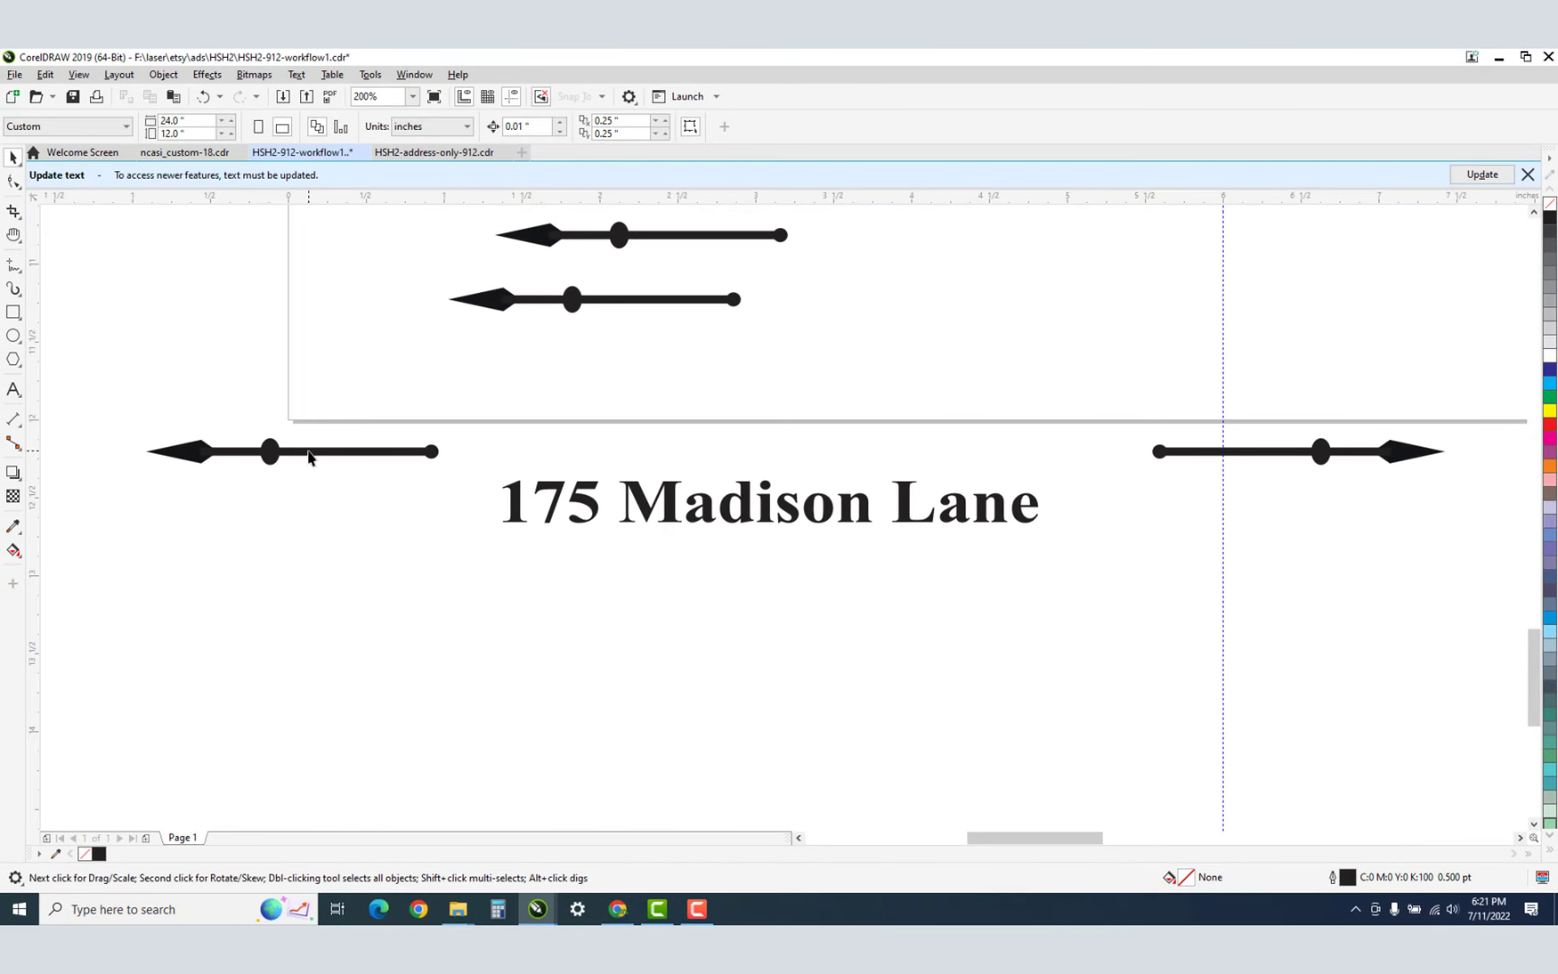
left_click(309, 452)
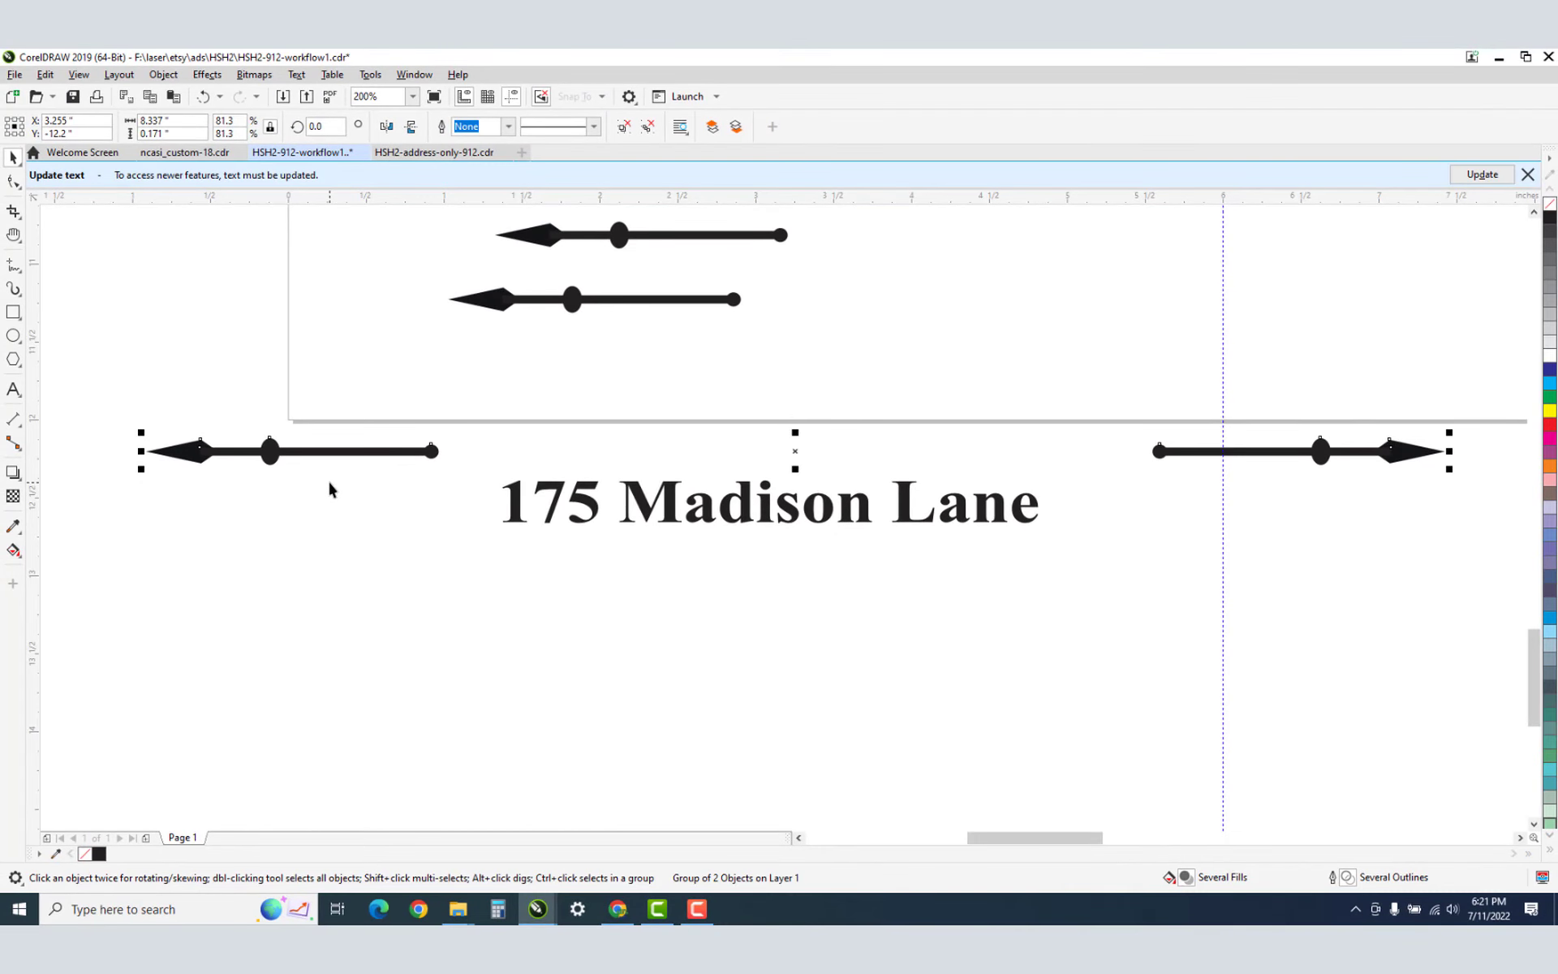
Align the arrows to the address text, centred vertically and horizontally.
left_click_drag(74, 352, 1480, 600)
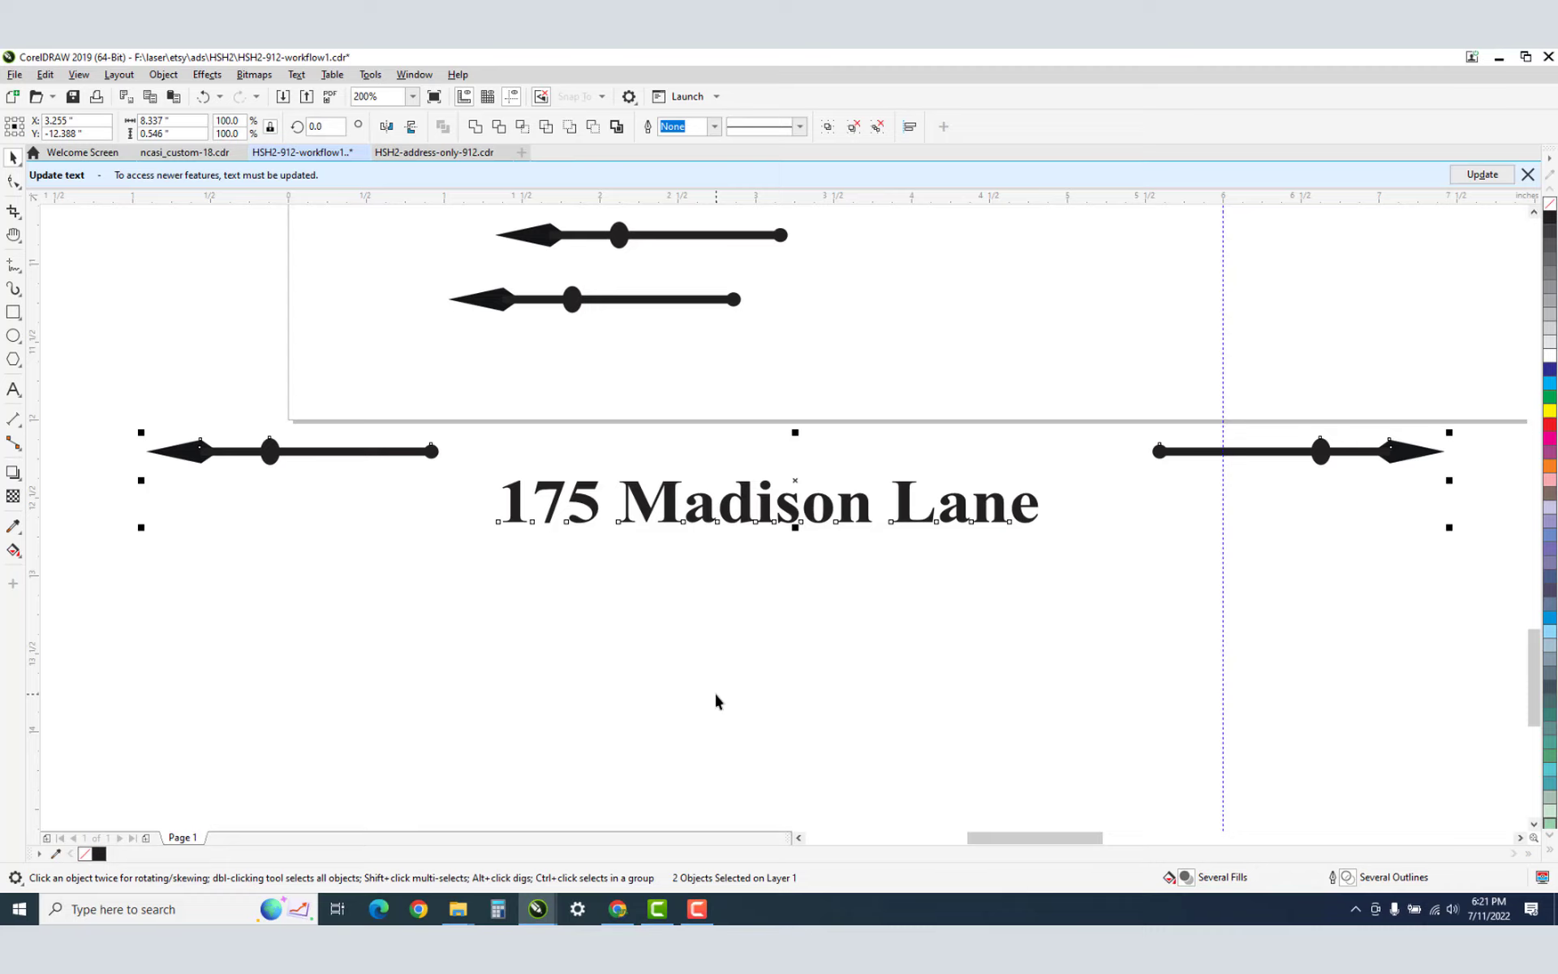
key("e")
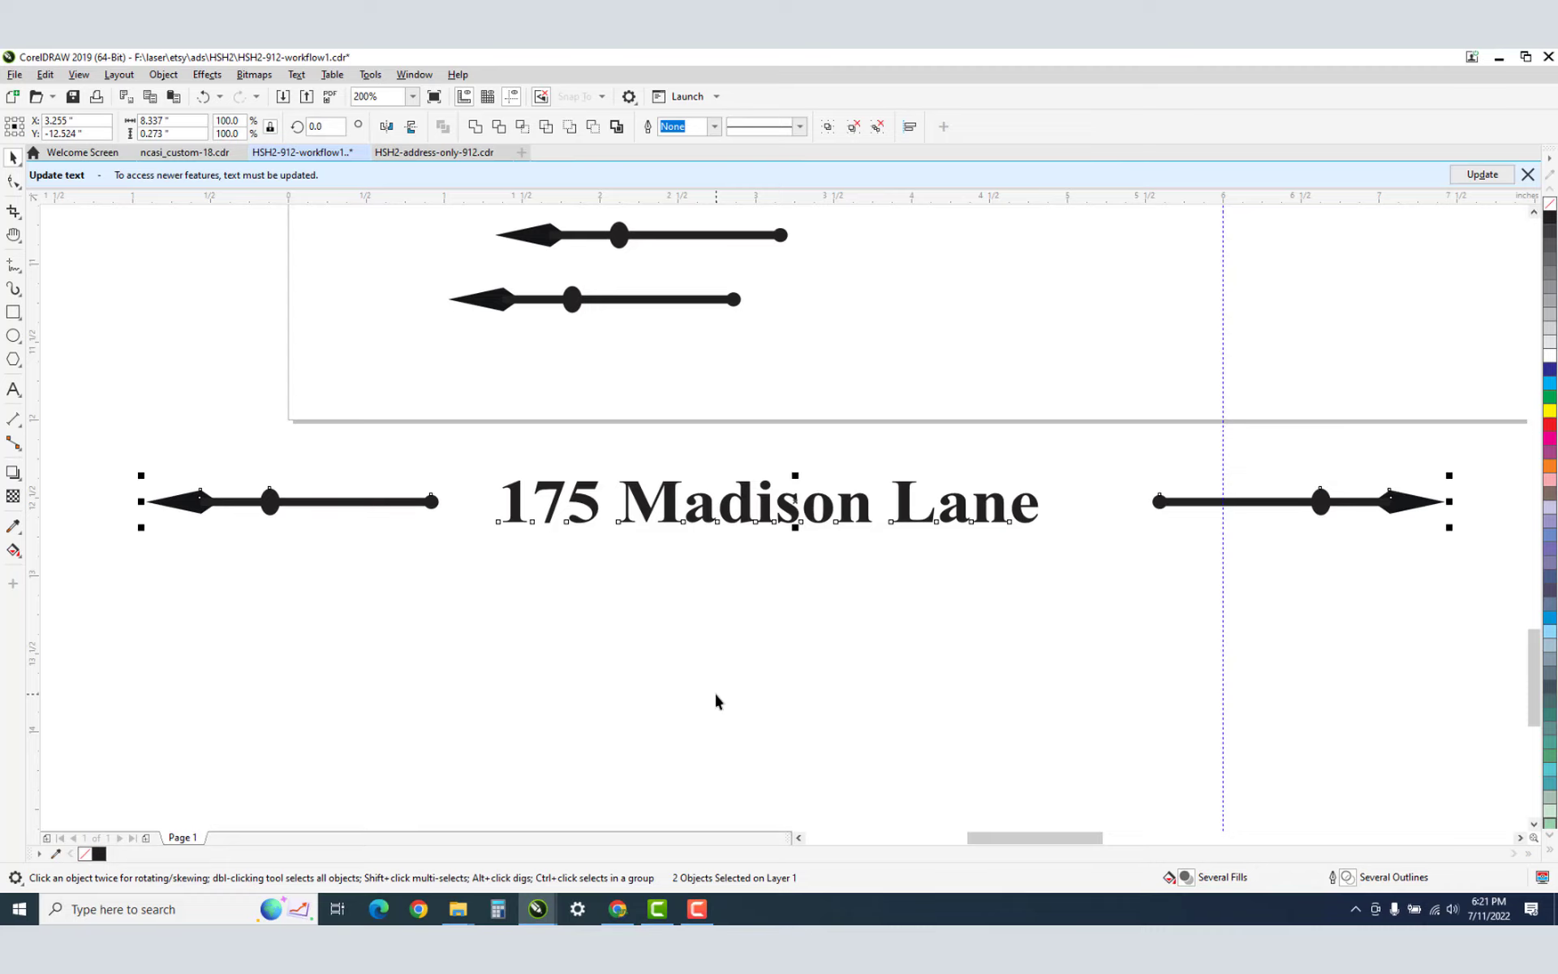
key("c")
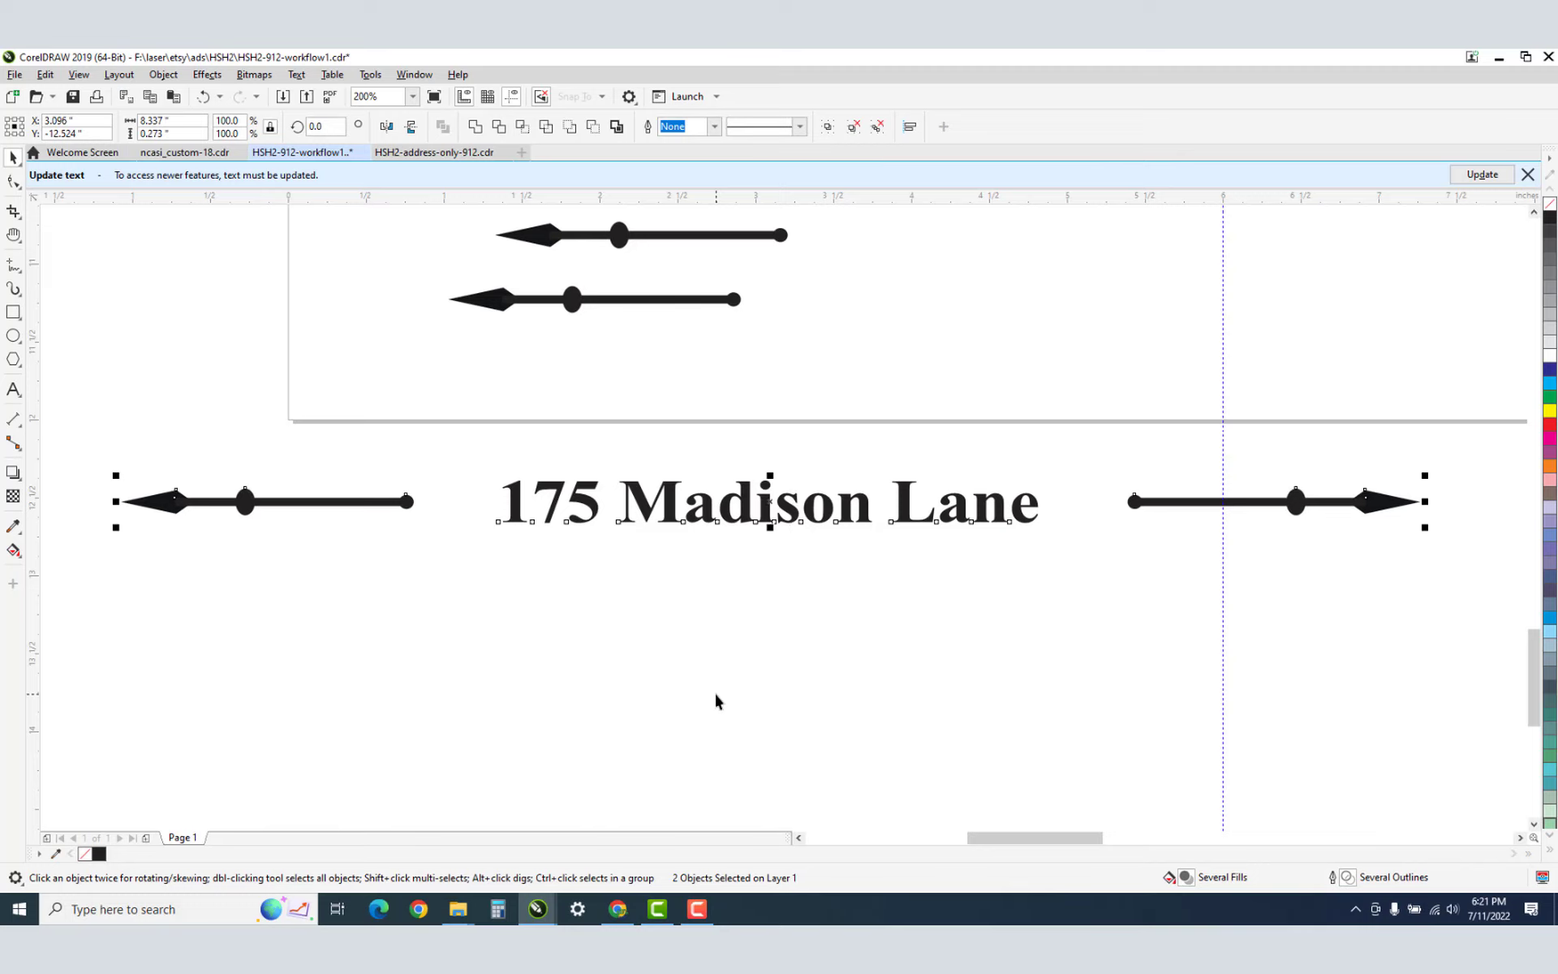
left_click(687, 696)
left_click(629, 499)
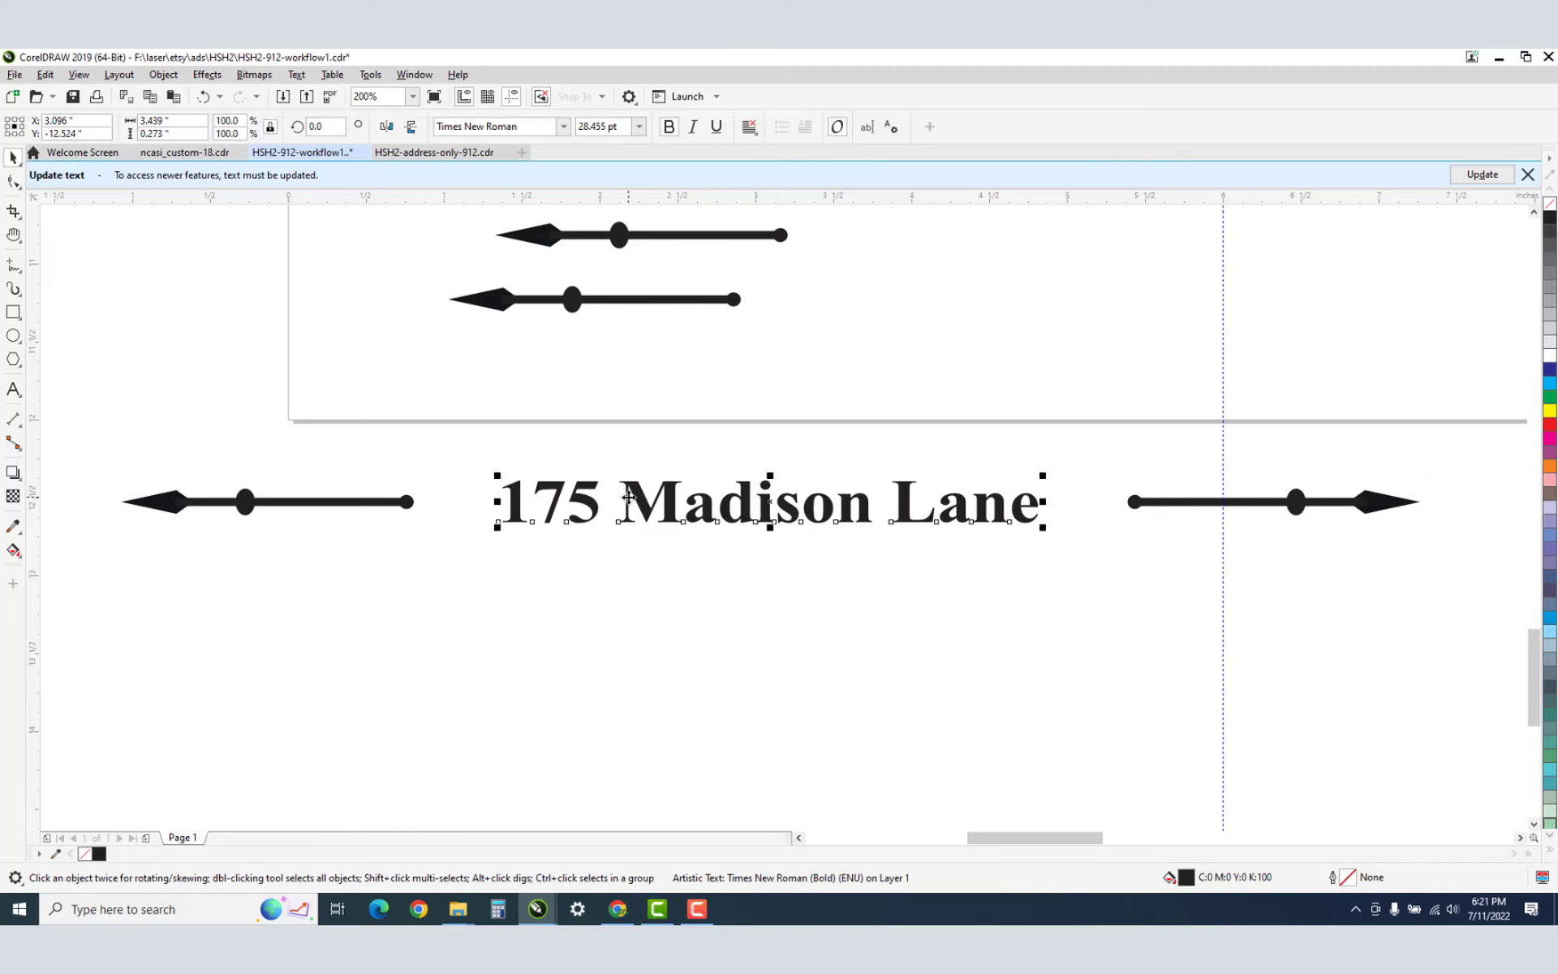
left_click_drag(52, 424, 1513, 611)
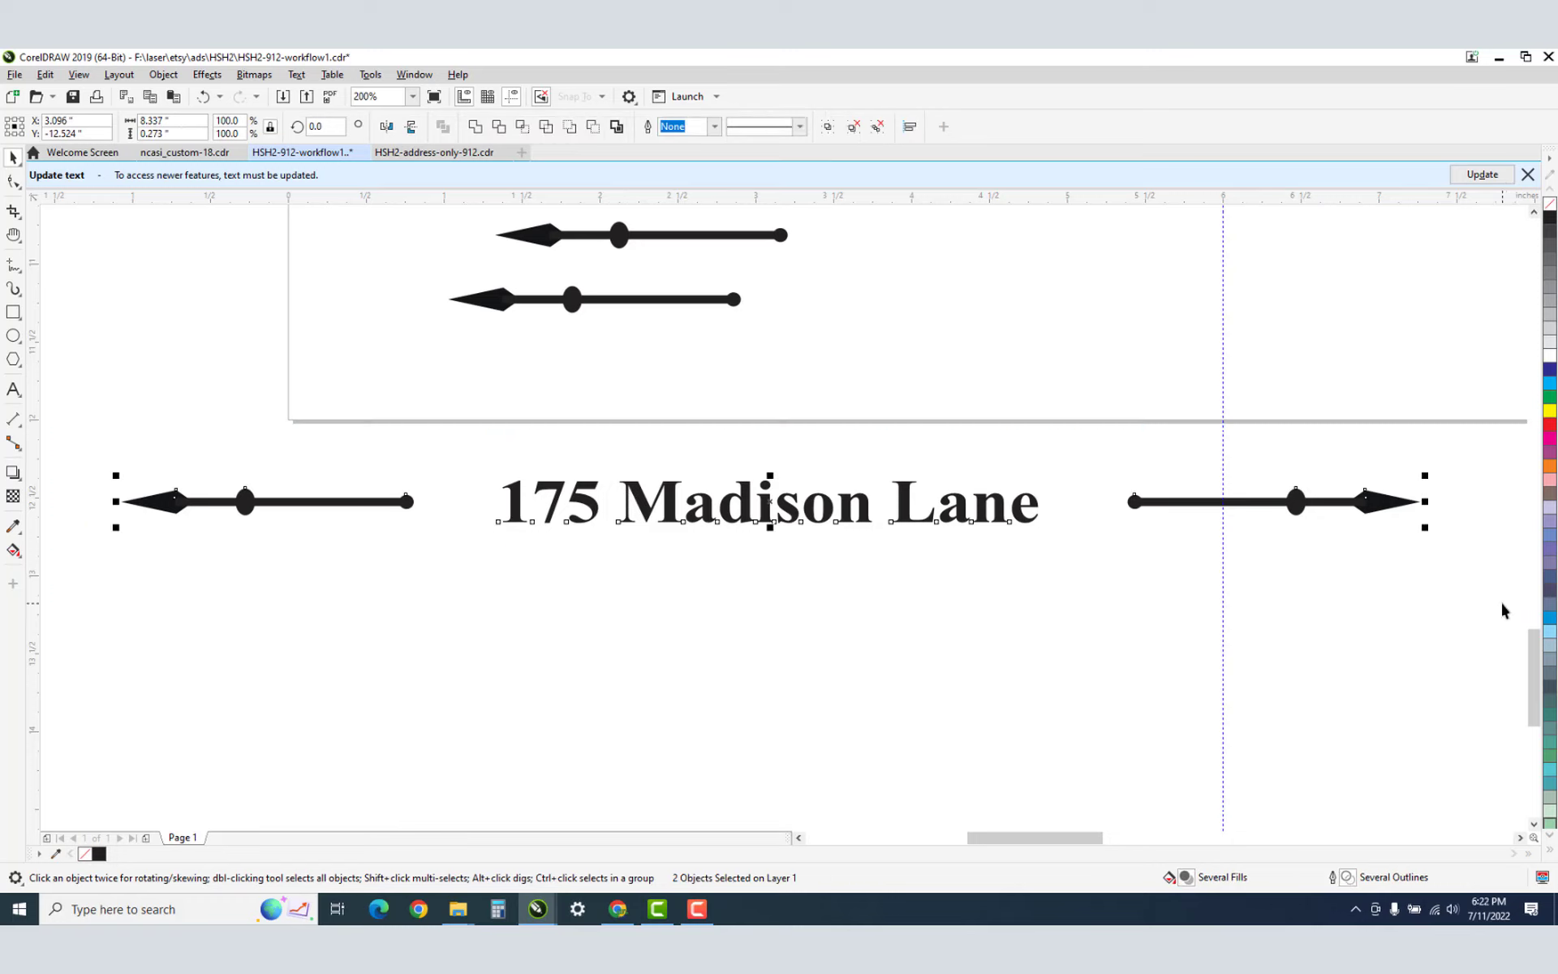
key("ctrl+g")
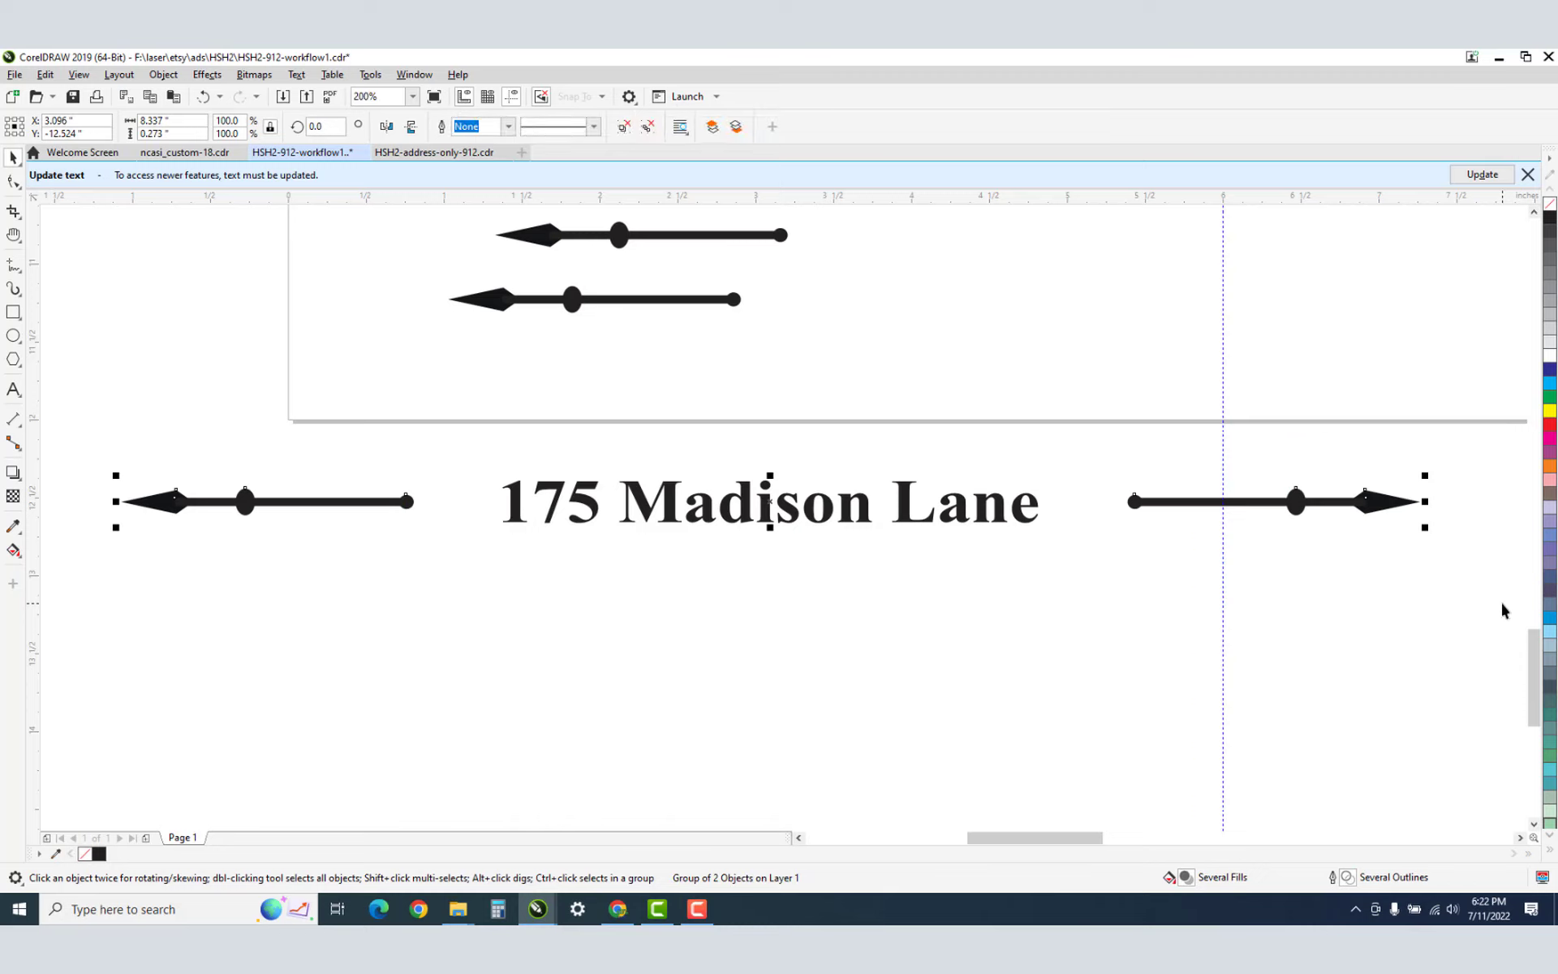
key("ctrl+d")
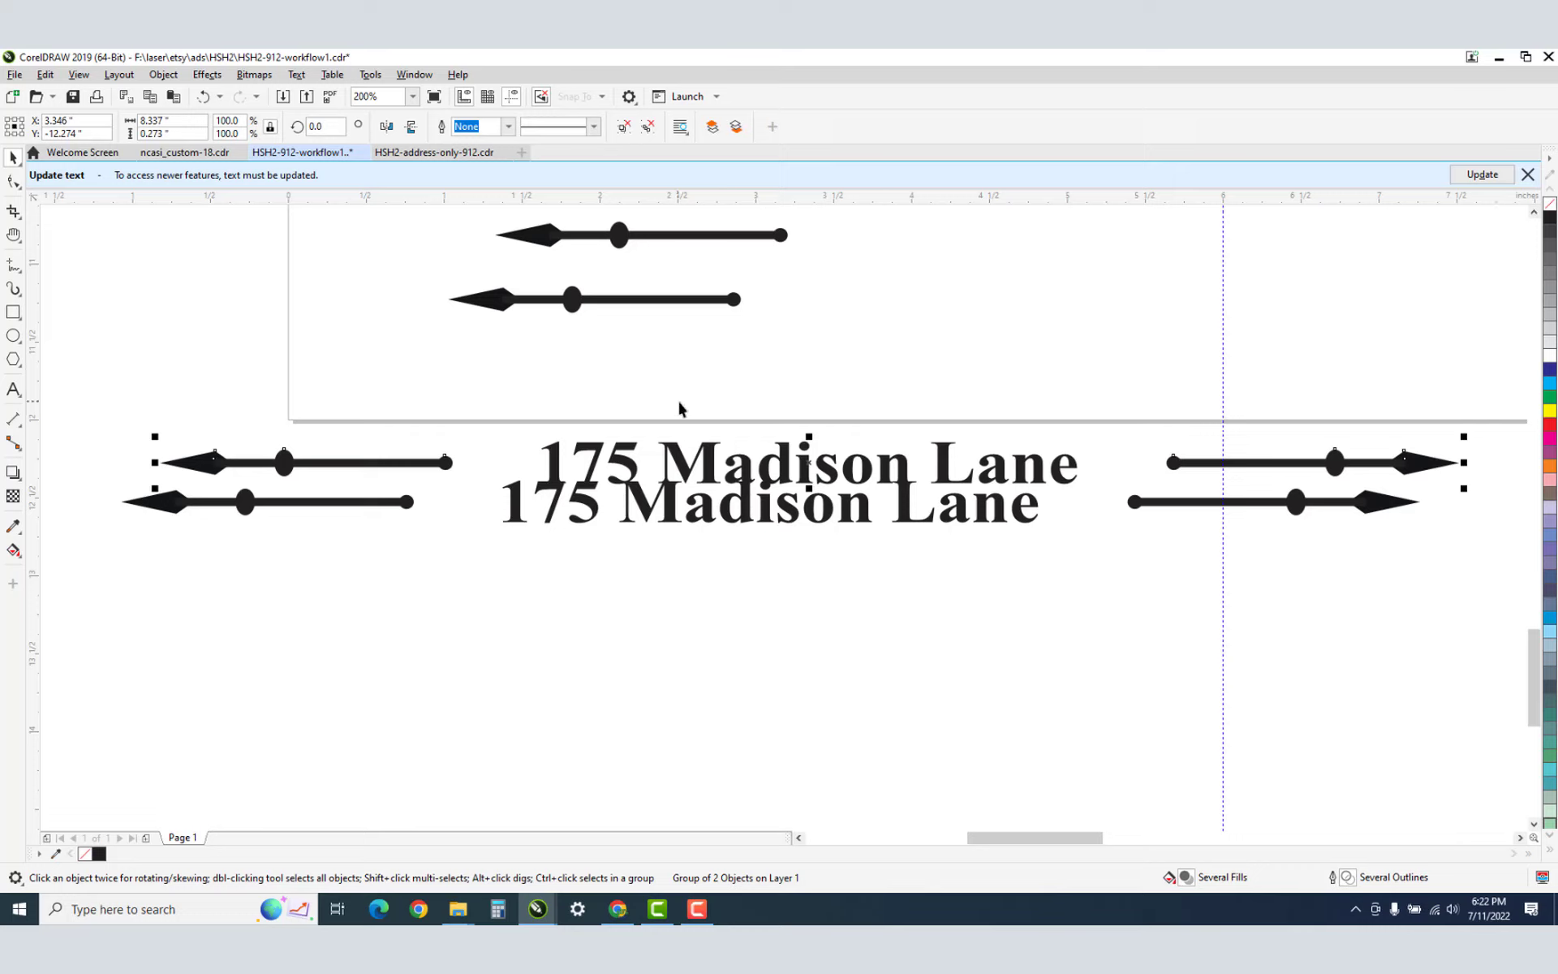
Move the duplicate below the original, ungroup it, and ungroup the left arrow.
left_click_drag(770, 461, 664, 641)
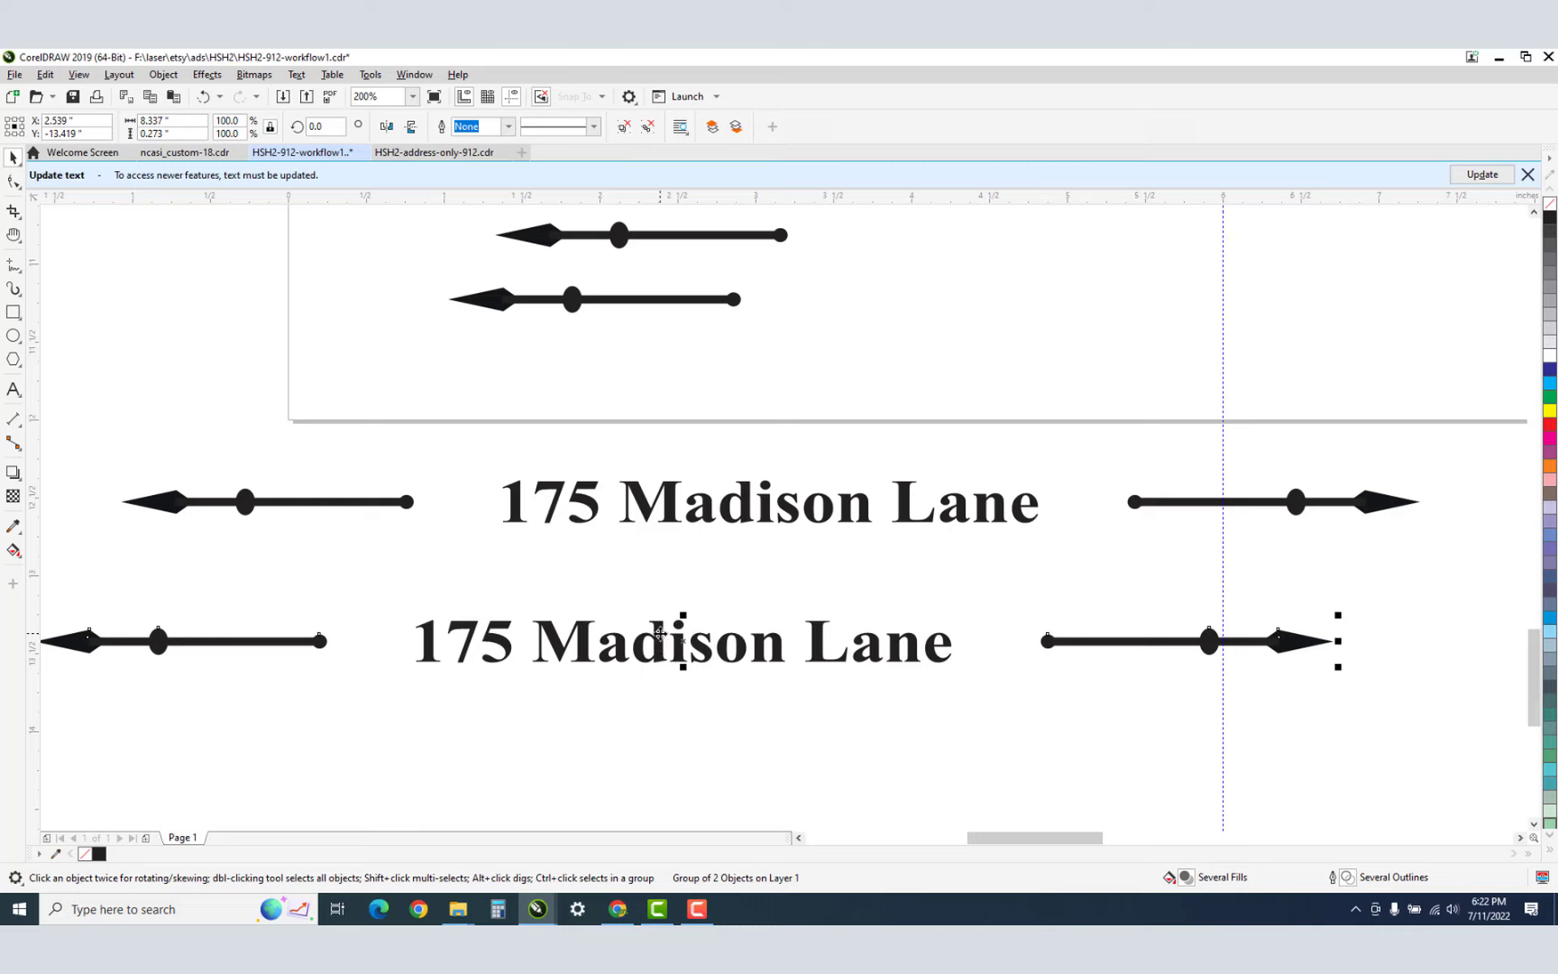
right_click(661, 634)
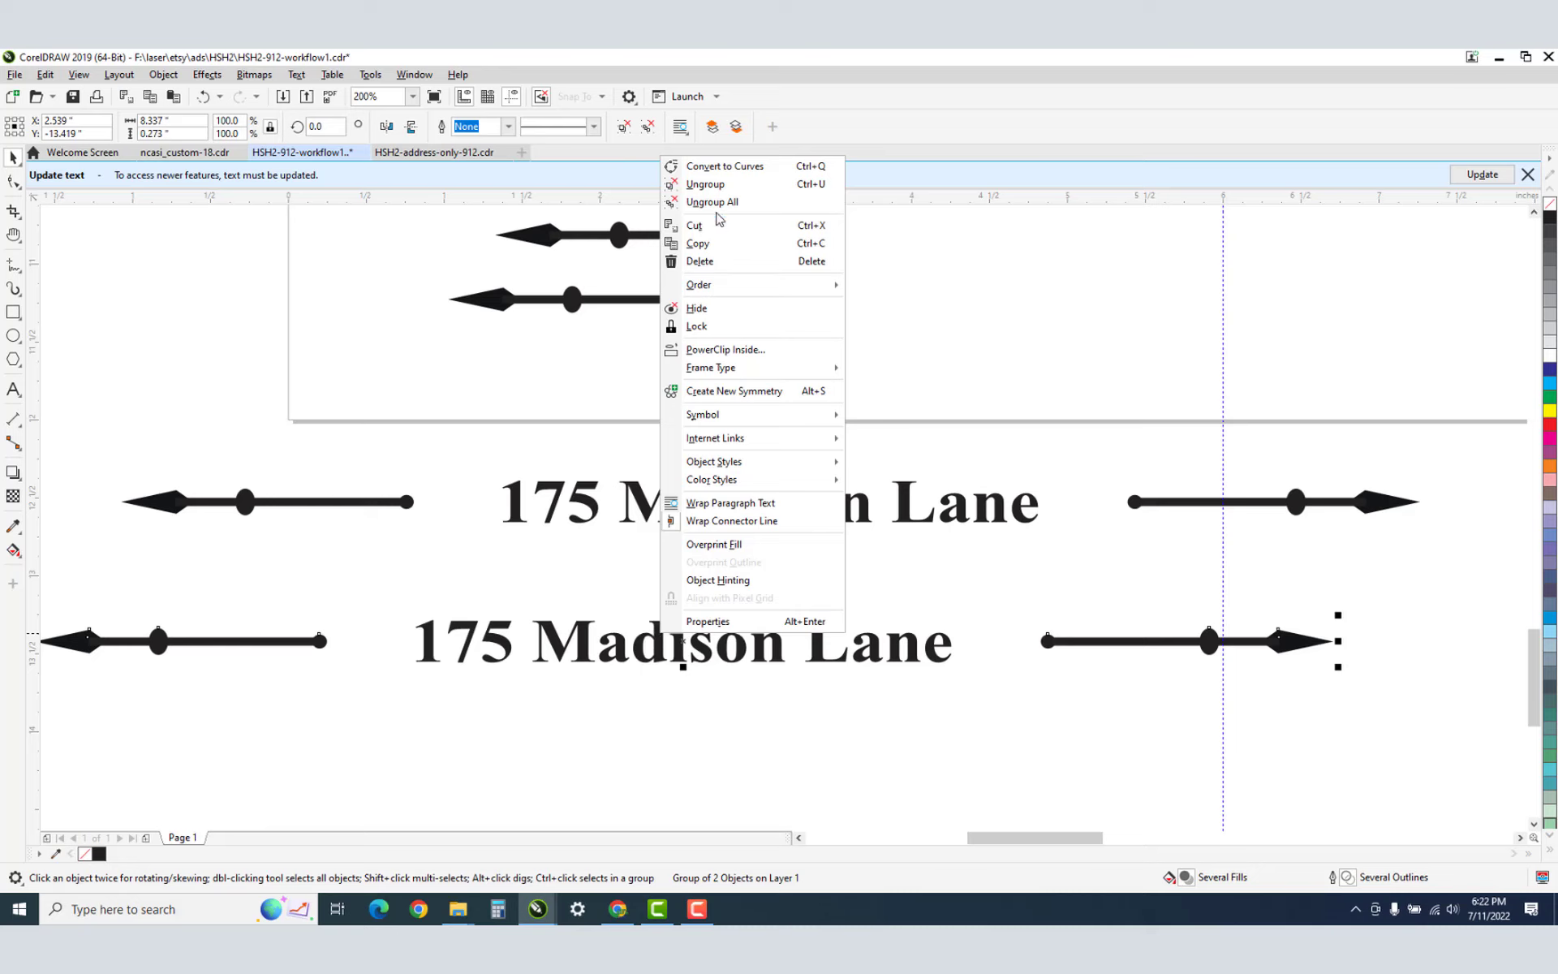
left_click(705, 184)
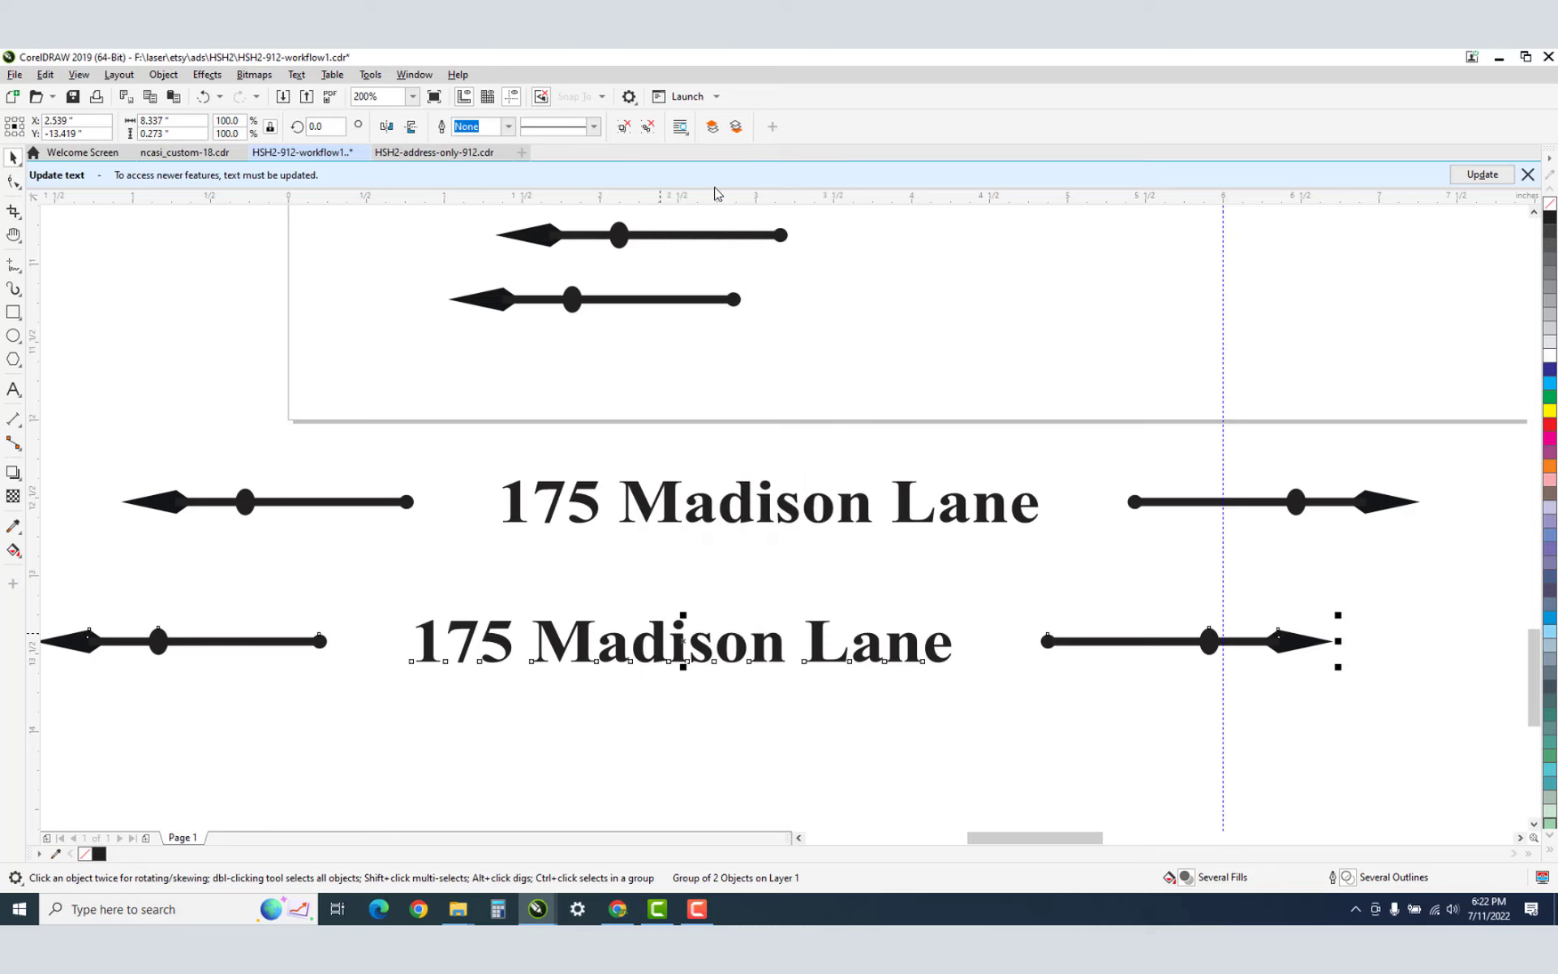
left_click(722, 708)
left_click(131, 641)
right_click(131, 641)
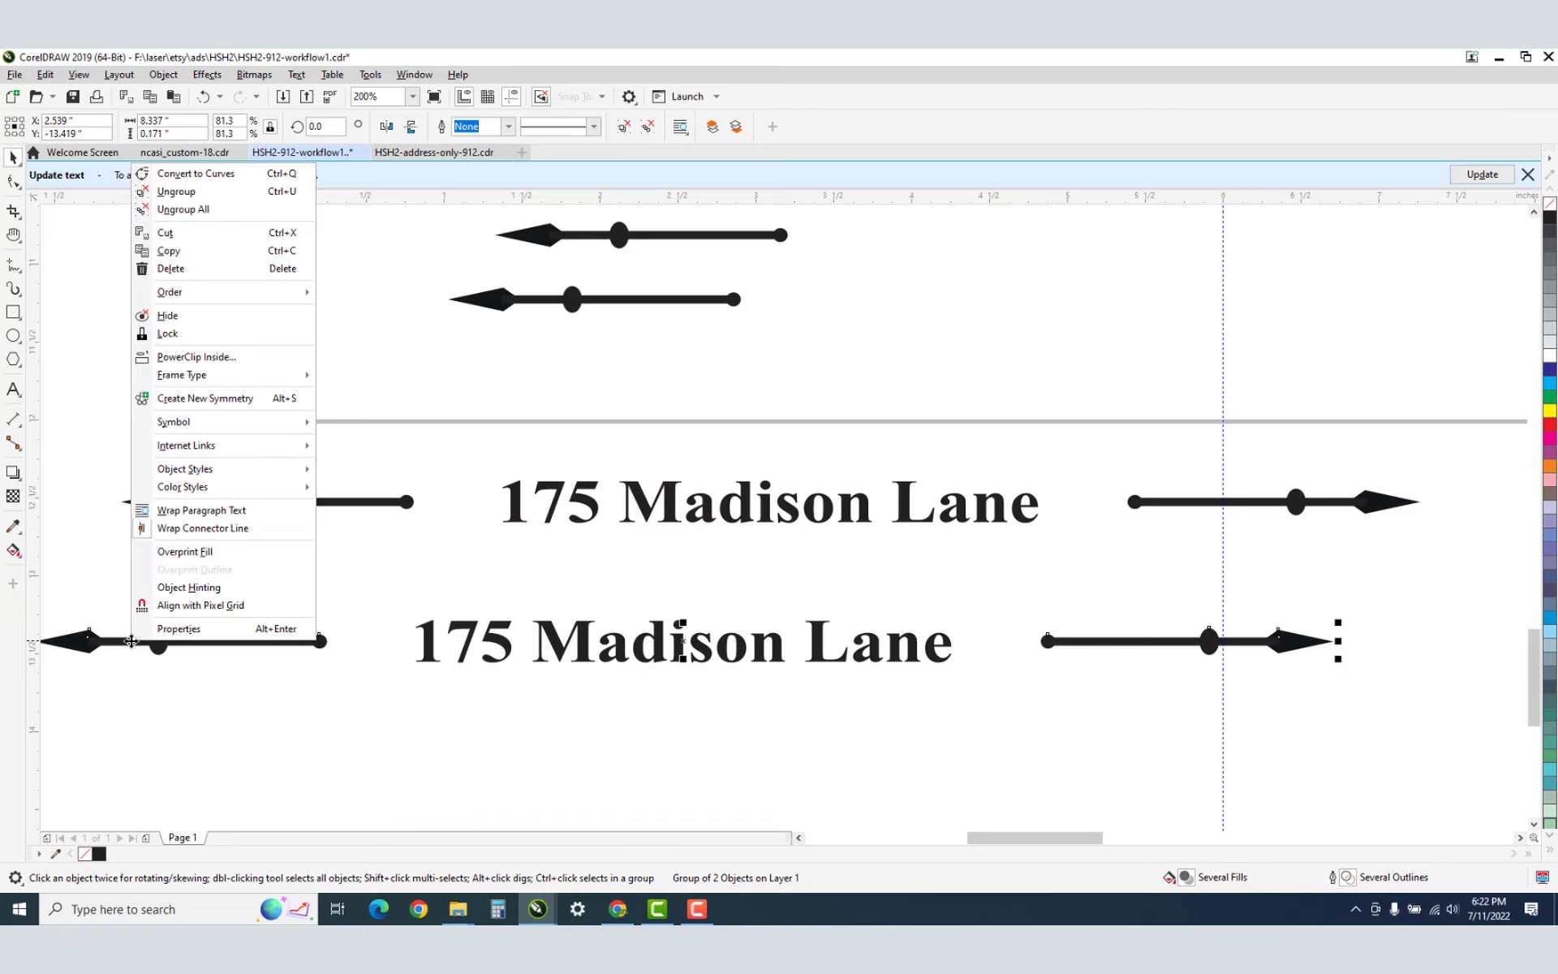
left_click(192, 195)
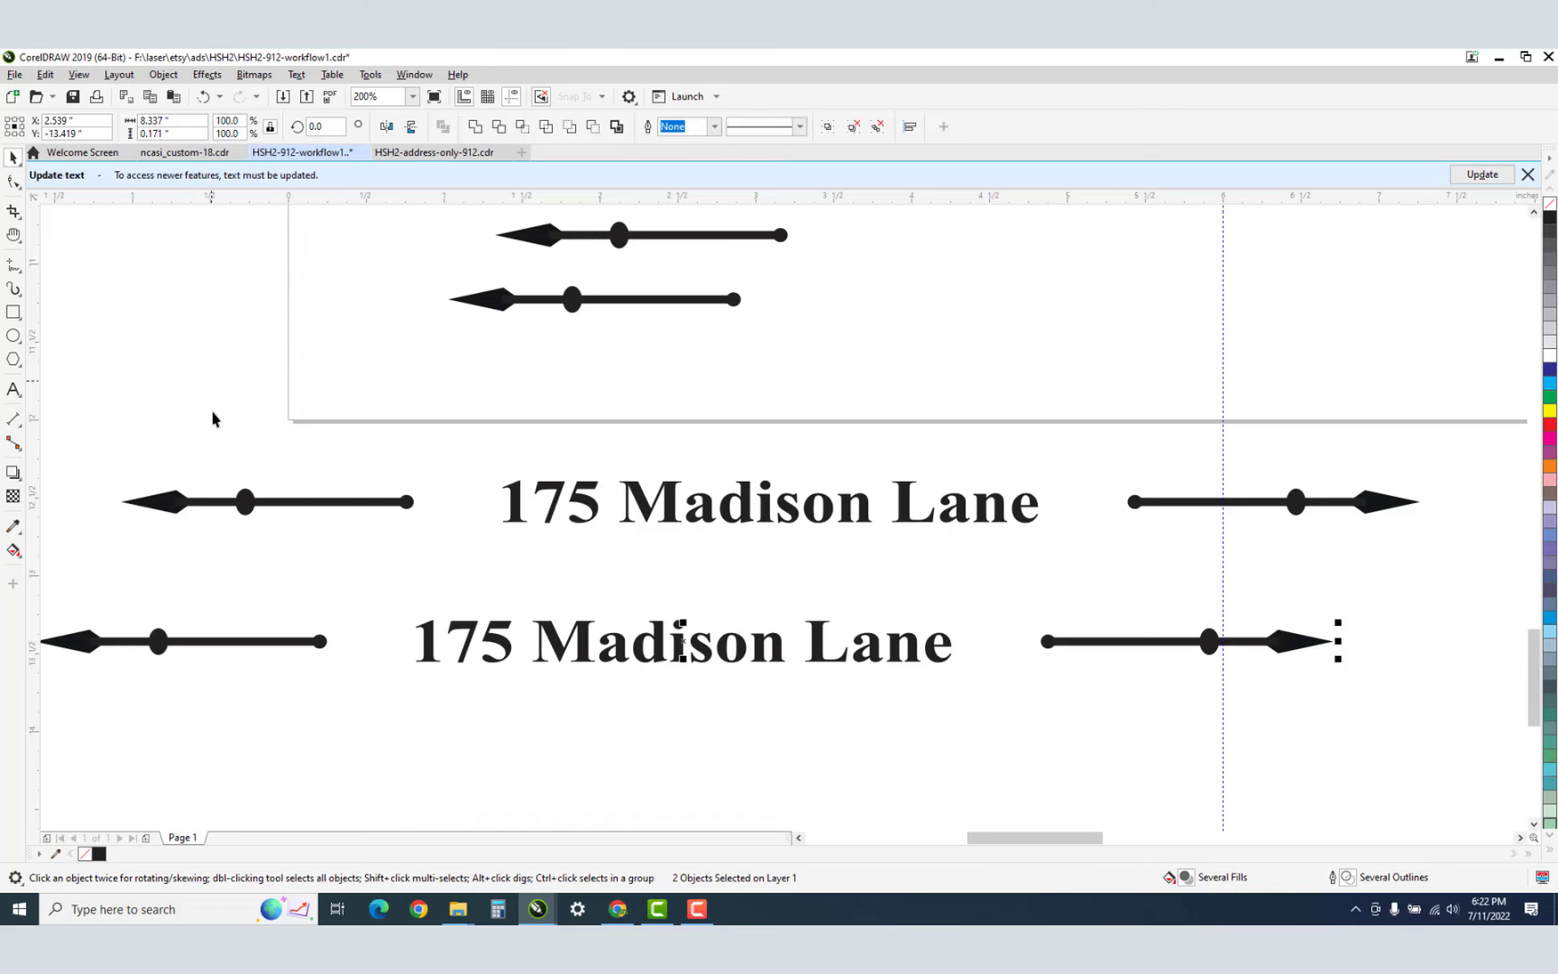
Nudge the left arrow shaft right twice and the right shaft left toward the text.
left_click(216, 689)
left_click(156, 649)
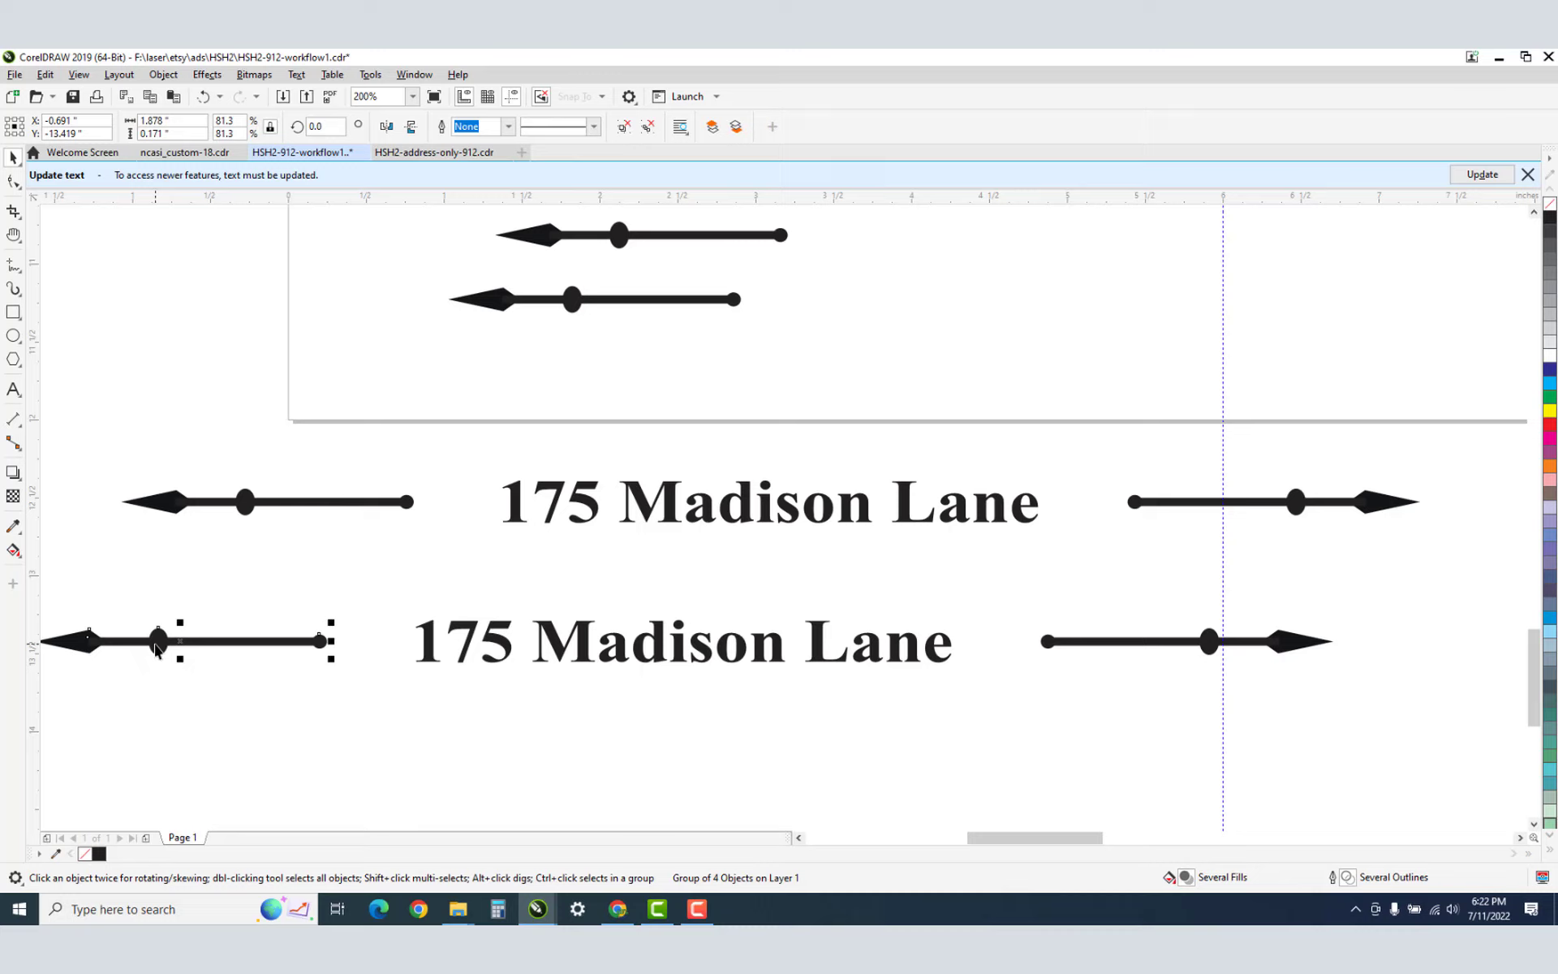
key("Right")
key("Right")
key("Right")
key("Right")
key("Right")
key("Right")
key("Right")
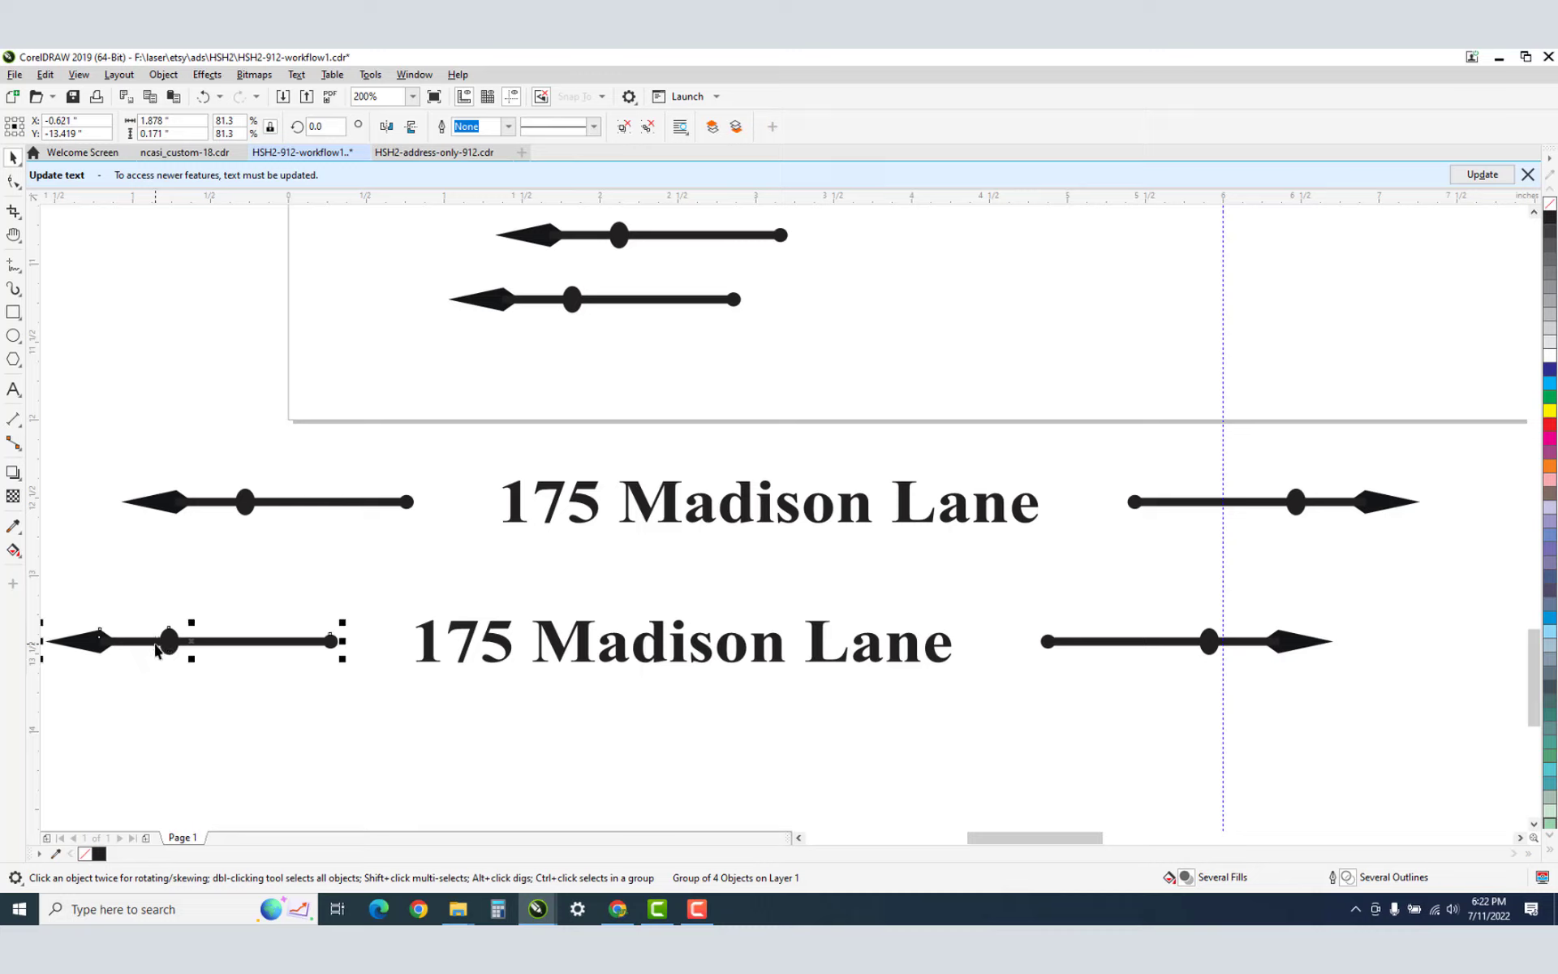
key("Right")
left_click(1200, 645)
key("Left")
key("Left")
key("Left")
key("Left")
key("Left")
key("Left")
key("Left")
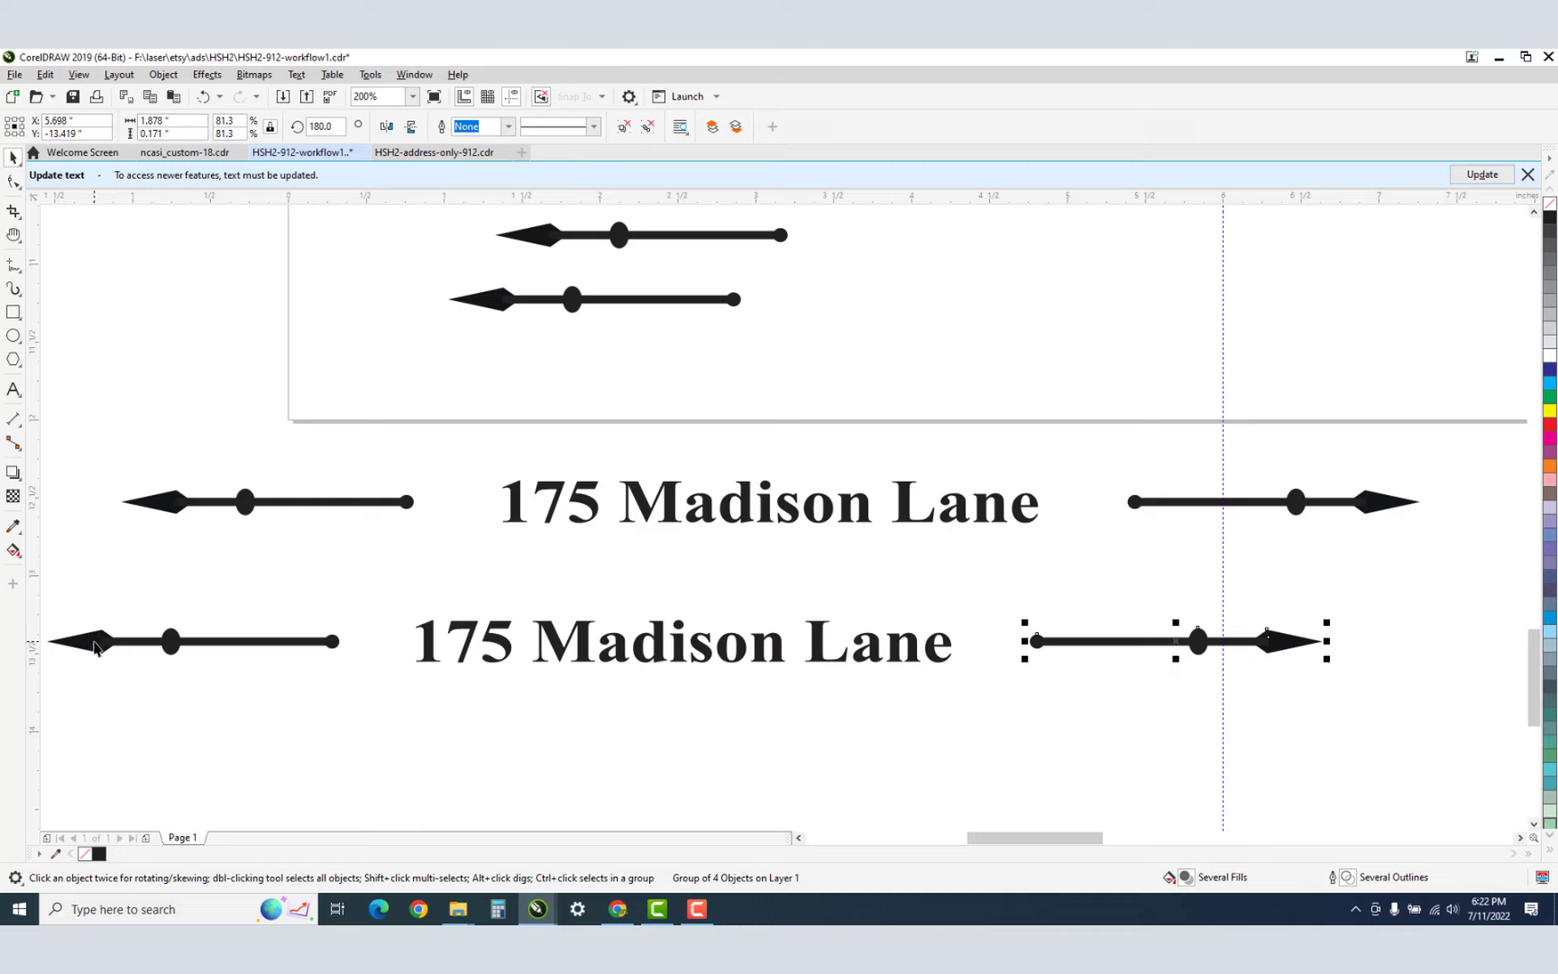
Group the two arrows and nudge the pair slightly down.
left_click(95, 644, "shift")
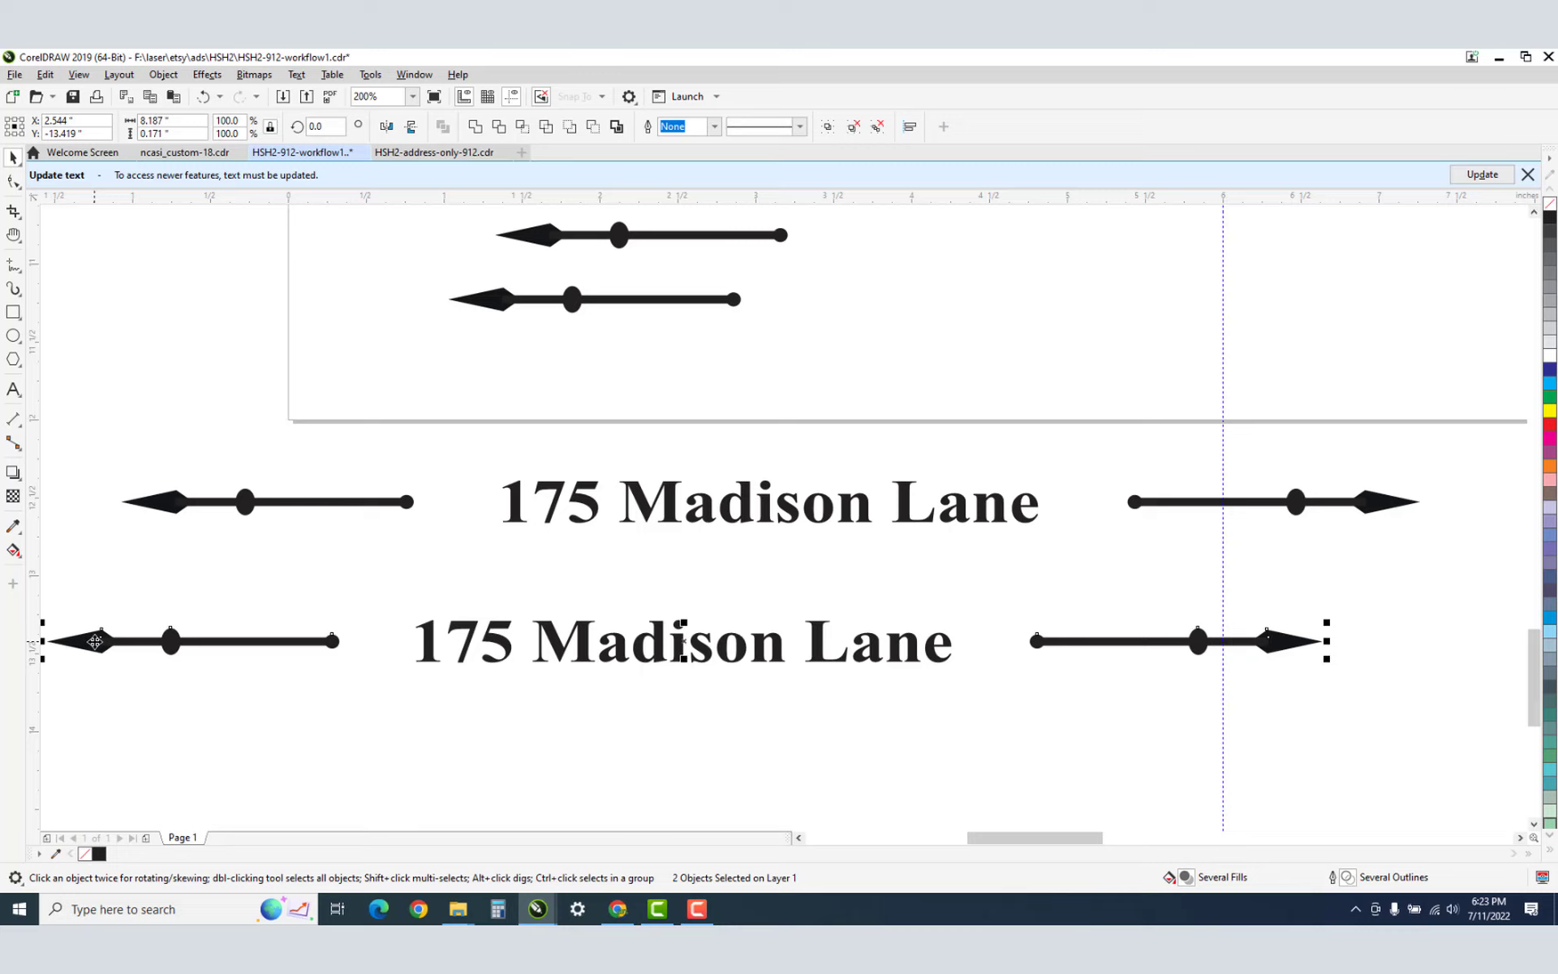
key("ctrl+g")
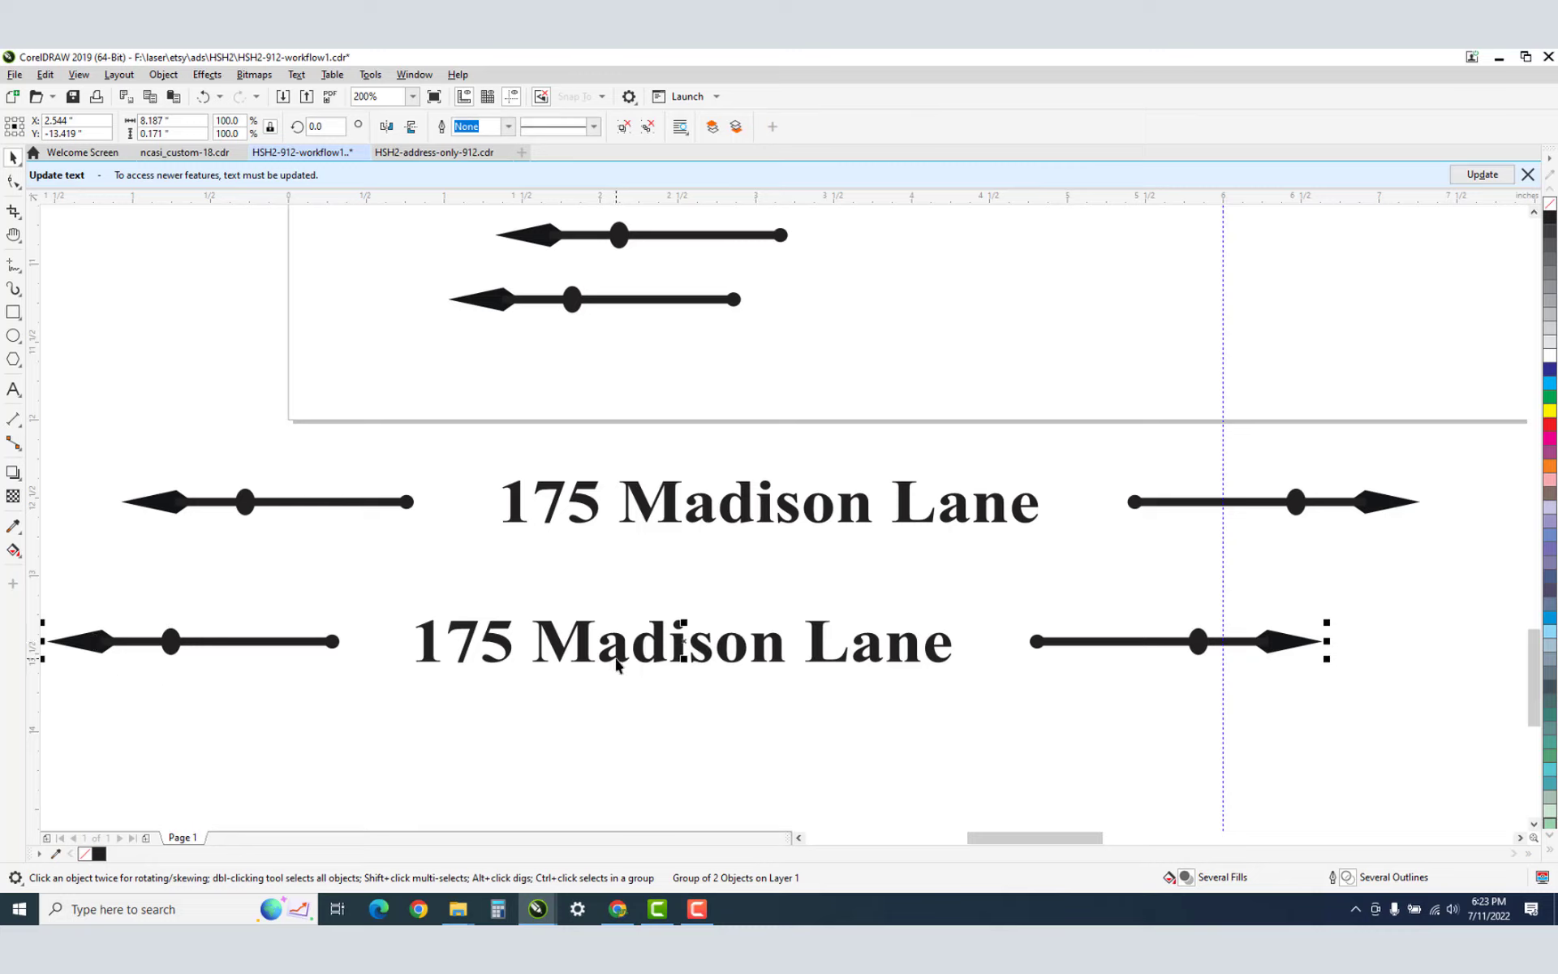
key("z")
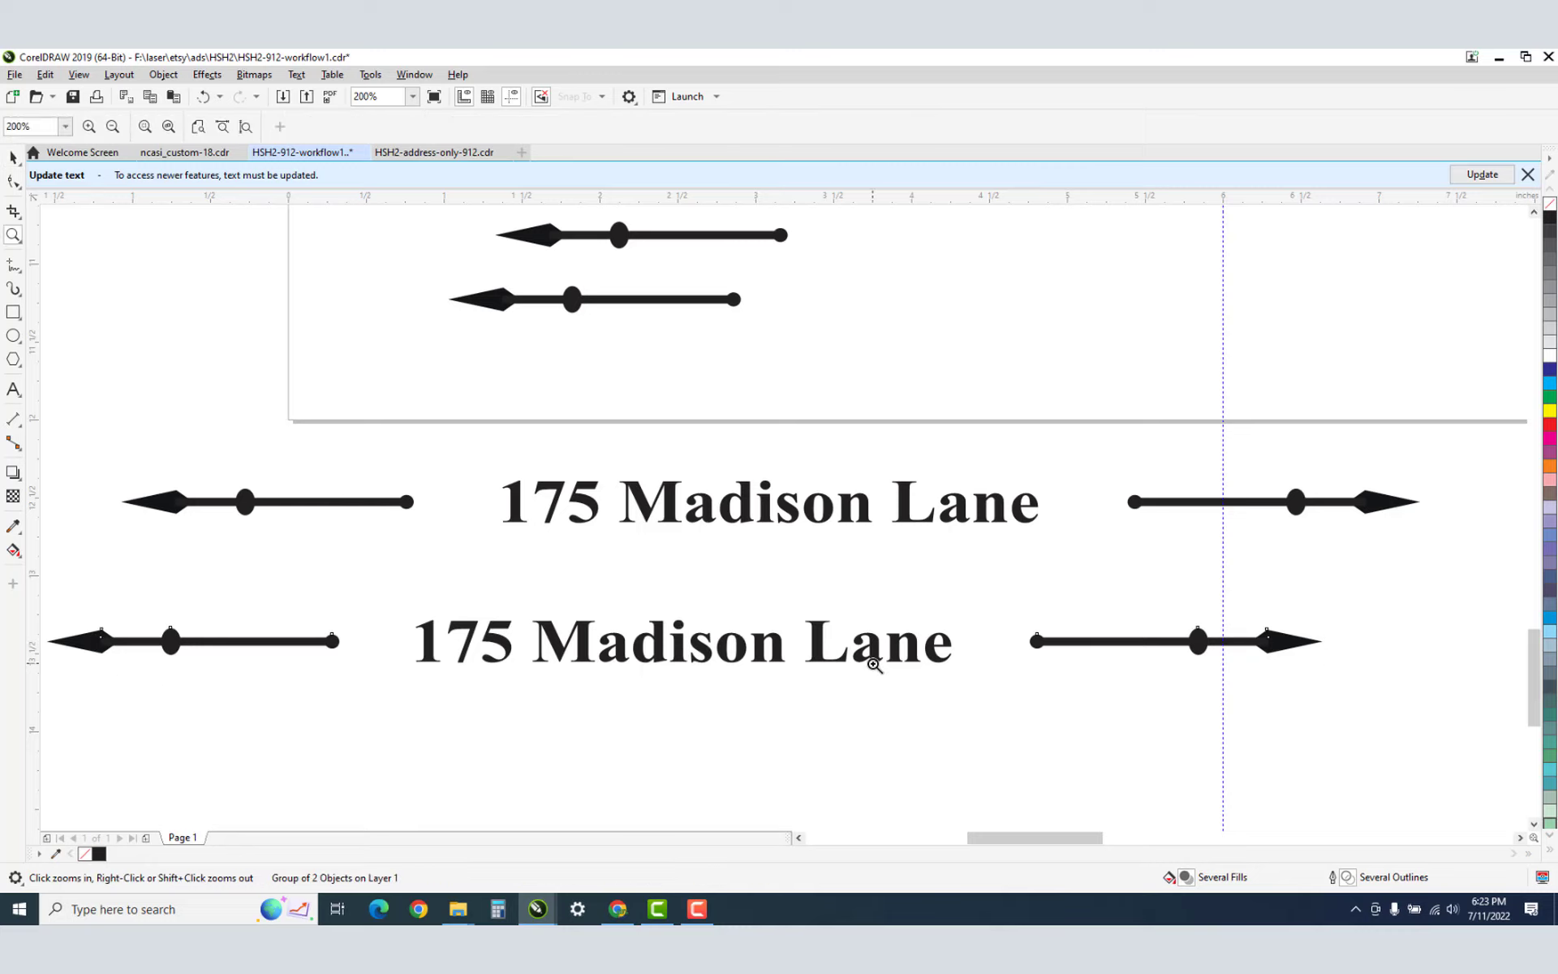
left_click(964, 650)
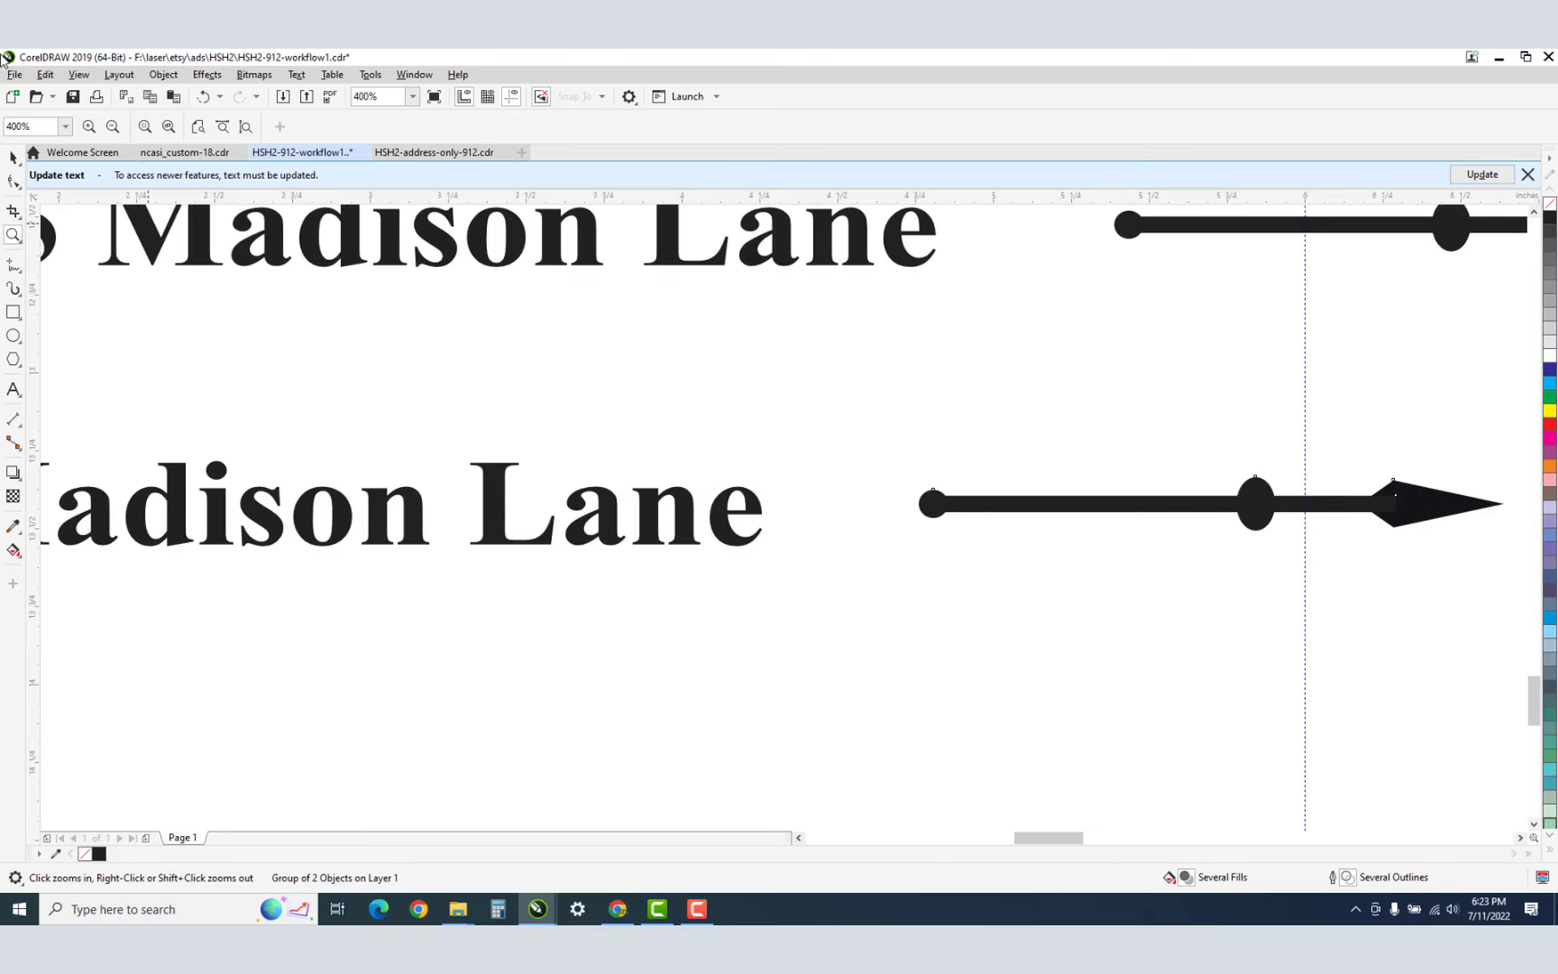
left_click(12, 157)
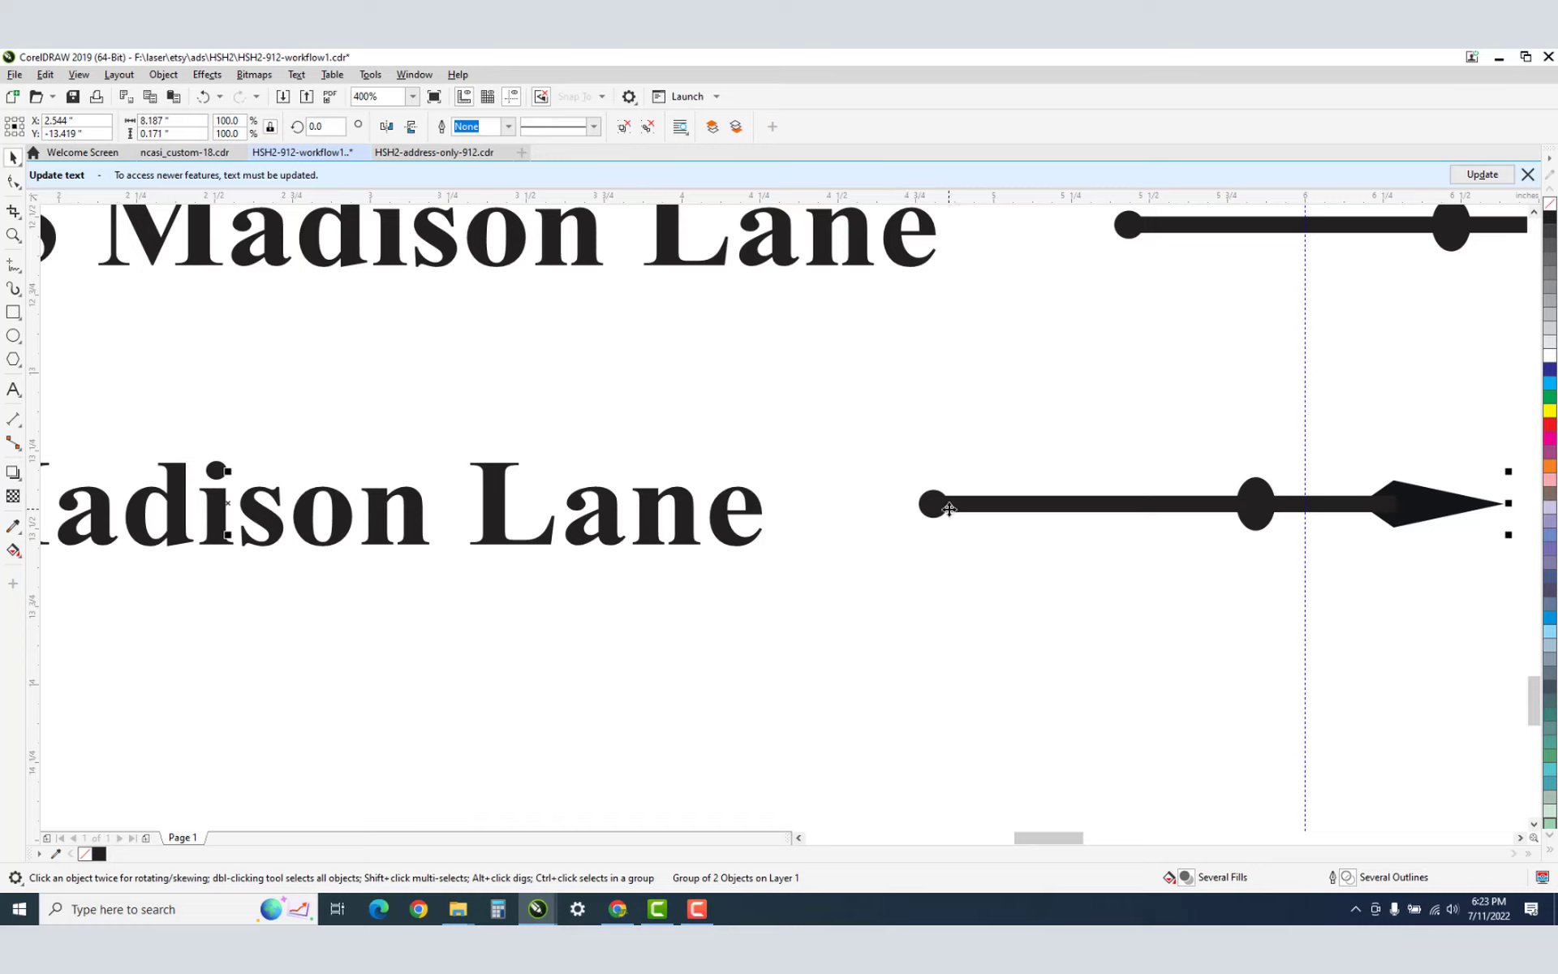
key("Down")
key("Down")
key("Down")
key("Down")
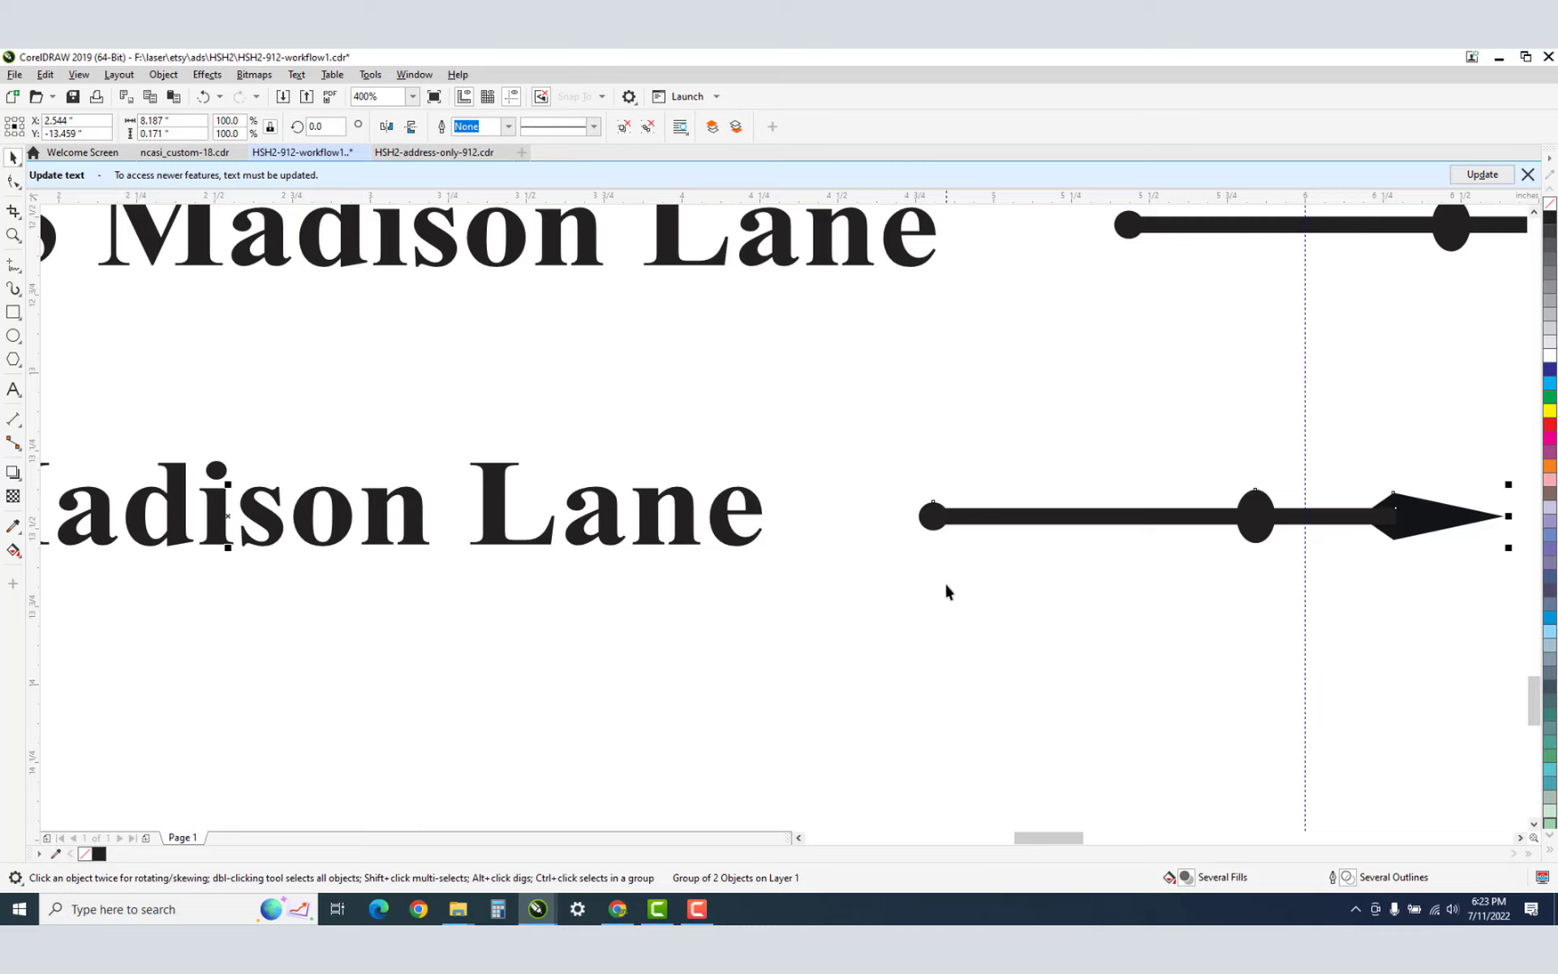
key("h")
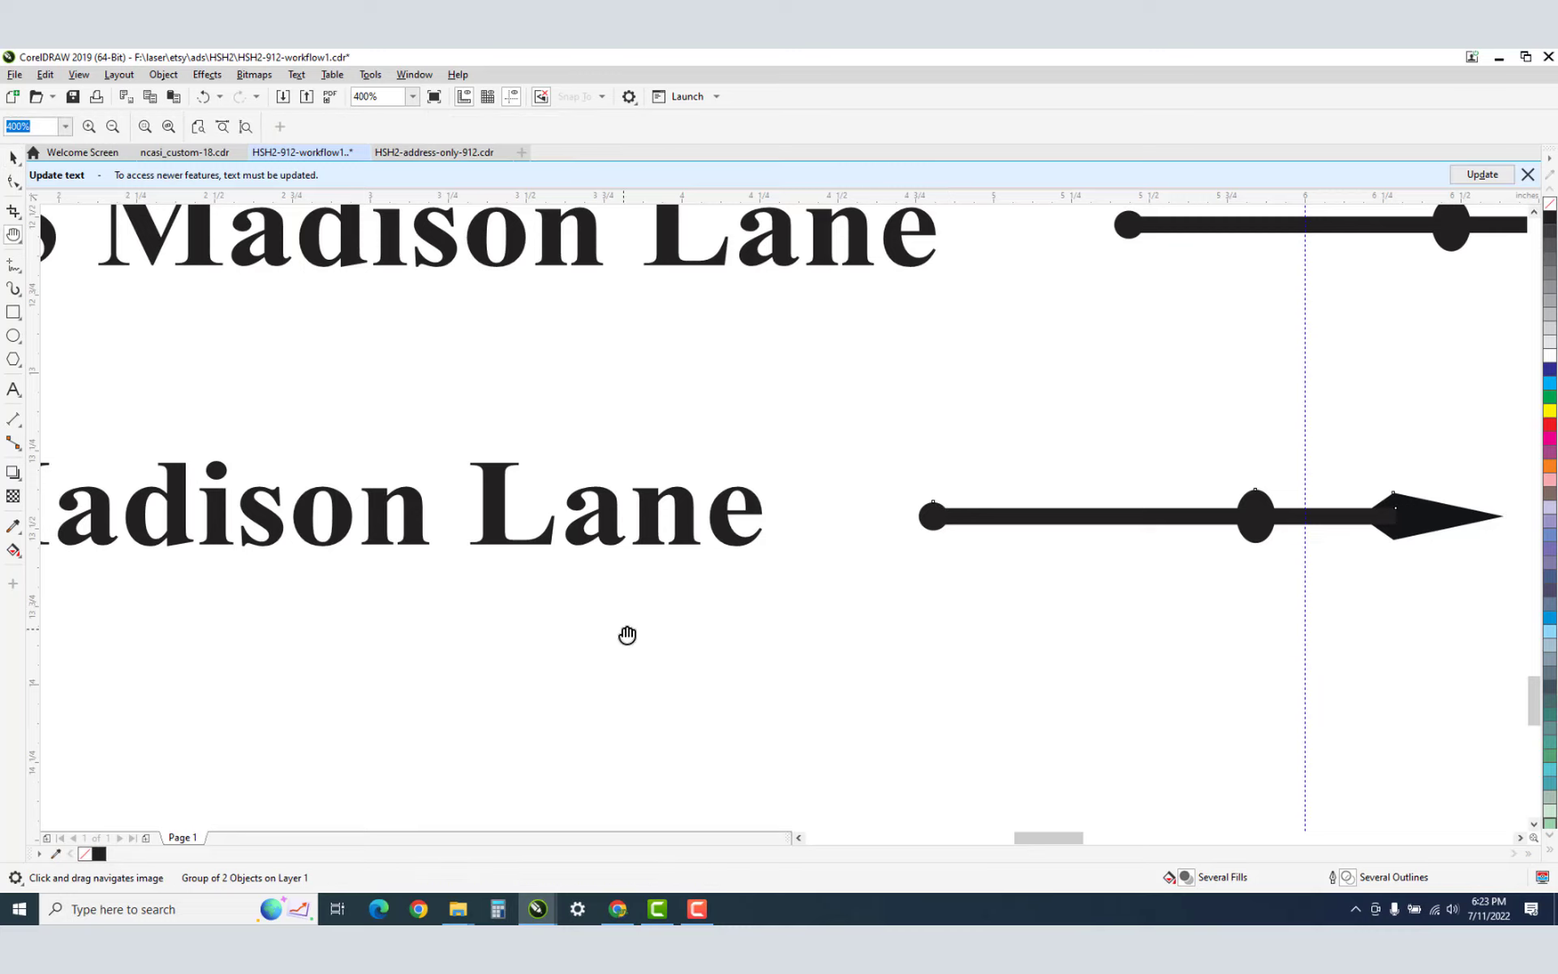
left_click_drag(627, 635, 1047, 595)
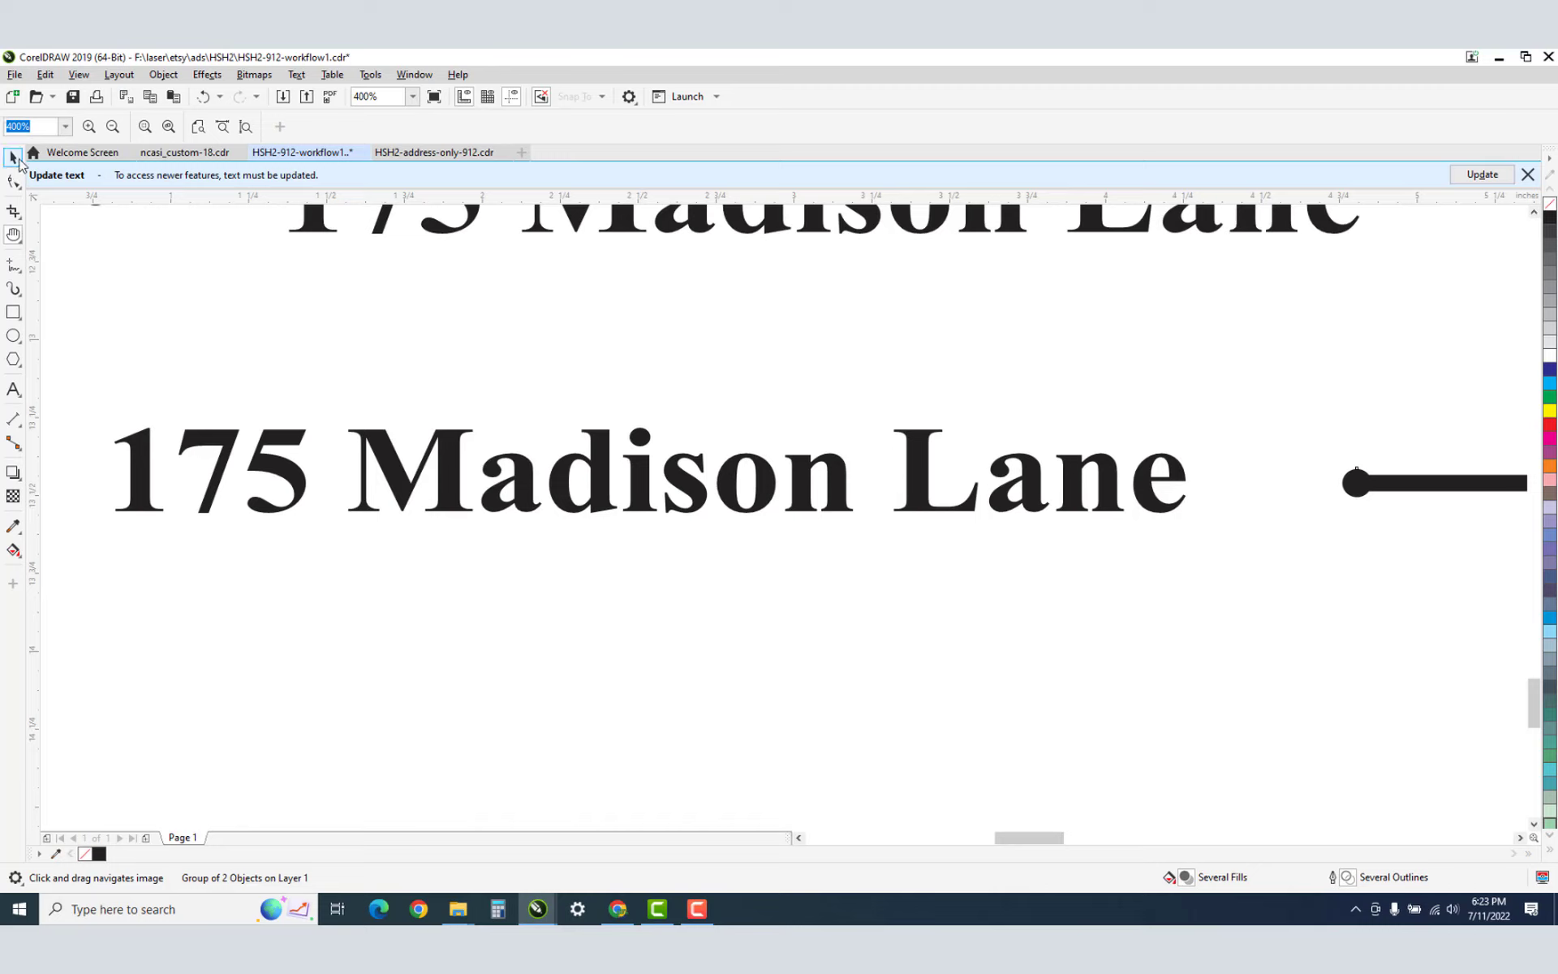
left_click(14, 158)
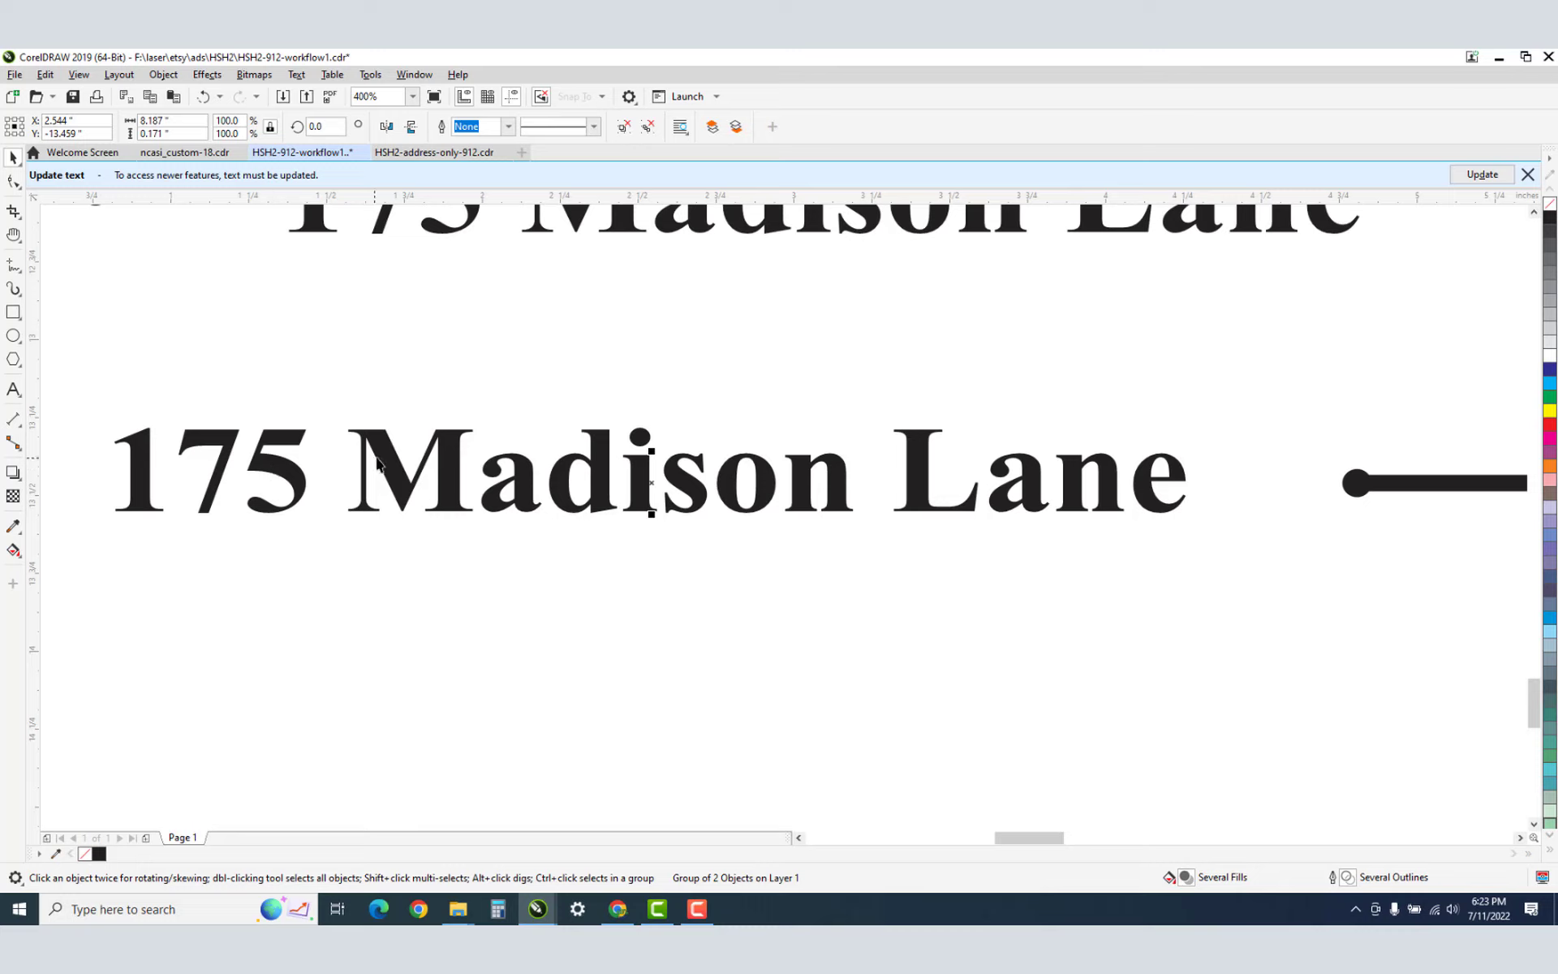
left_click(294, 480, "ctrl")
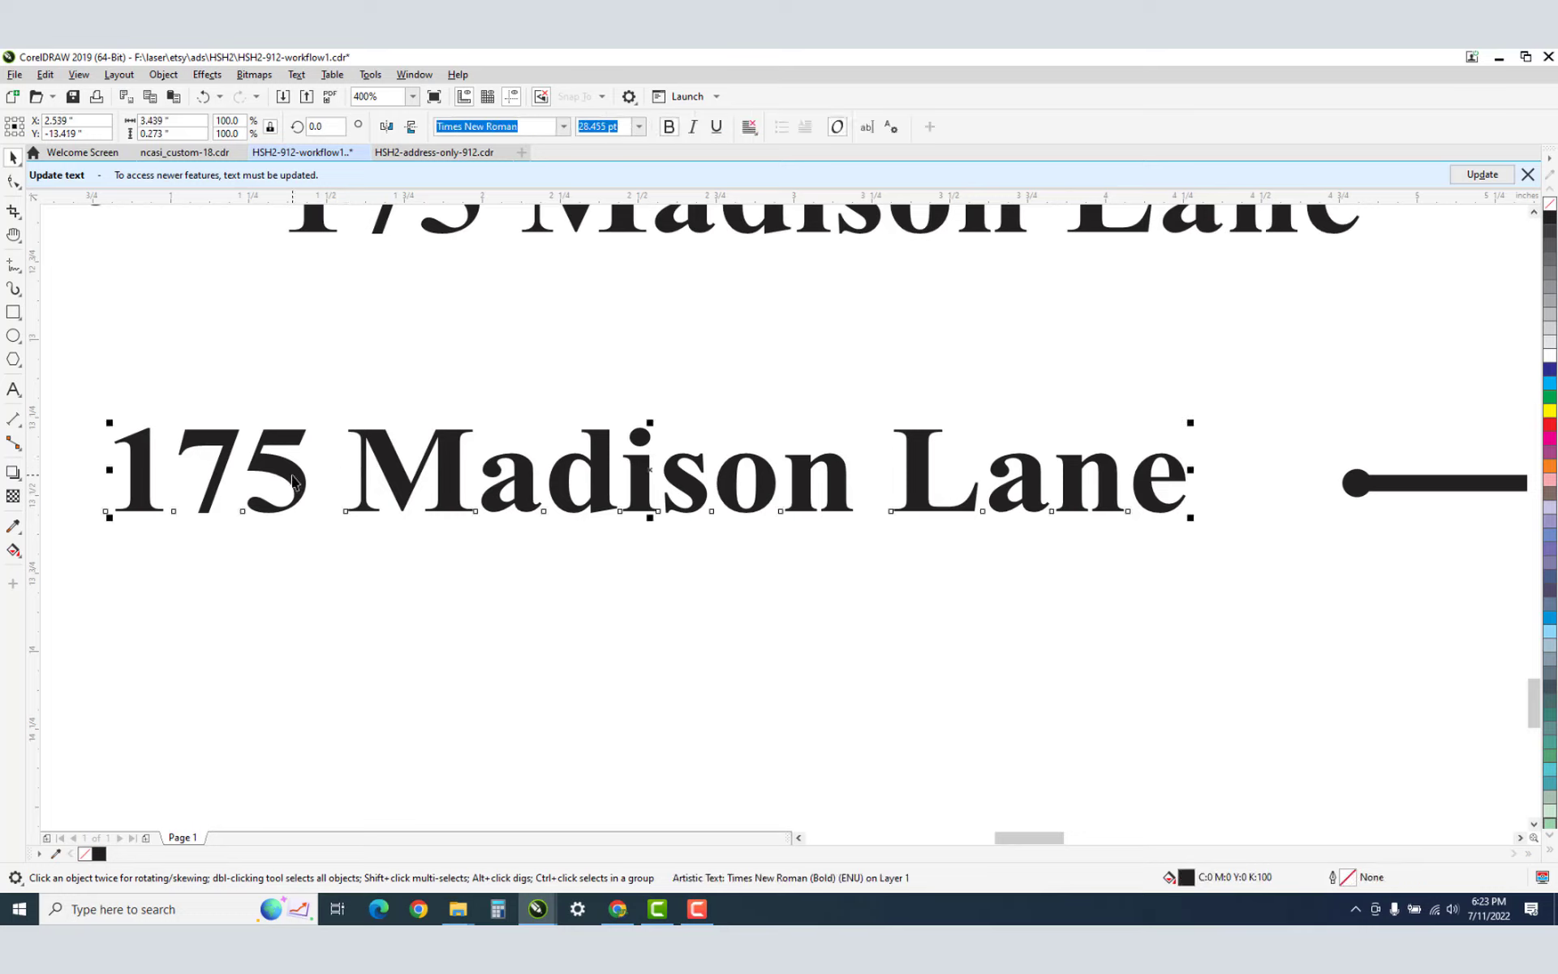
key("F10")
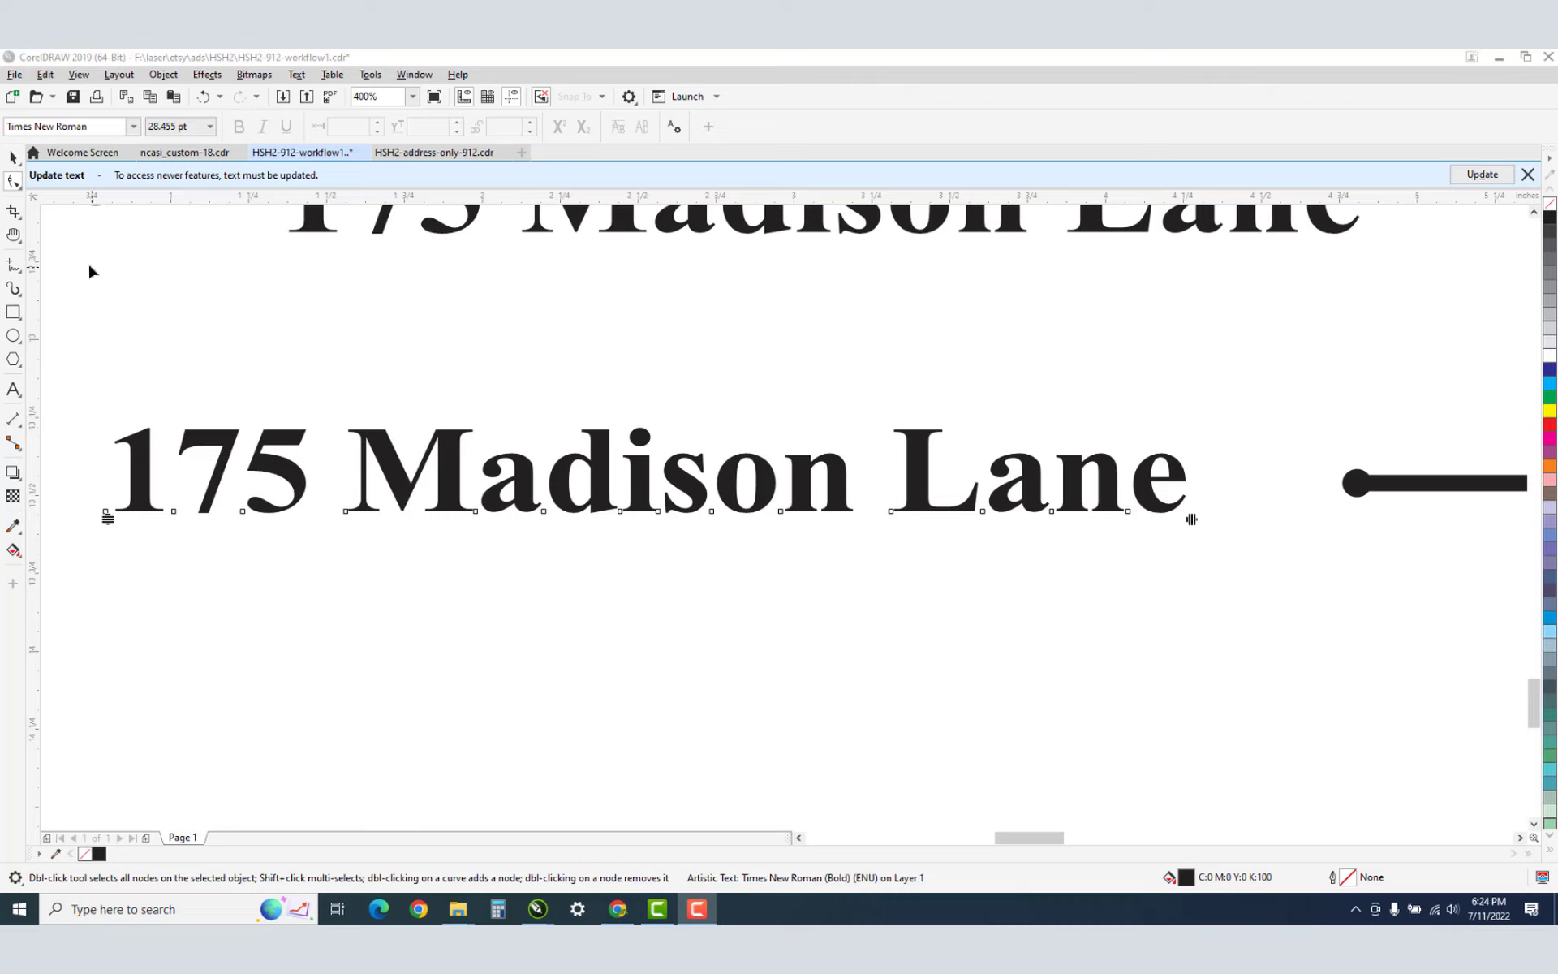
left_click(17, 185)
left_click(18, 185)
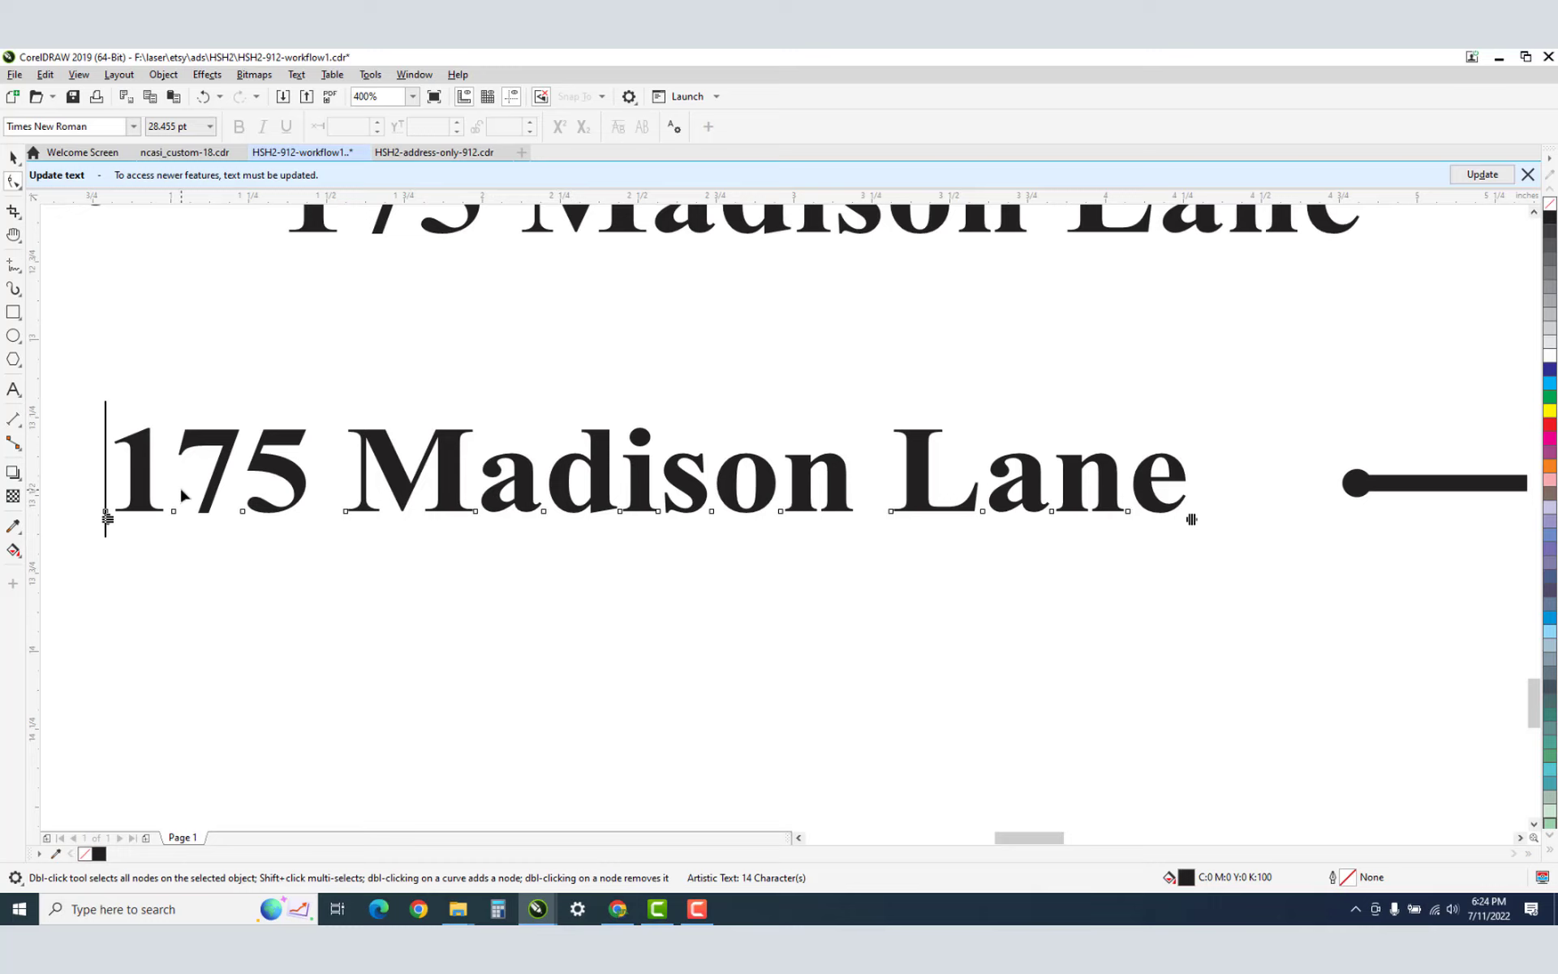
key("z")
left_click(215, 497)
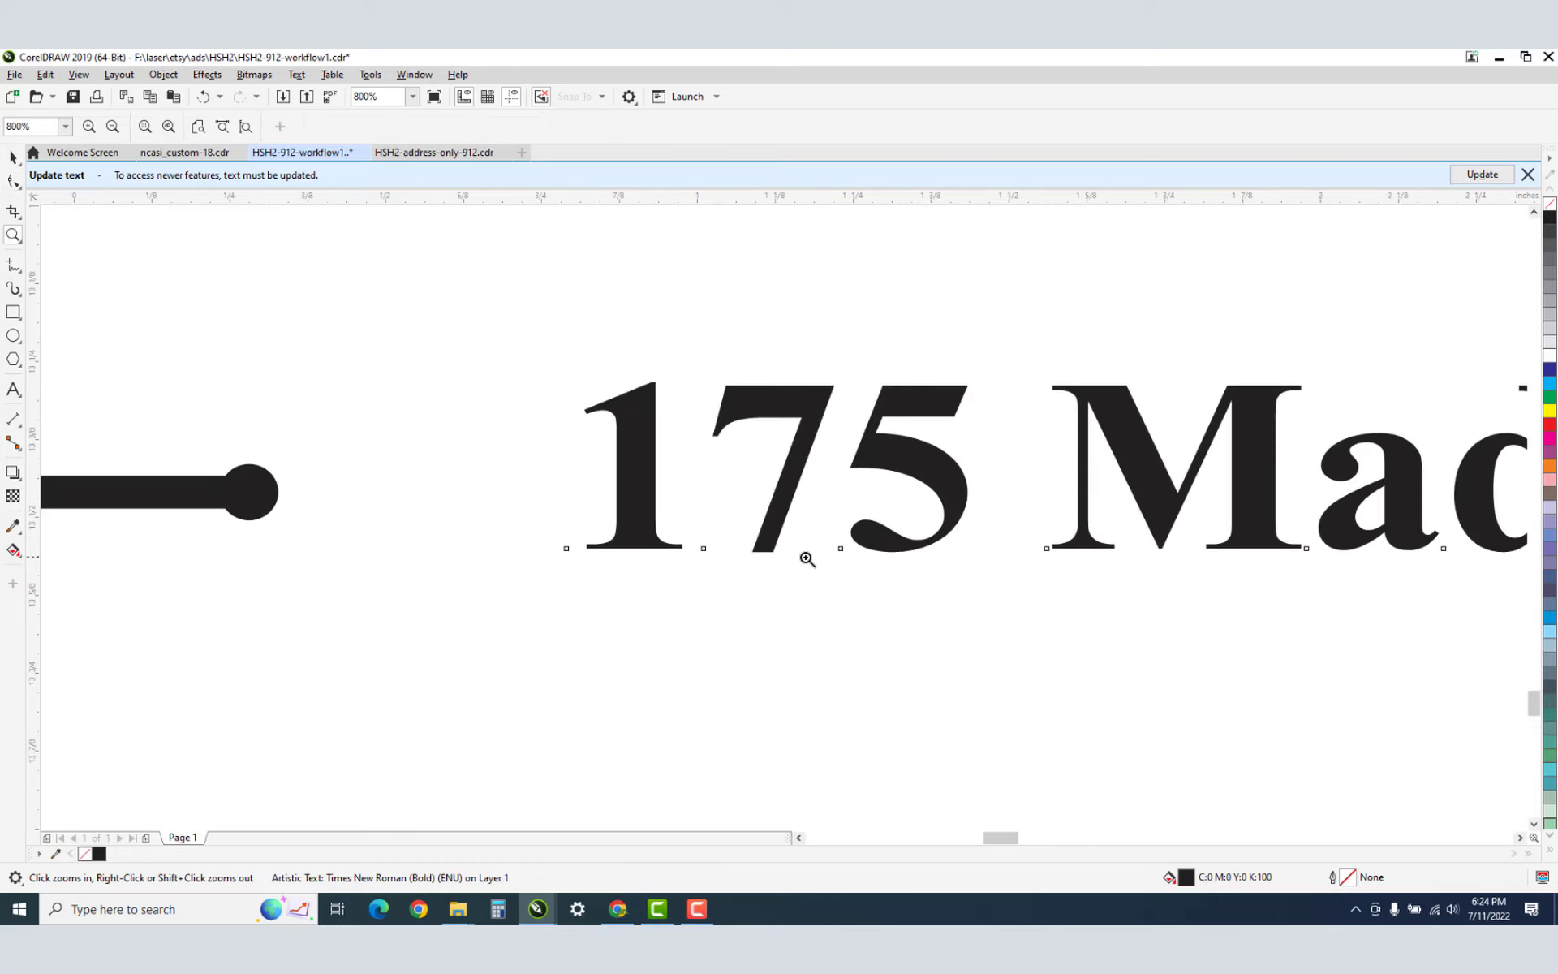
left_click(695, 528)
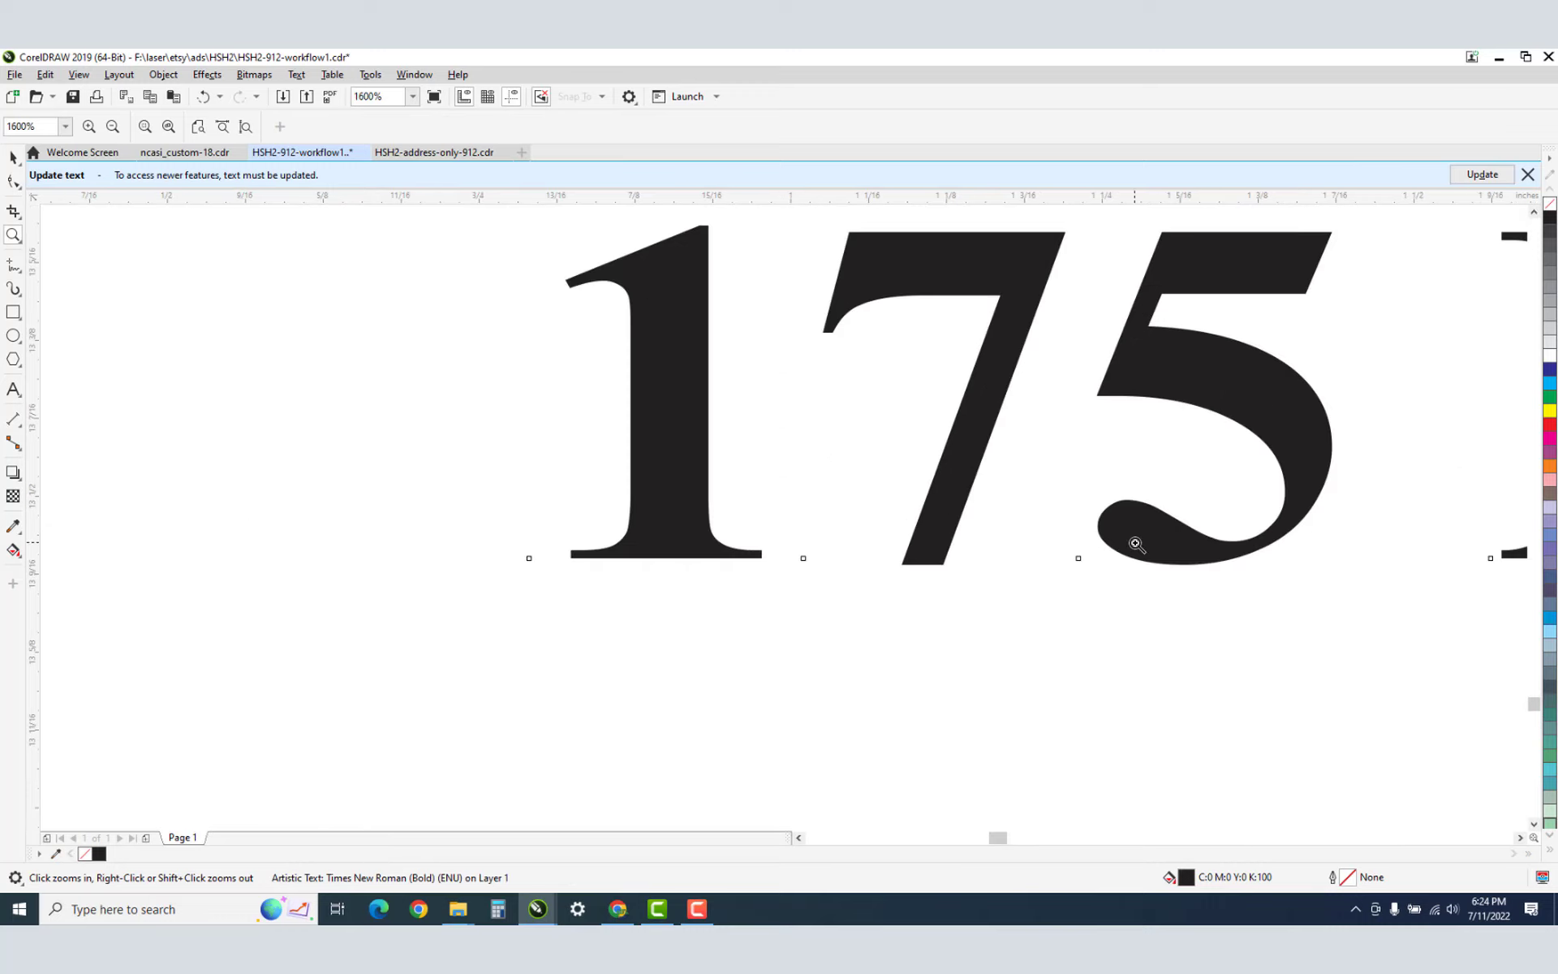
key("h")
left_click_drag(1135, 544, 845, 528)
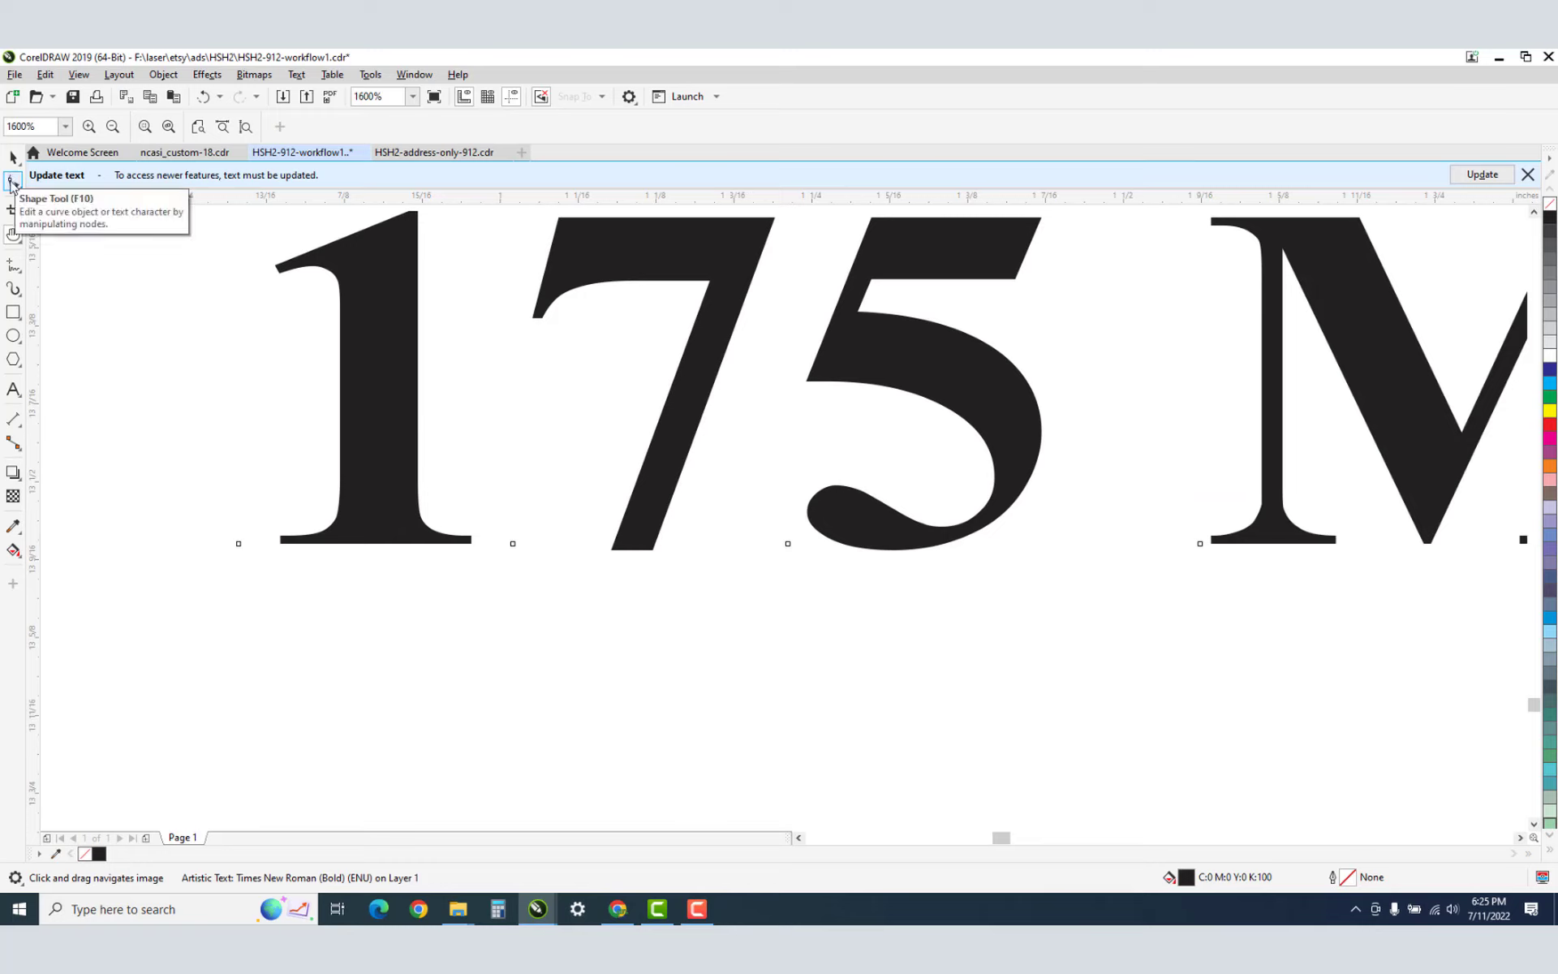
left_click(12, 181)
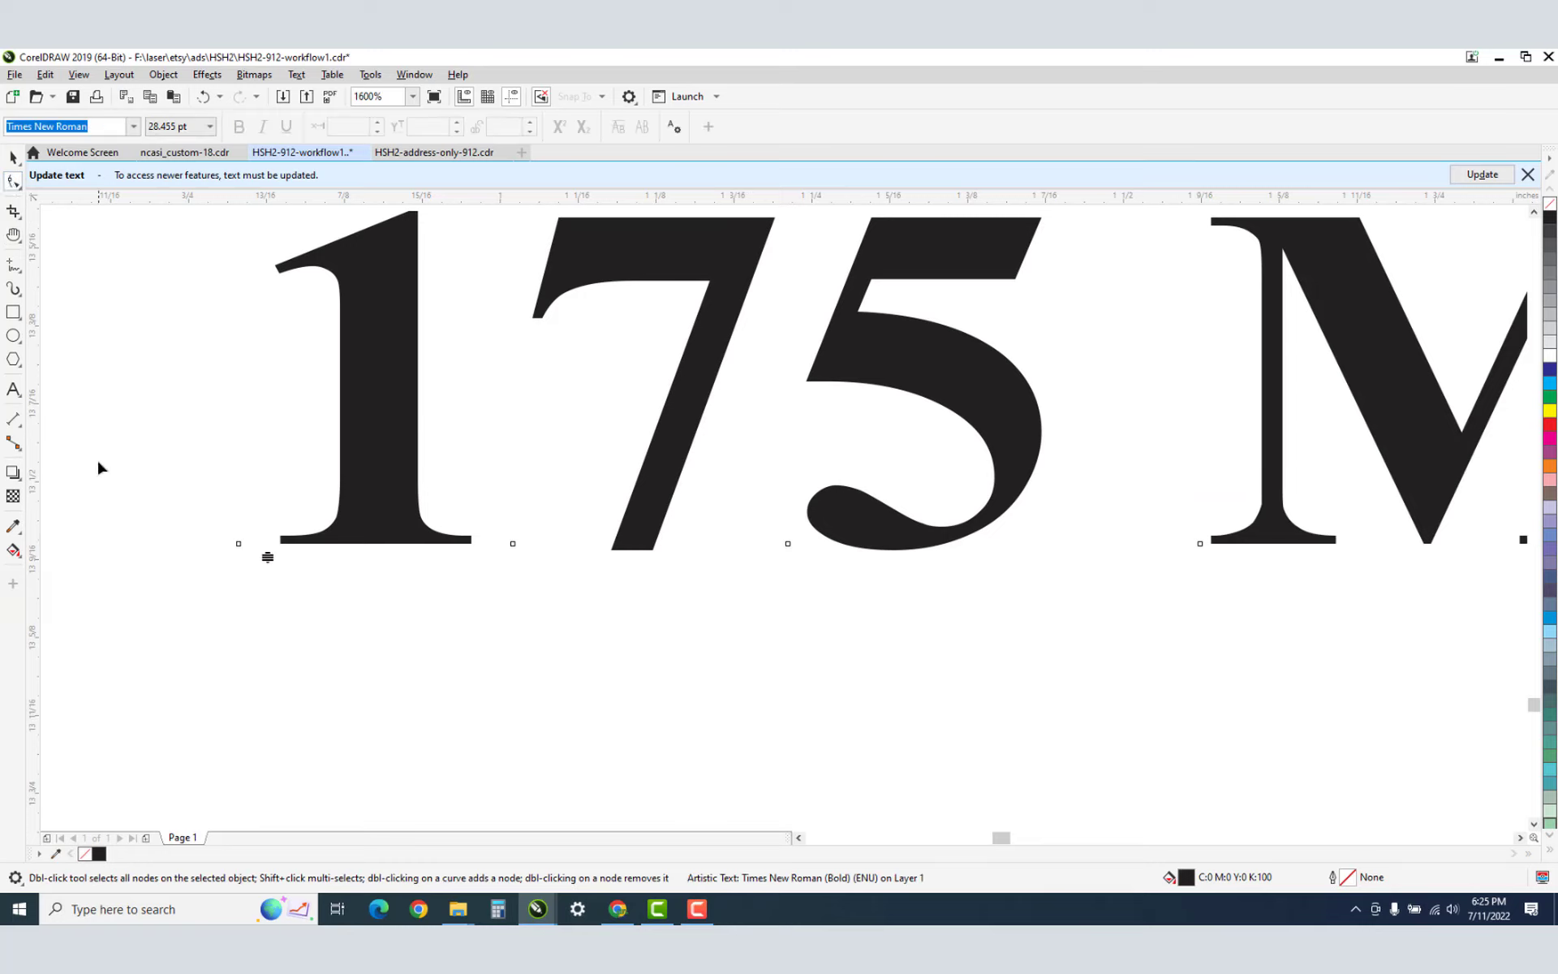
left_click(160, 501)
left_click_drag(159, 502, 187, 514)
left_click_drag(268, 578, 268, 578)
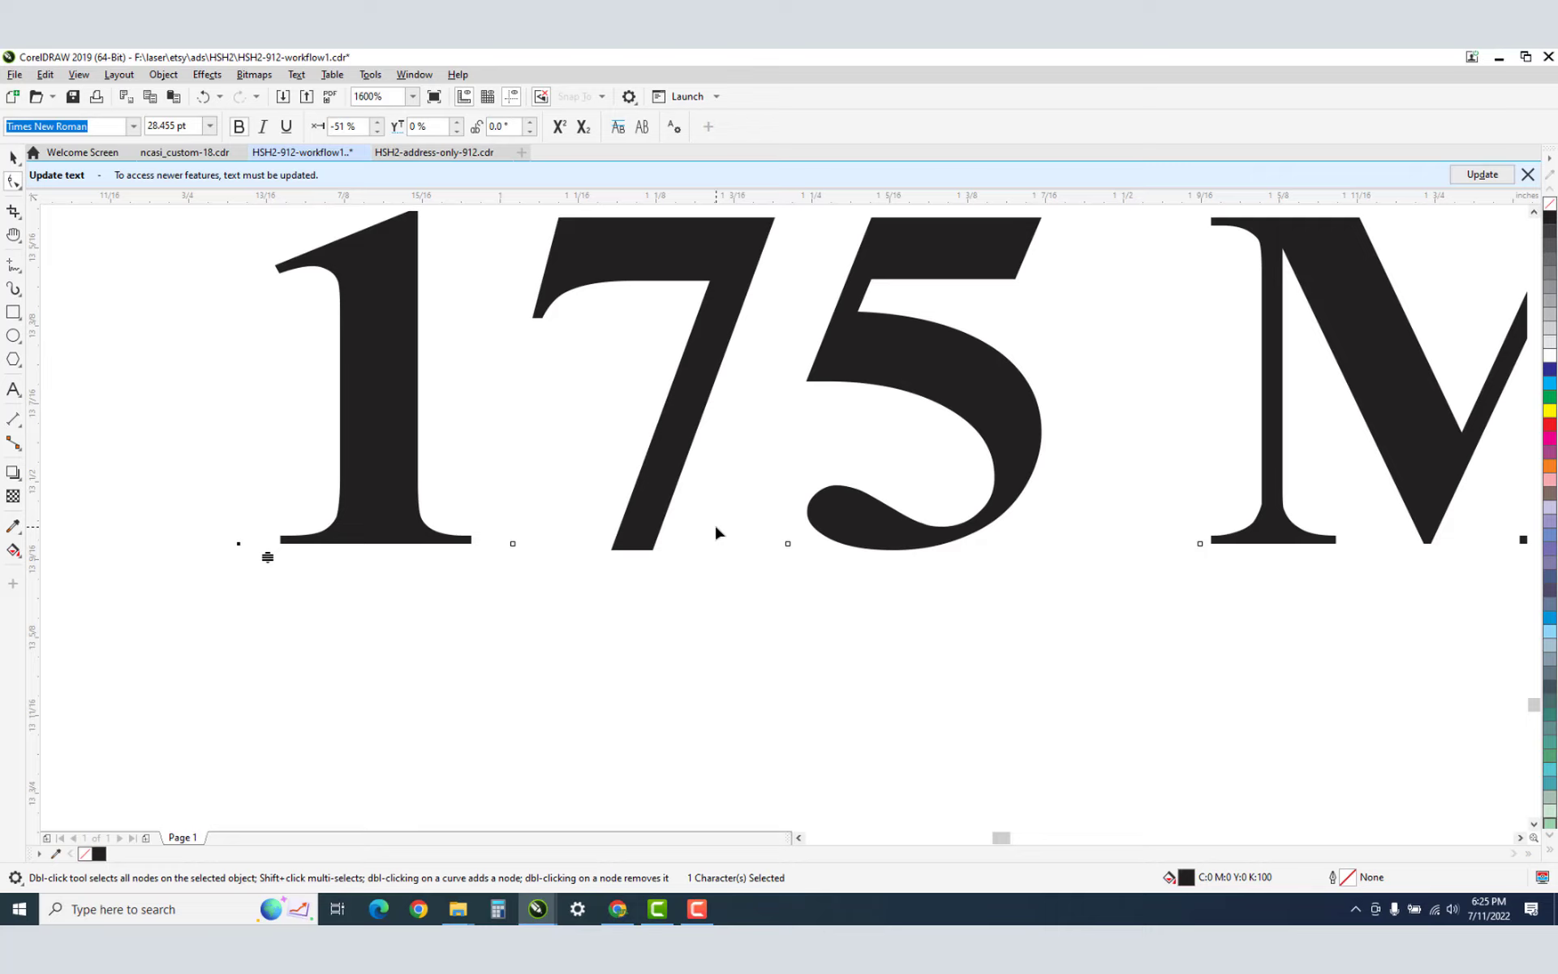
key("Right")
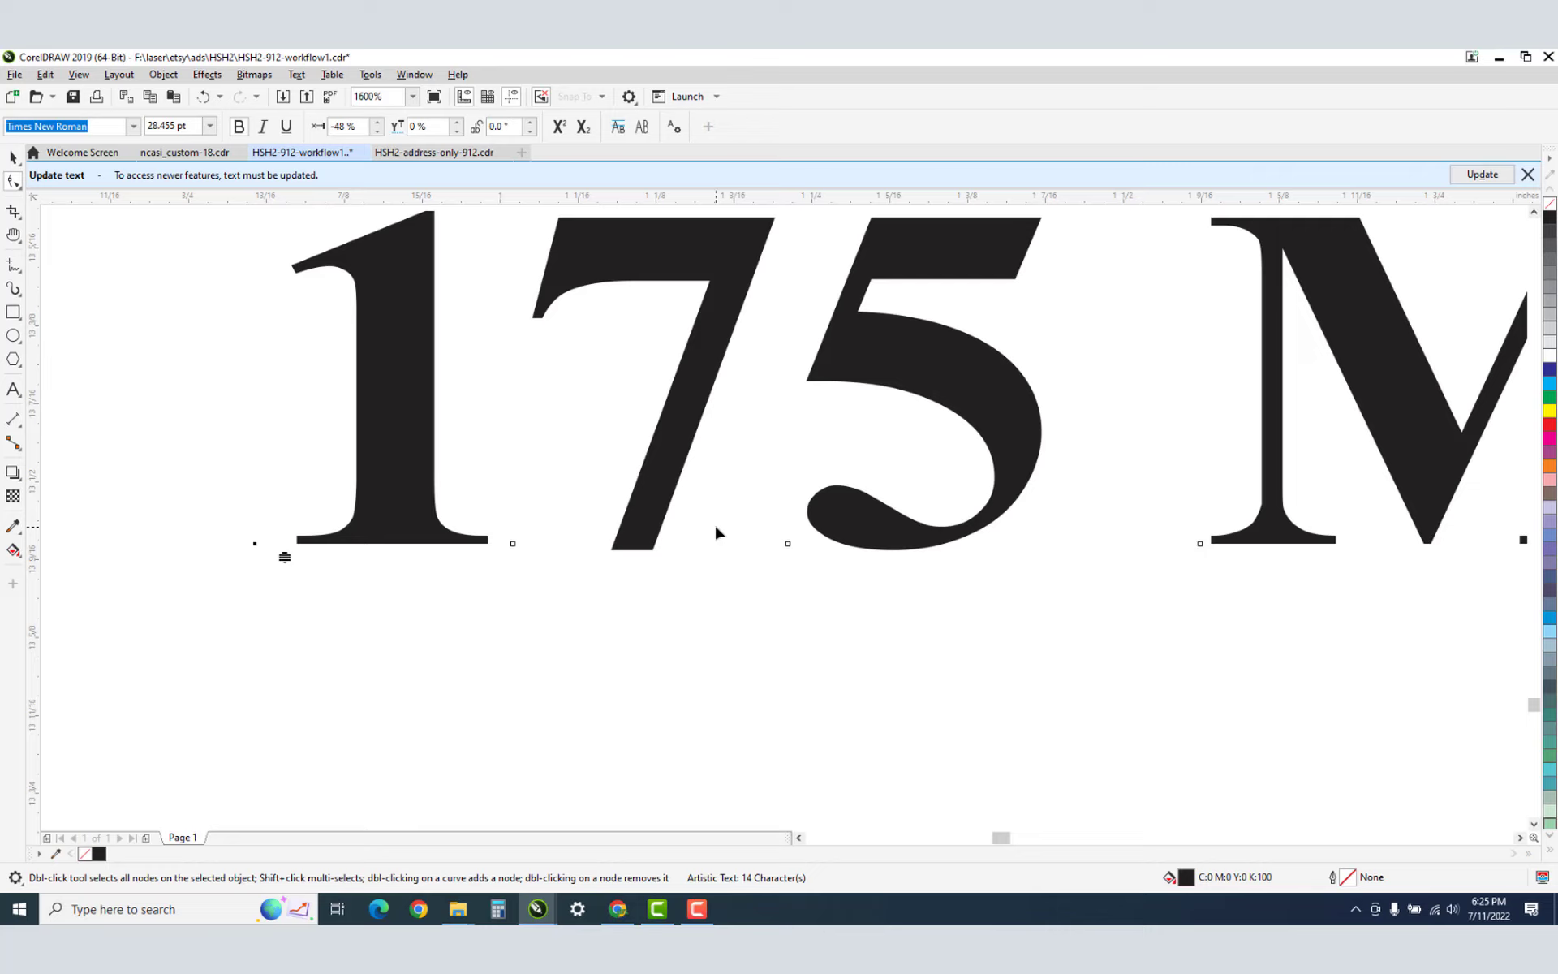
left_click_drag(164, 463, 873, 589)
key("Left")
key("Left")
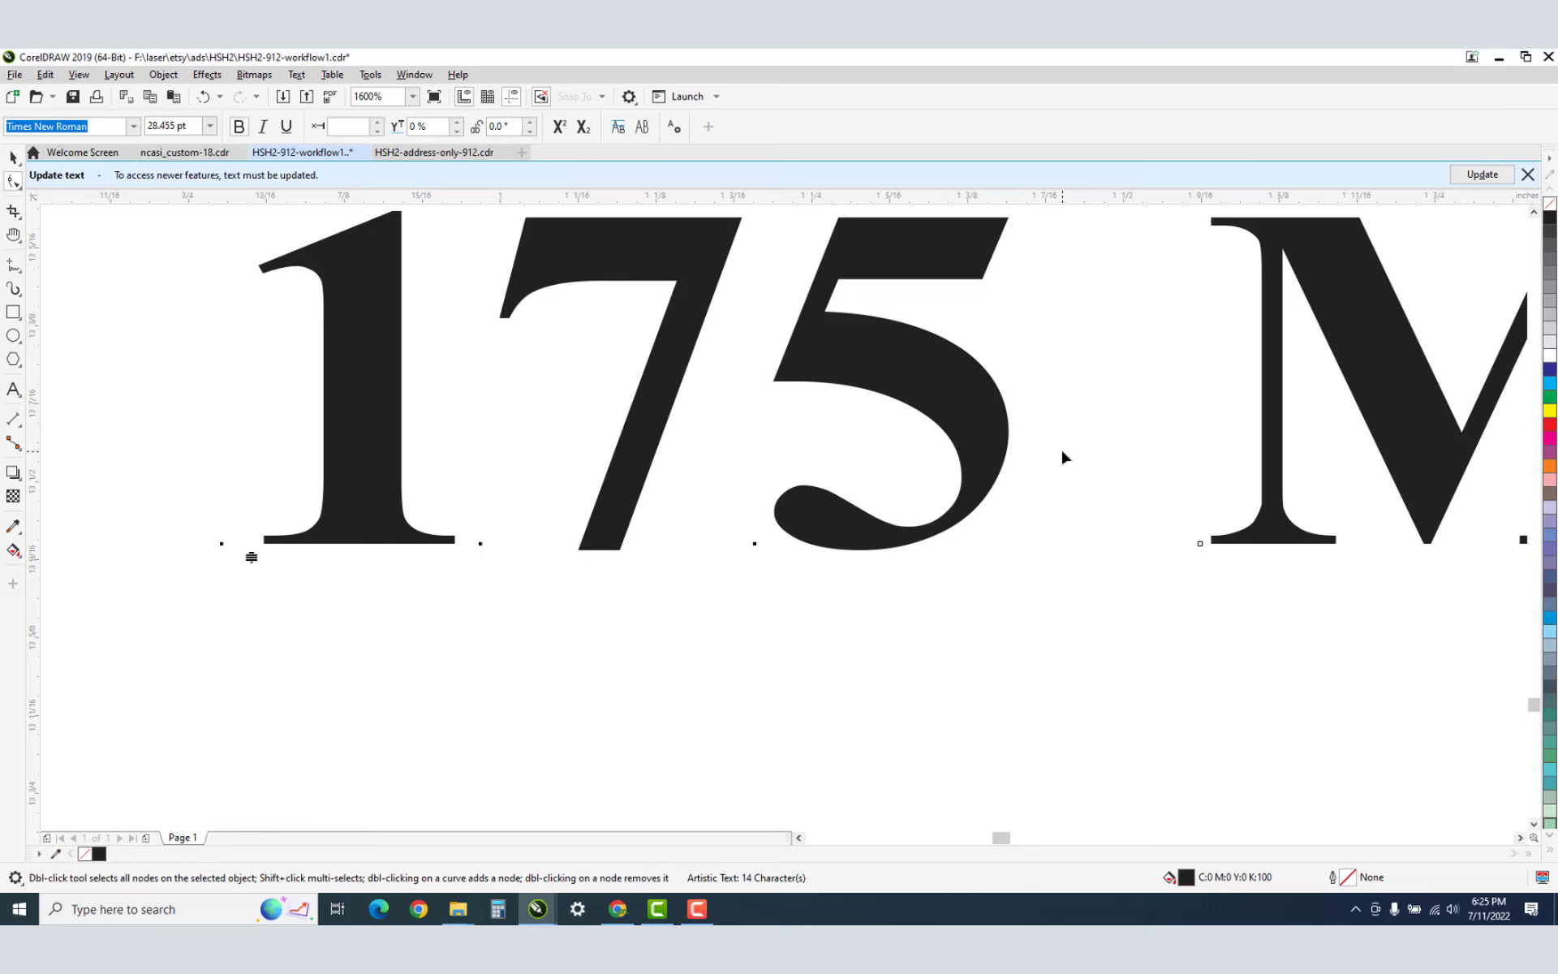
scroll(1067, 452, "down", 3)
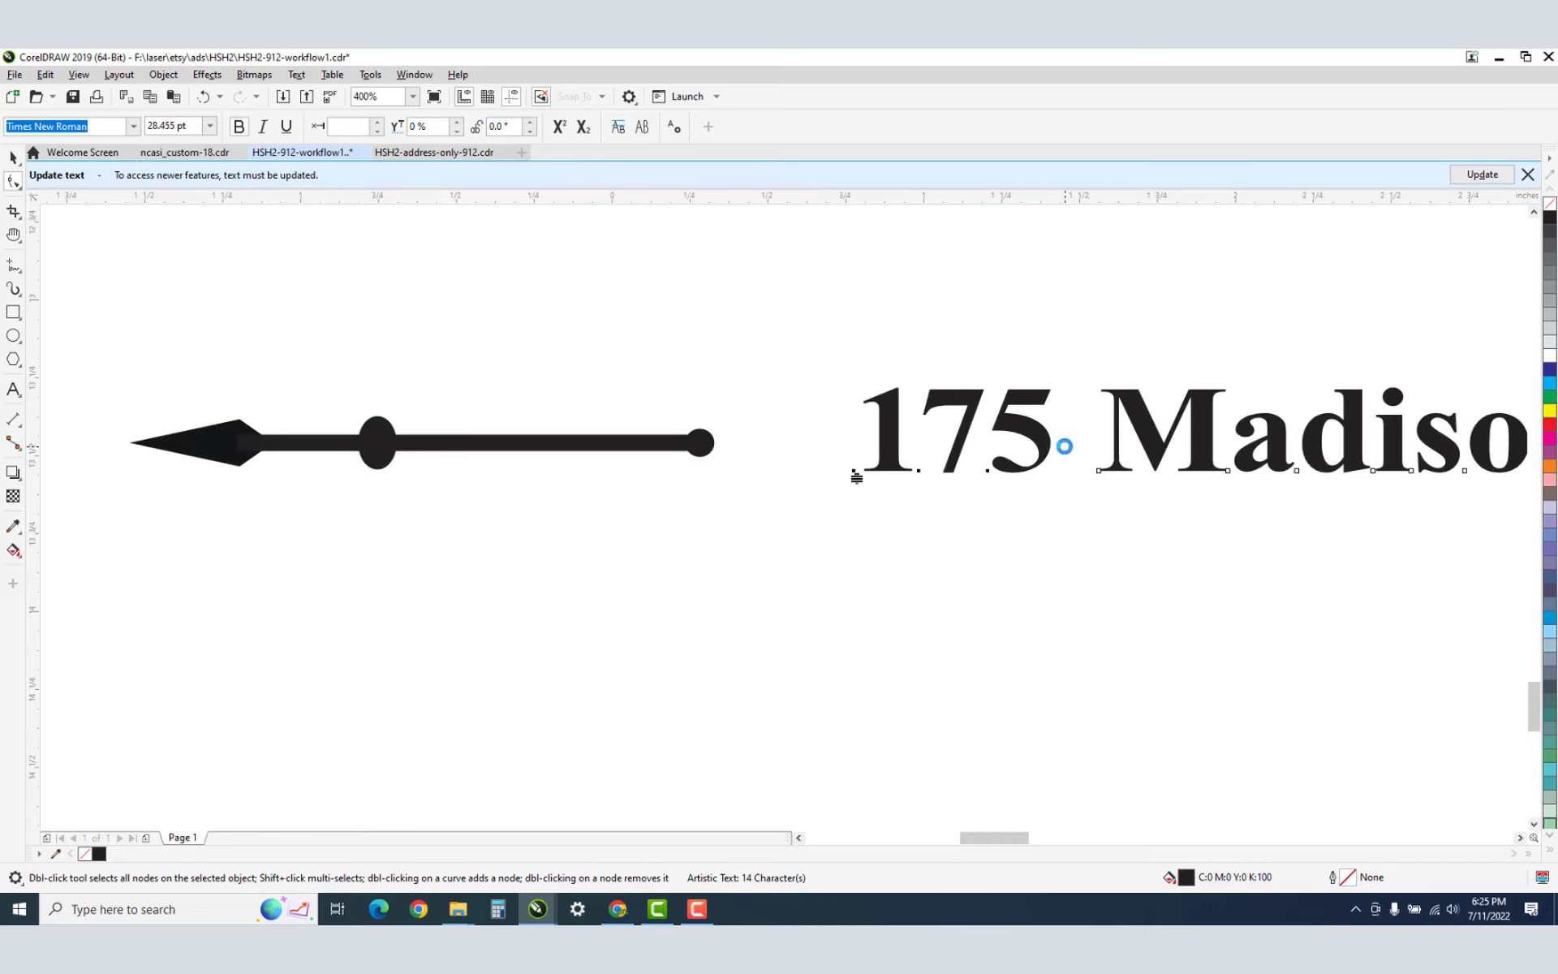
scroll(1065, 446, "down", 1)
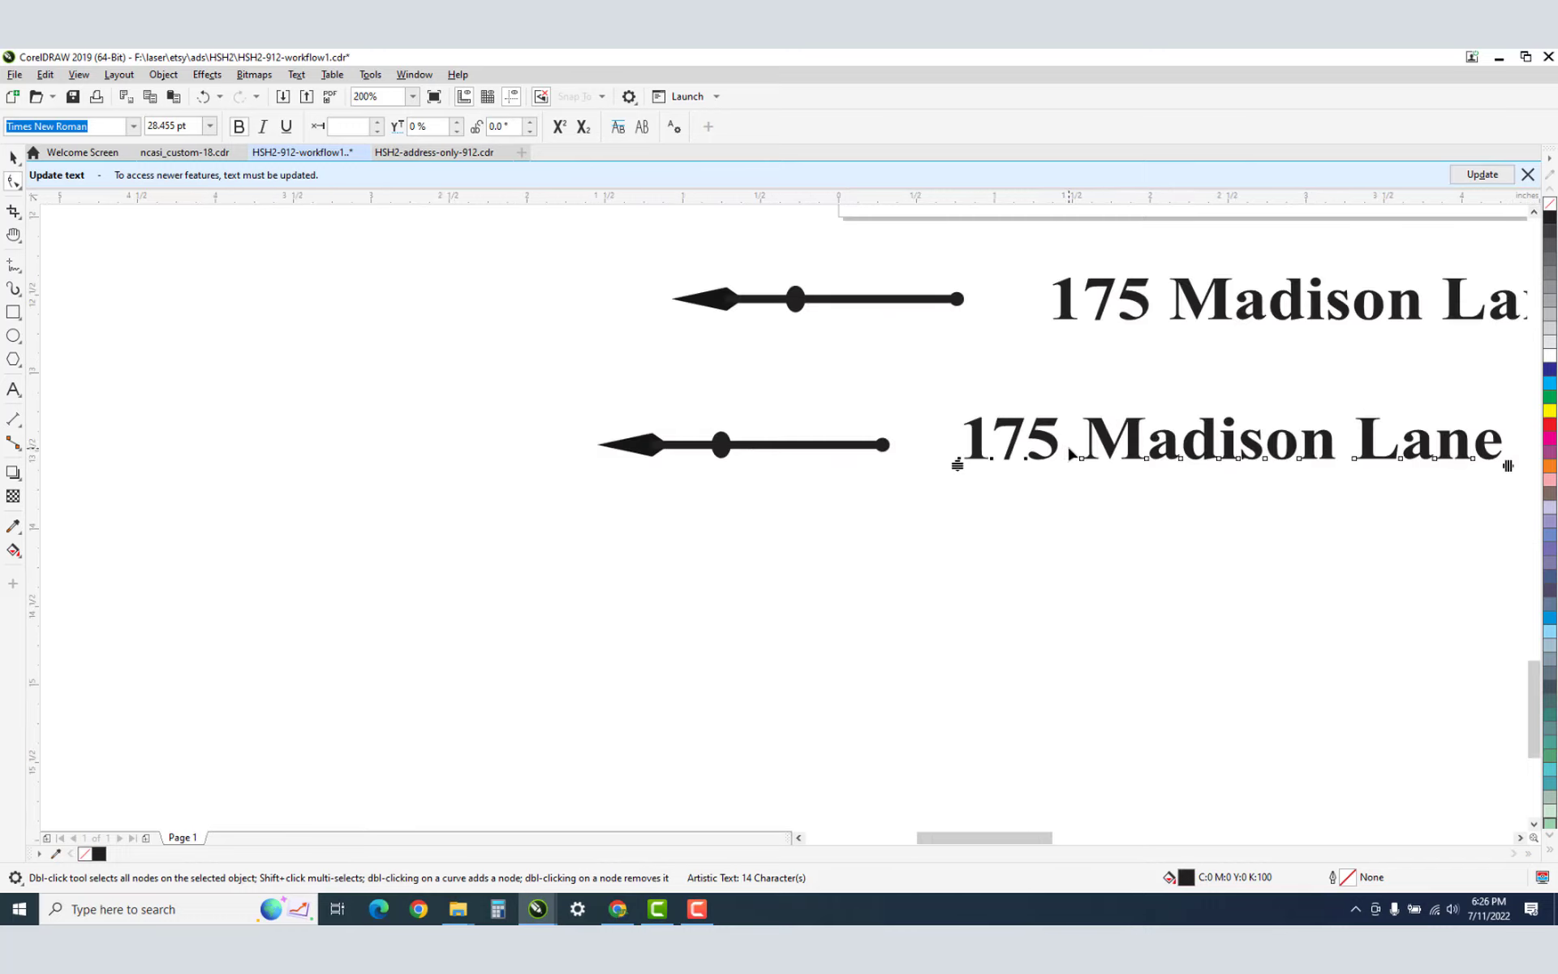
key("h")
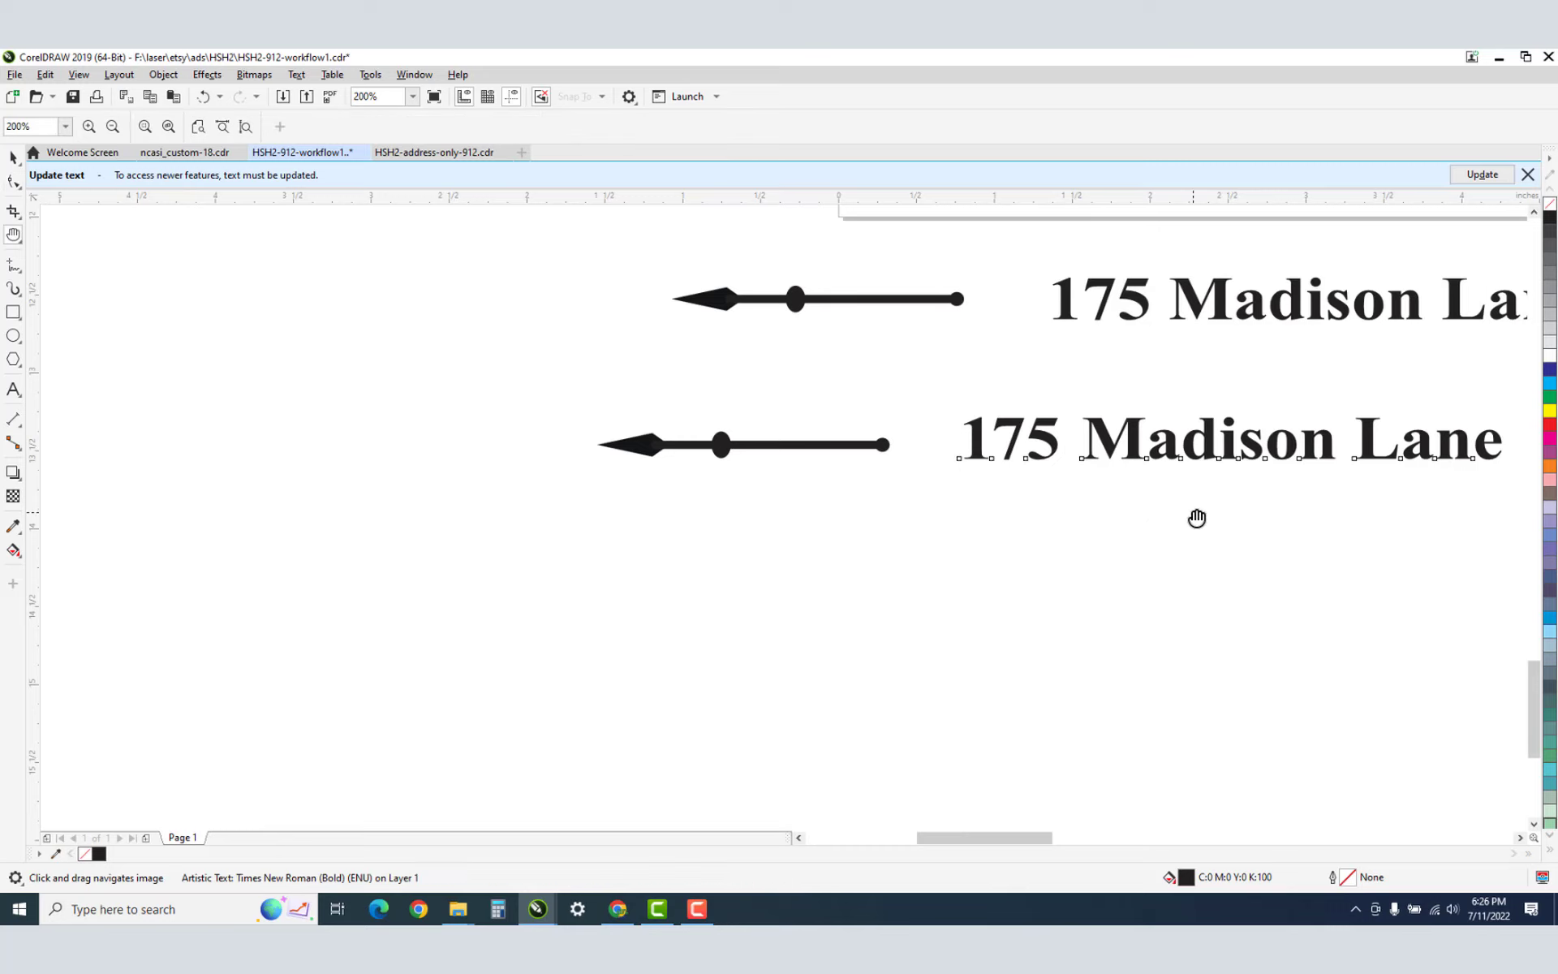
left_click_drag(1196, 519, 826, 494)
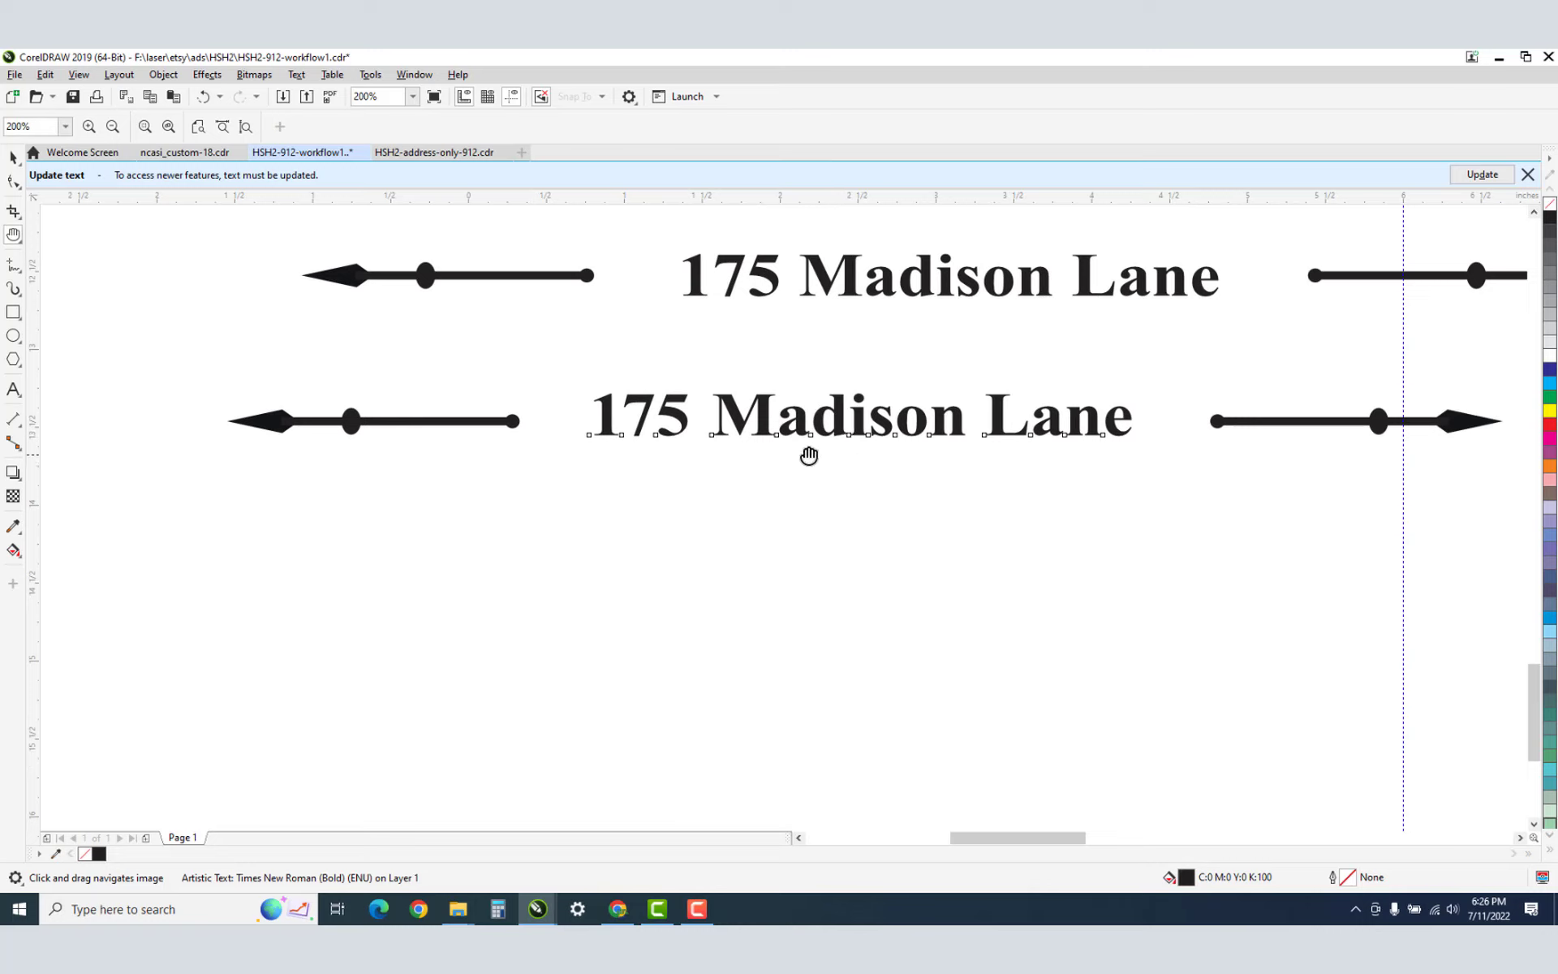
left_click(13, 158)
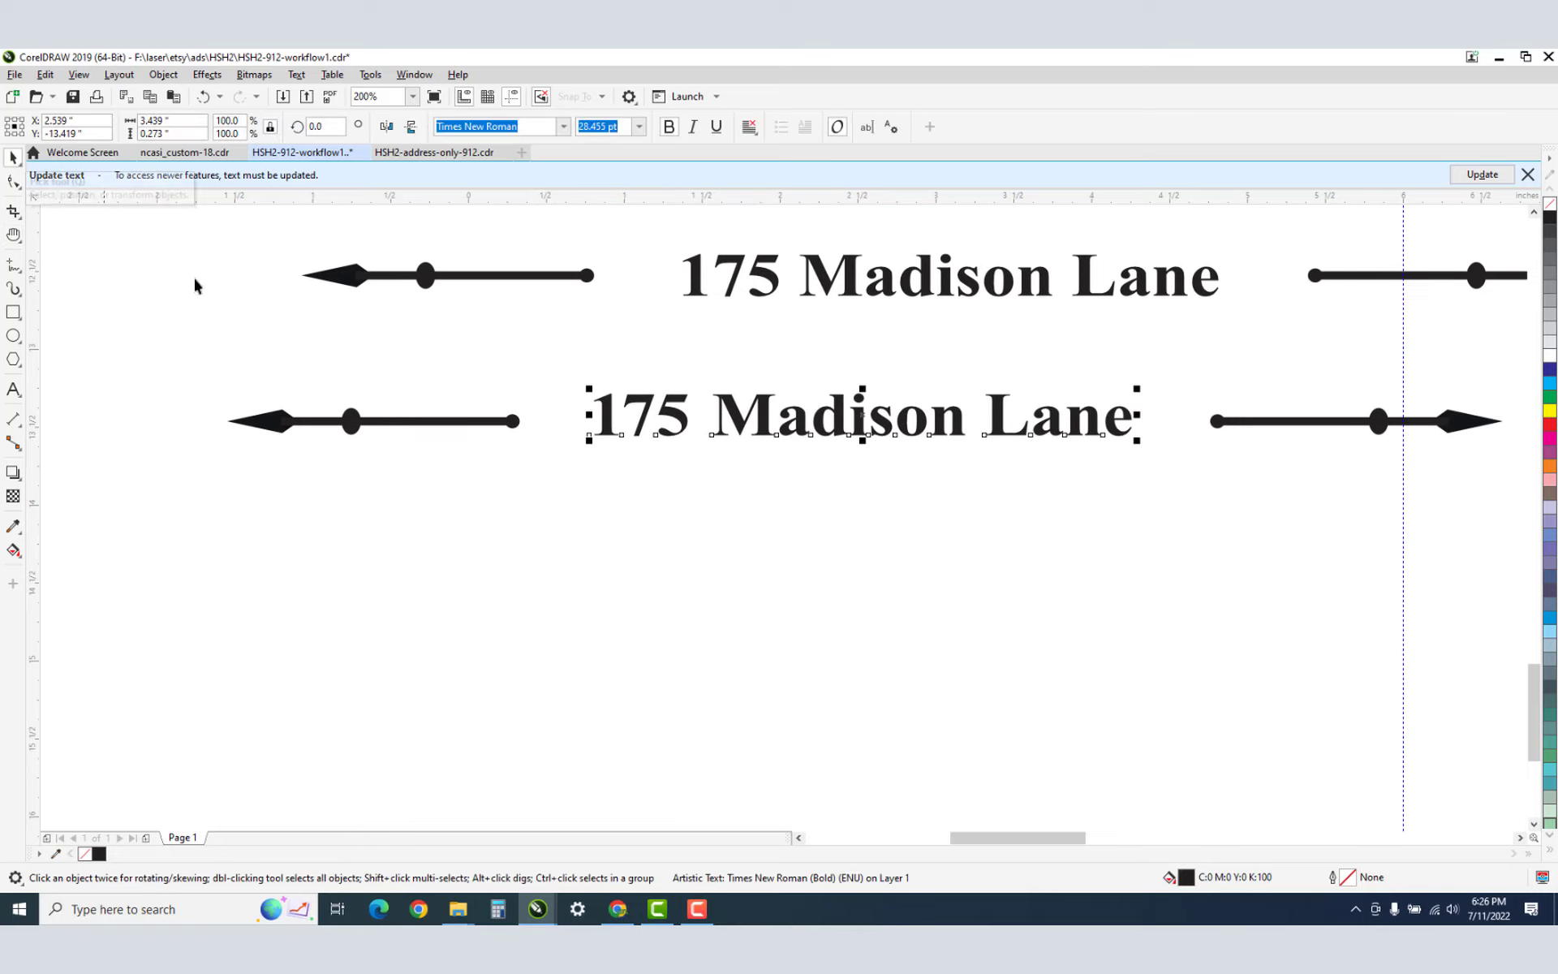
key("z")
left_click(814, 443)
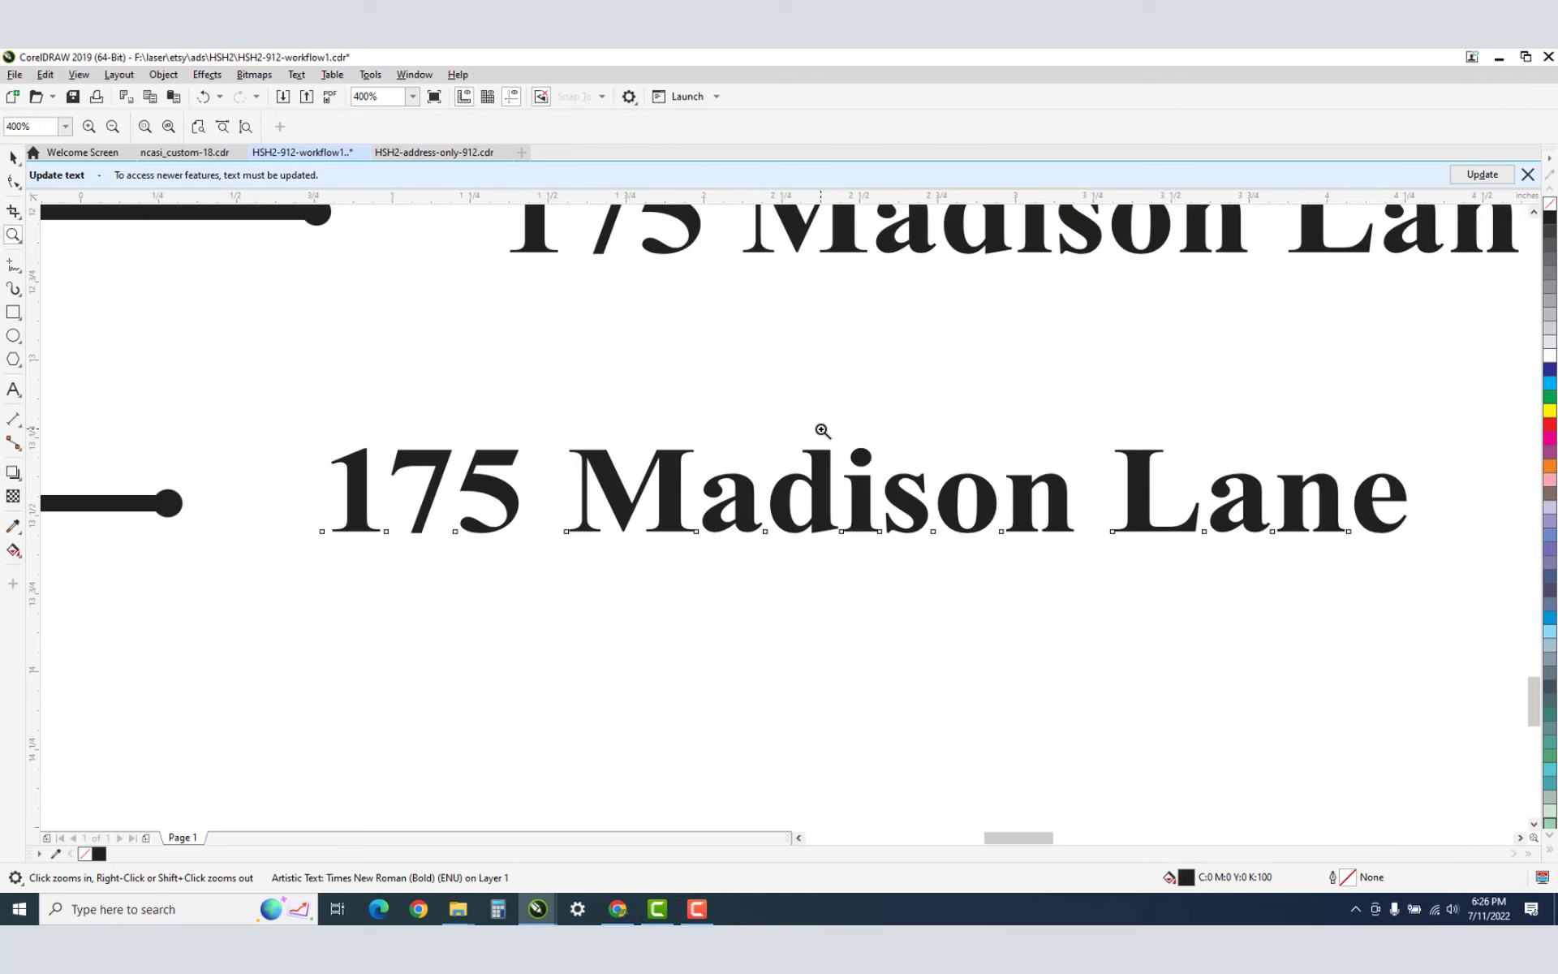
left_click(764, 501)
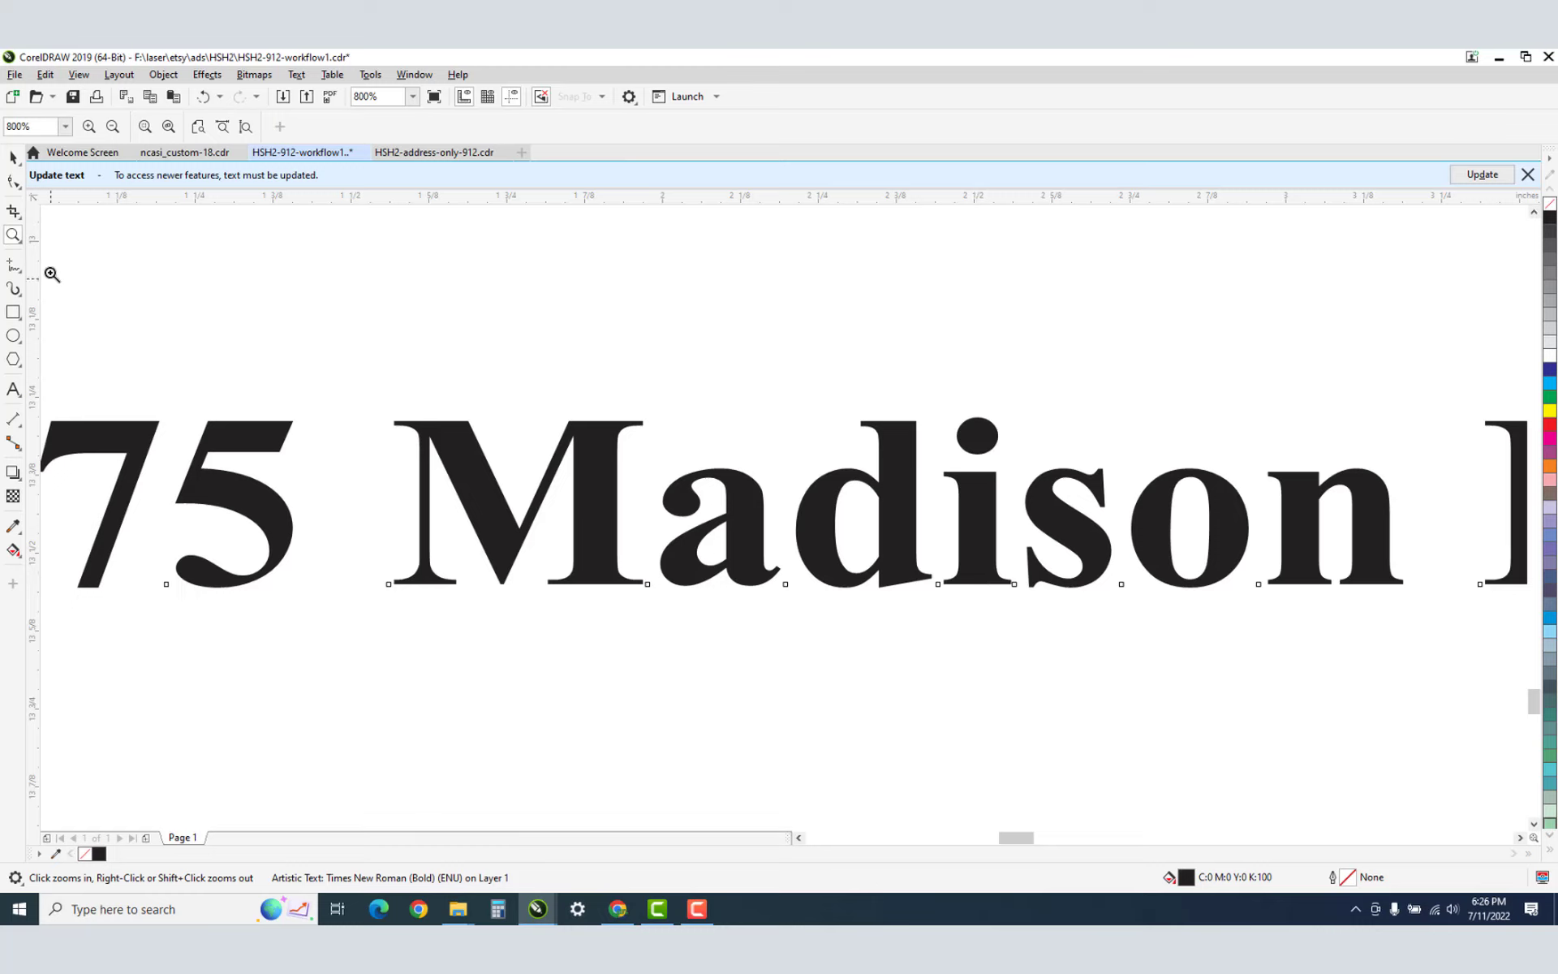
left_click(13, 181)
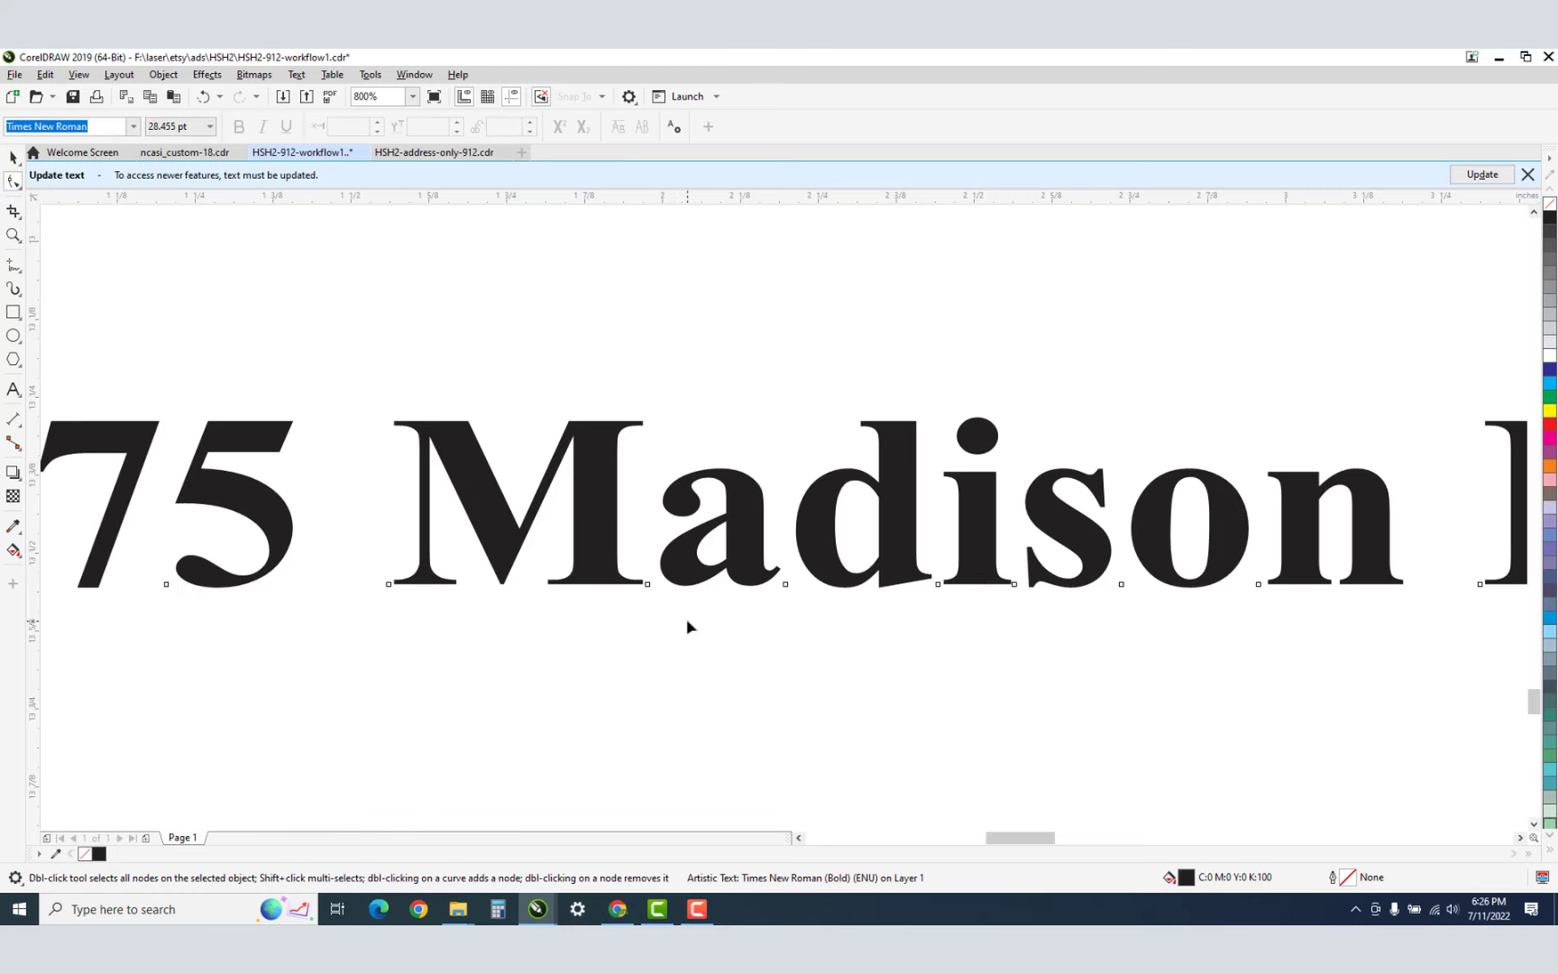
Nudge the final letters of Lane slightly left.
scroll(685, 624, "down", 1)
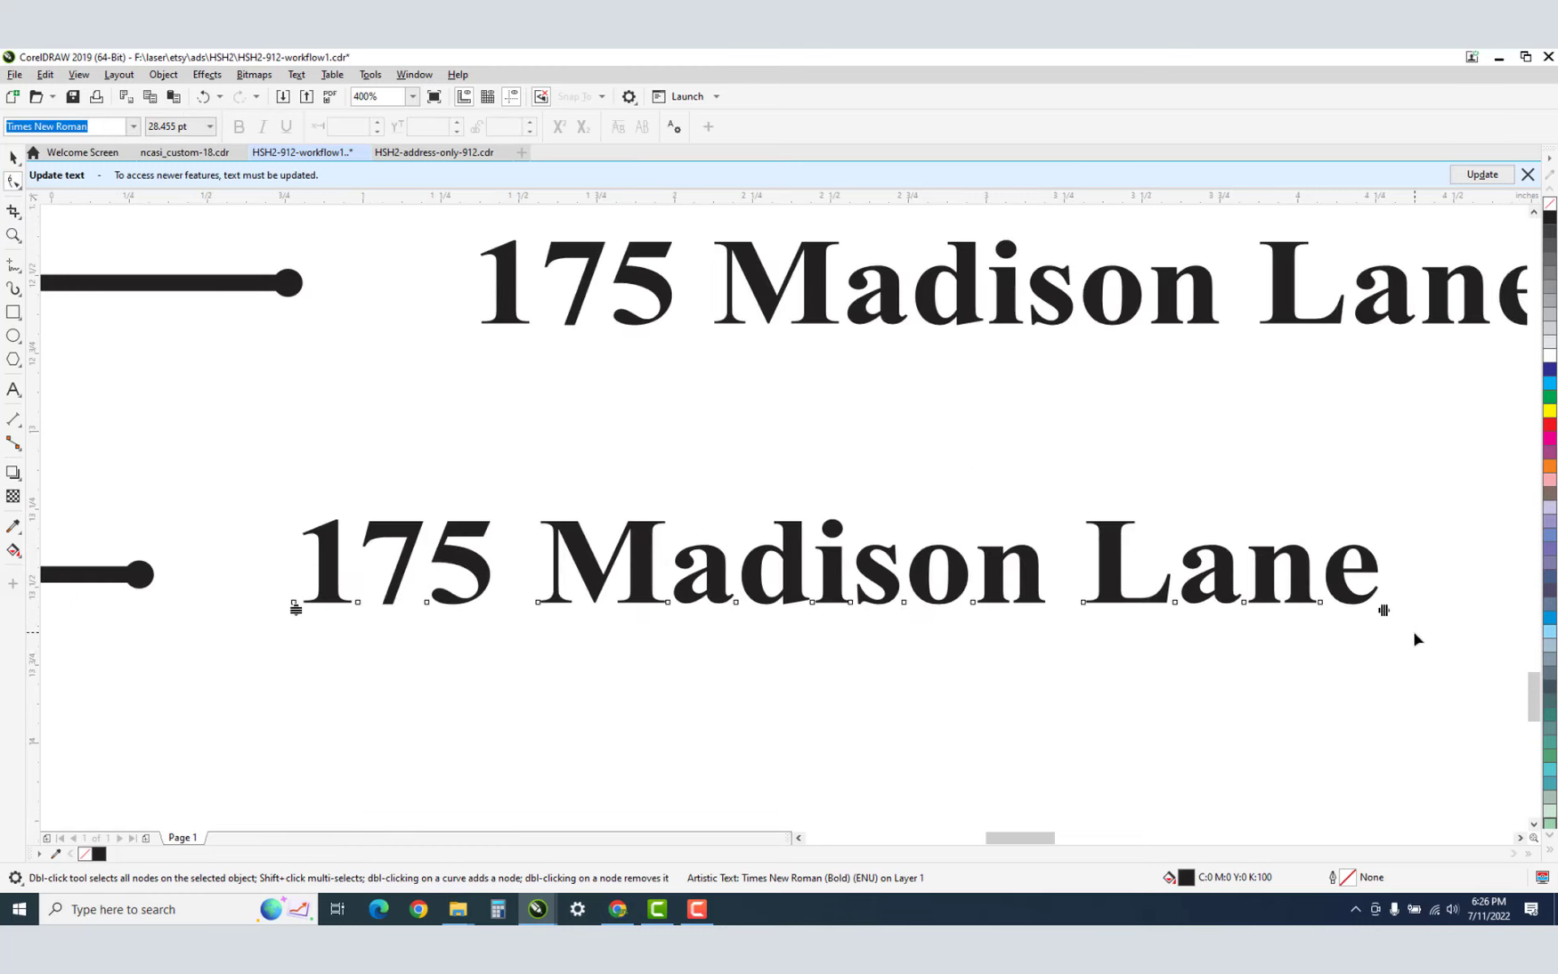
left_click_drag(1414, 636, 946, 510)
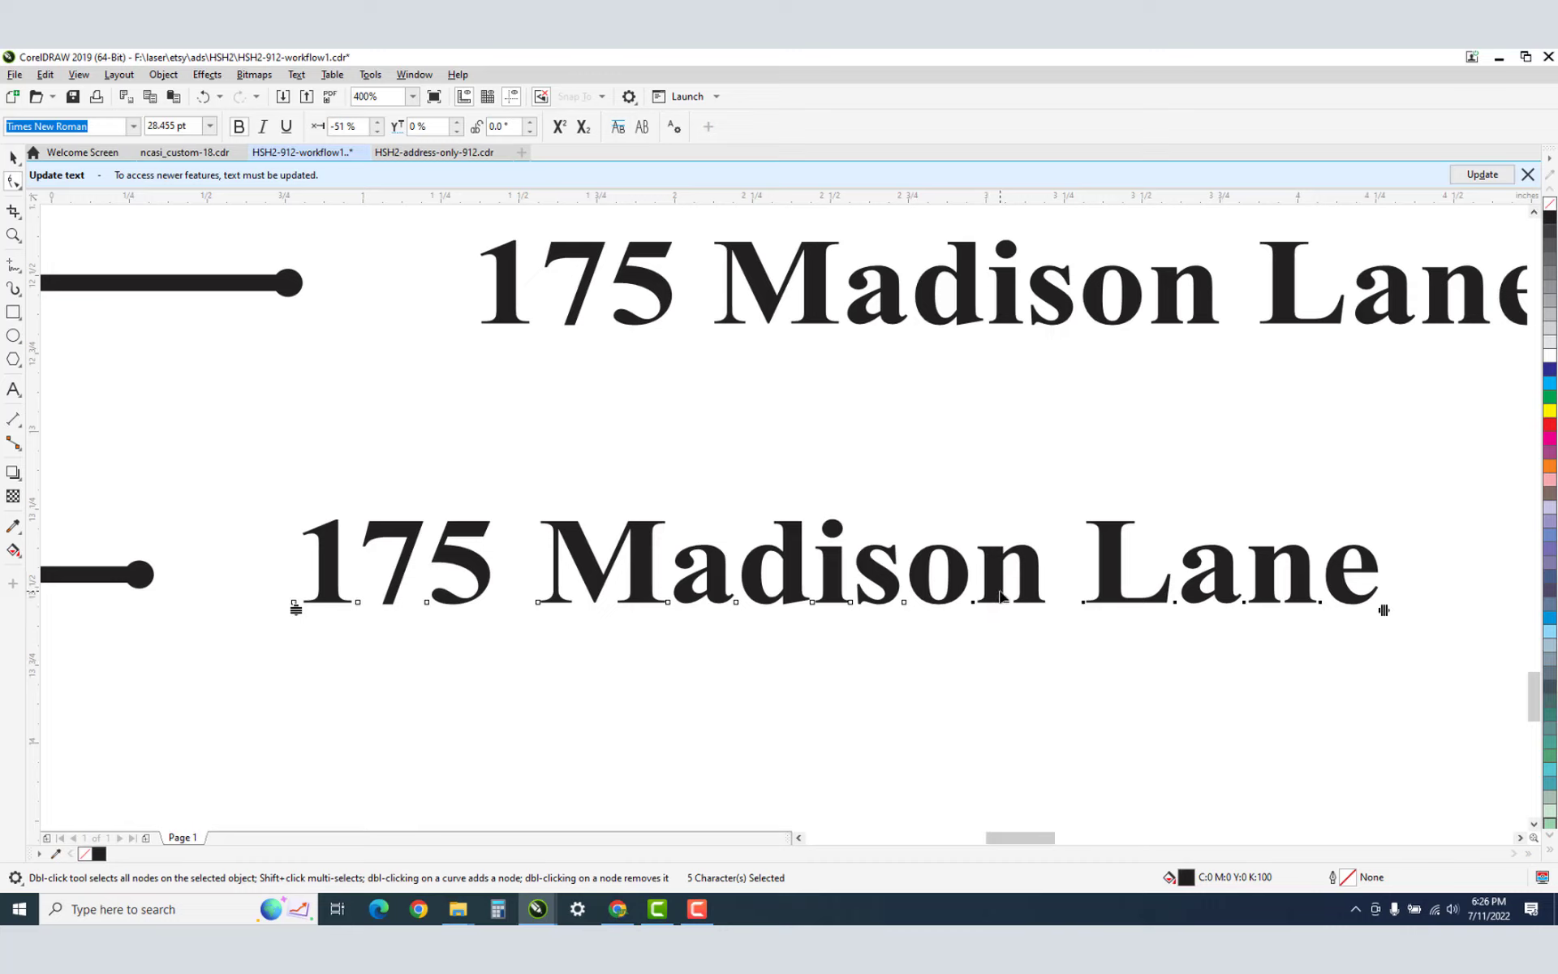
key("Left")
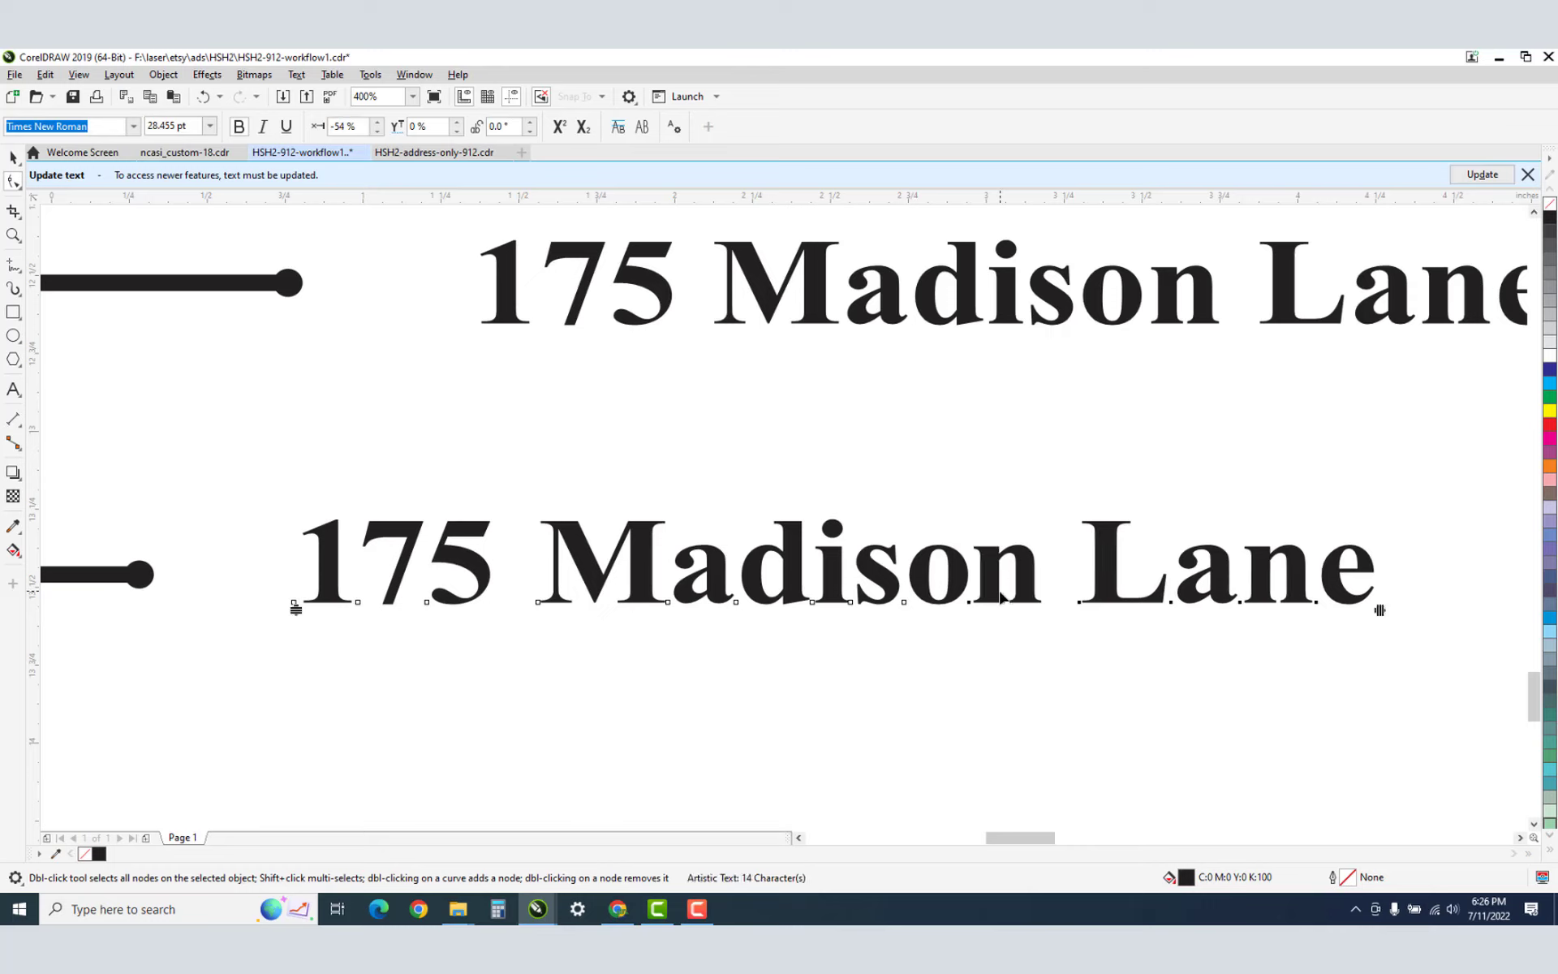
left_click_drag(1391, 640, 791, 529)
key("Right")
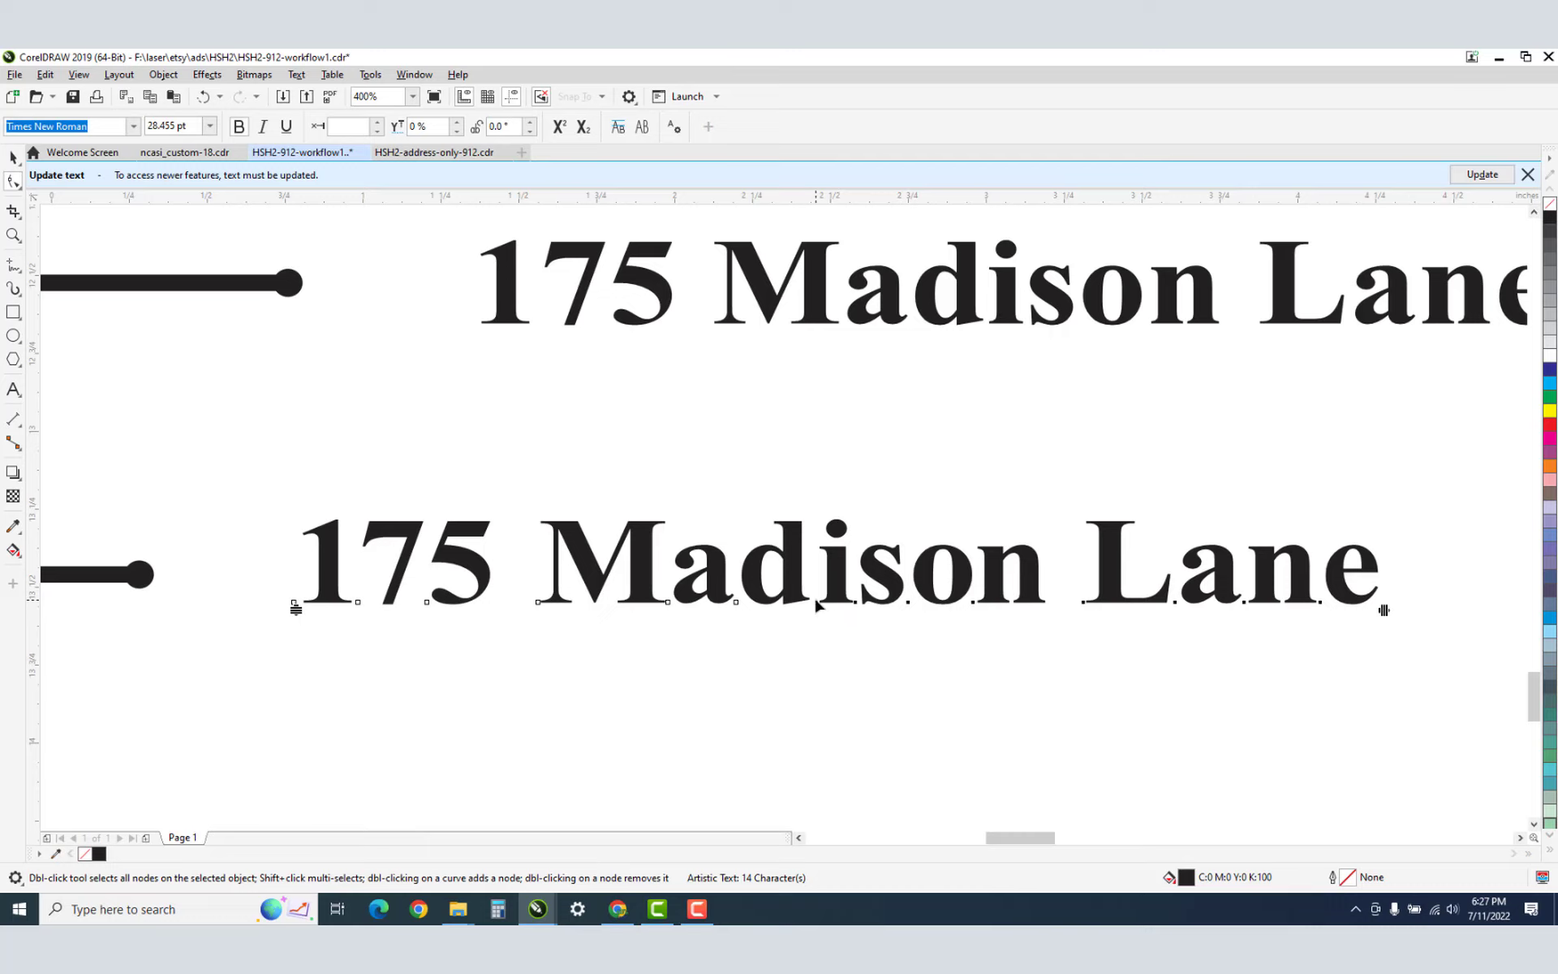
key("z")
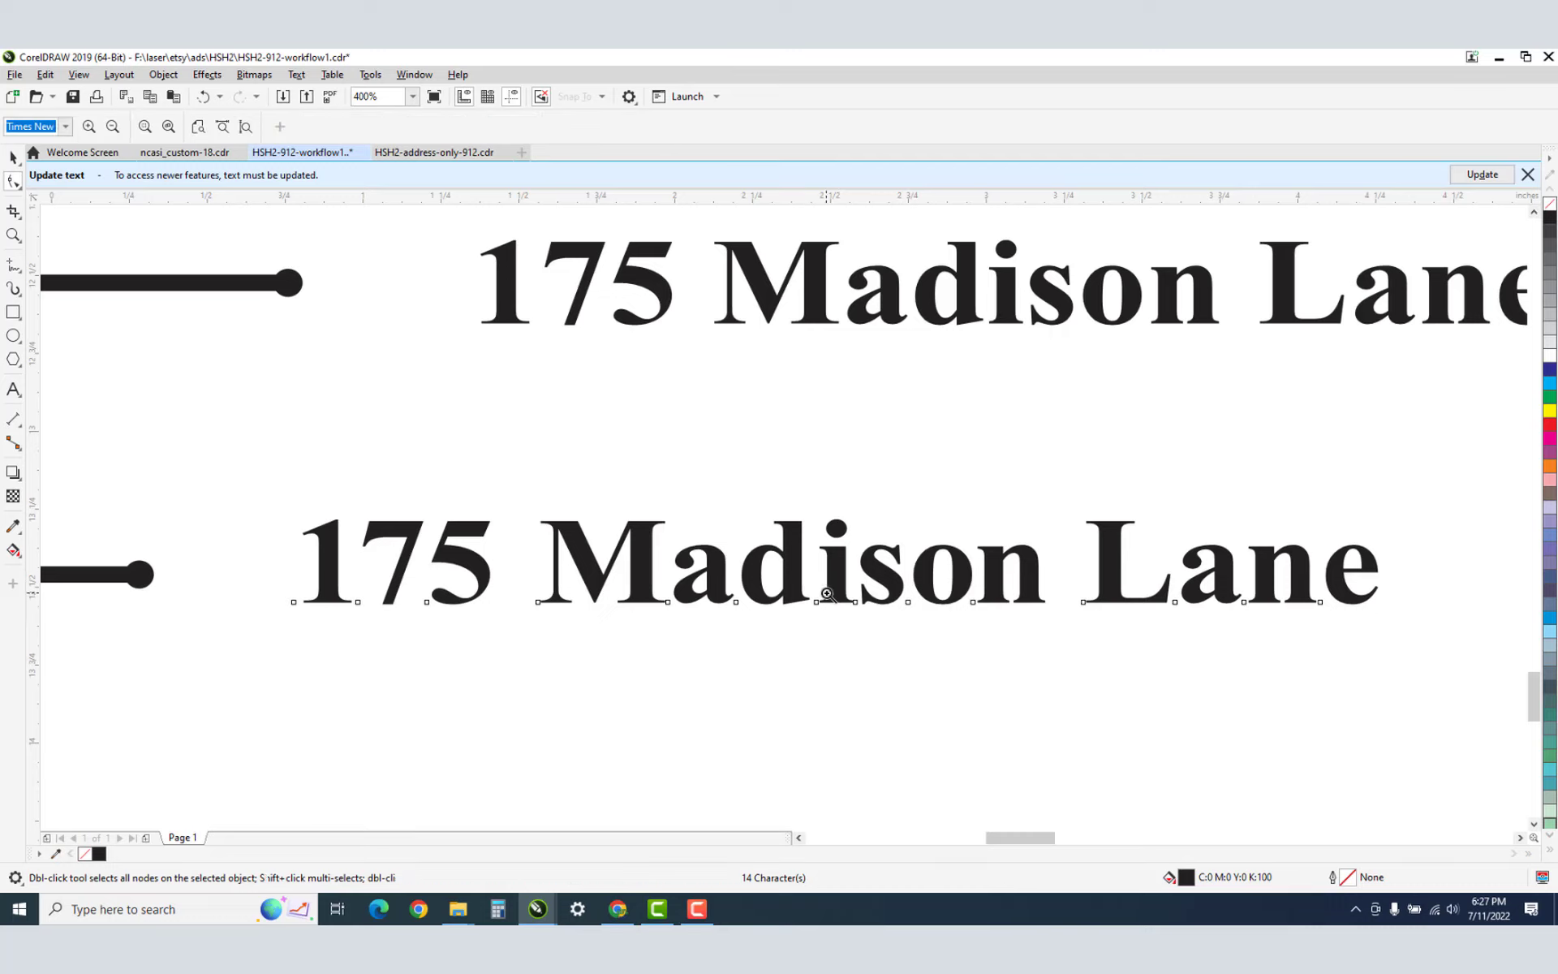
left_click(820, 594)
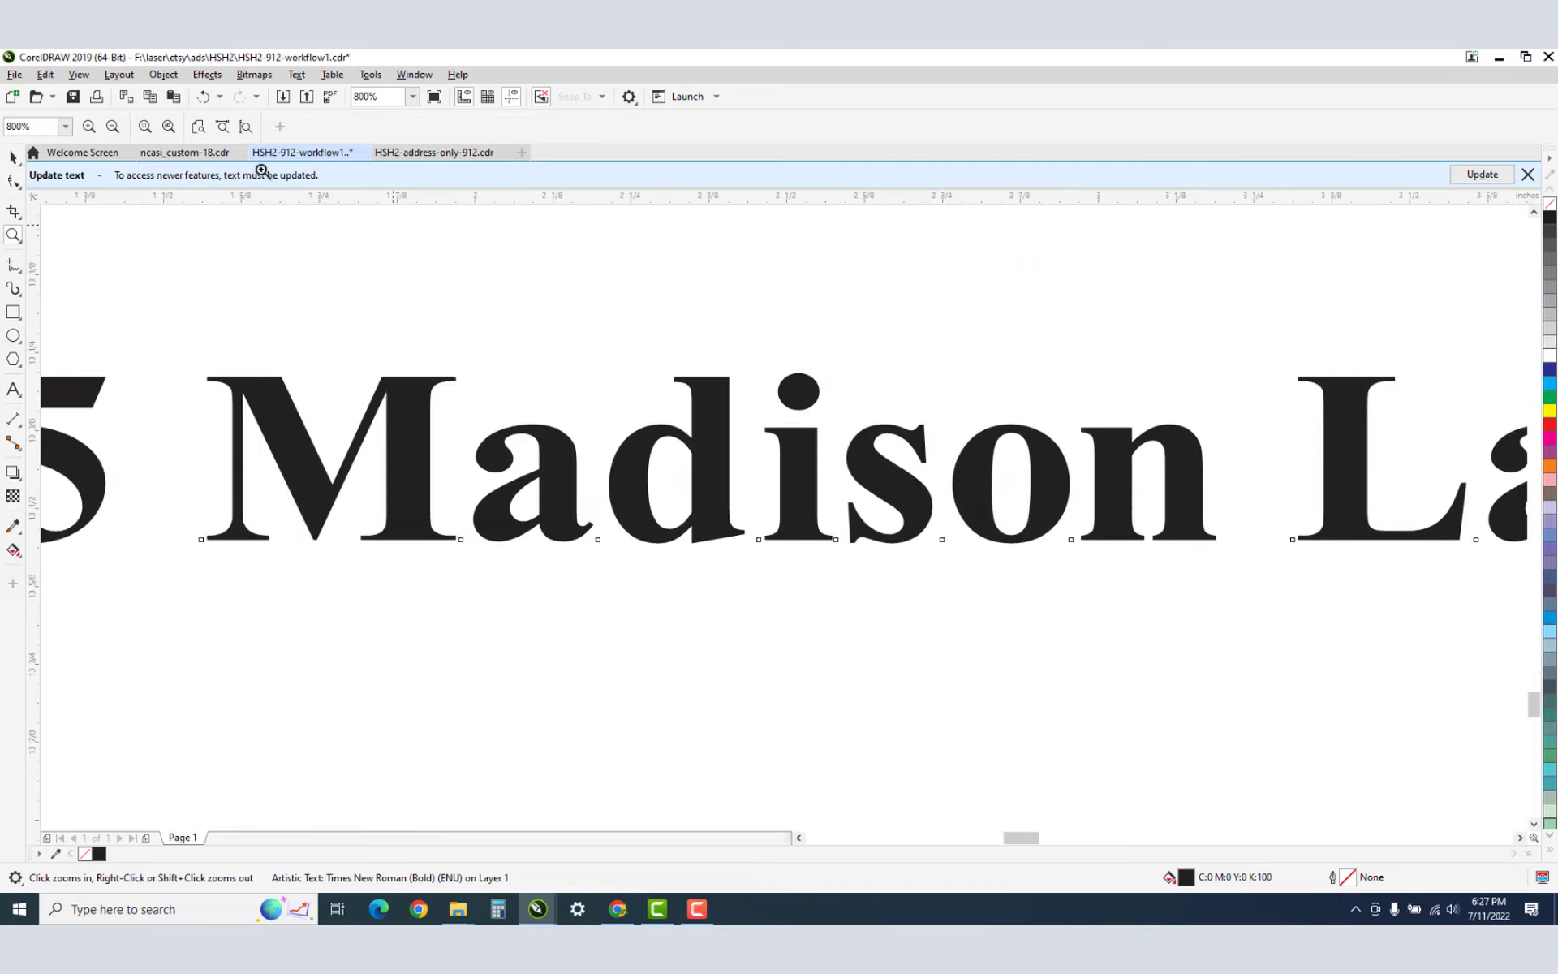
key("F9")
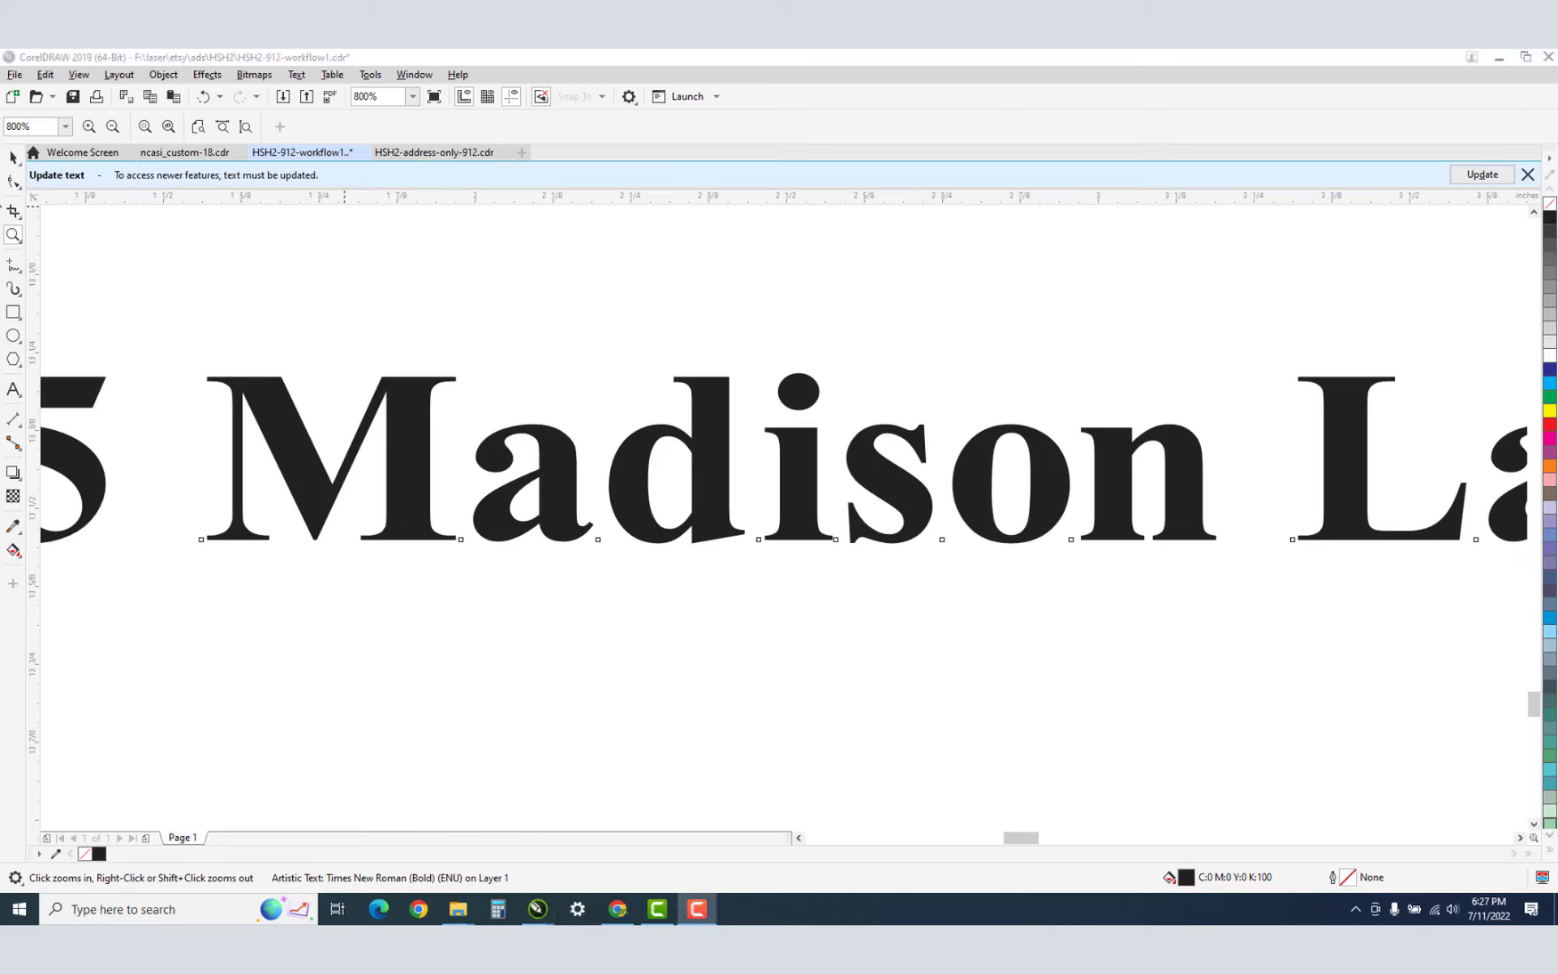
left_click(13, 159)
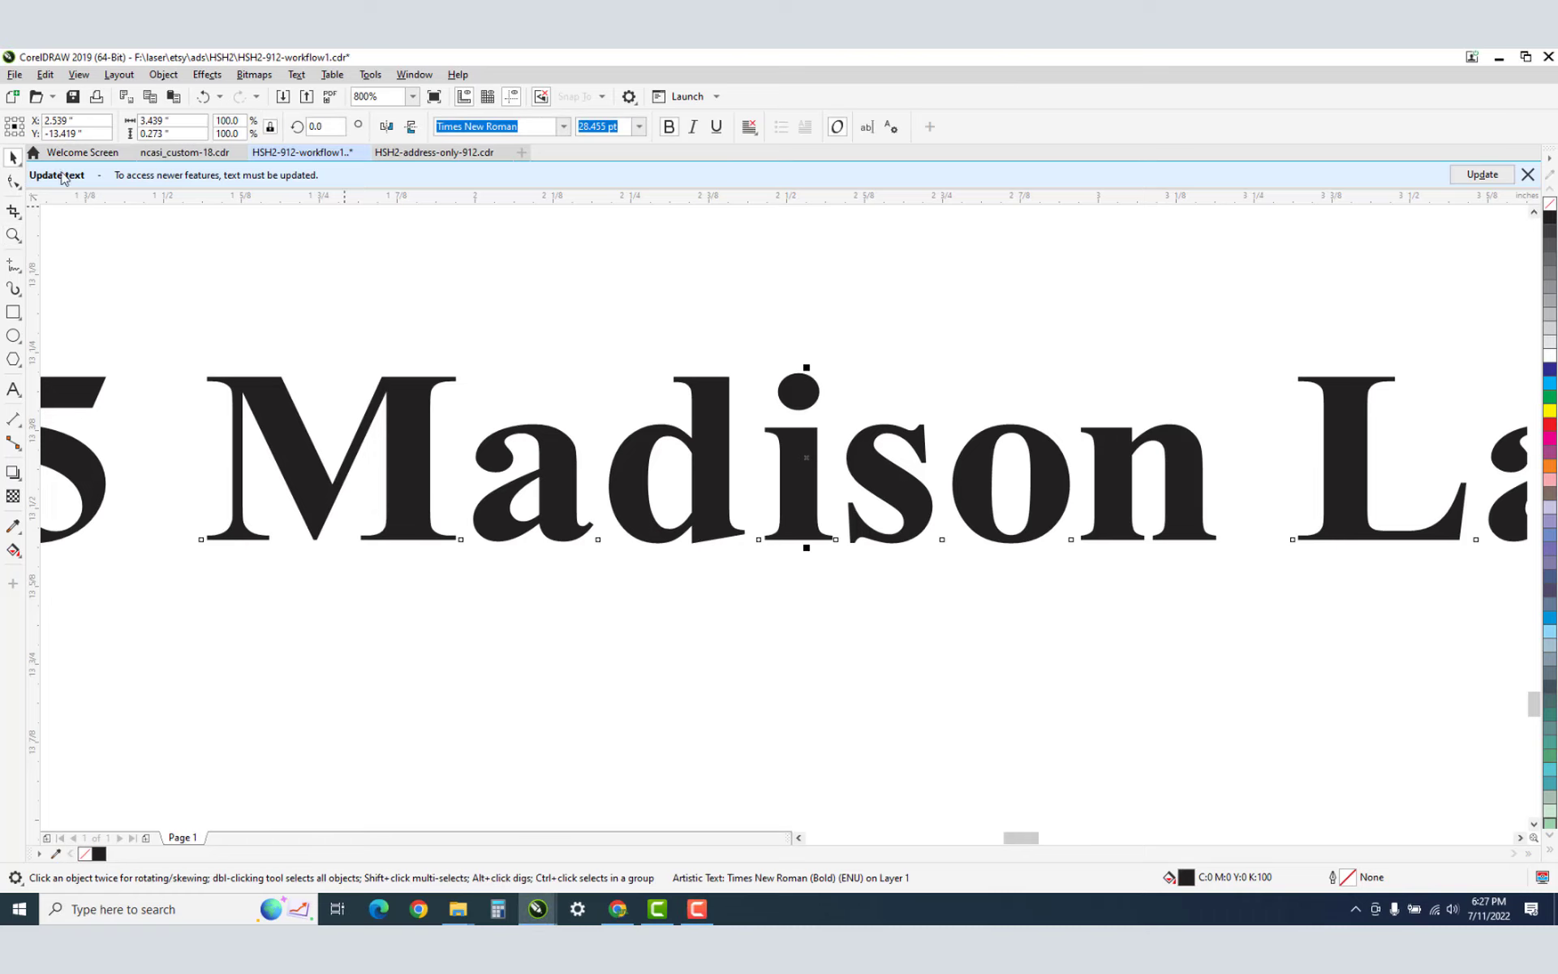
Deselect everything and change the nudge distance from 0.01" to 0.001".
left_click(712, 276)
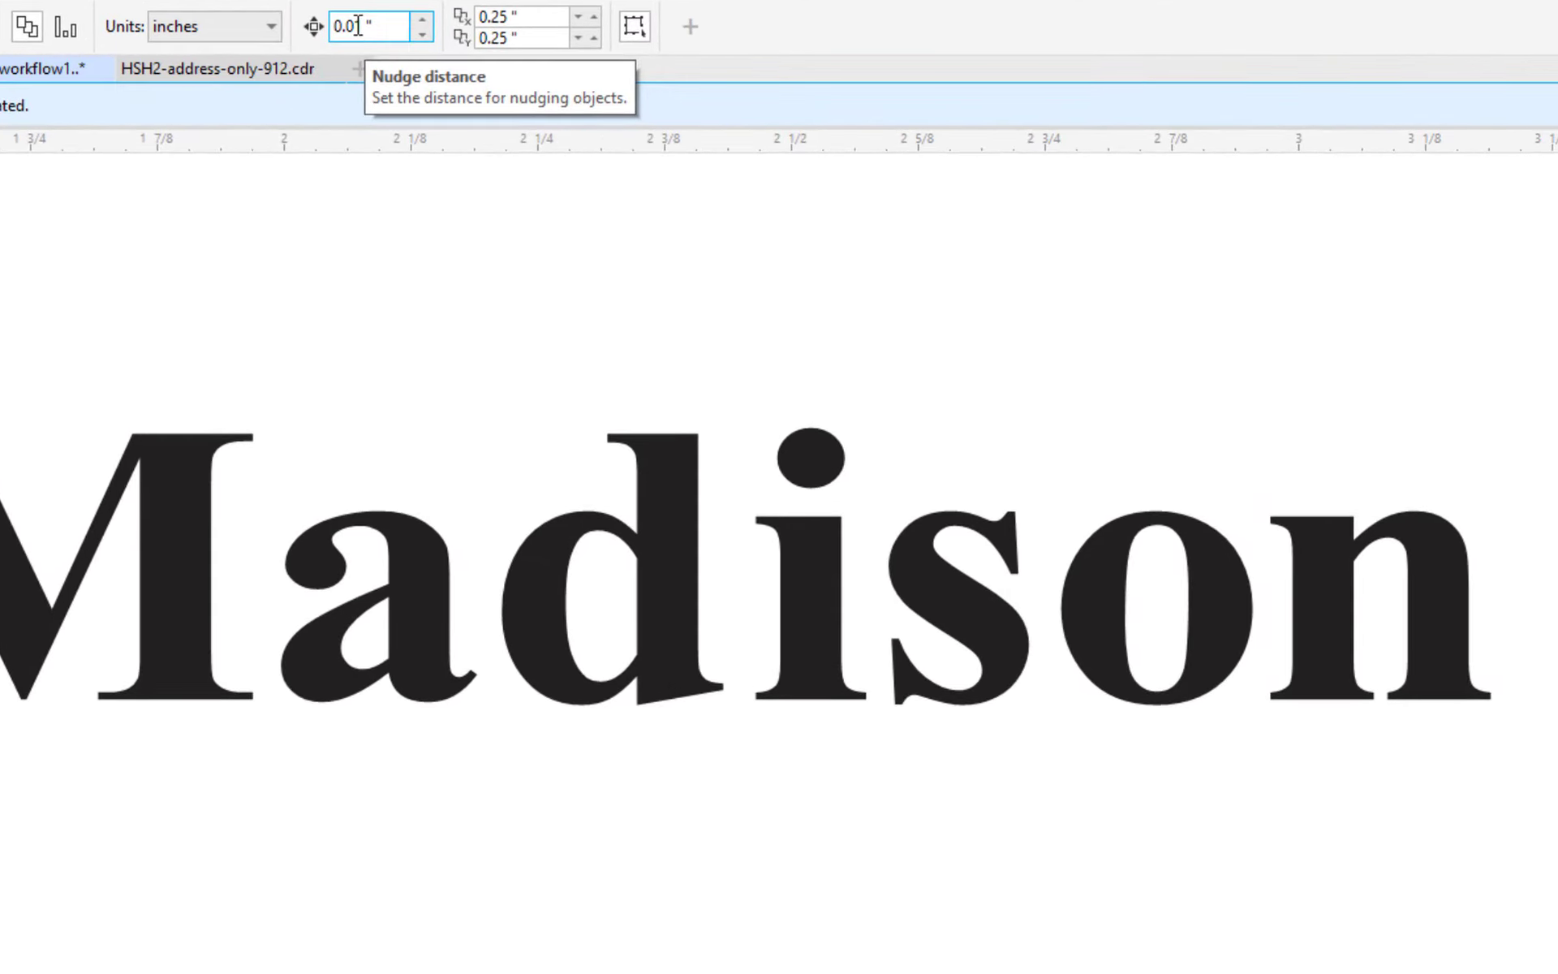
left_click(358, 26)
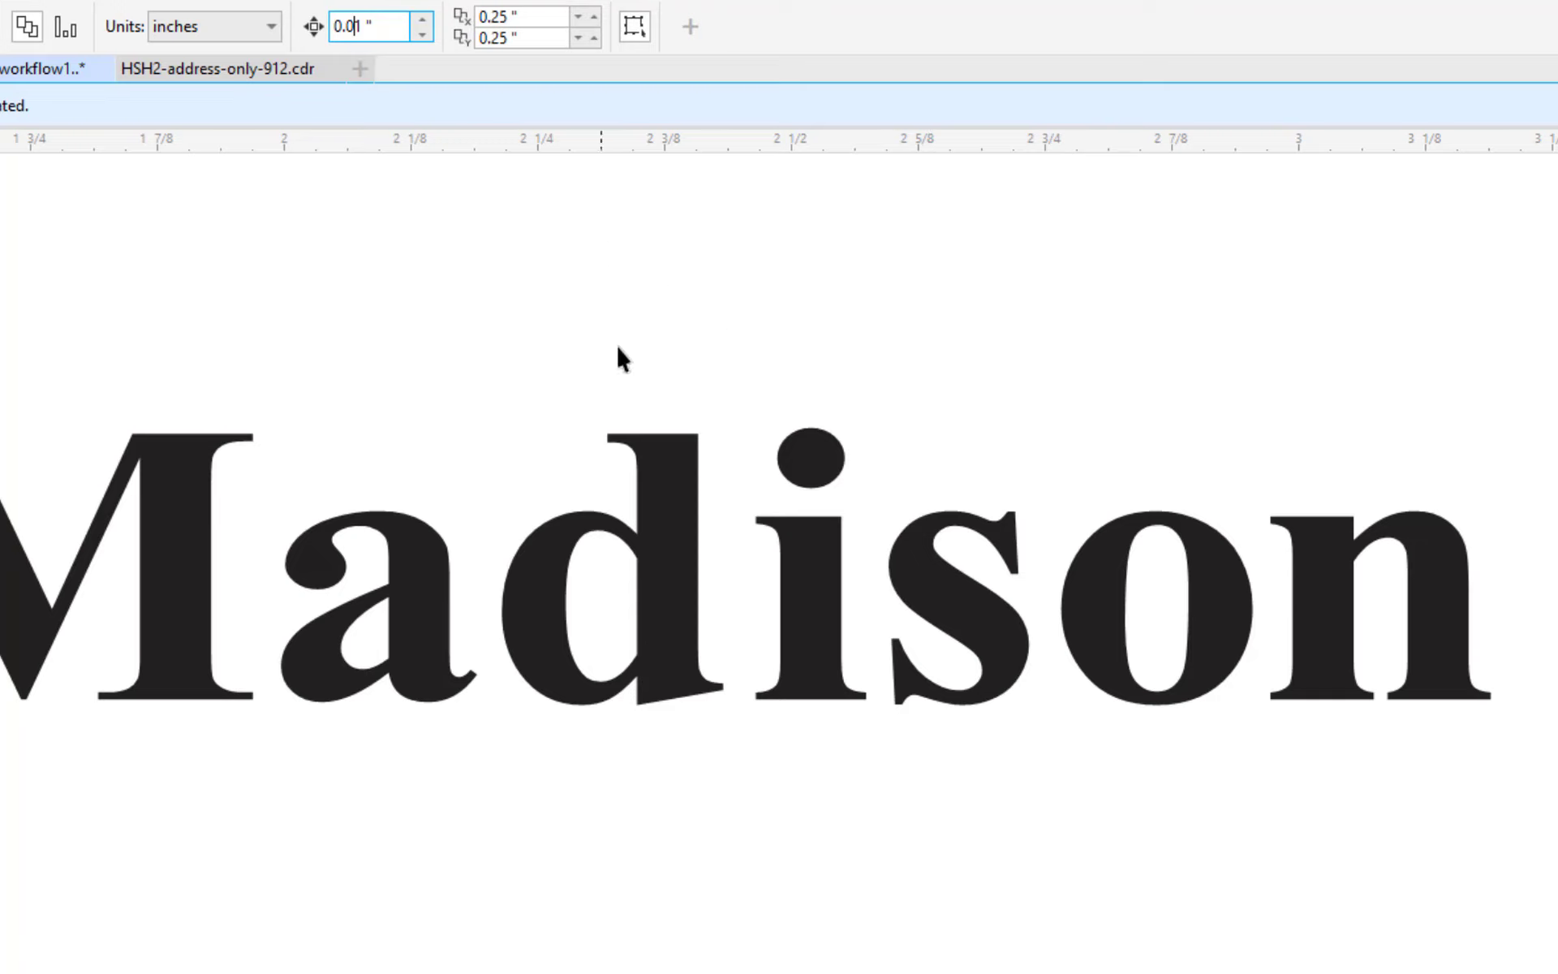
type("0")
left_click(837, 678)
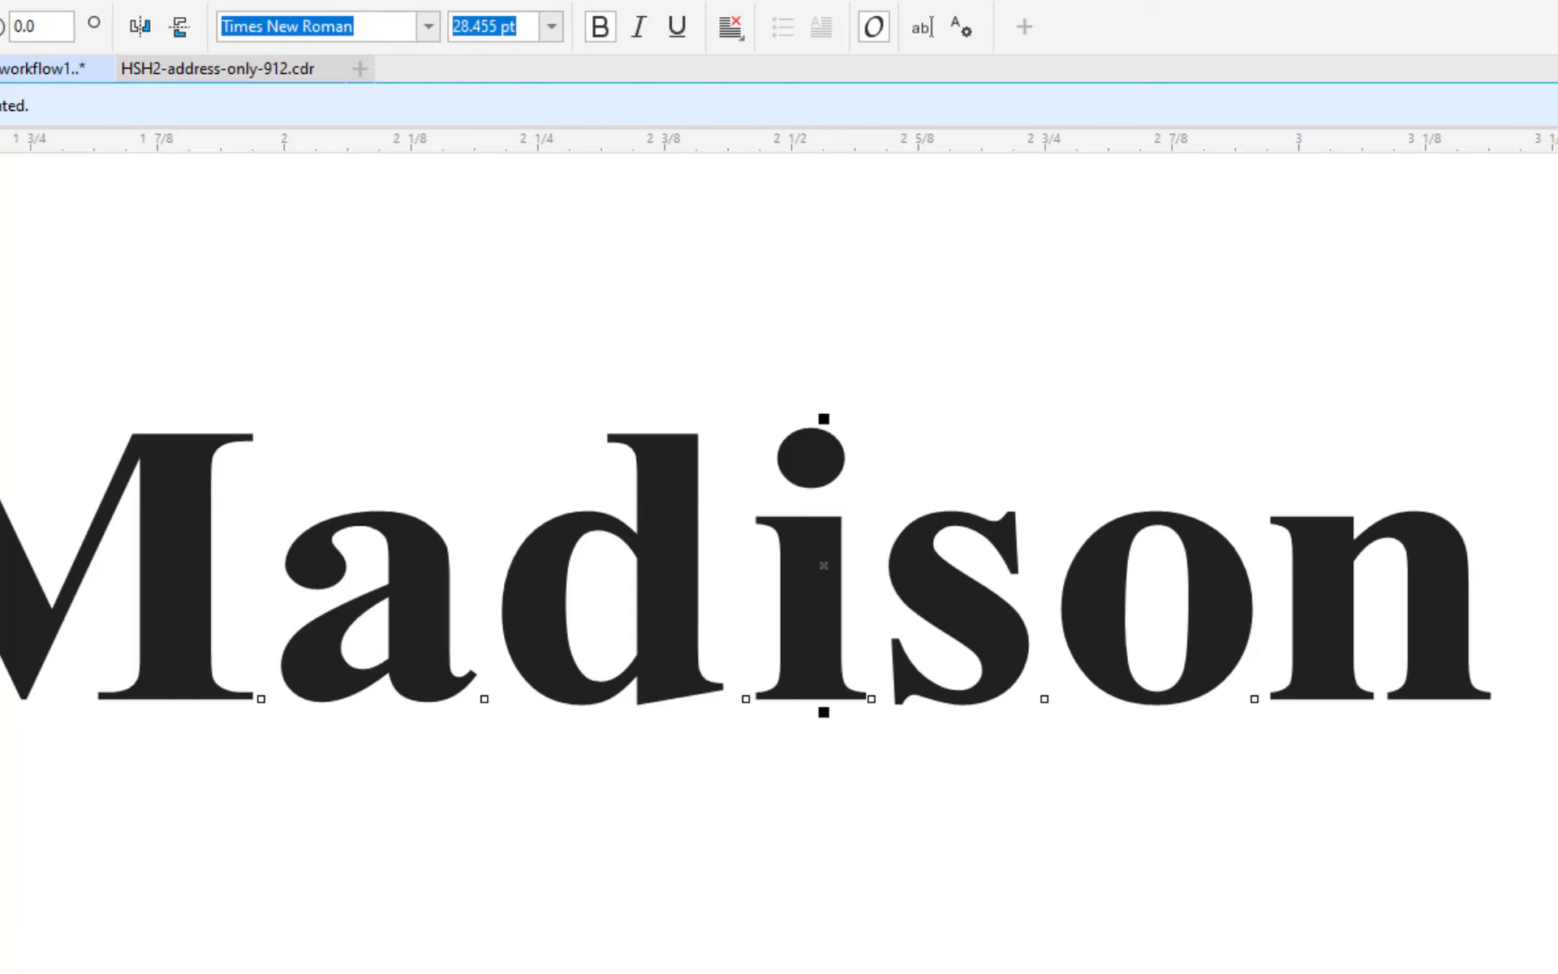
key("F10")
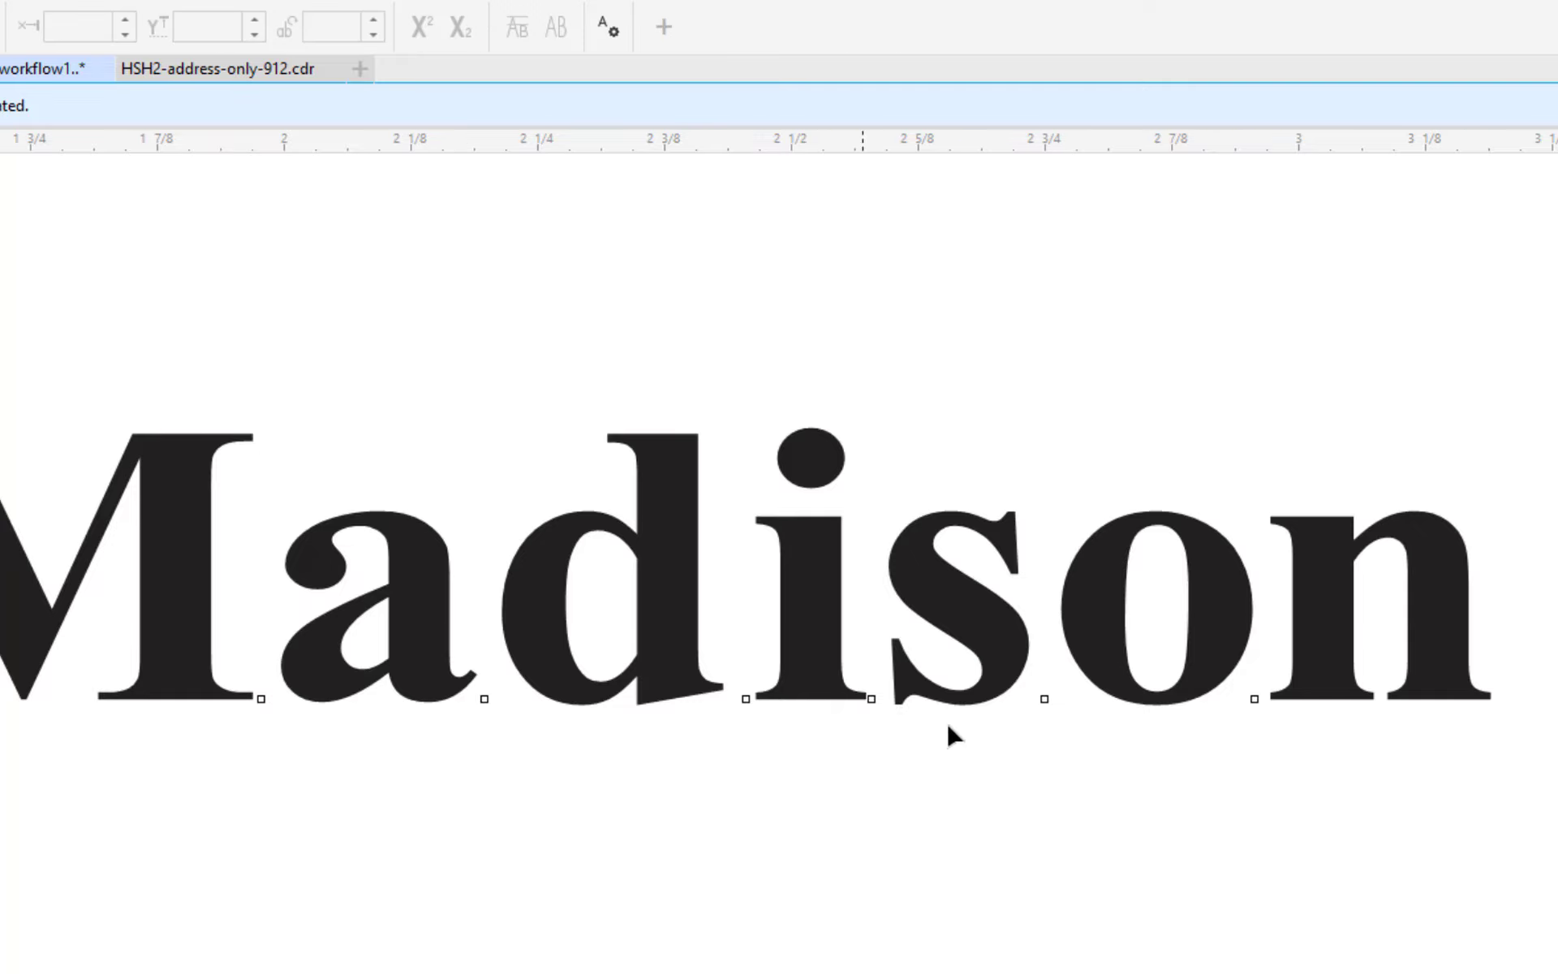
left_click_drag(1474, 762, 1158, 683)
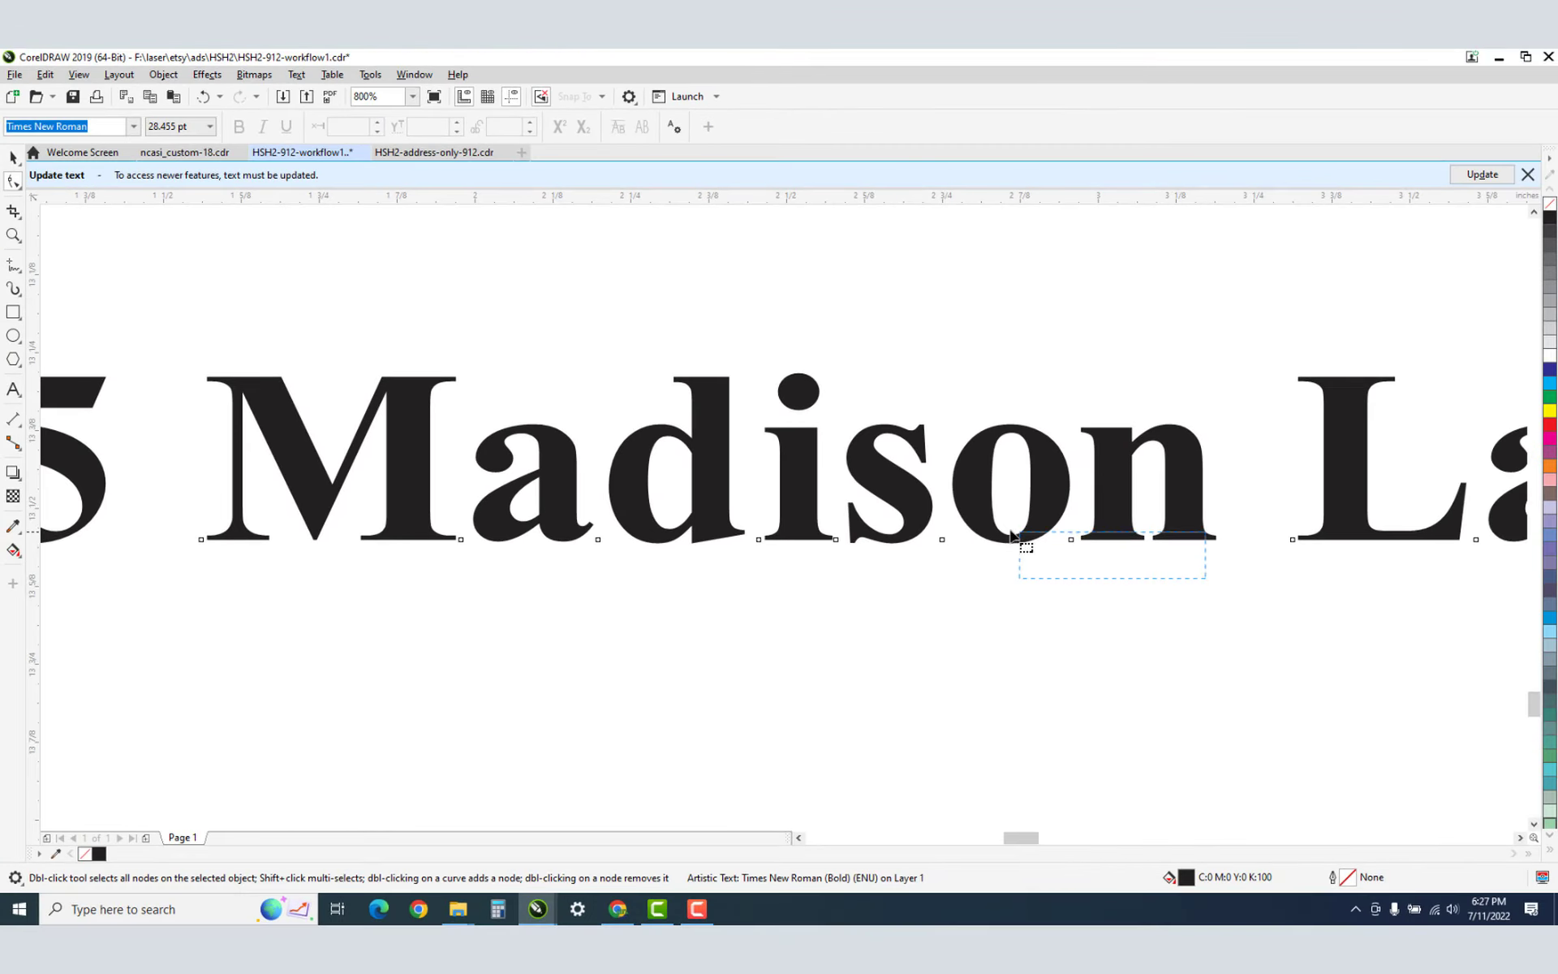
left_click_drag(1012, 534, 743, 457)
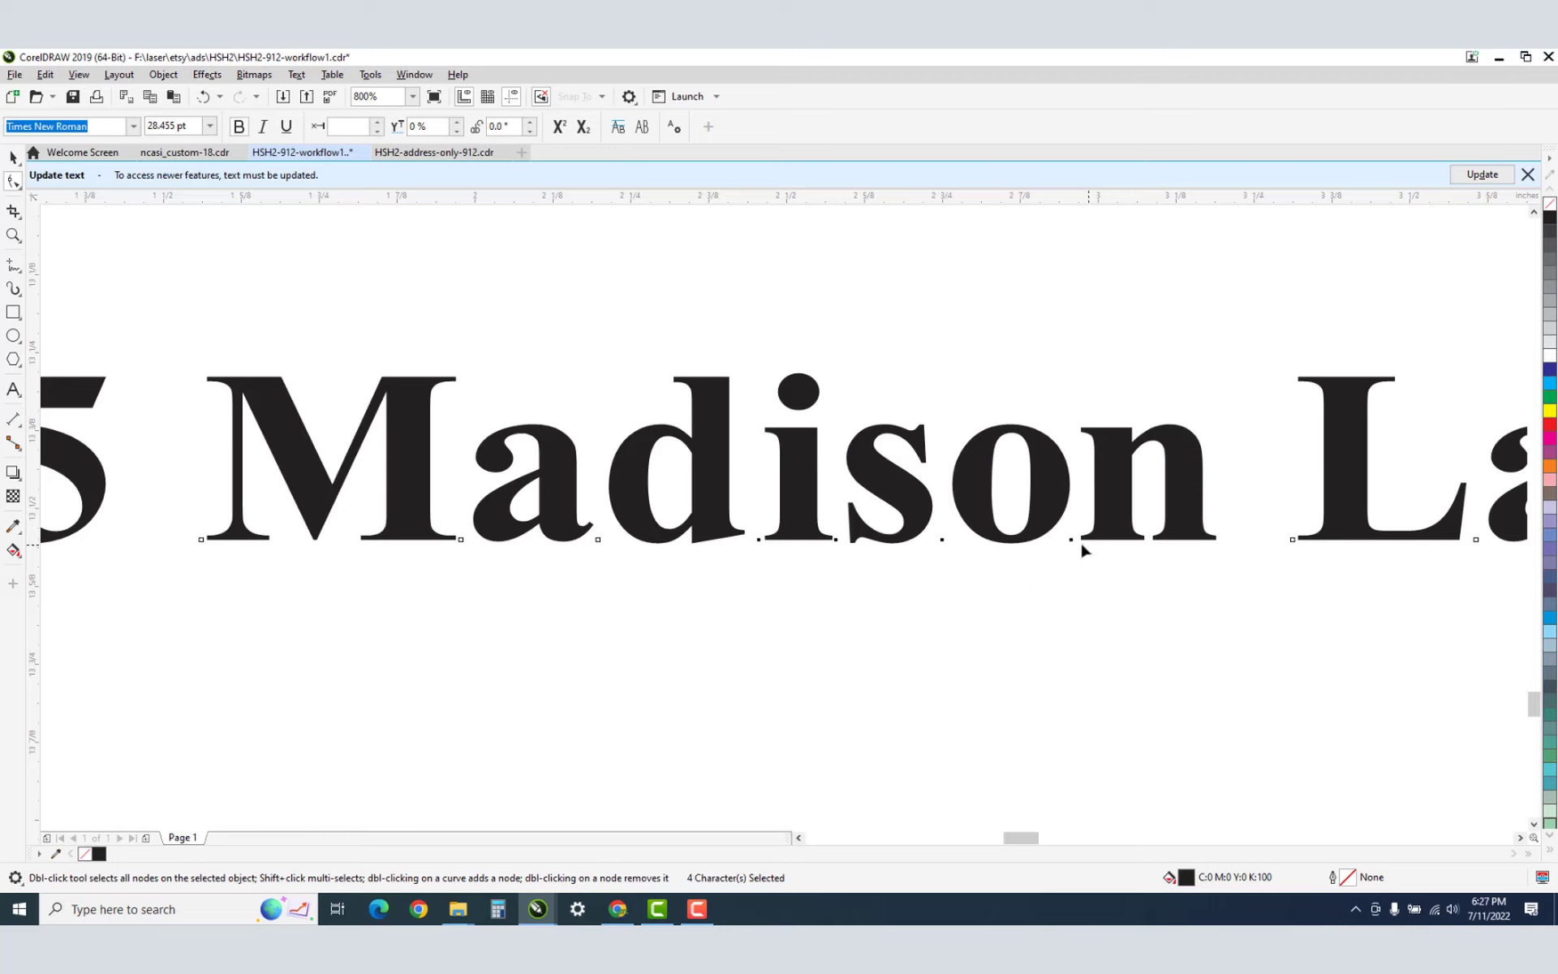
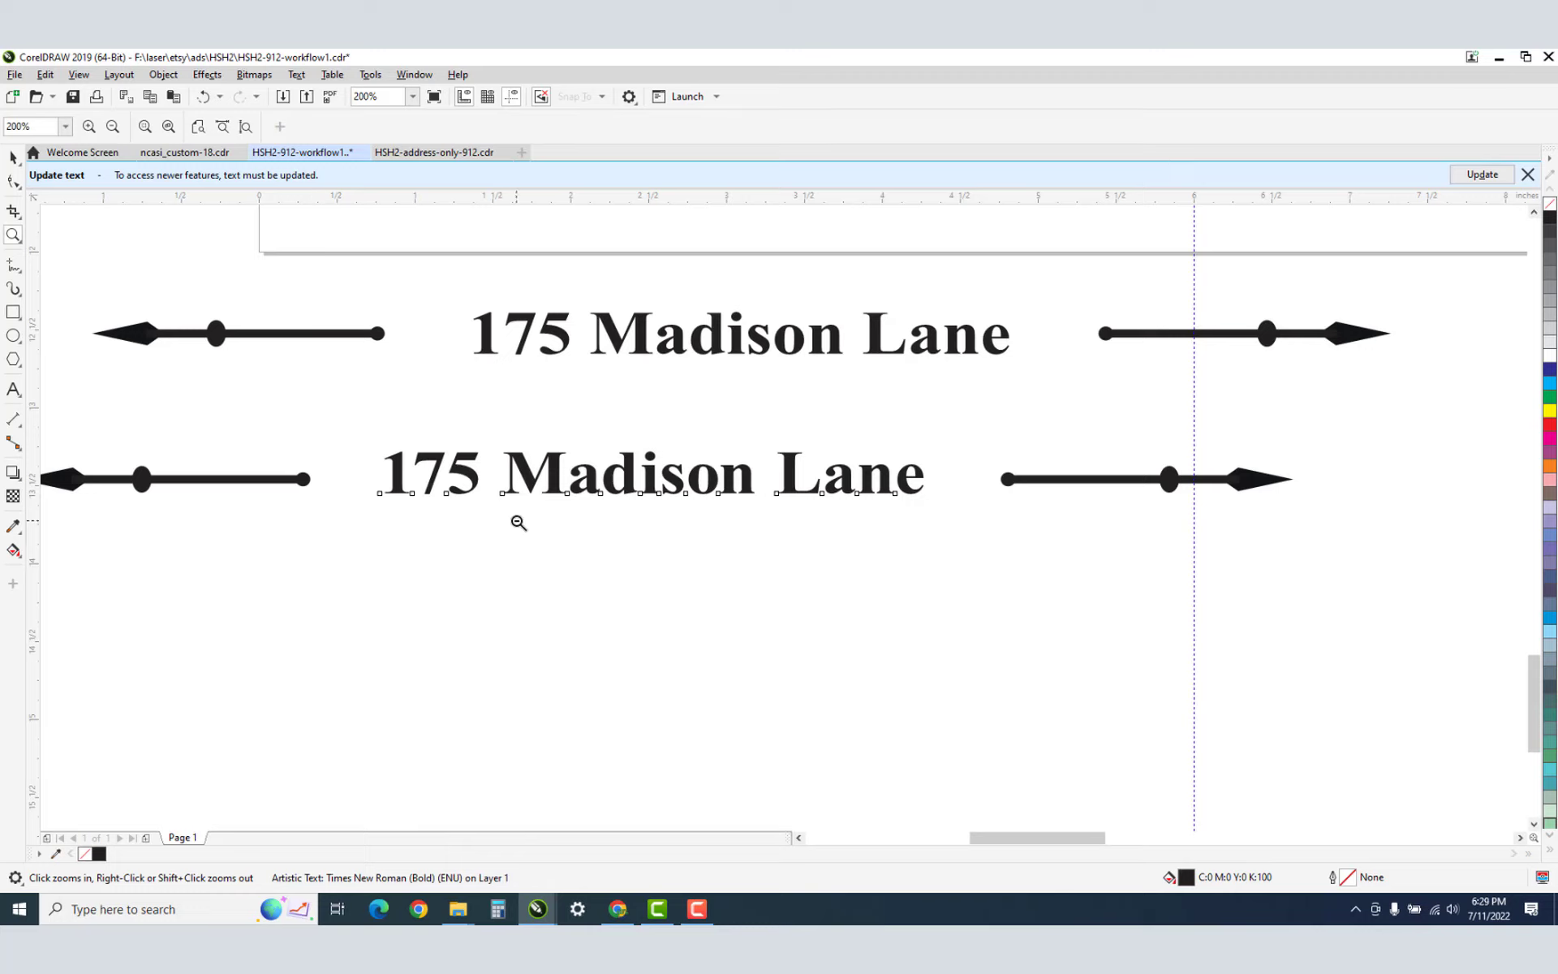
Select the lower pair of arrows framing the second address line.
left_click(14, 158)
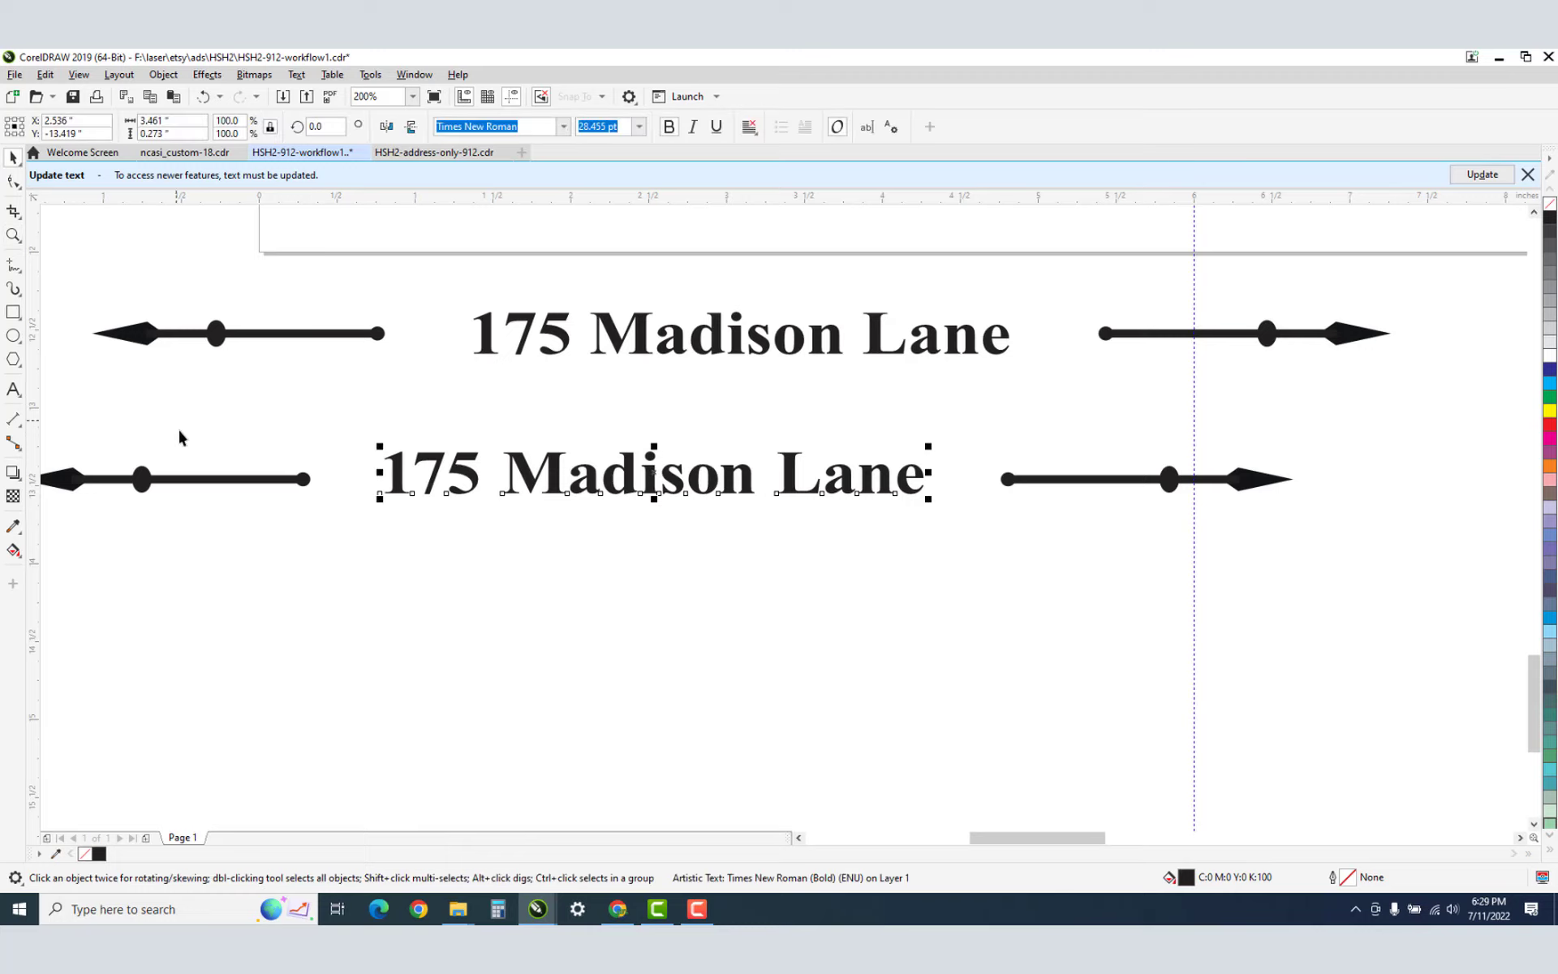
left_click(141, 479)
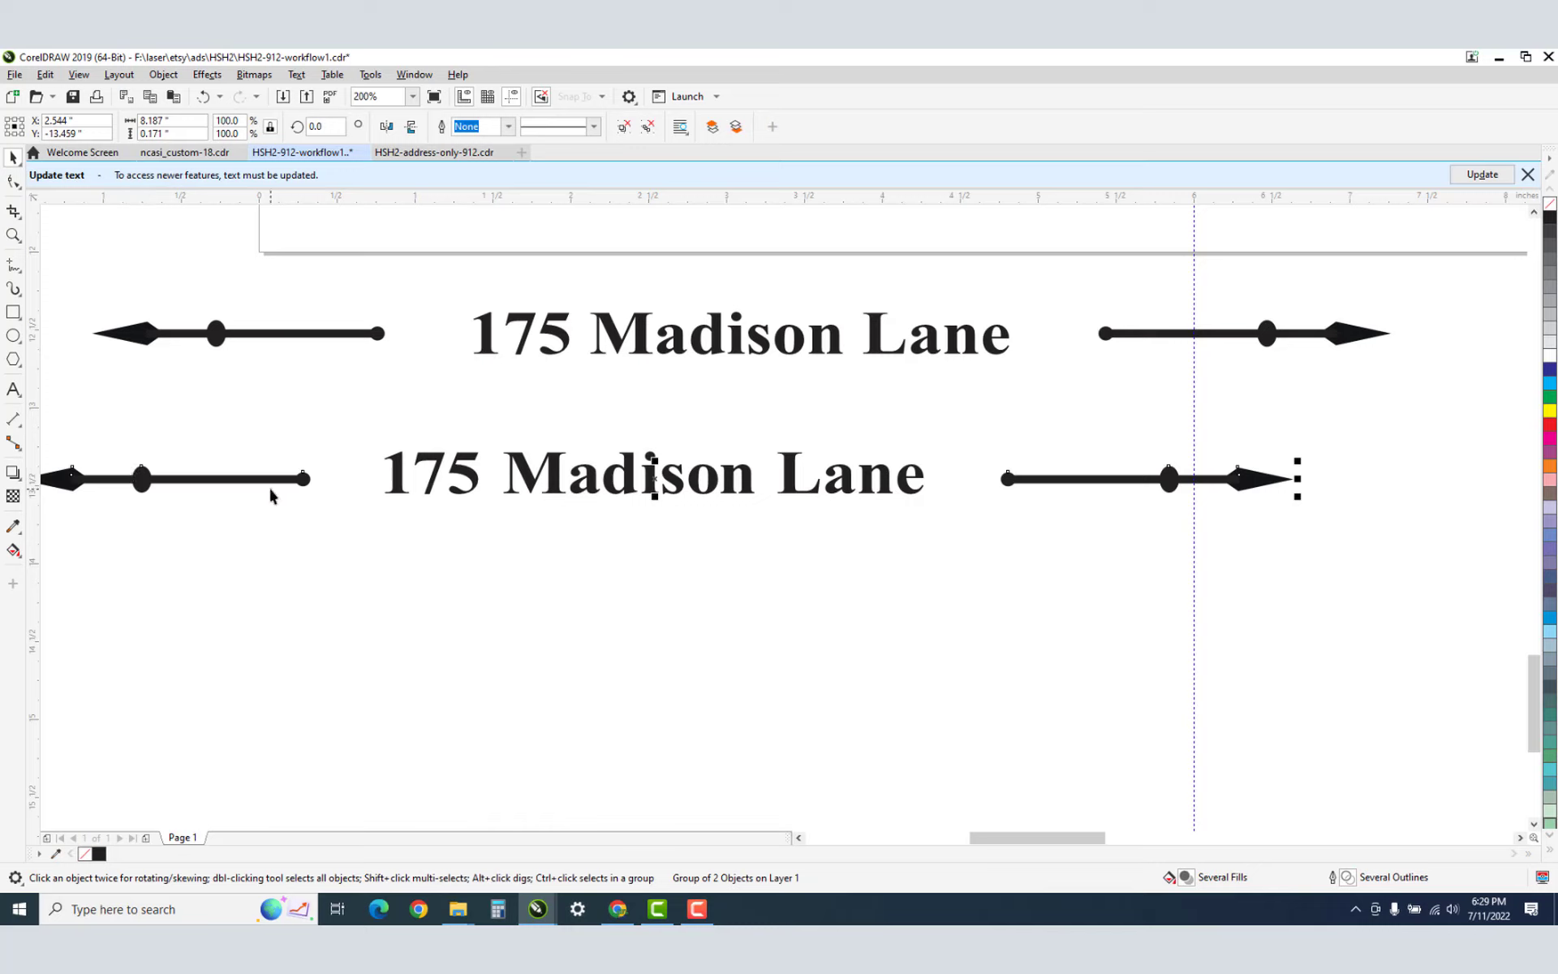
Add the lower address text to the arrows, nudge them left, group them, and duplicate the group.
left_click(510, 477, "shift")
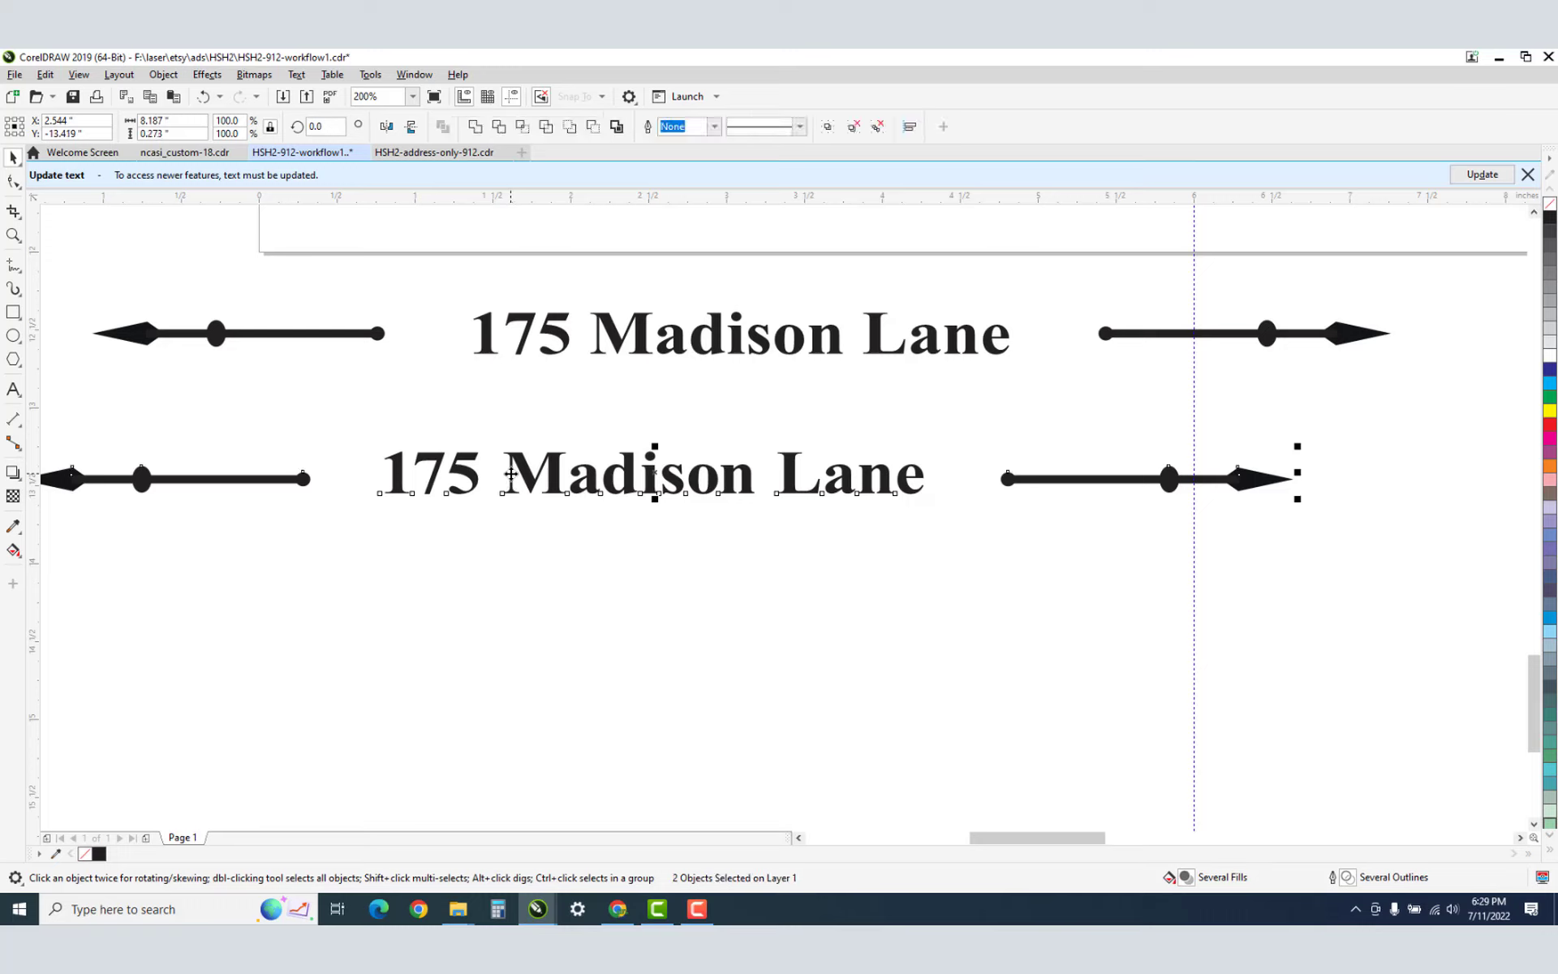
key("e")
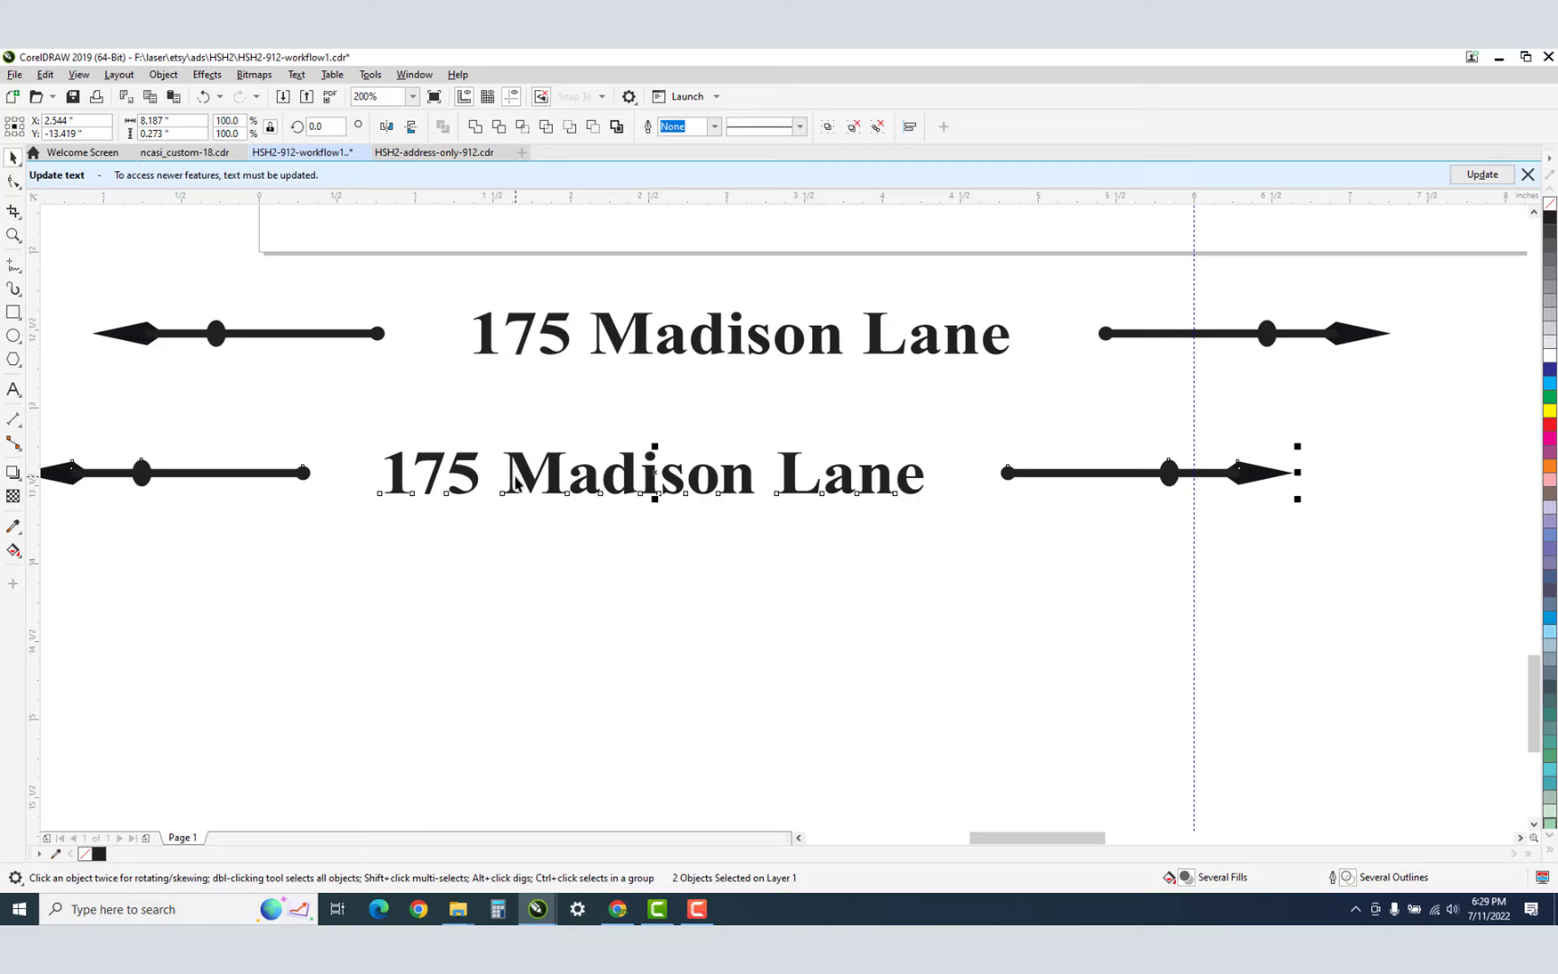
key("ctrl+z")
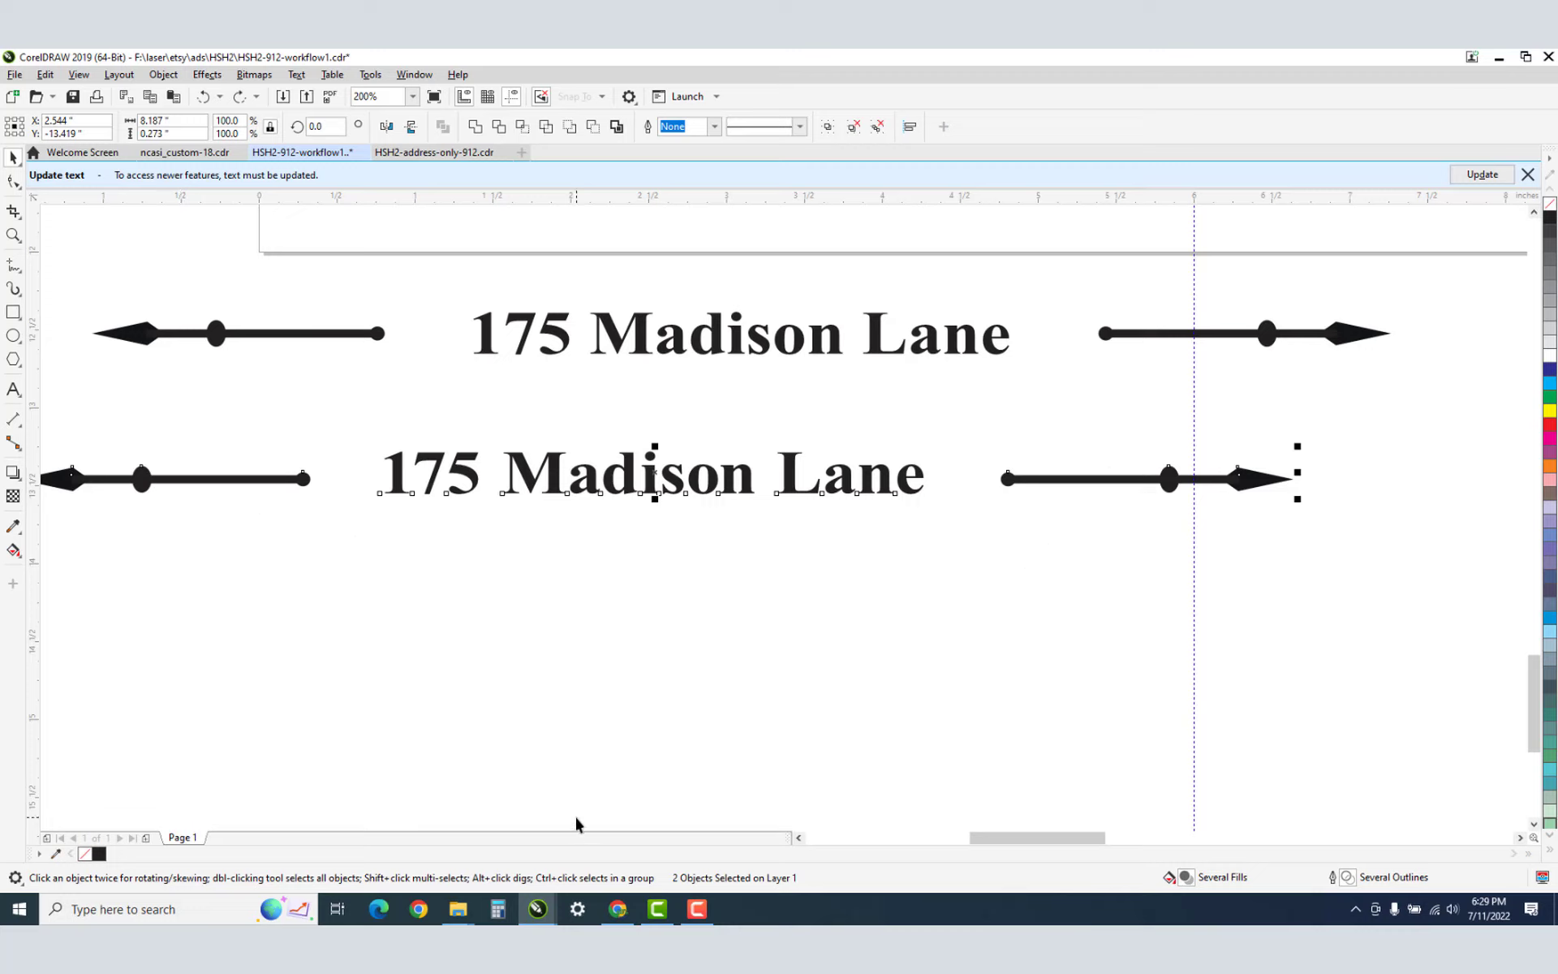
key("Left")
key("ctrl+g")
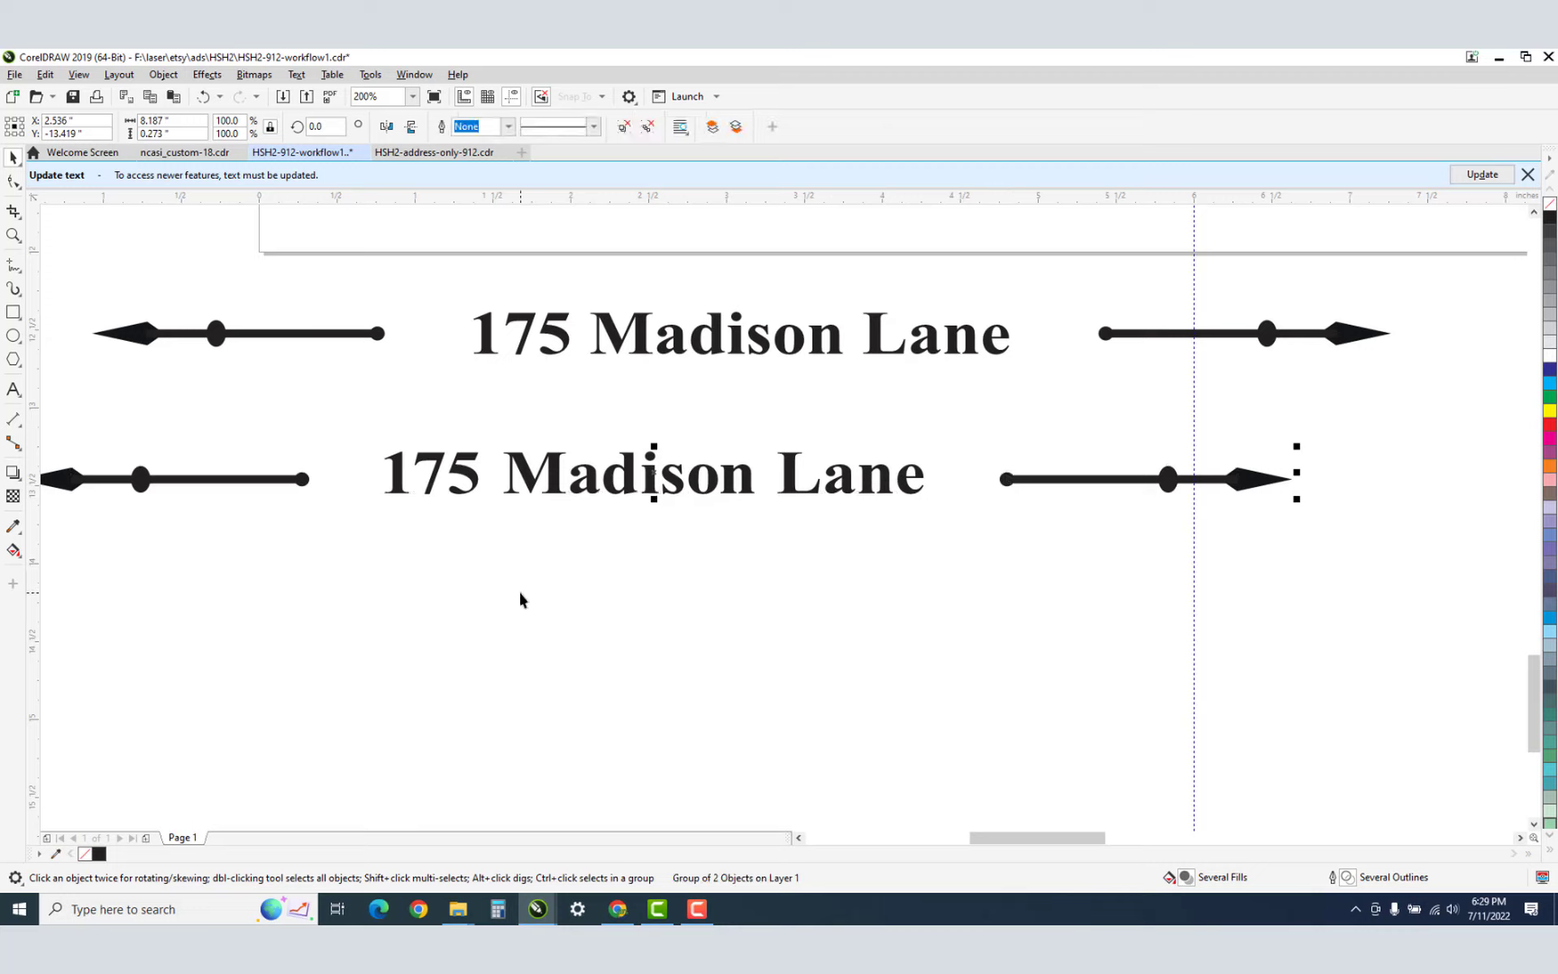
key("ctrl+d")
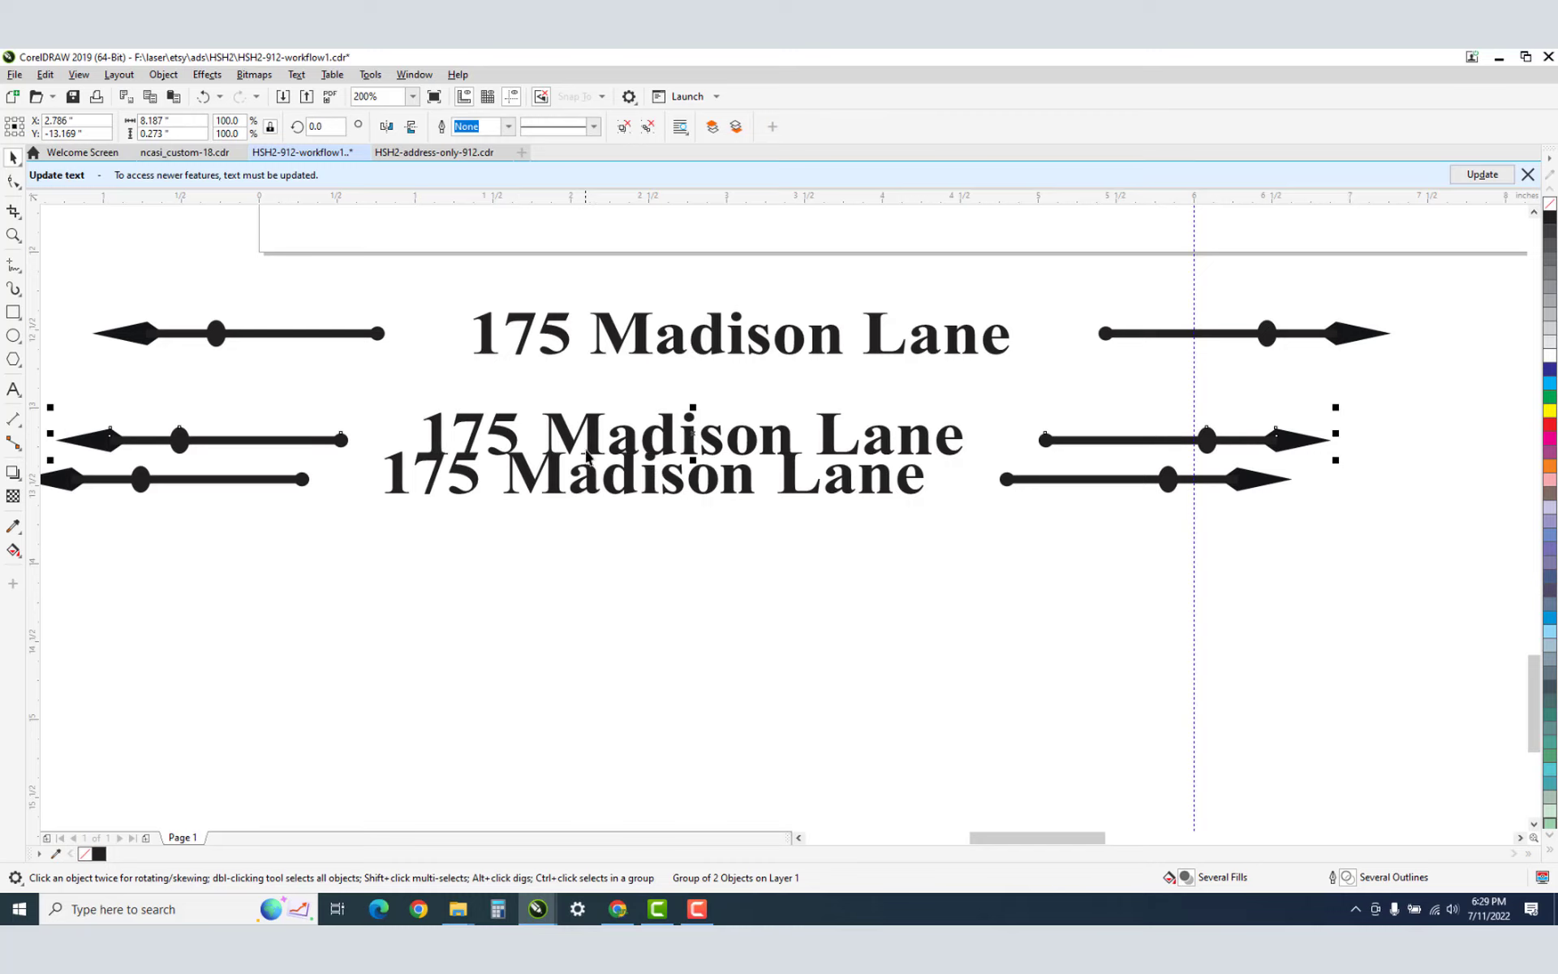
Move the duplicate below the second line and ungroup its arrows and text.
left_click_drag(589, 432, 589, 589)
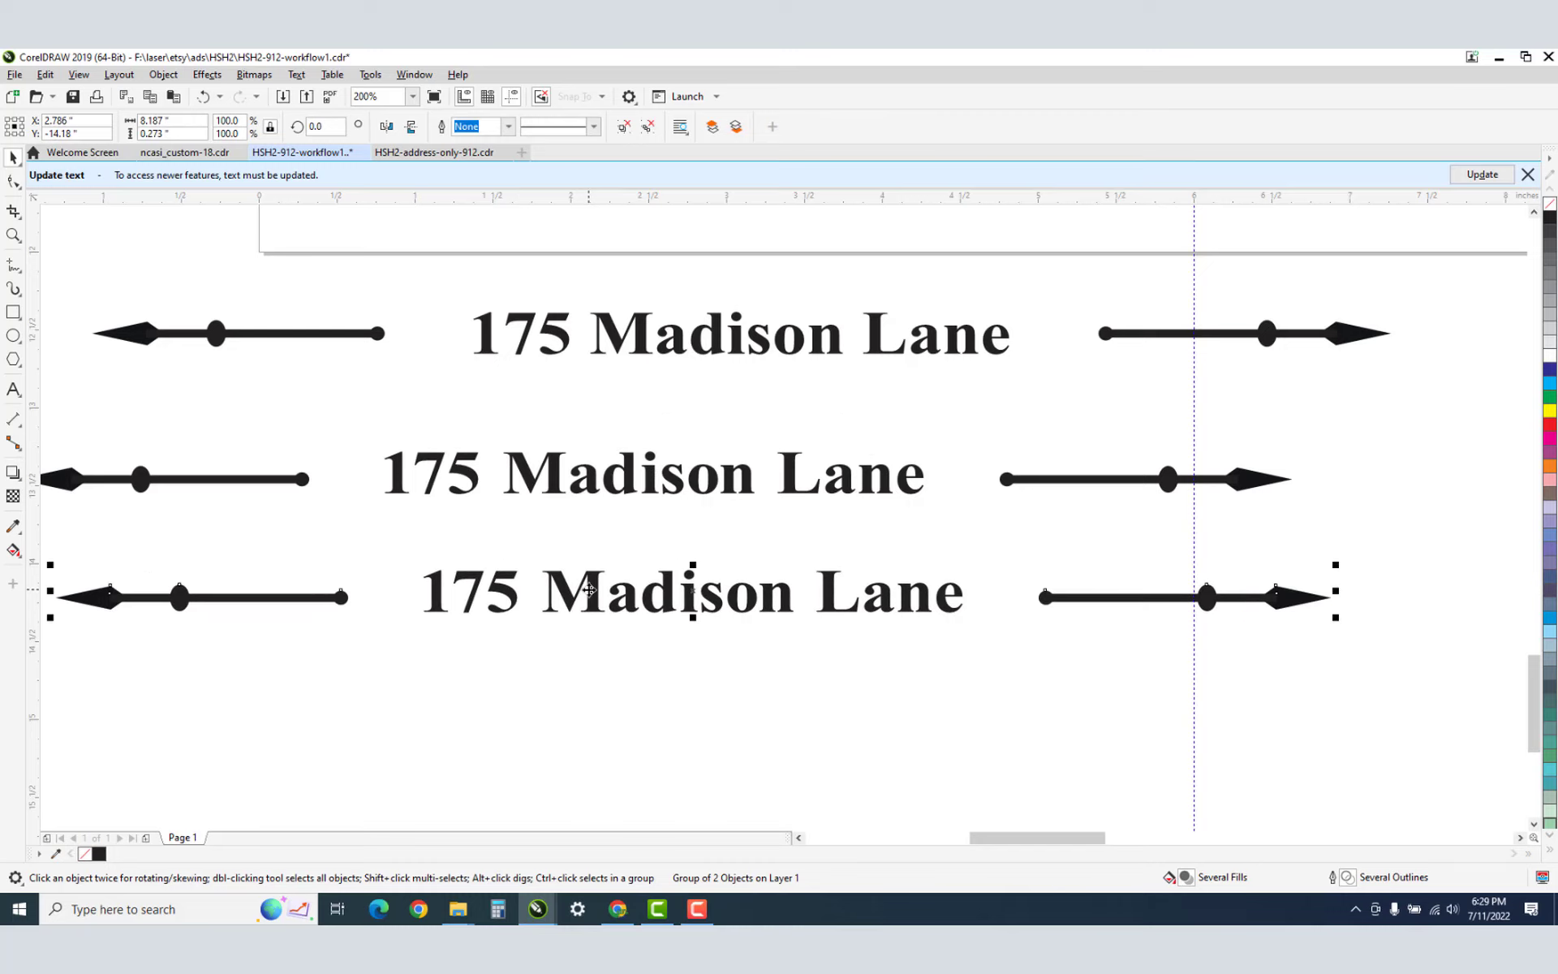
right_click(589, 589)
left_click(634, 141)
left_click(472, 600)
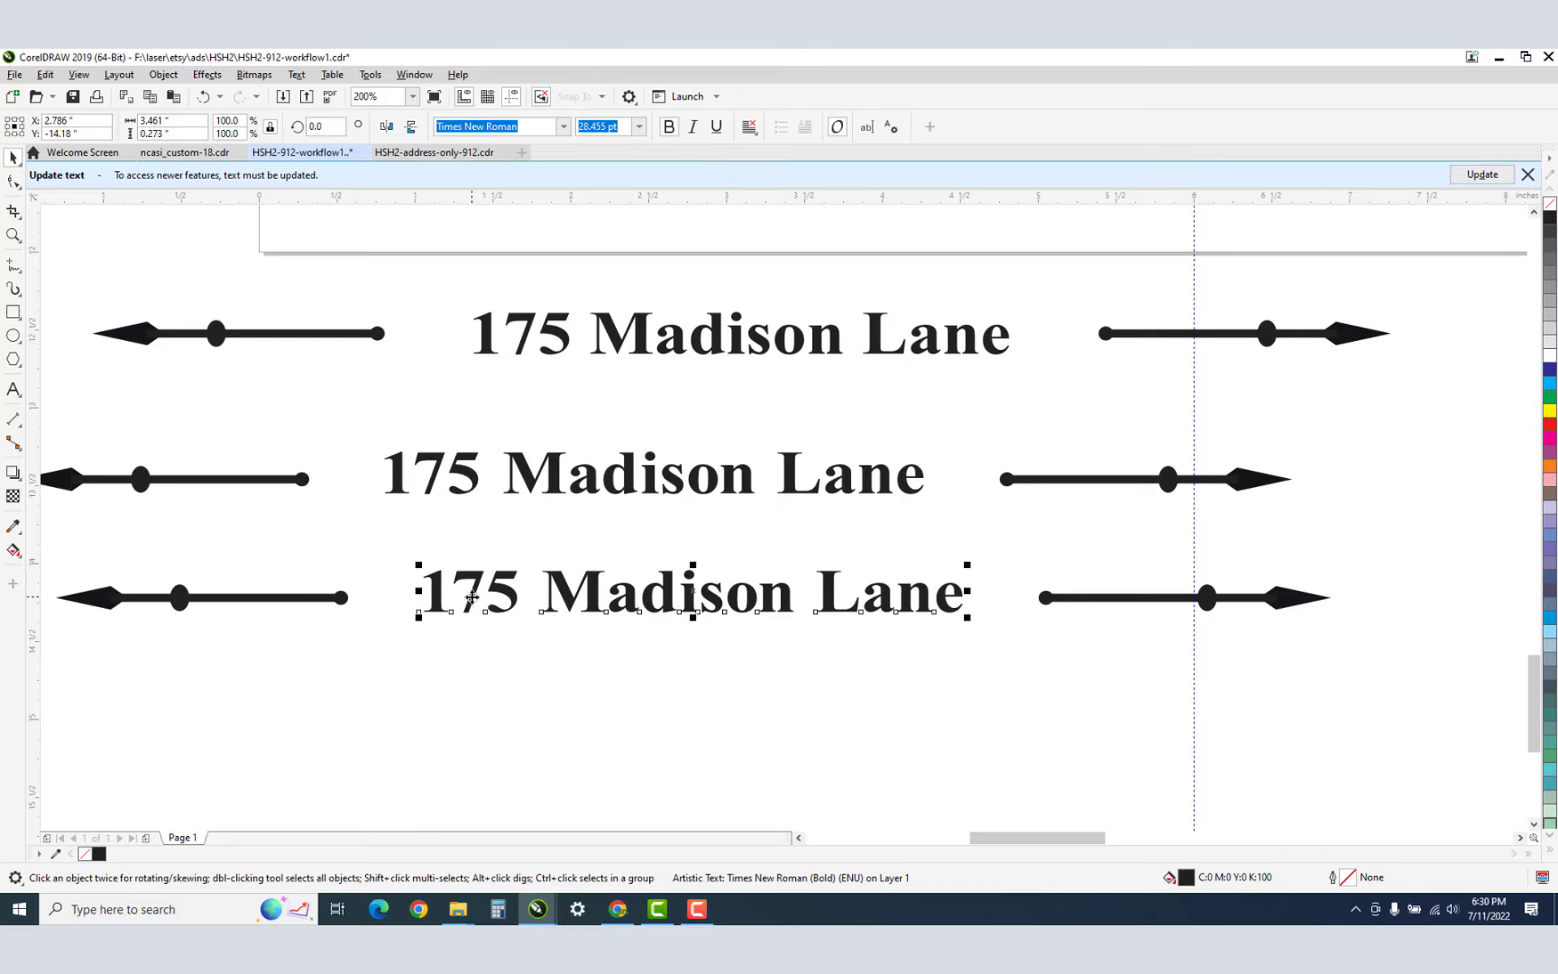
left_click(13, 183)
left_click_drag(386, 571, 507, 632)
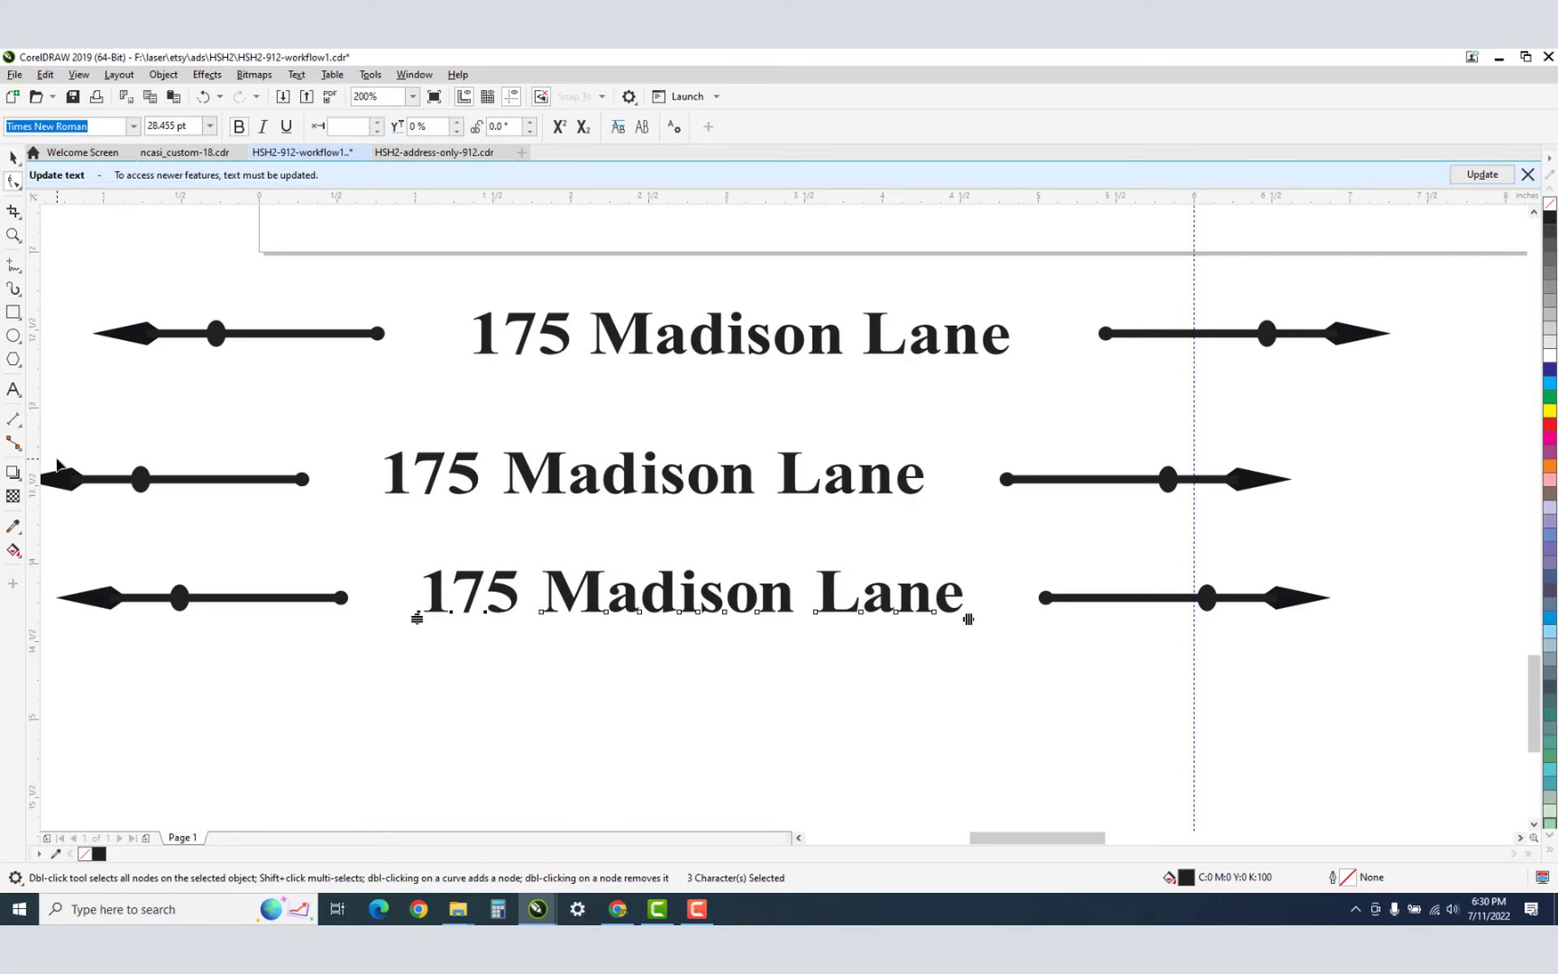
left_click(13, 390)
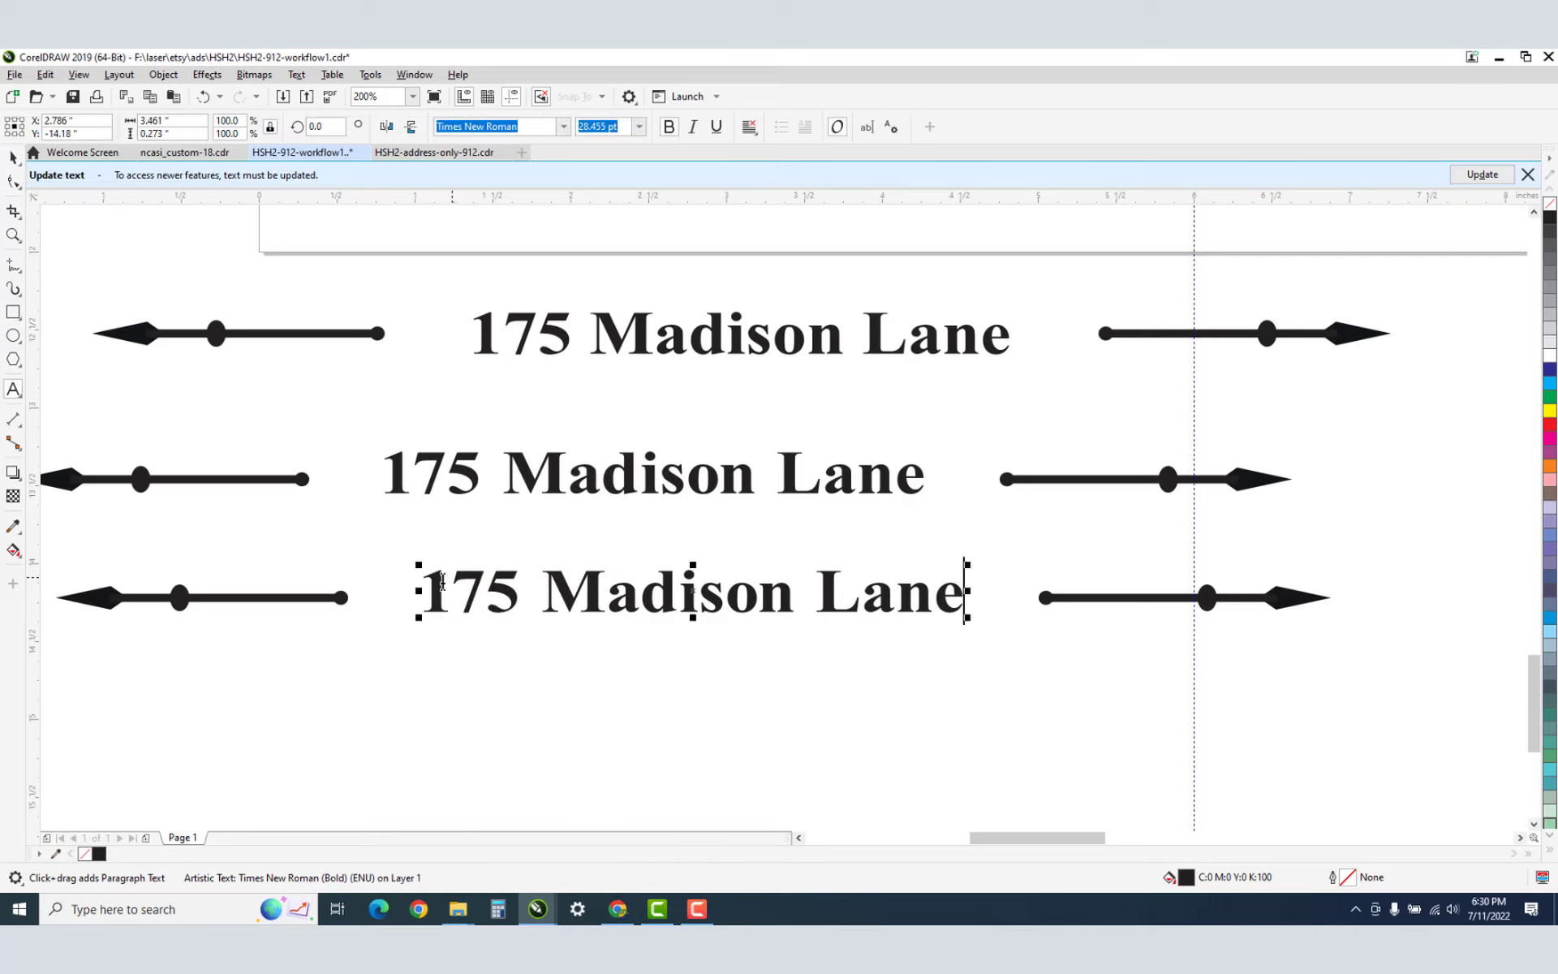
left_click_drag(431, 576, 520, 577)
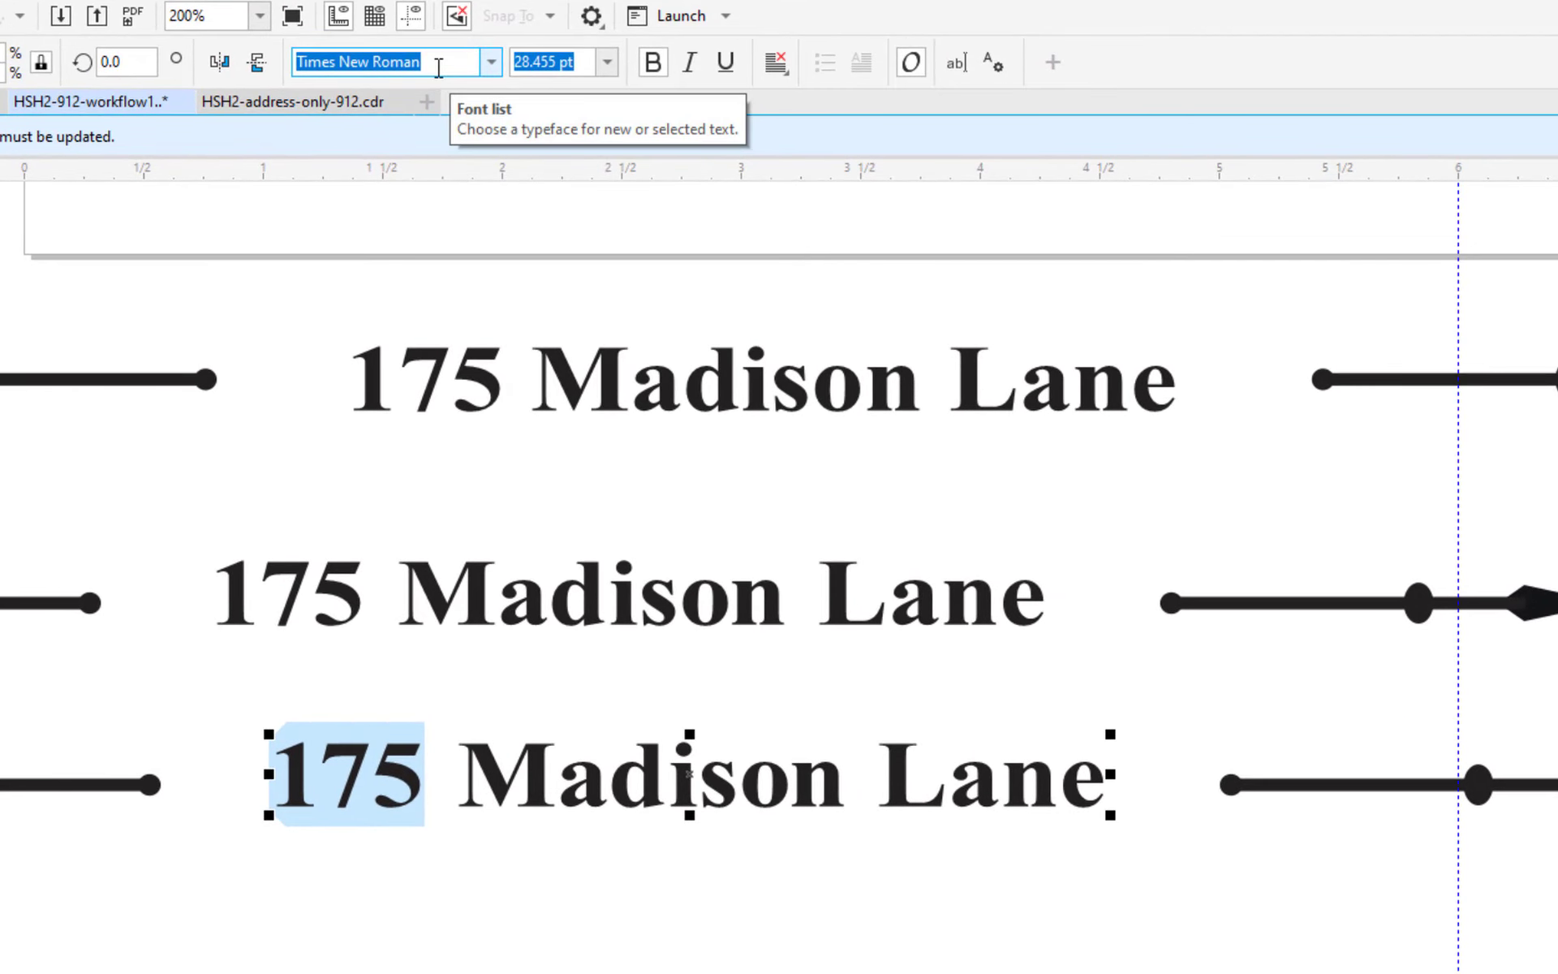
left_click(608, 63)
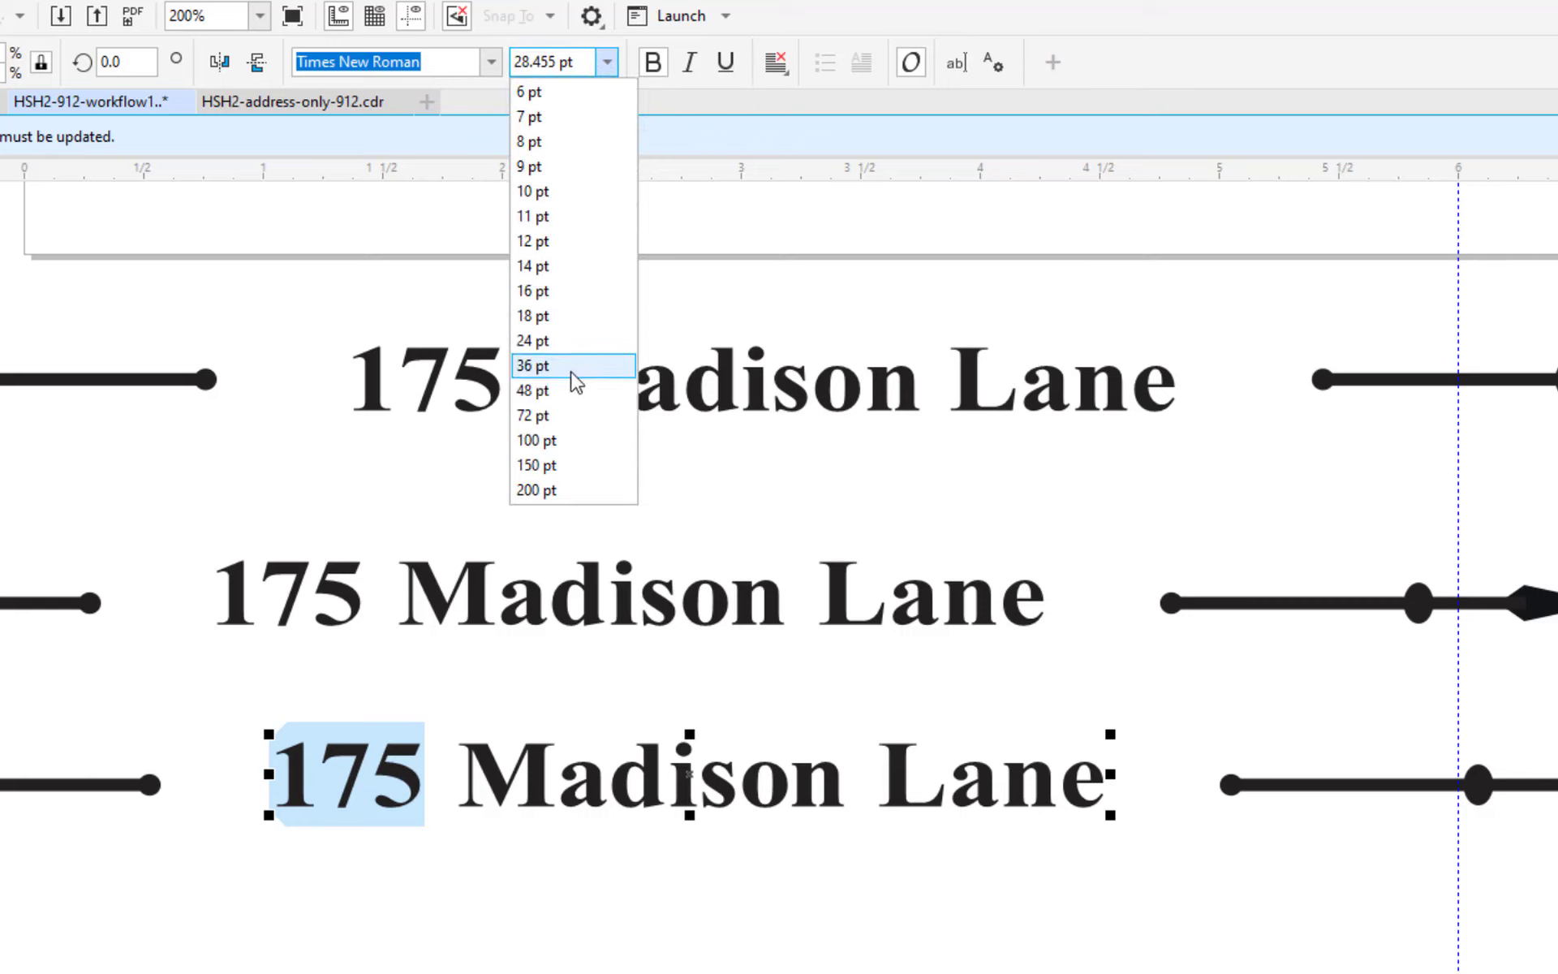
left_click(558, 391)
left_click(597, 833)
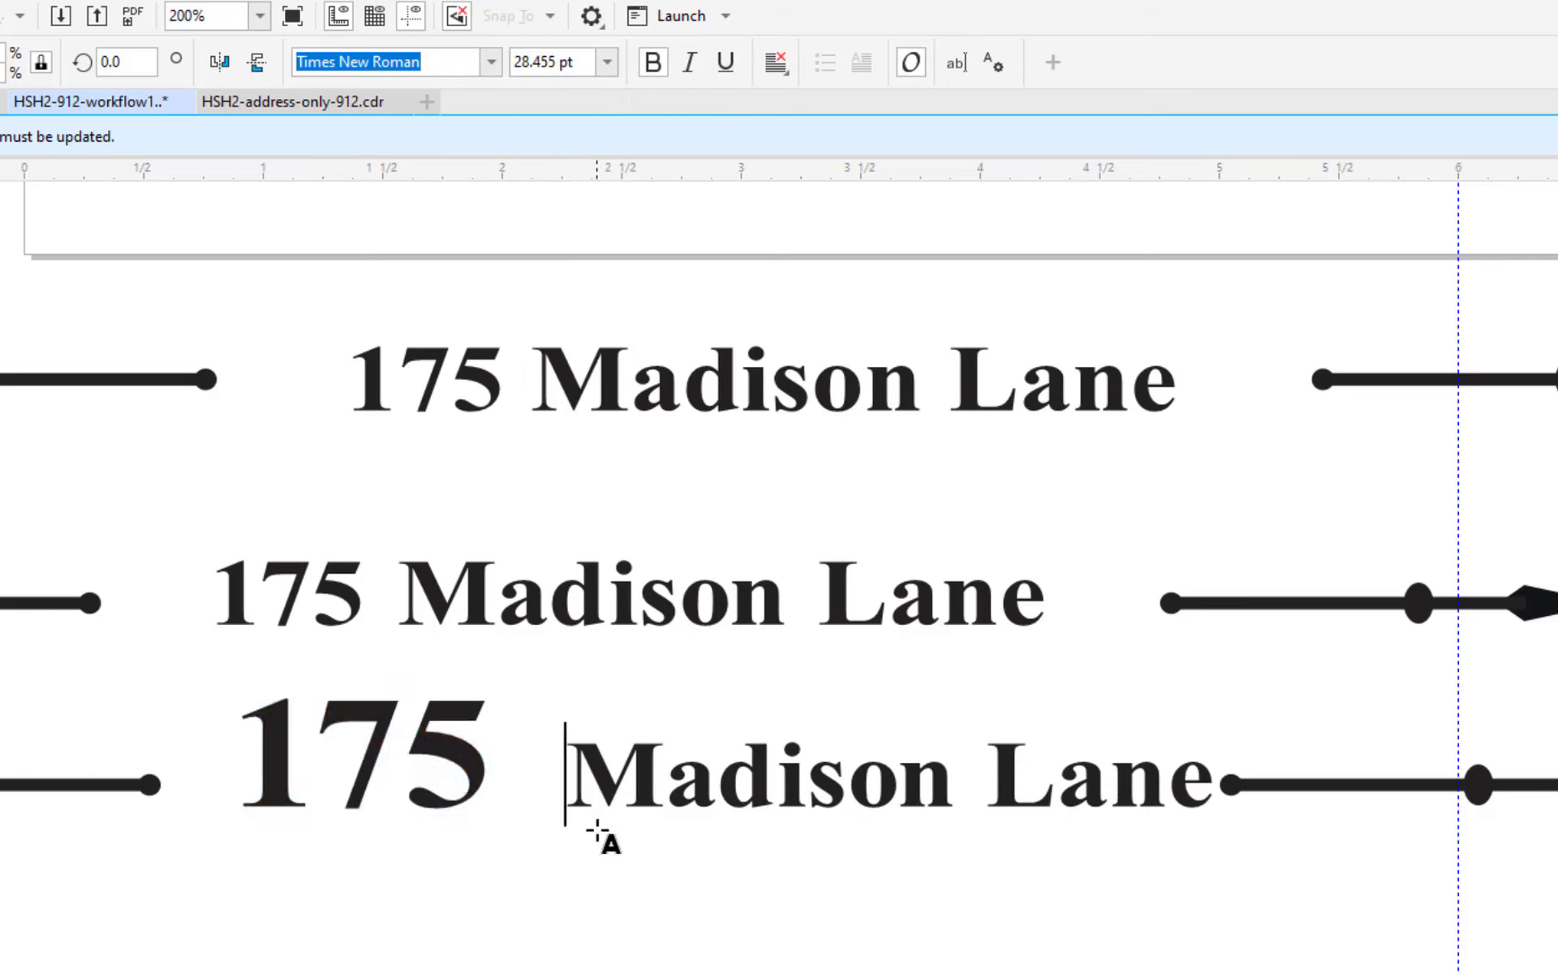
left_click(549, 787)
left_click_drag(562, 760, 513, 746)
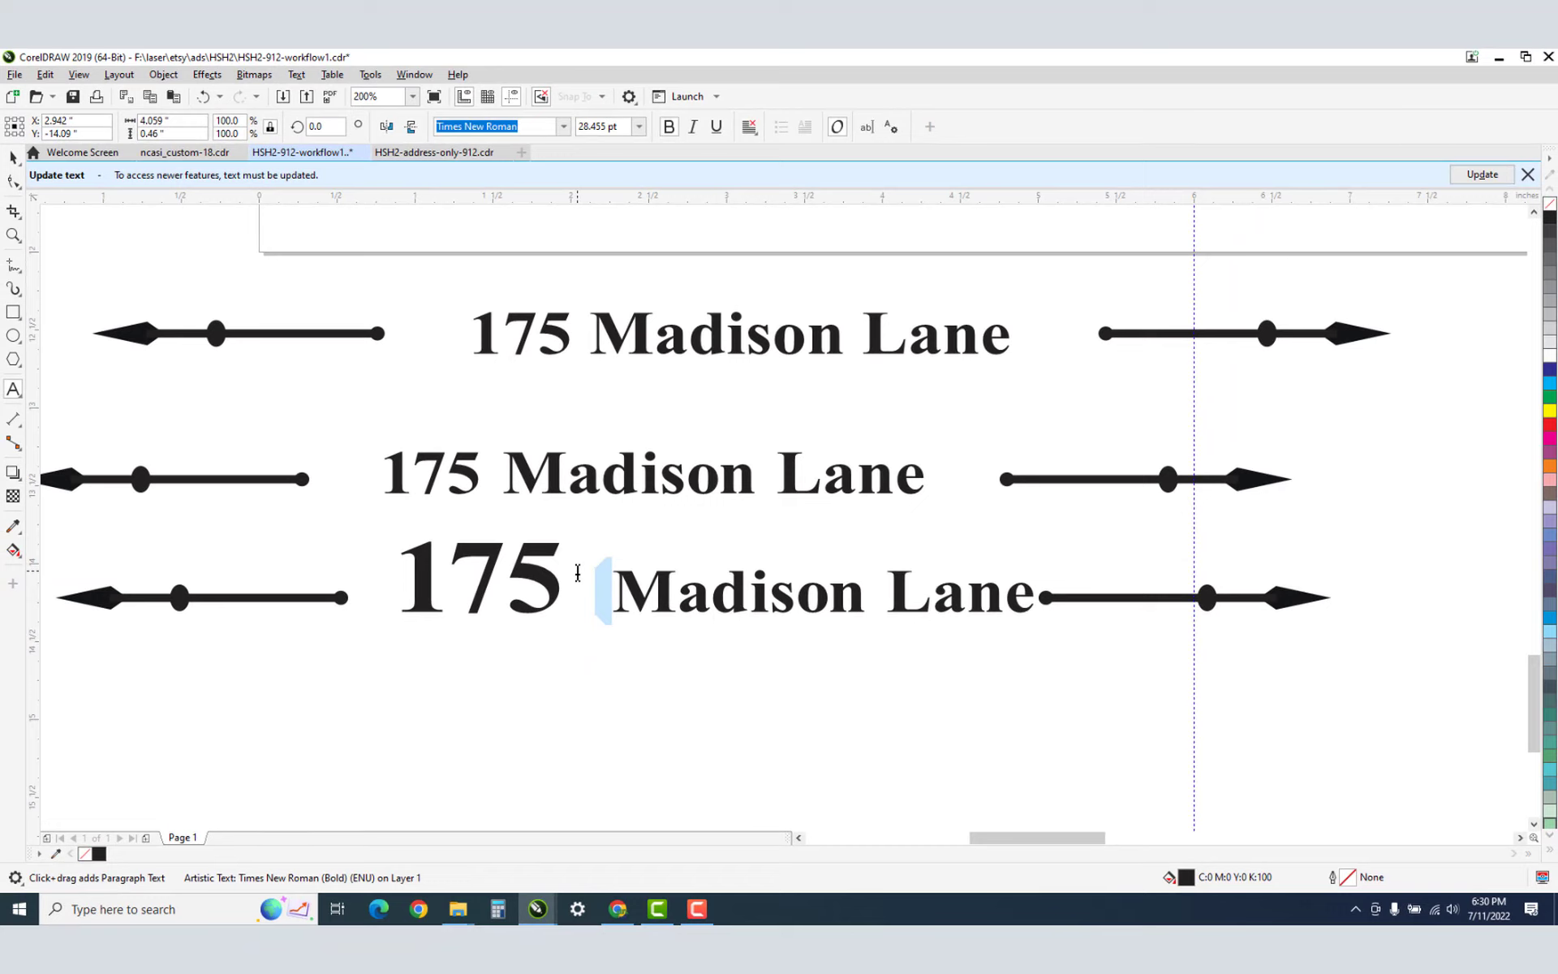
left_click(577, 573)
left_click(11, 182)
left_click_drag(1062, 645, 604, 555)
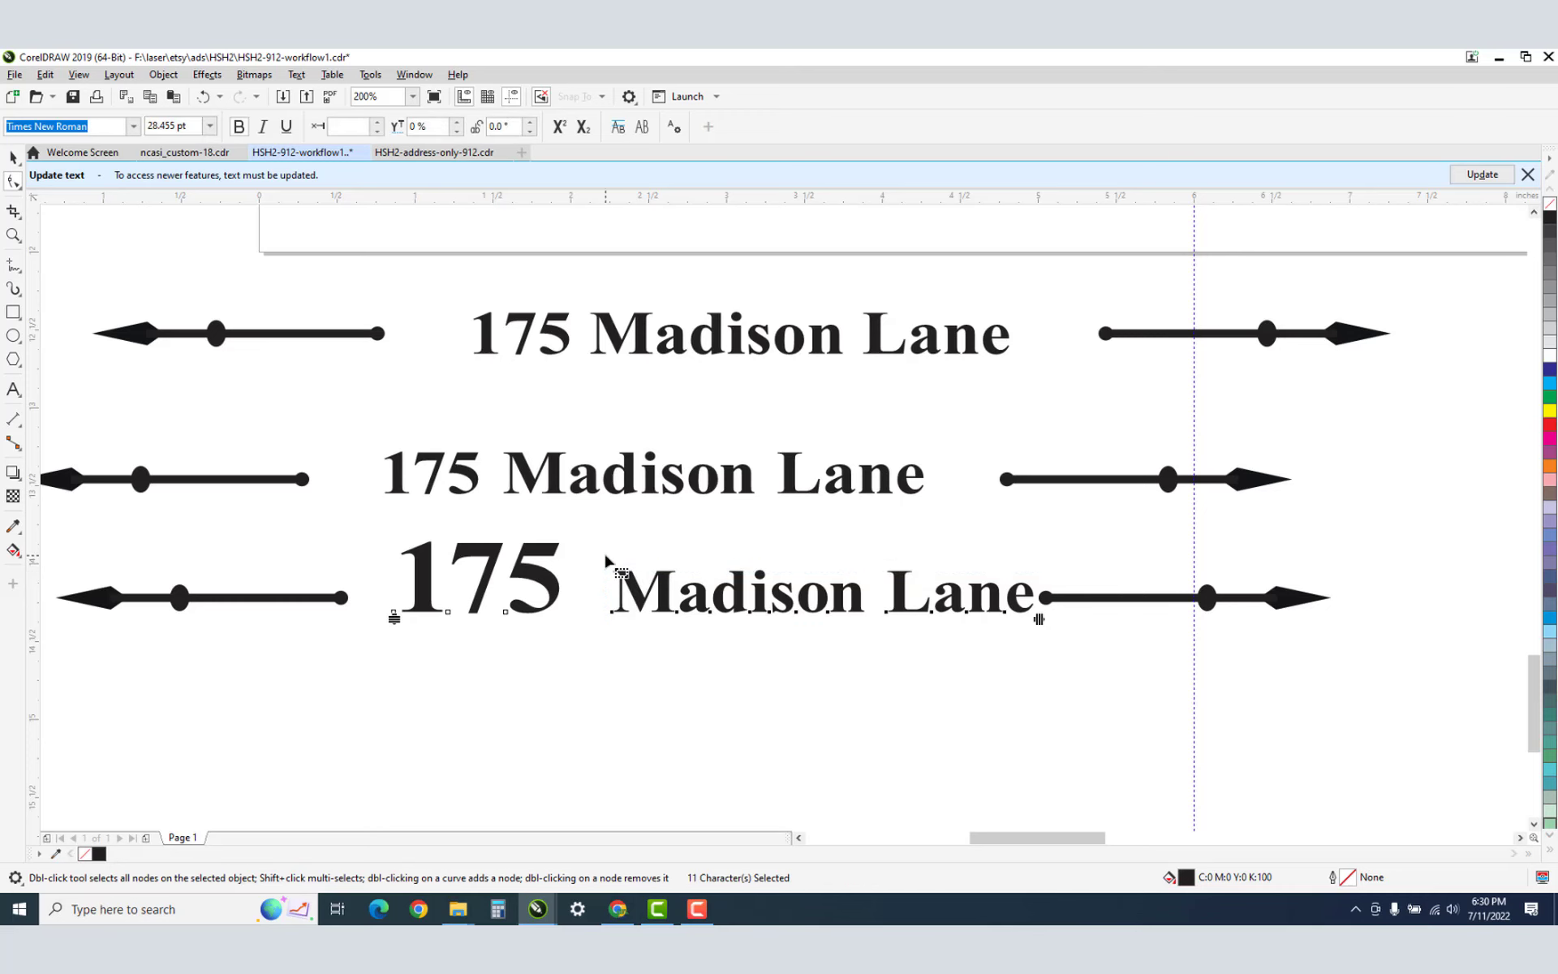
left_click(605, 554)
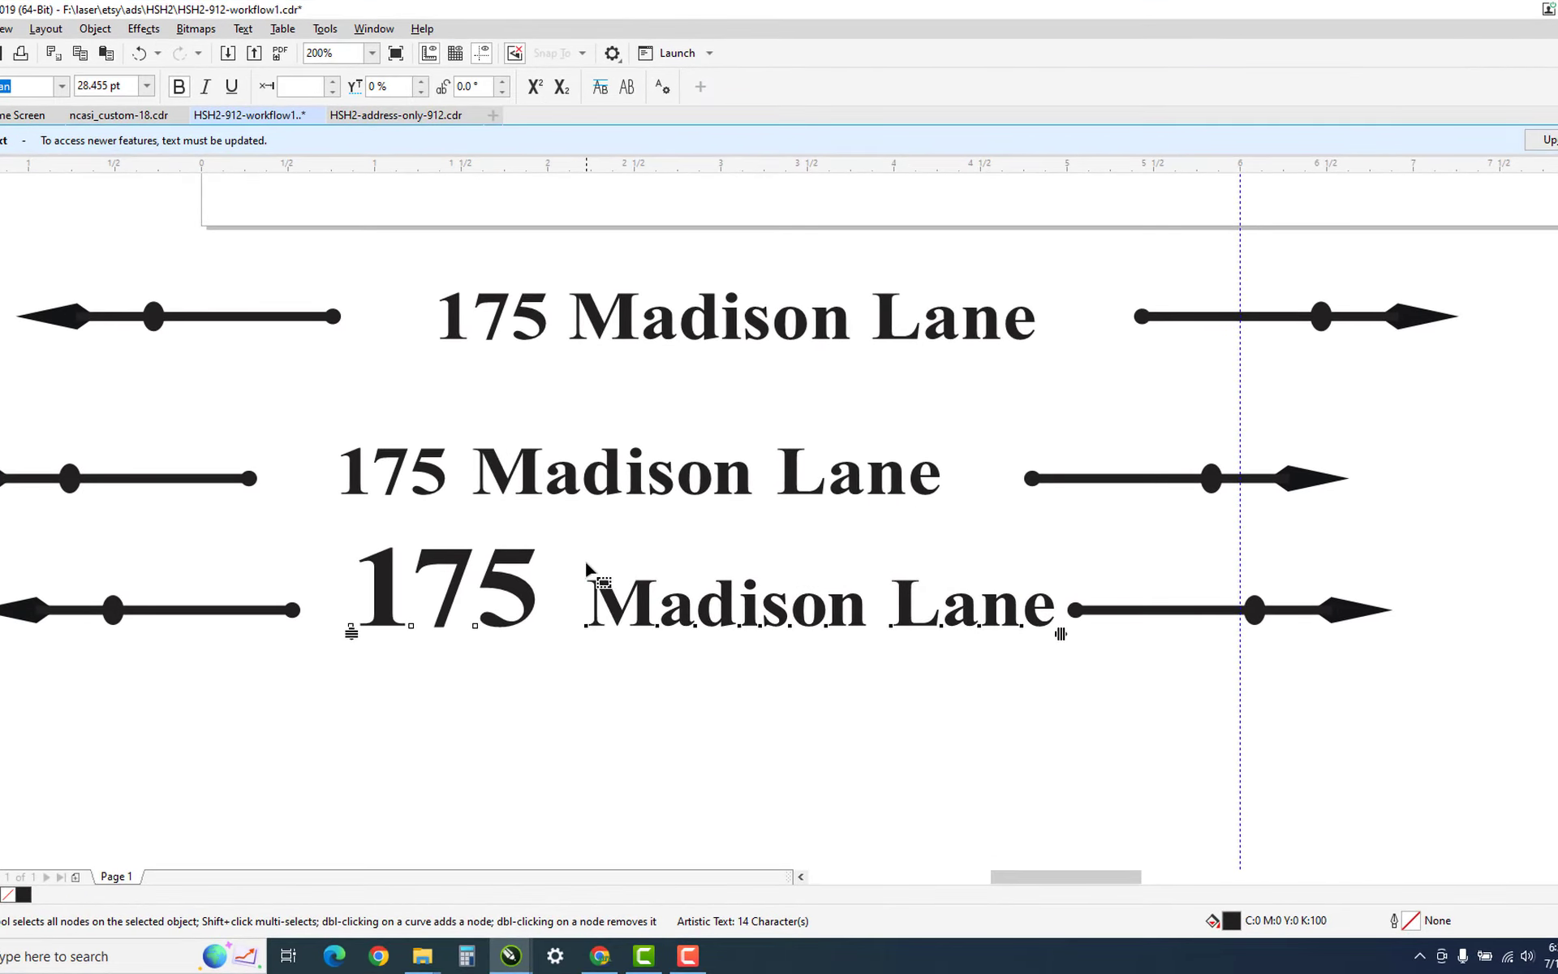
key("Left")
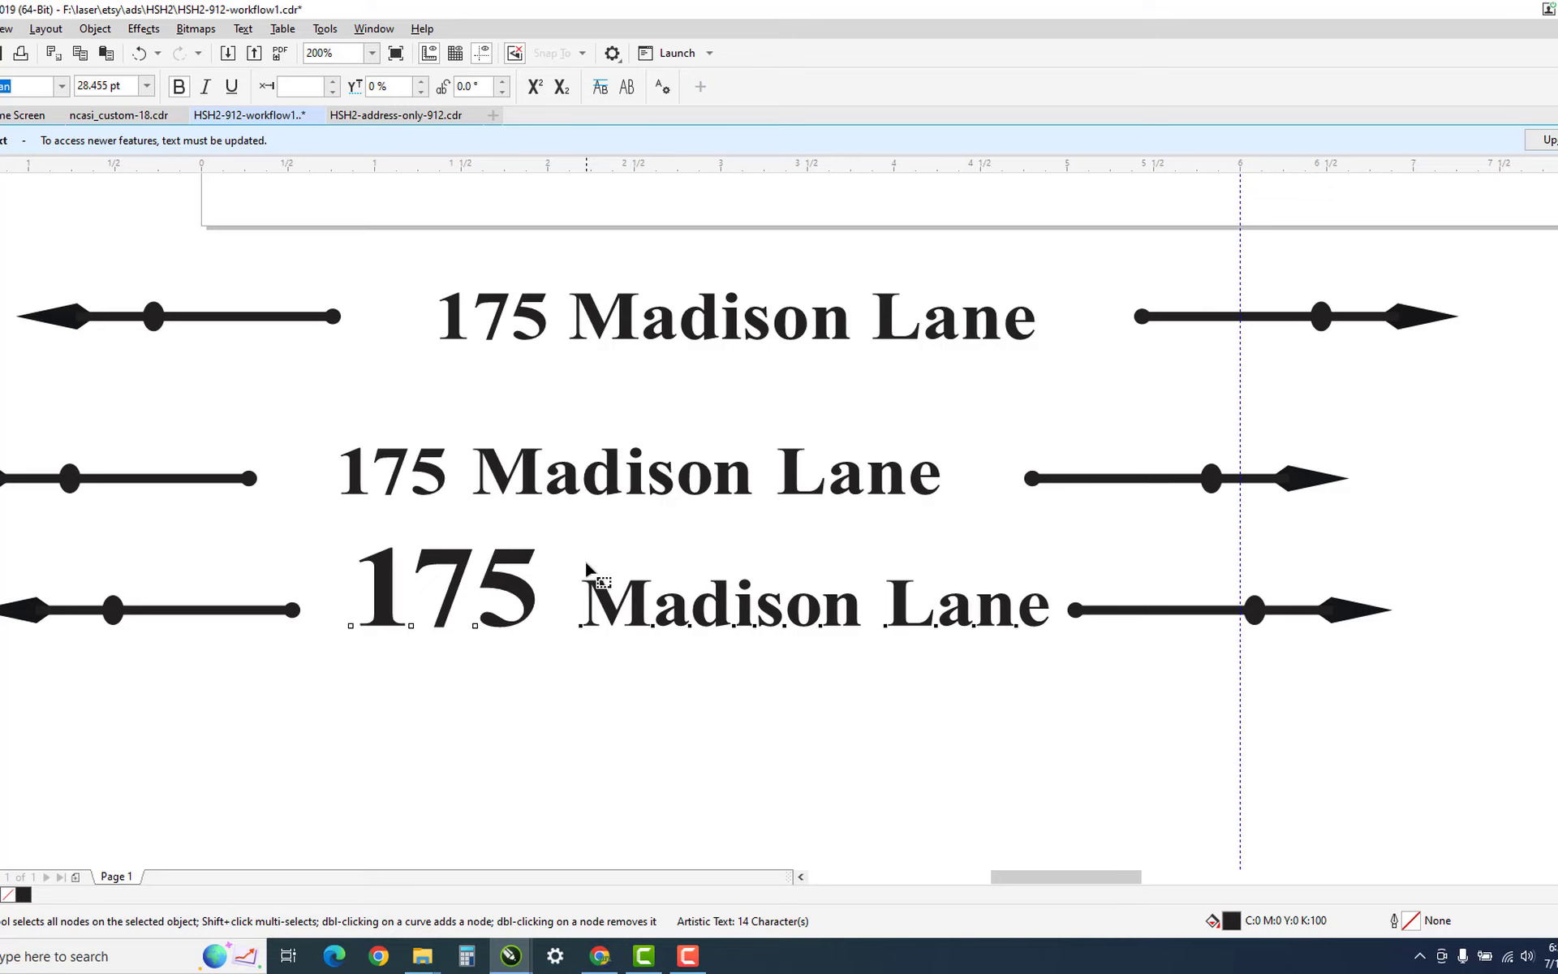
key("Left")
key("Left")
key("Left")
key("Left")
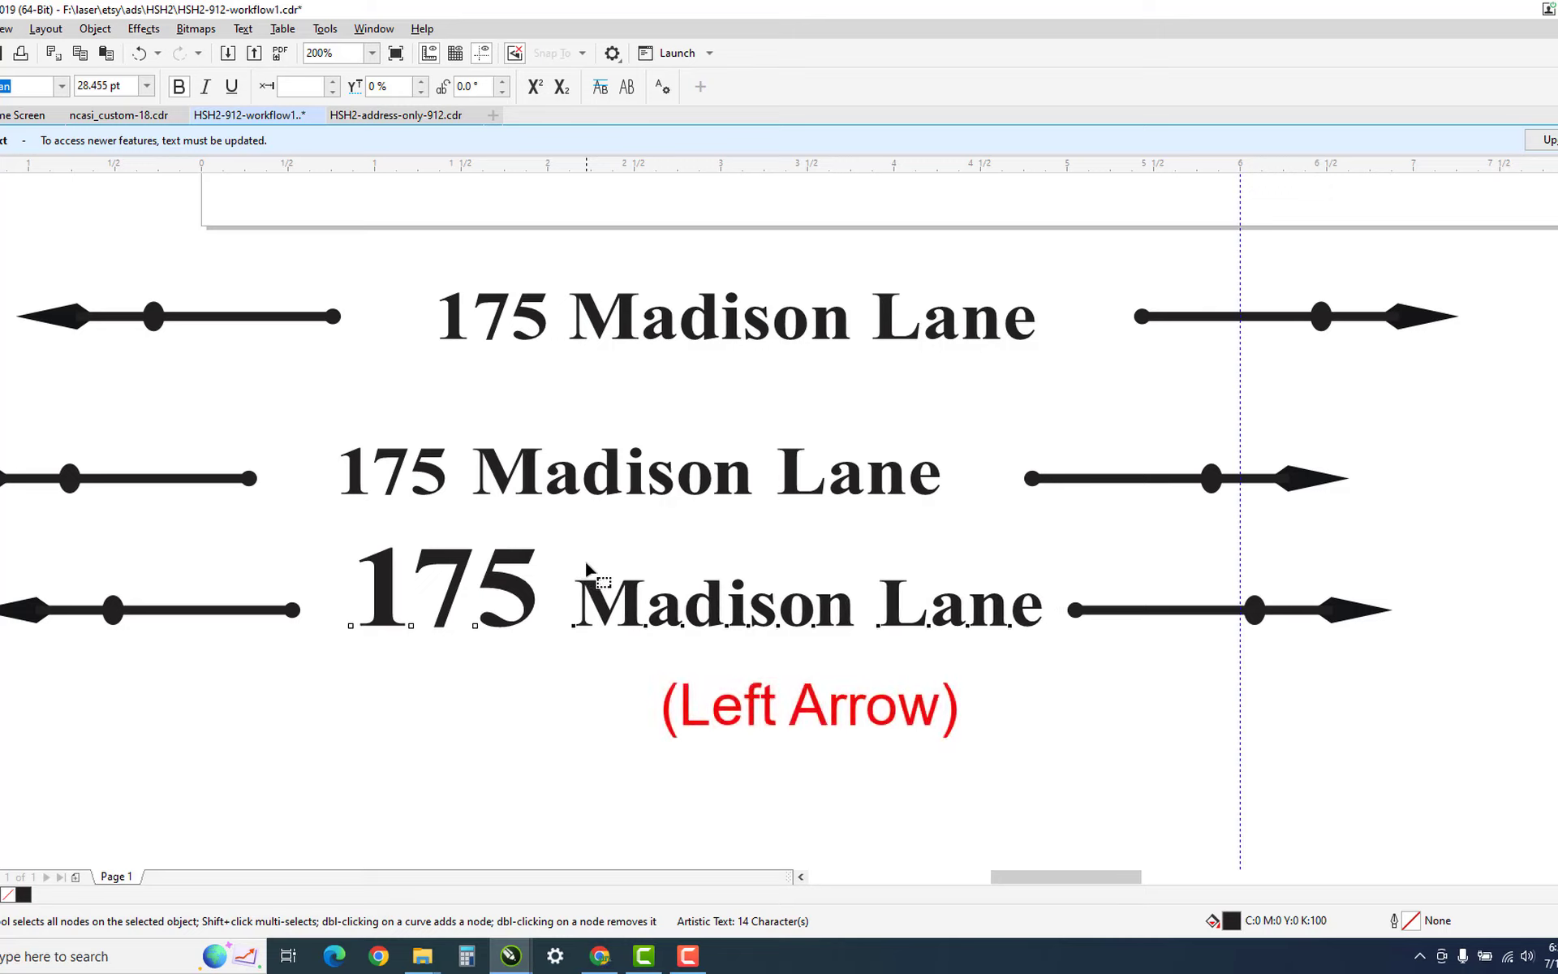
key("Left")
key("Left")
key("Left")
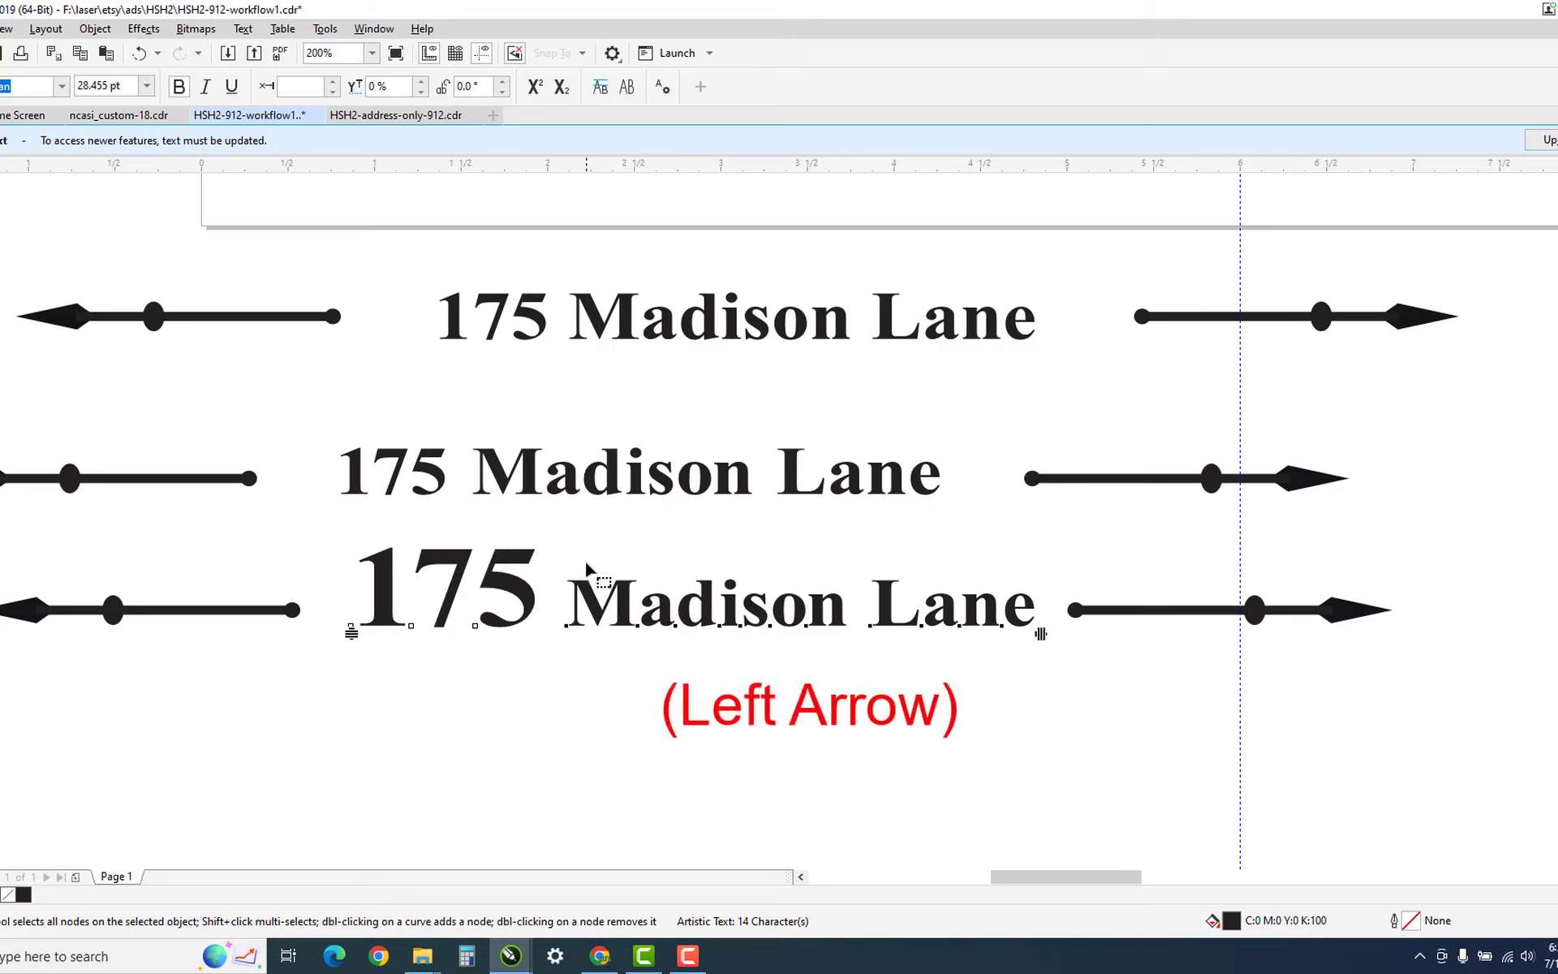
left_click(490, 661)
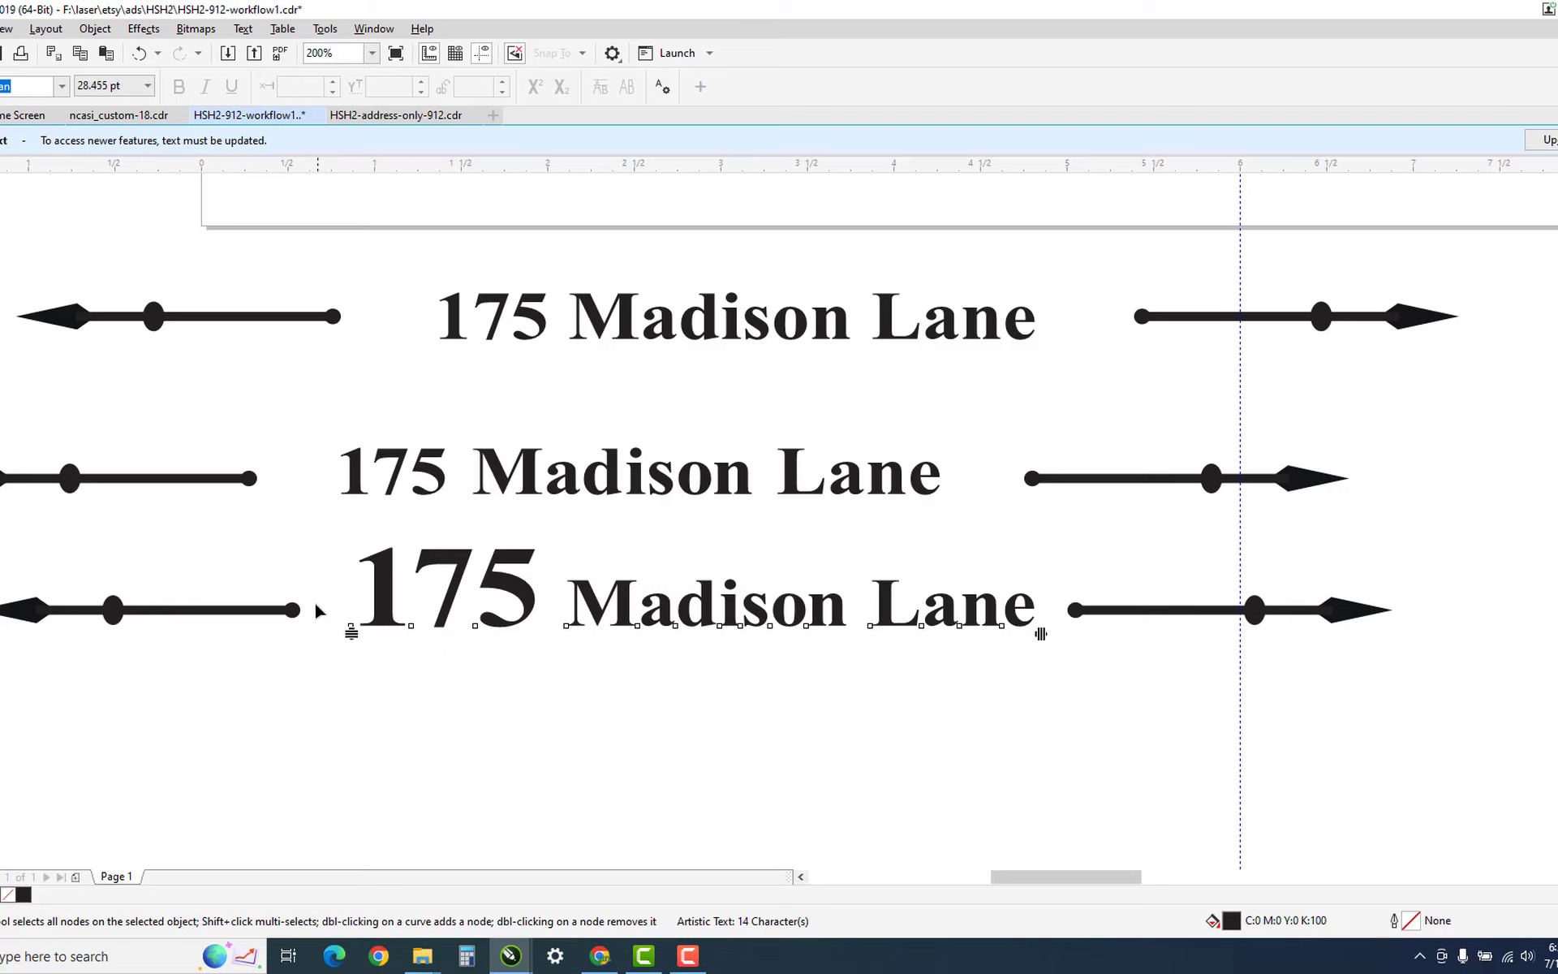
left_click_drag(316, 605, 366, 662)
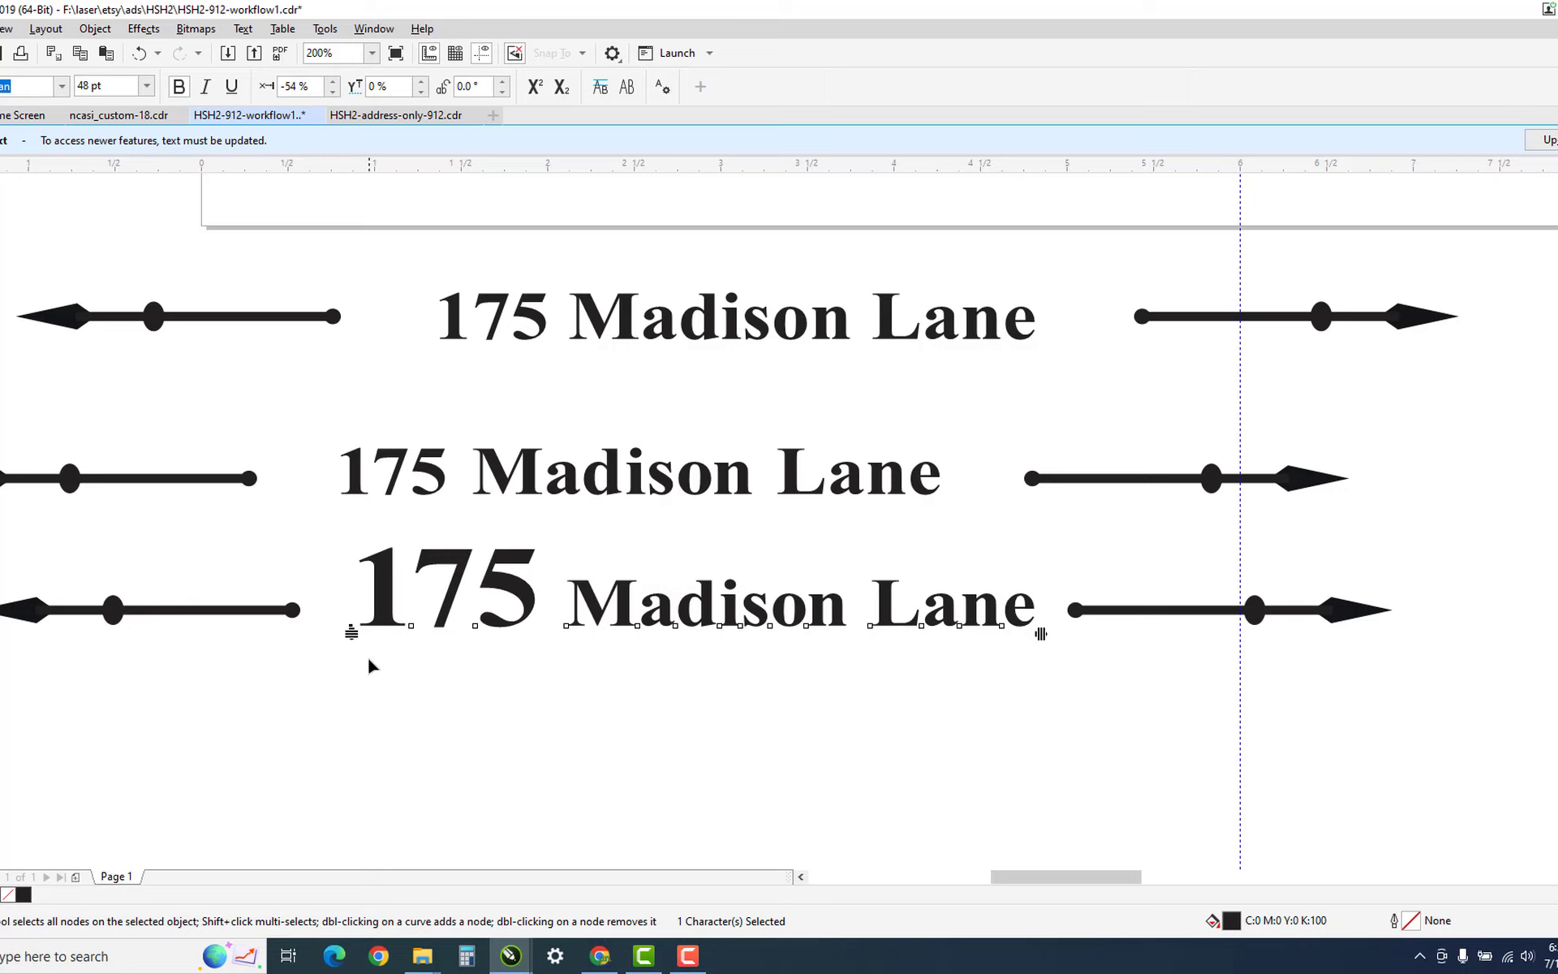
key("Up")
key("Up")
key("Up")
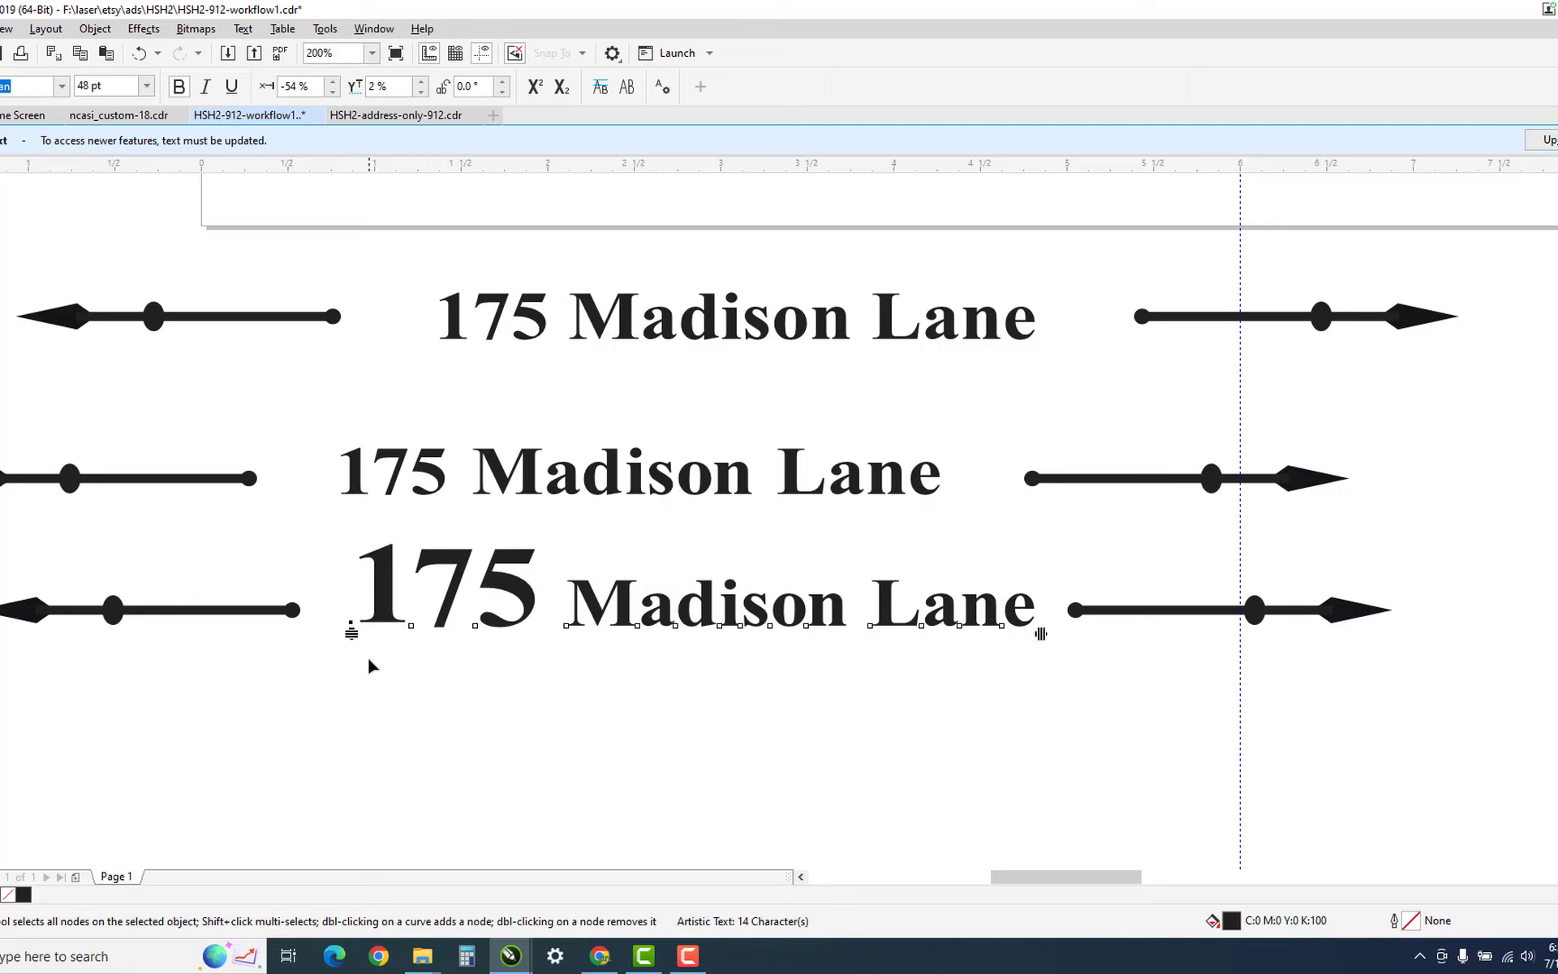
key("Up")
key("Up")
key("Up")
key("Up")
key("Up")
left_click(475, 623)
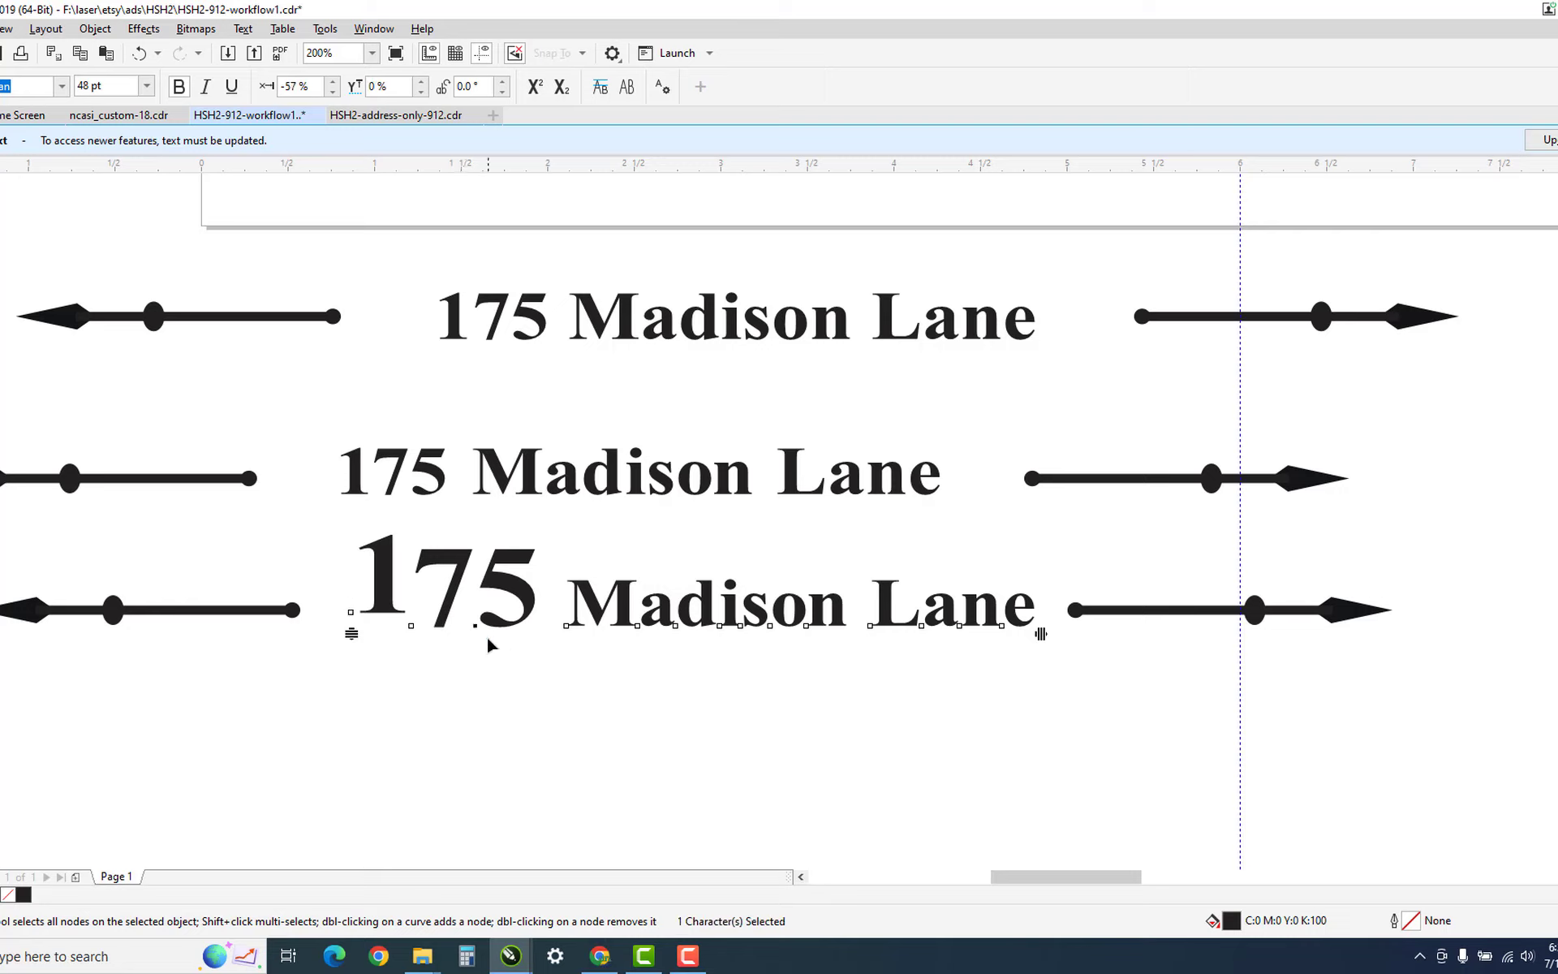
key("Down")
key("Down")
key("Down")
key("Down")
key("Down")
key("Down")
key("Down")
key("Down")
key("Down")
key("Down")
key("Down")
key("Down")
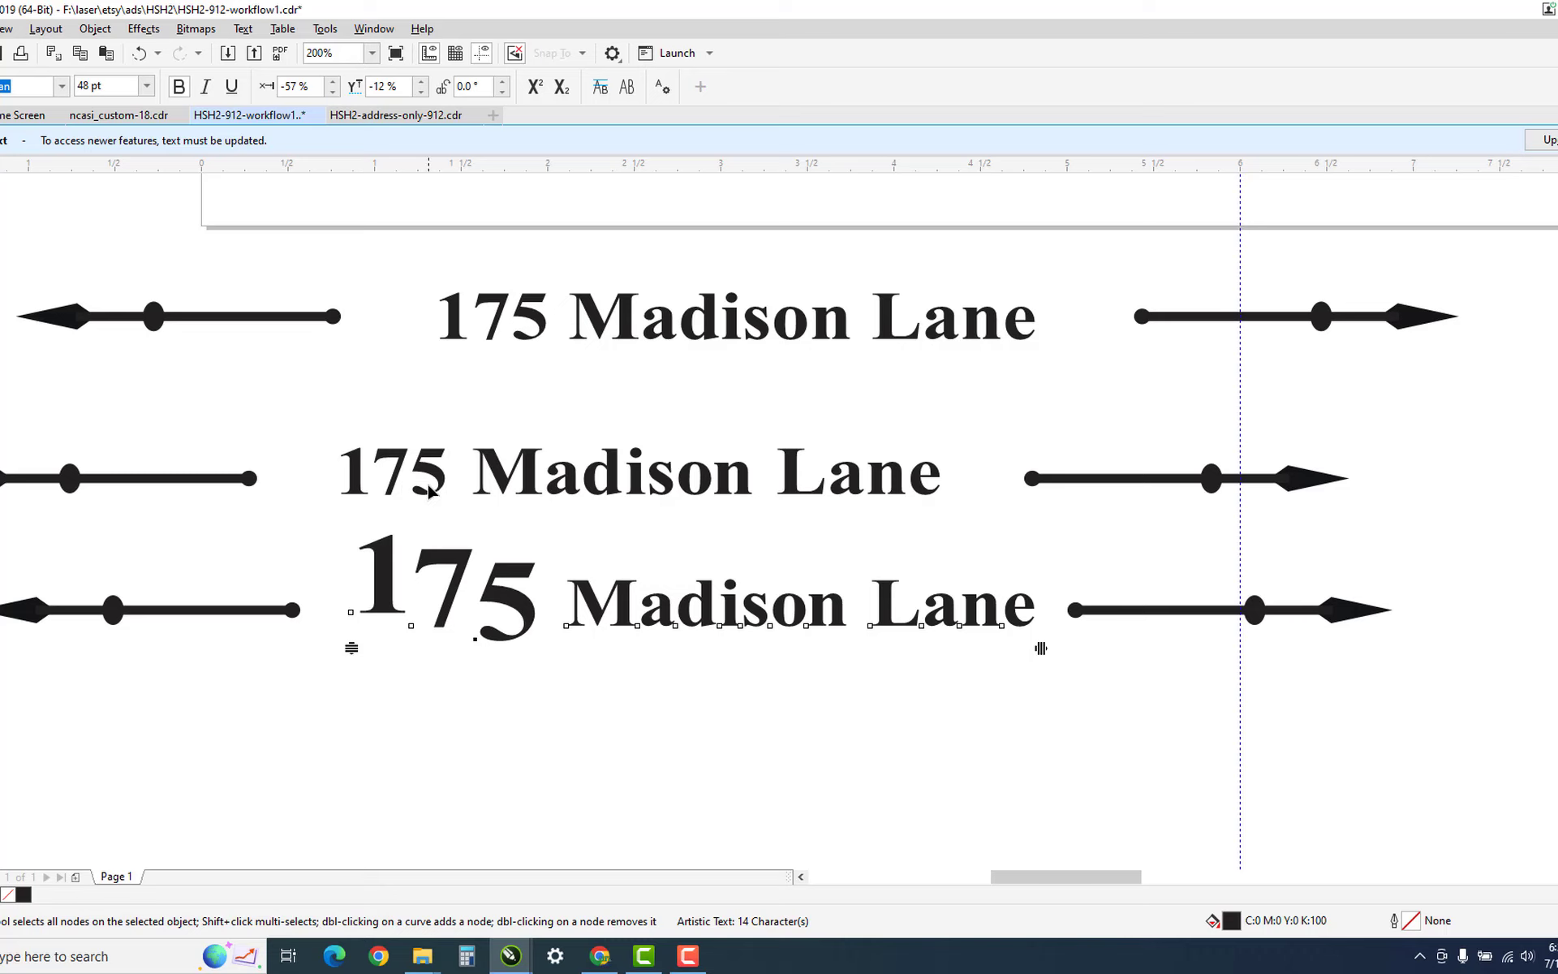
Move the second arrow-framed address group up onto the red panel and zoom in on it.
scroll(428, 487, "down", 1)
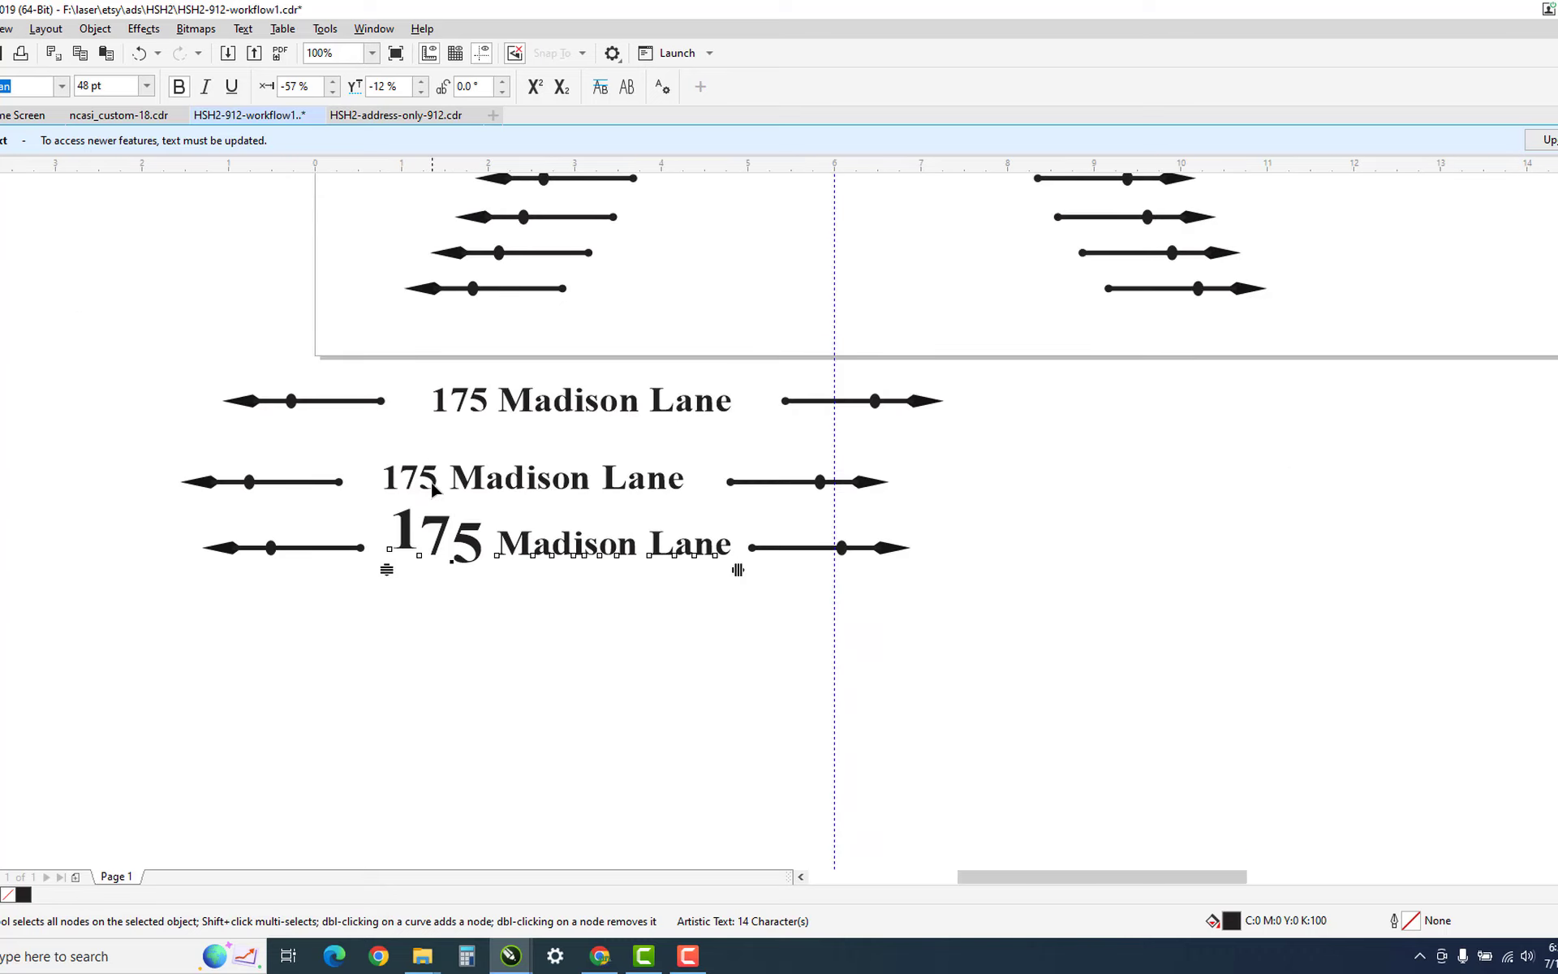
scroll(433, 487, "down", 1)
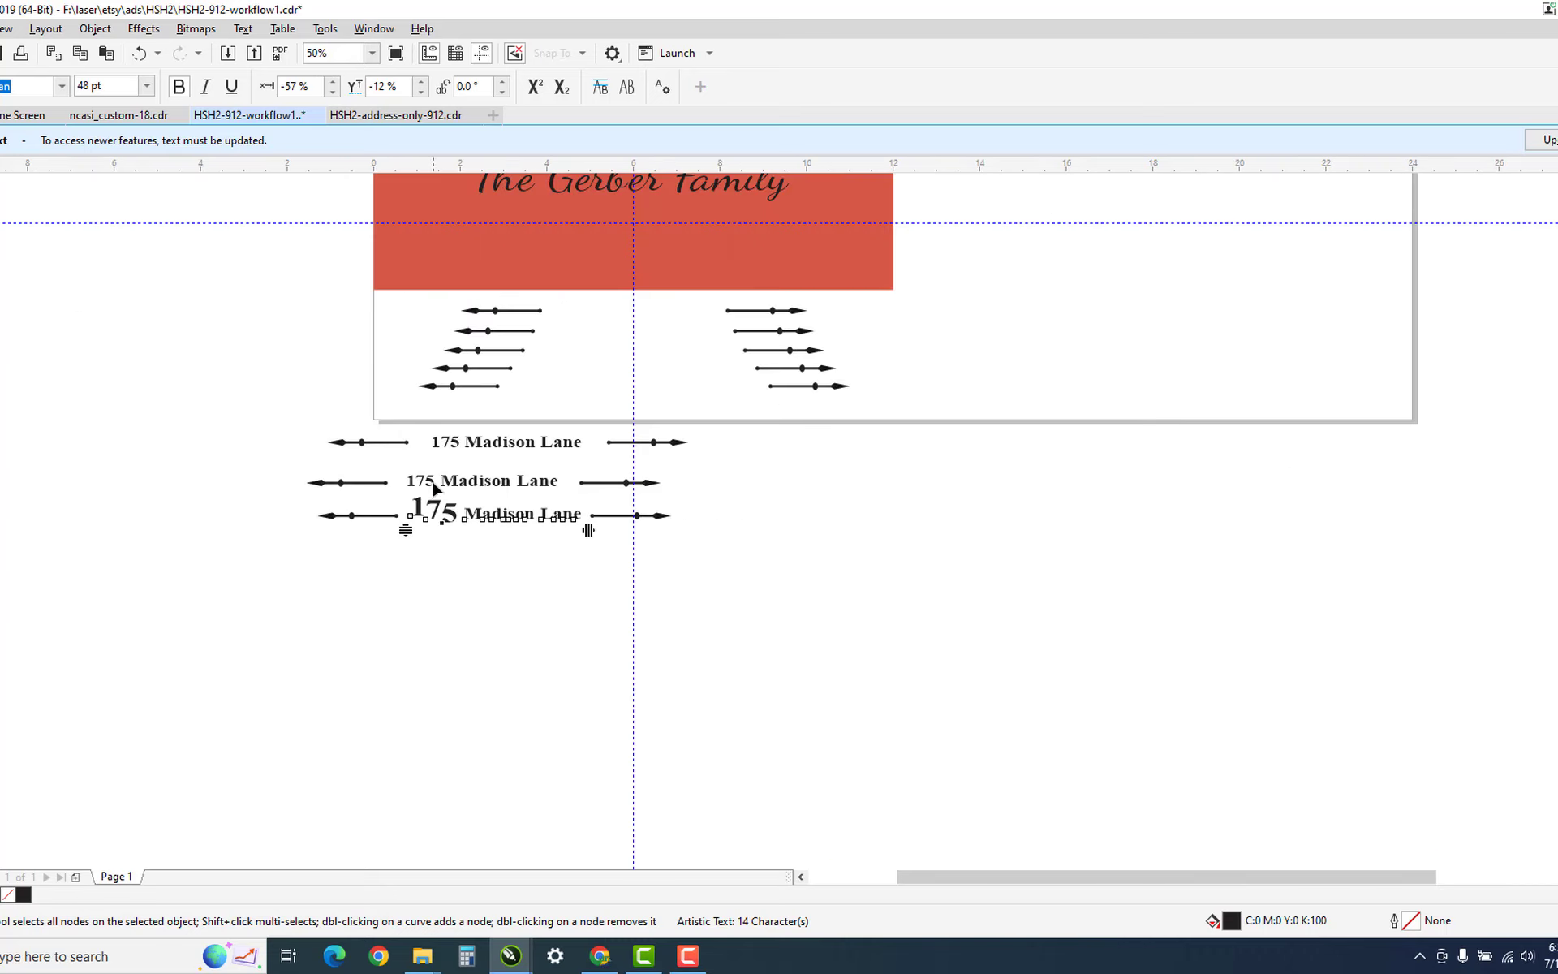
key("Escape")
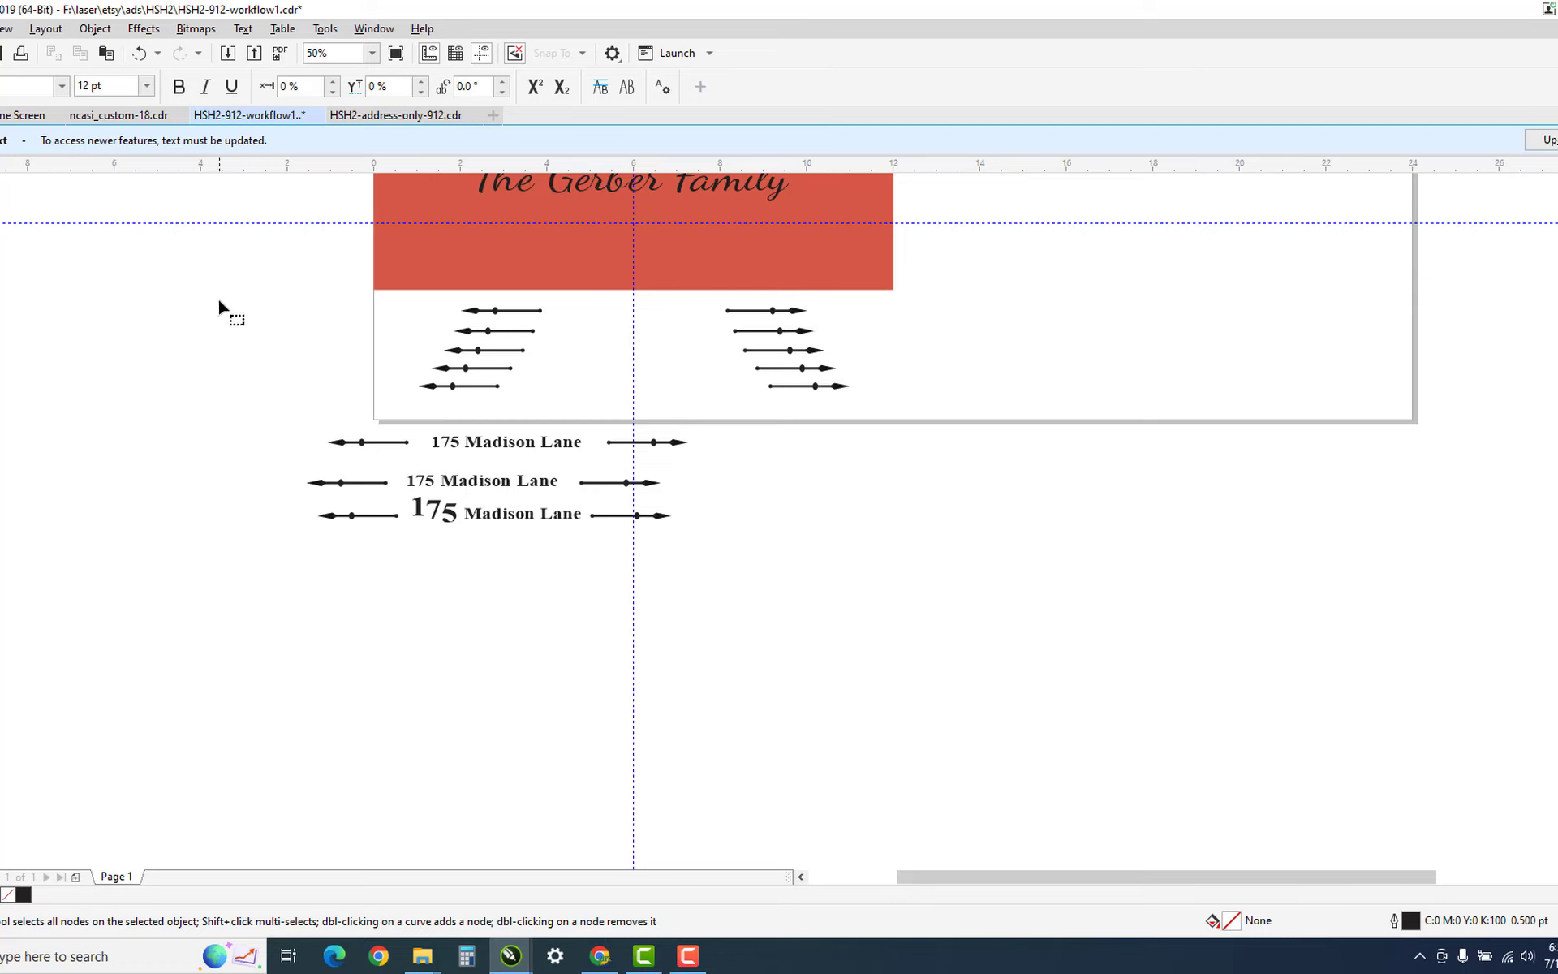
key("space")
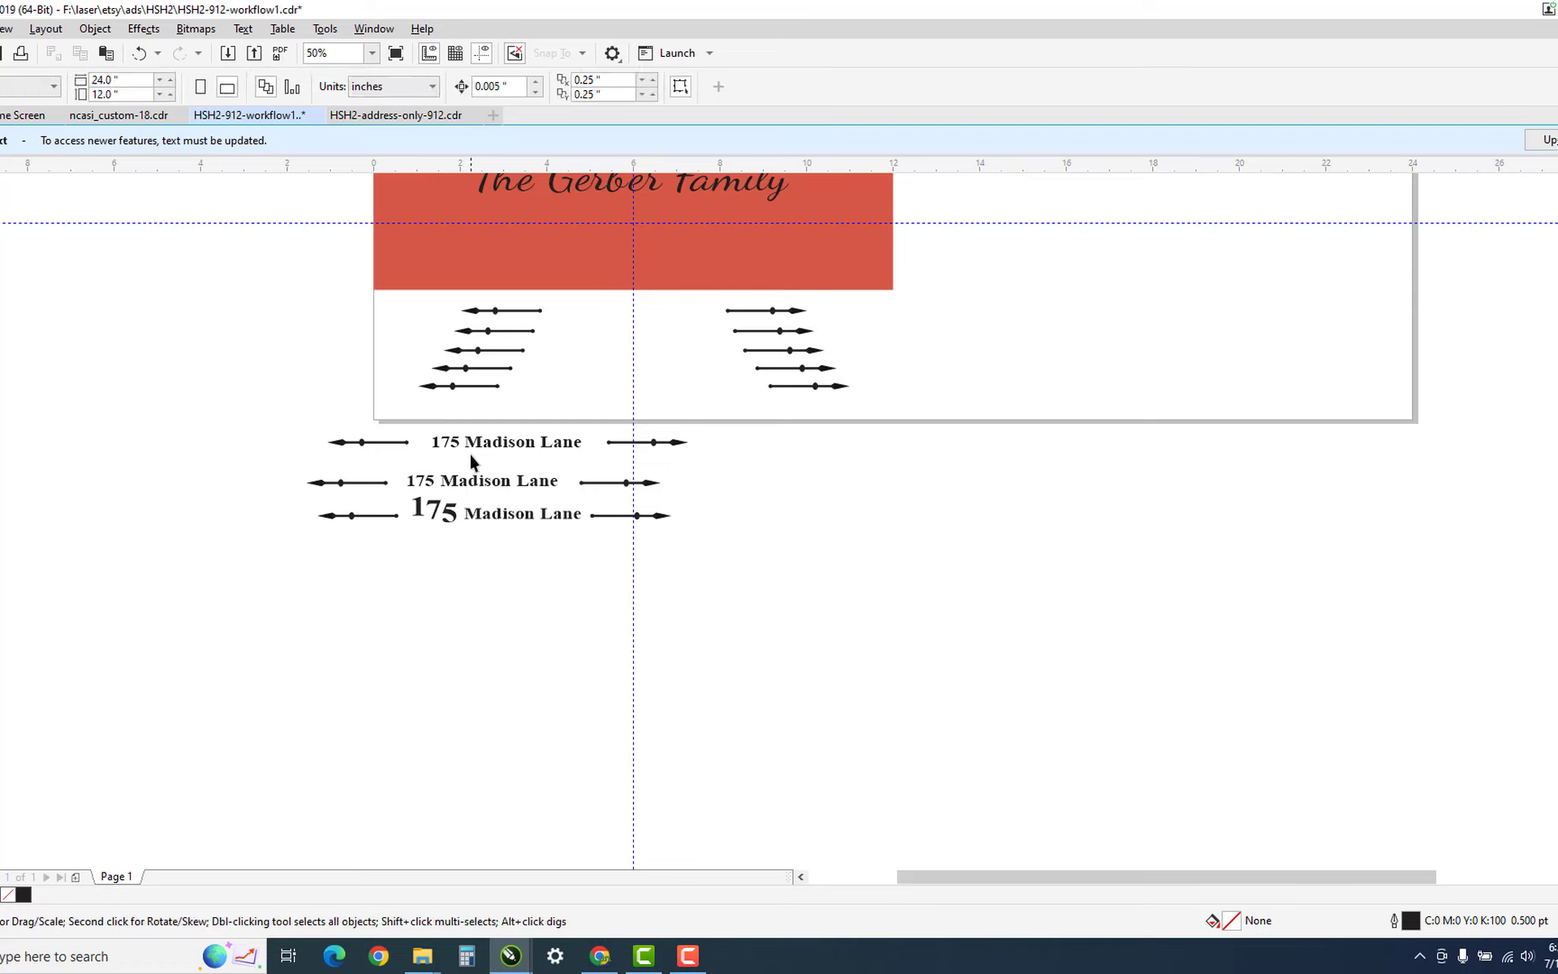
left_click(470, 487)
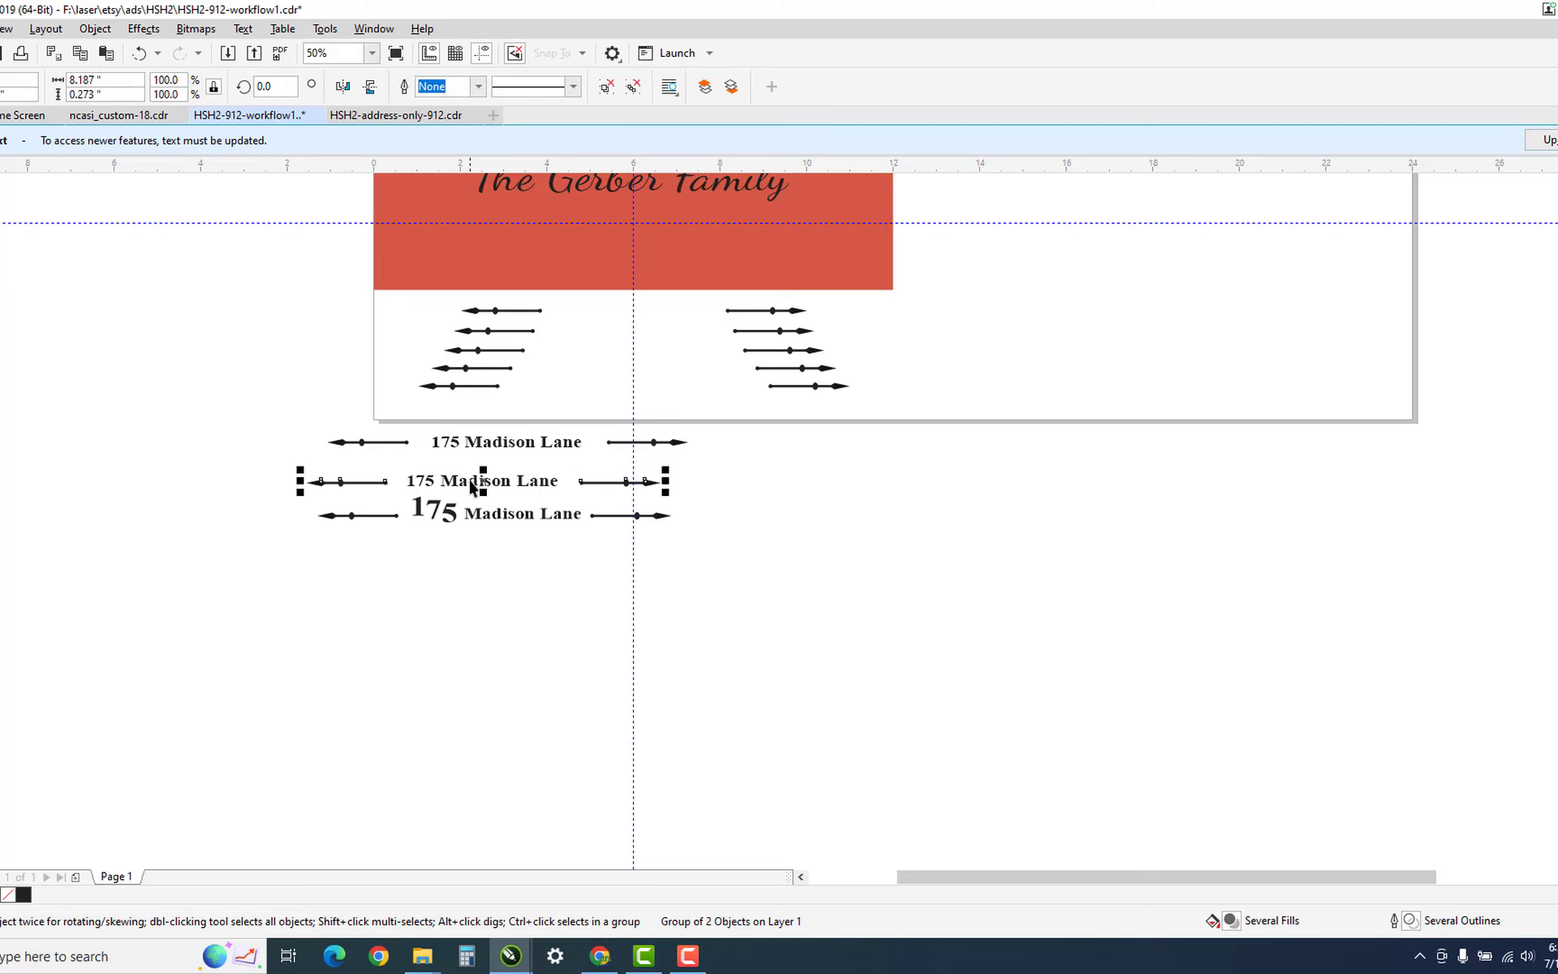
left_click_drag(471, 486, 614, 233)
key("z")
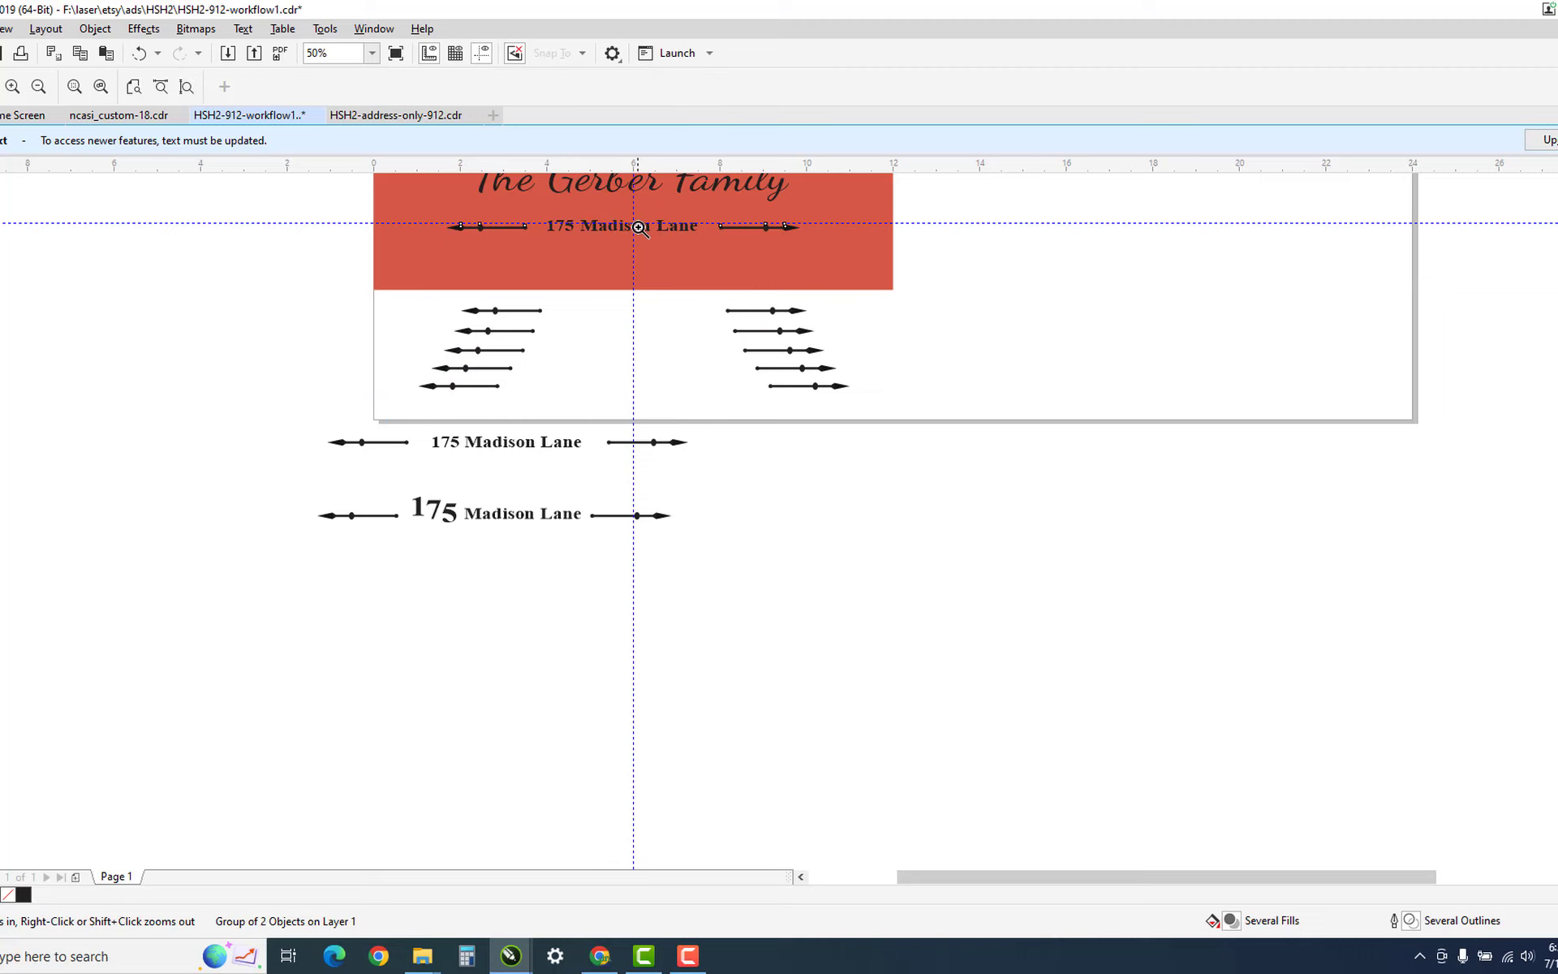
left_click(639, 227)
Zoom closer on the address line and try selecting the horizontal guideline through it.
left_click(759, 517)
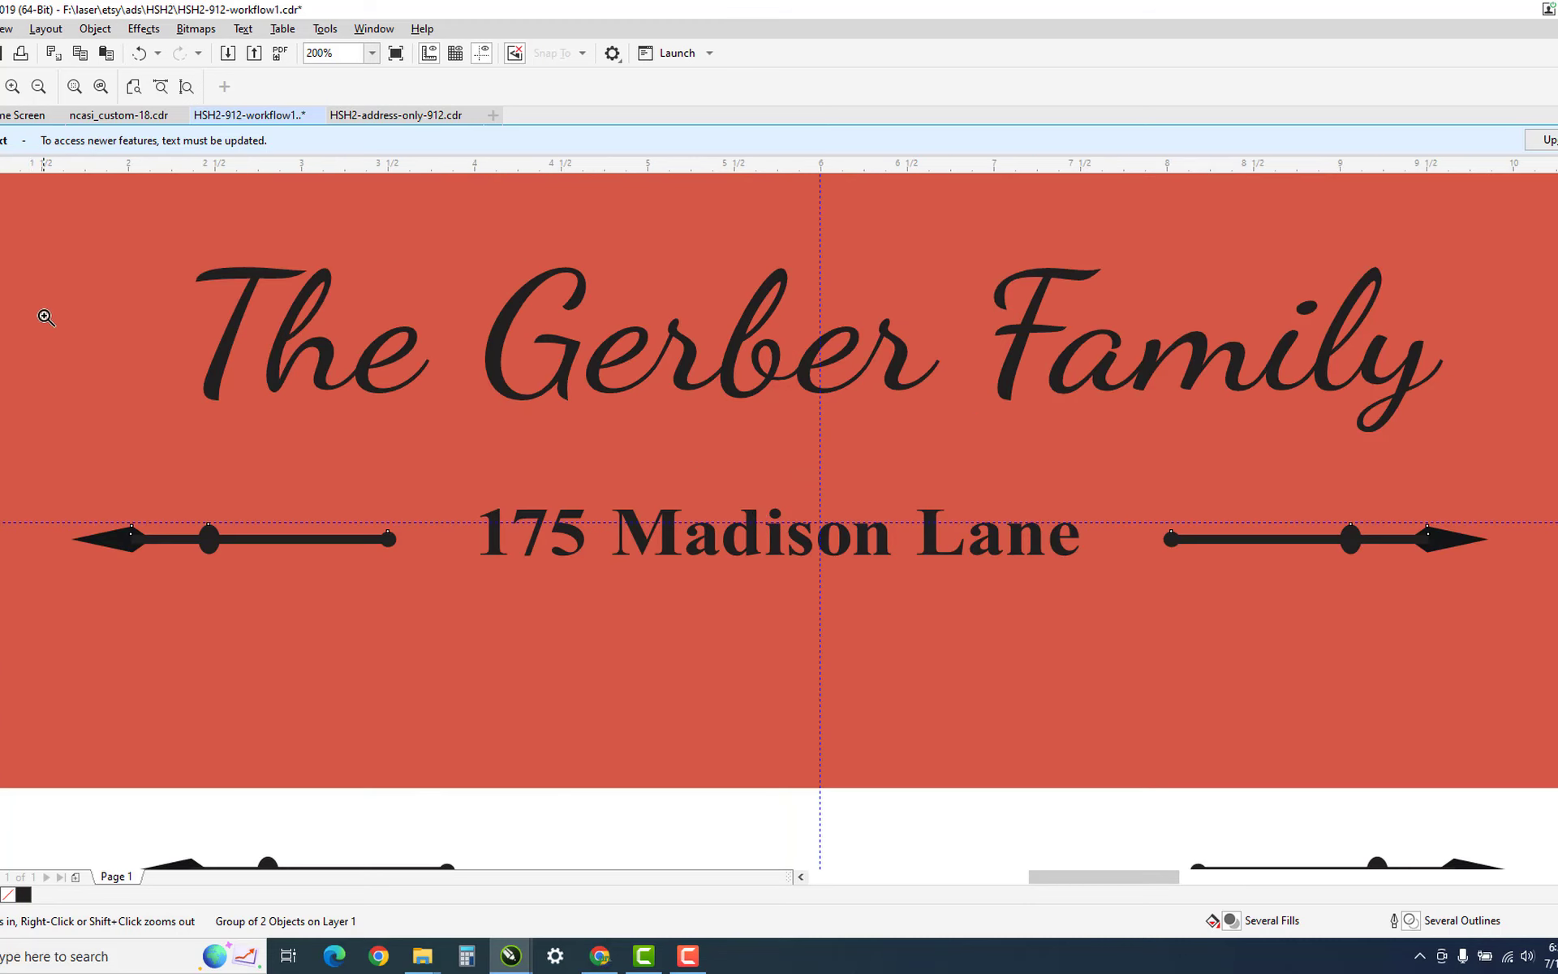
key("space")
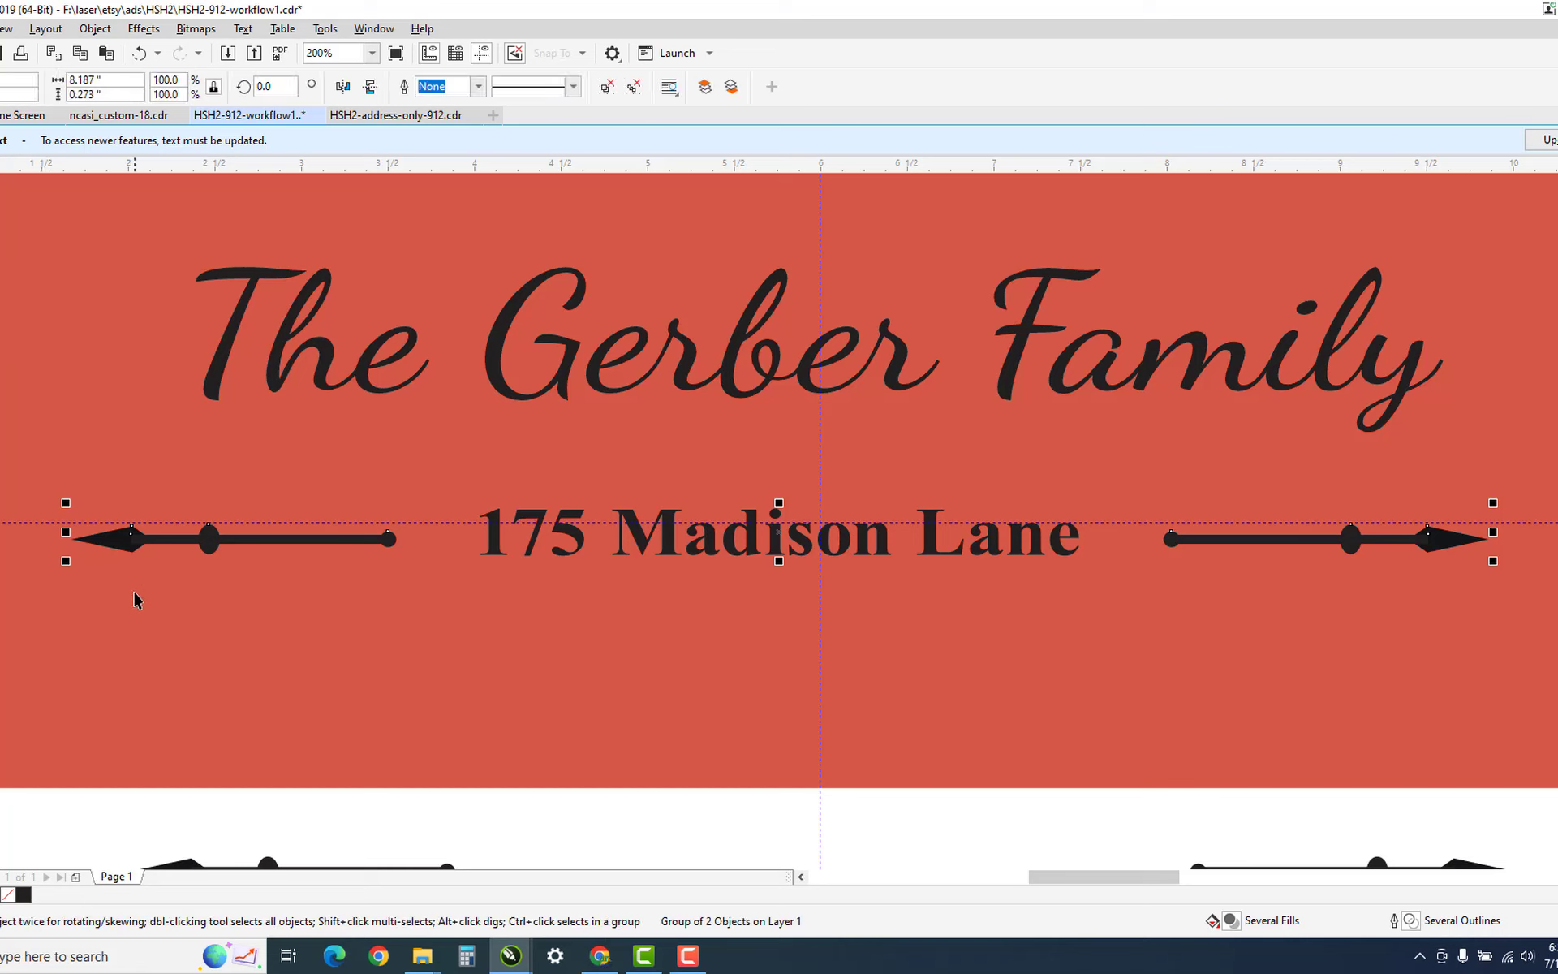
left_click(13, 522)
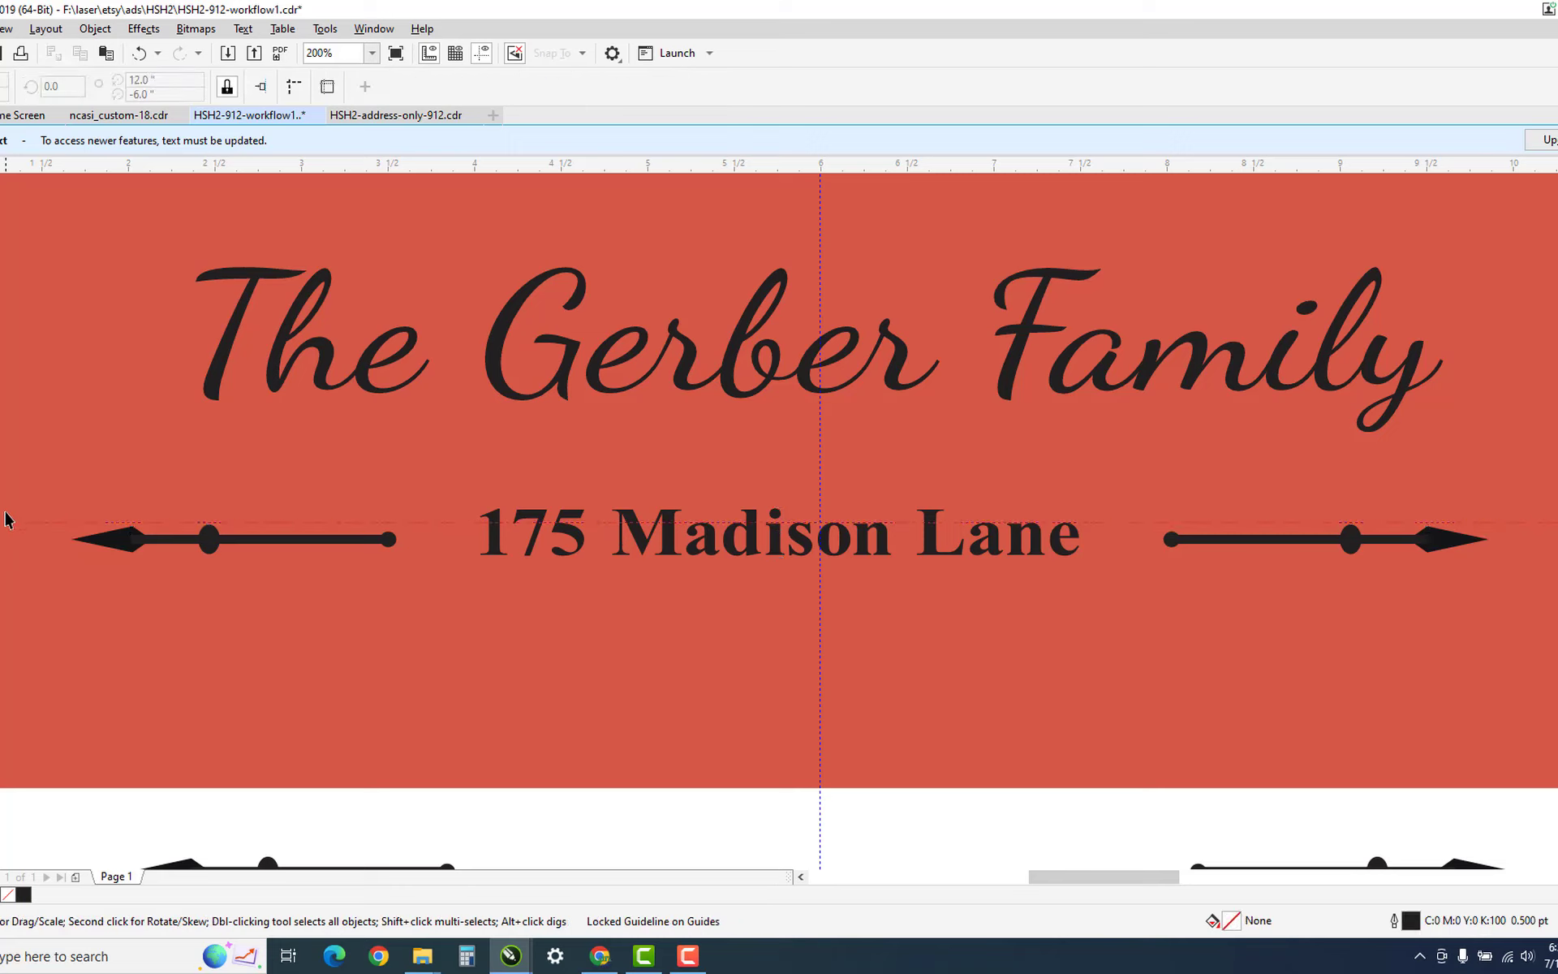
left_click(2, 557)
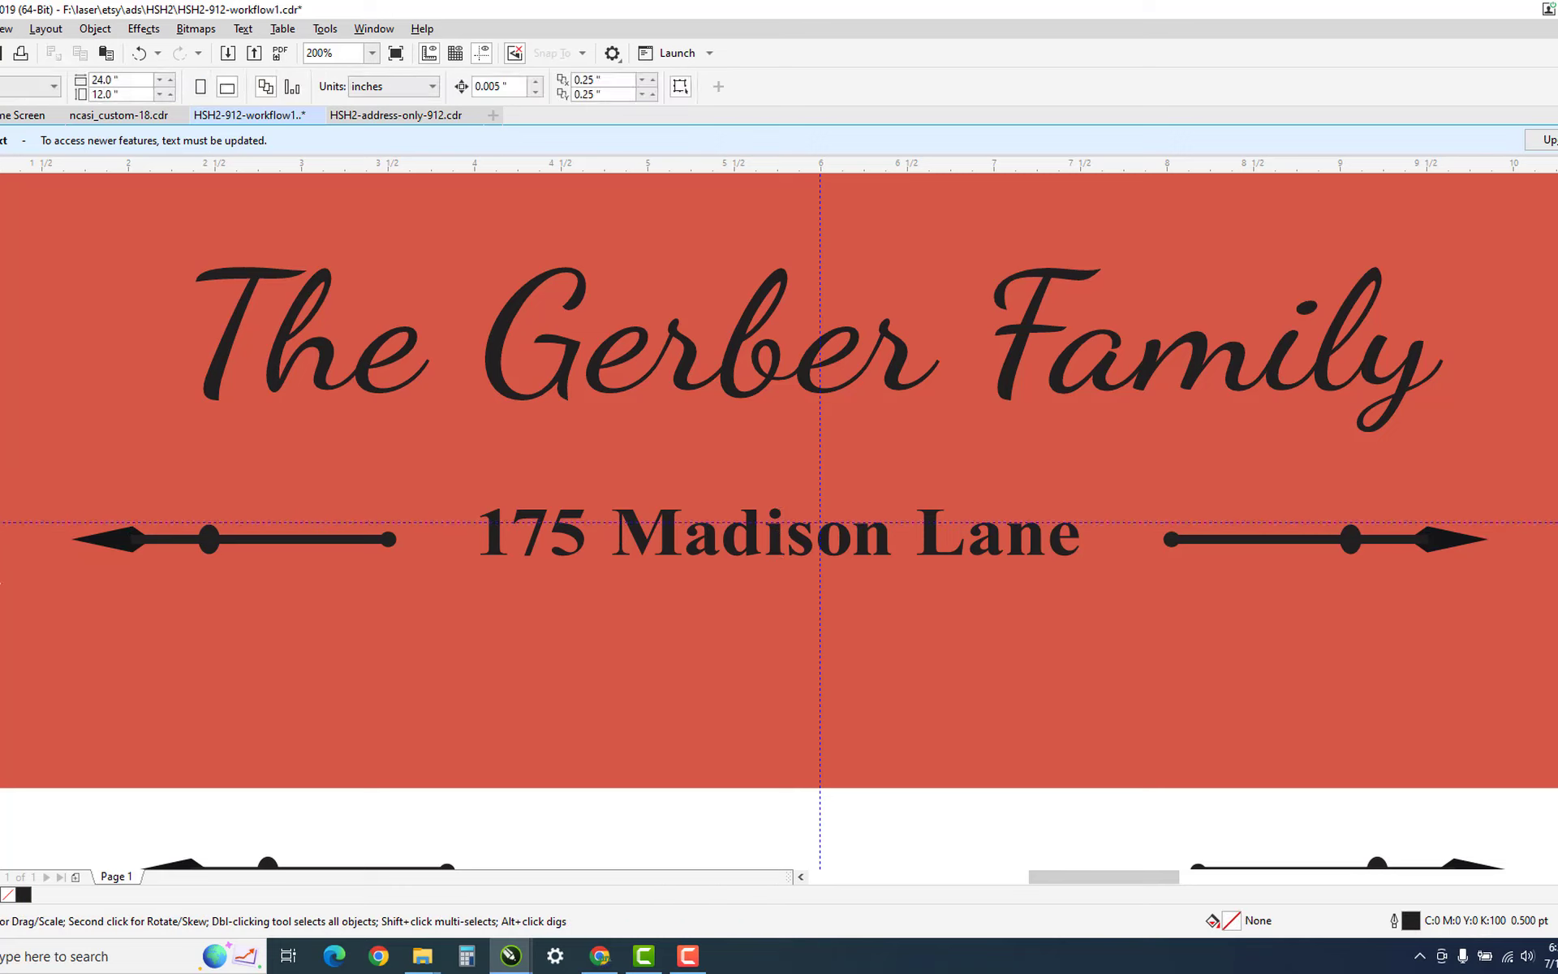
Unlock the horizontal guideline, lock it again, and select the address group.
right_click(38, 525)
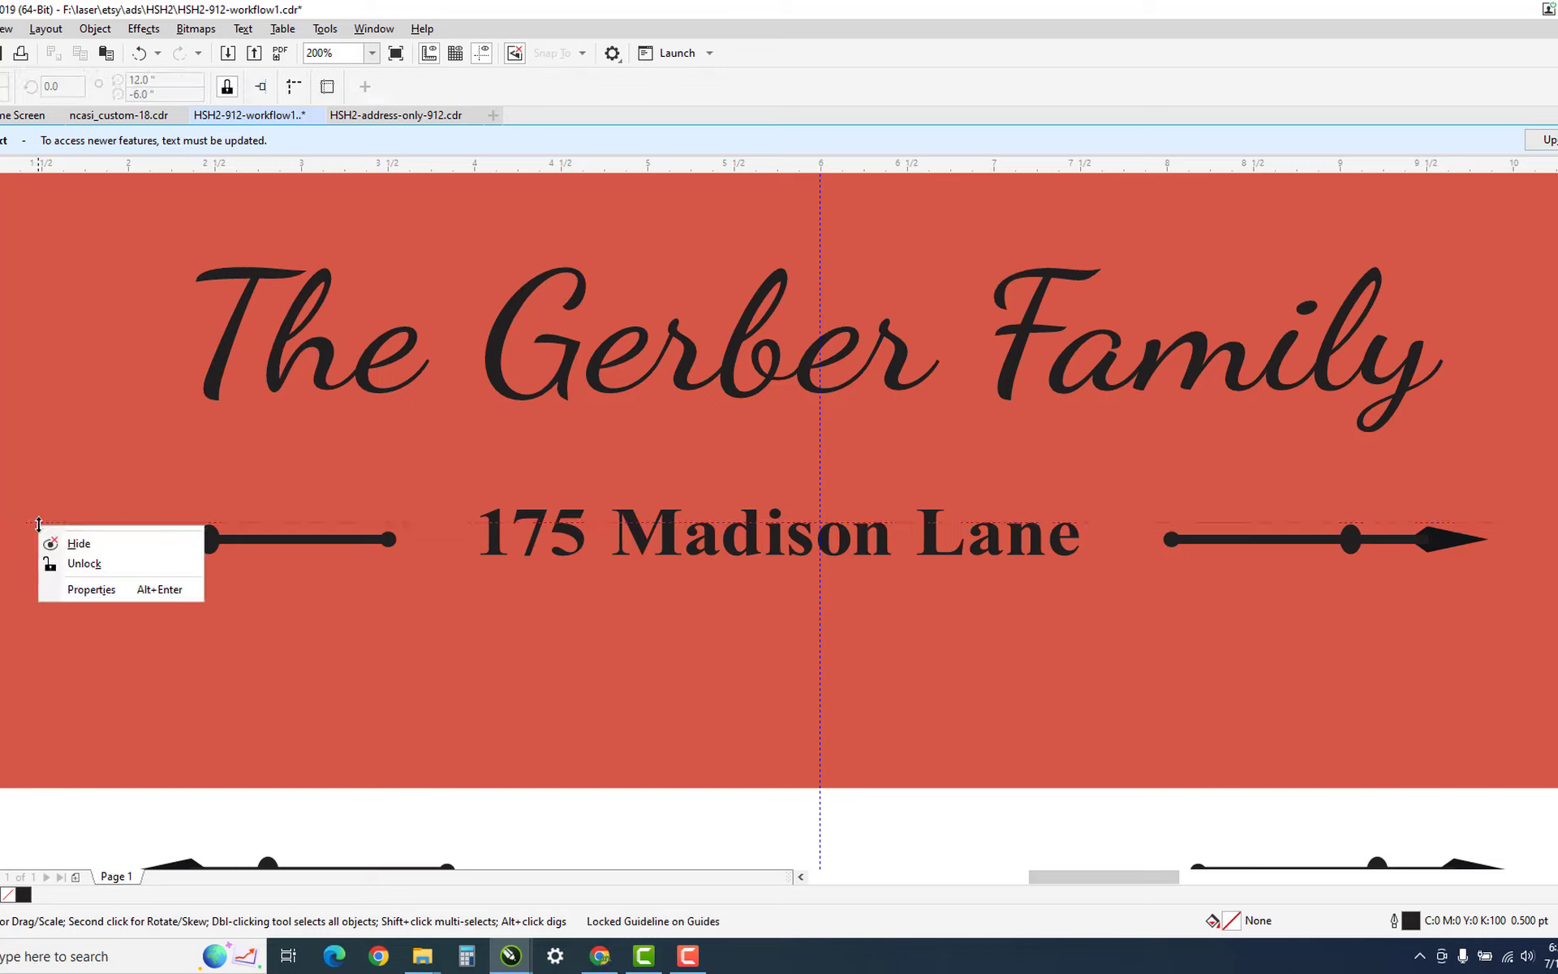
left_click(84, 563)
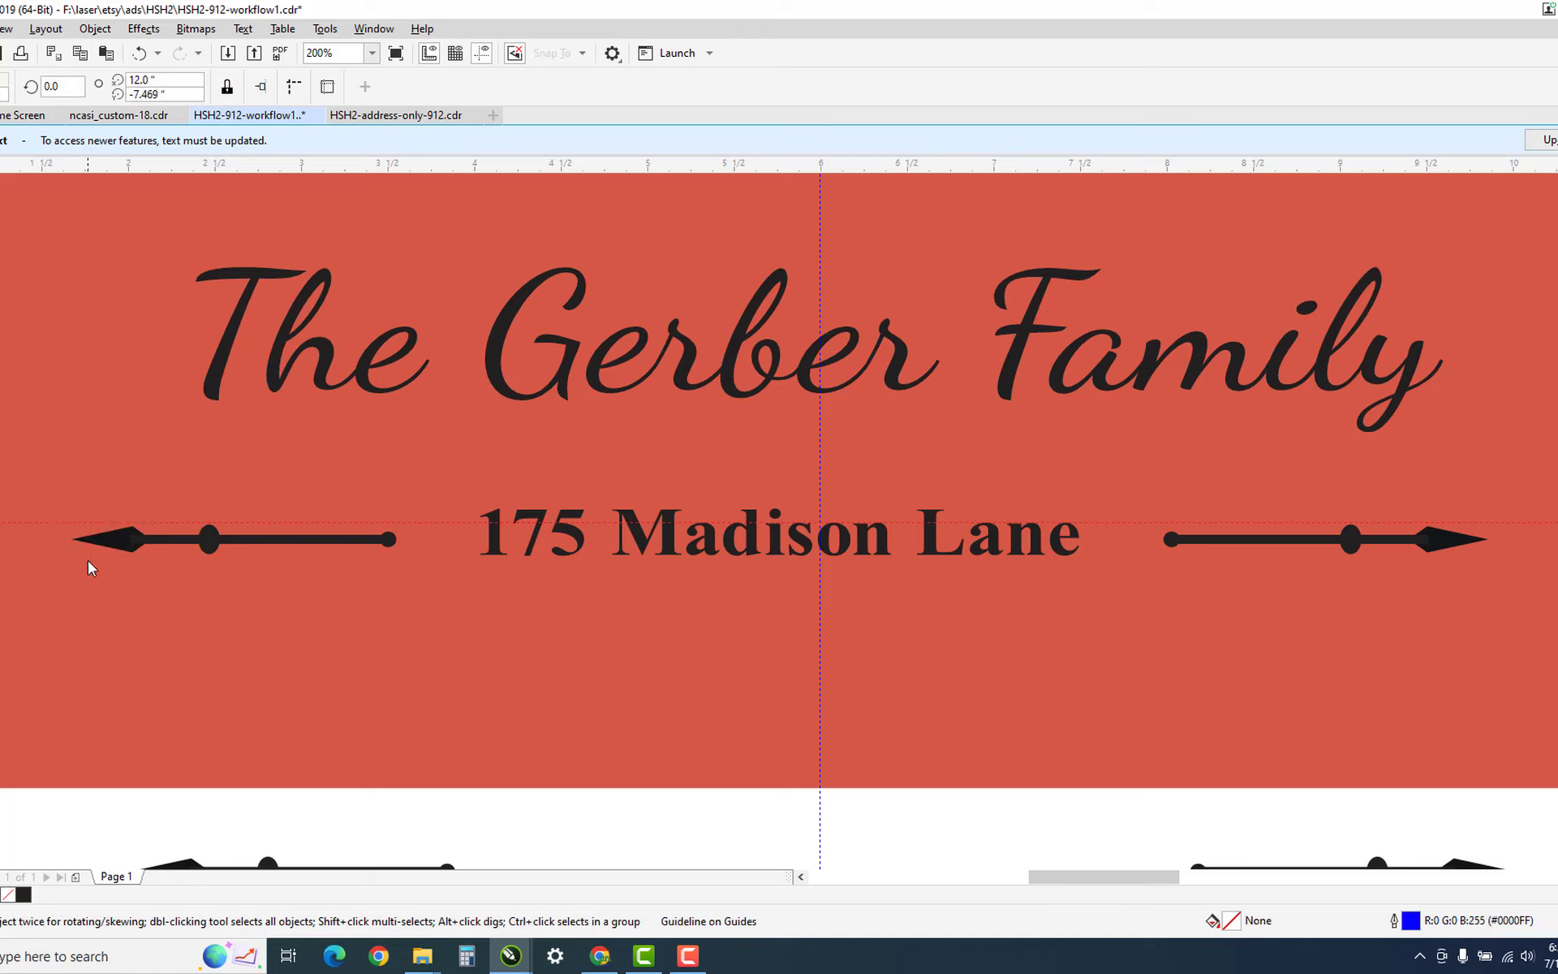
right_click(56, 523)
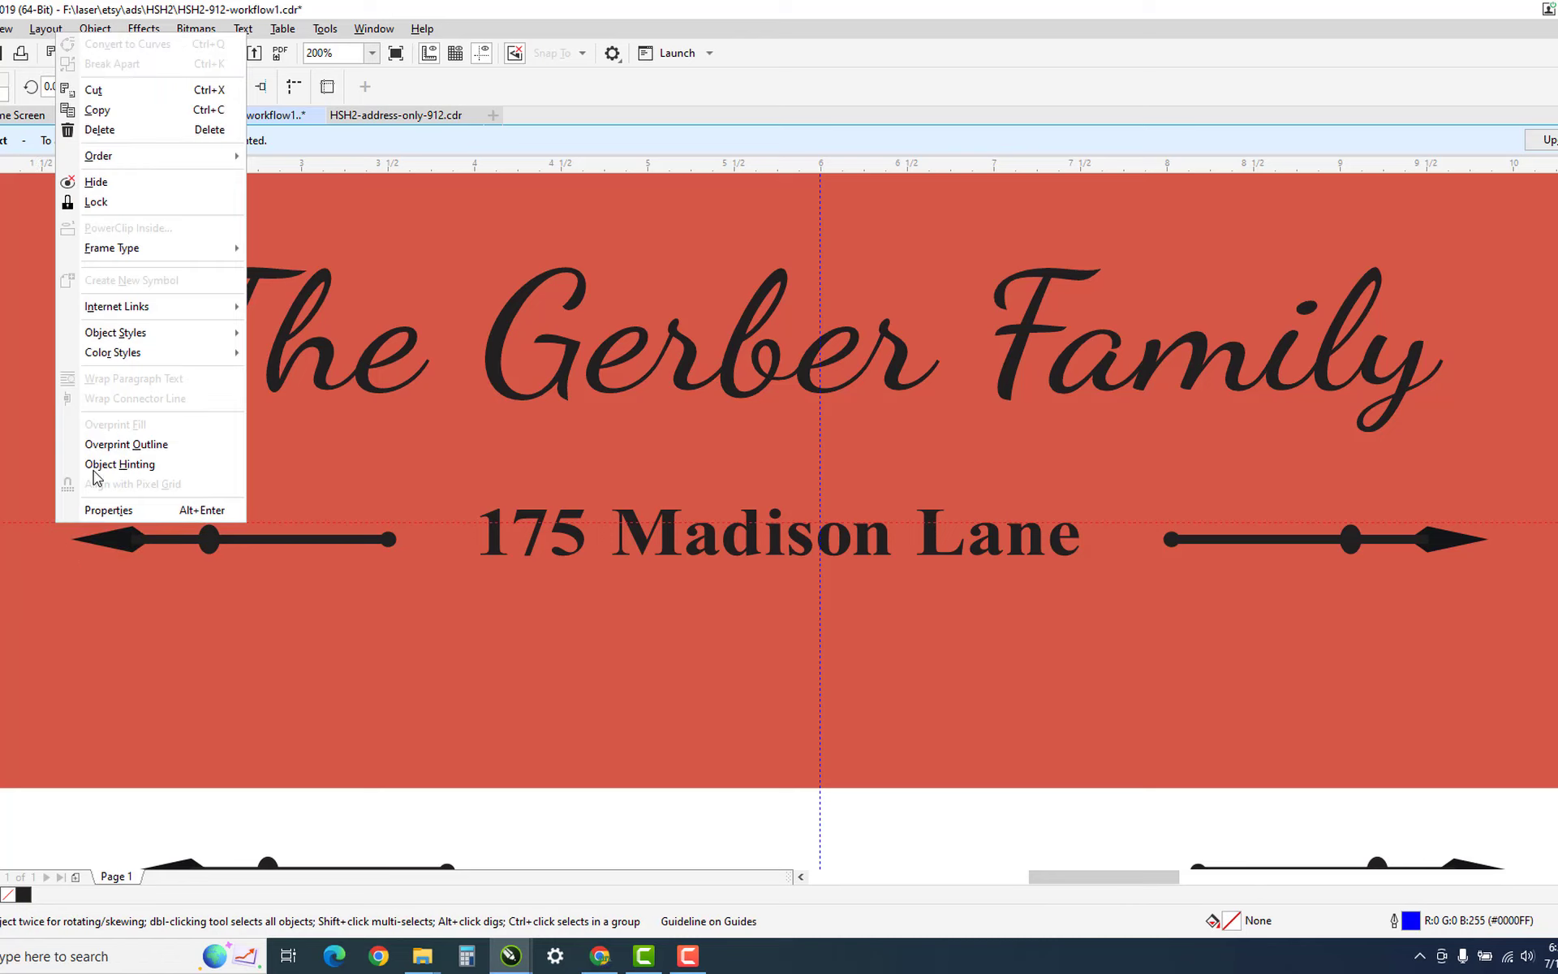
left_click(136, 202)
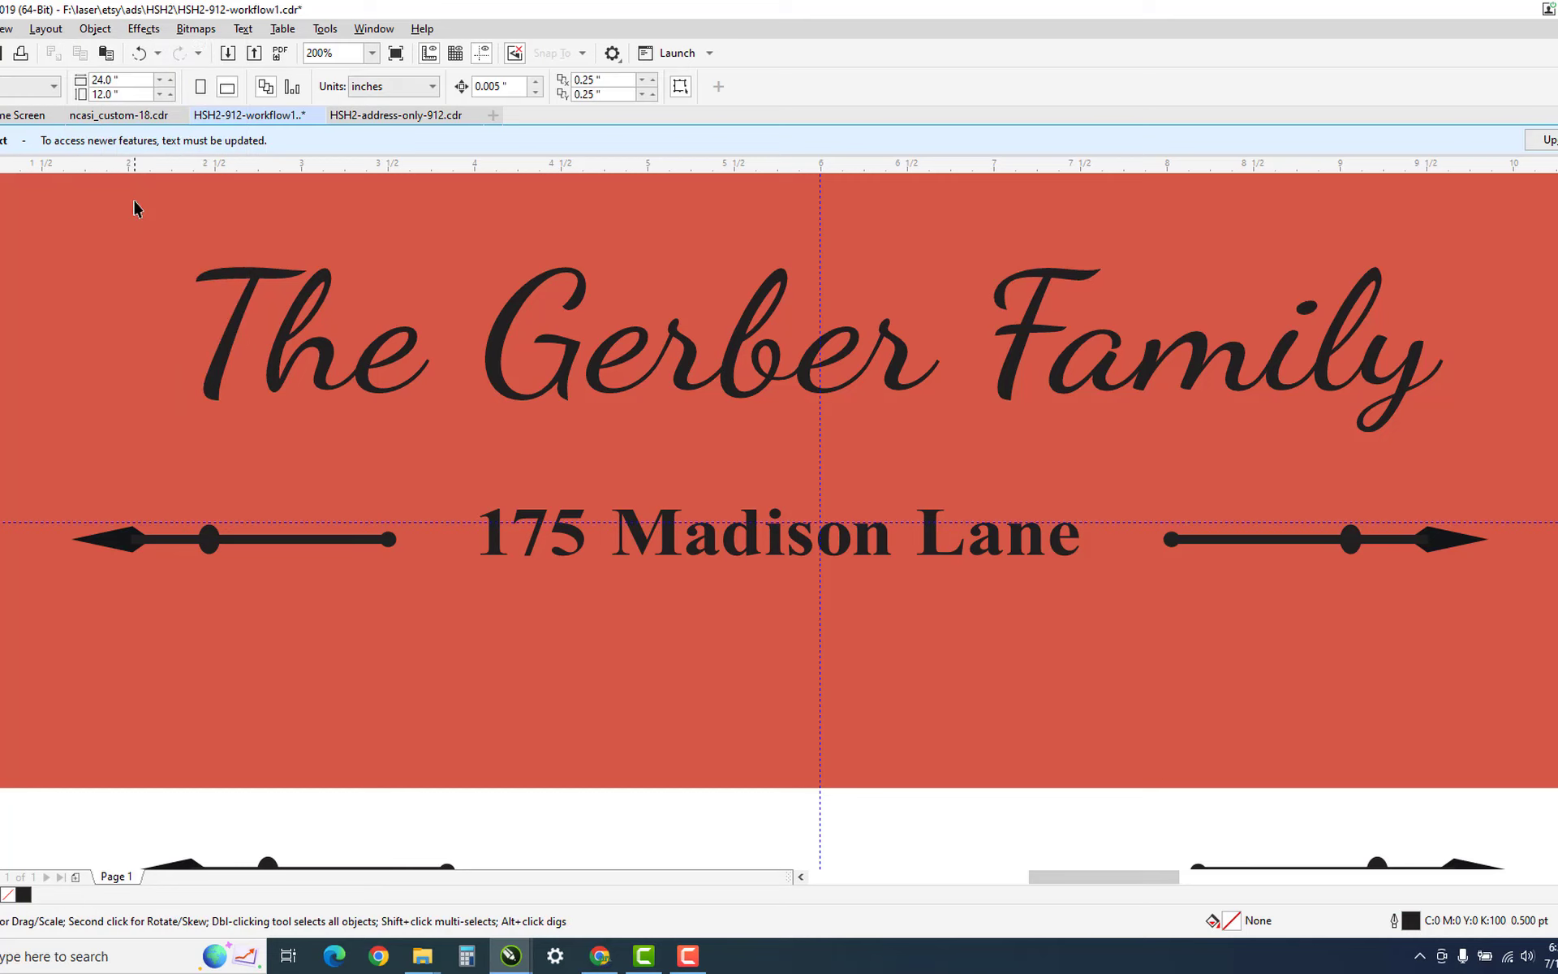
left_click(120, 540)
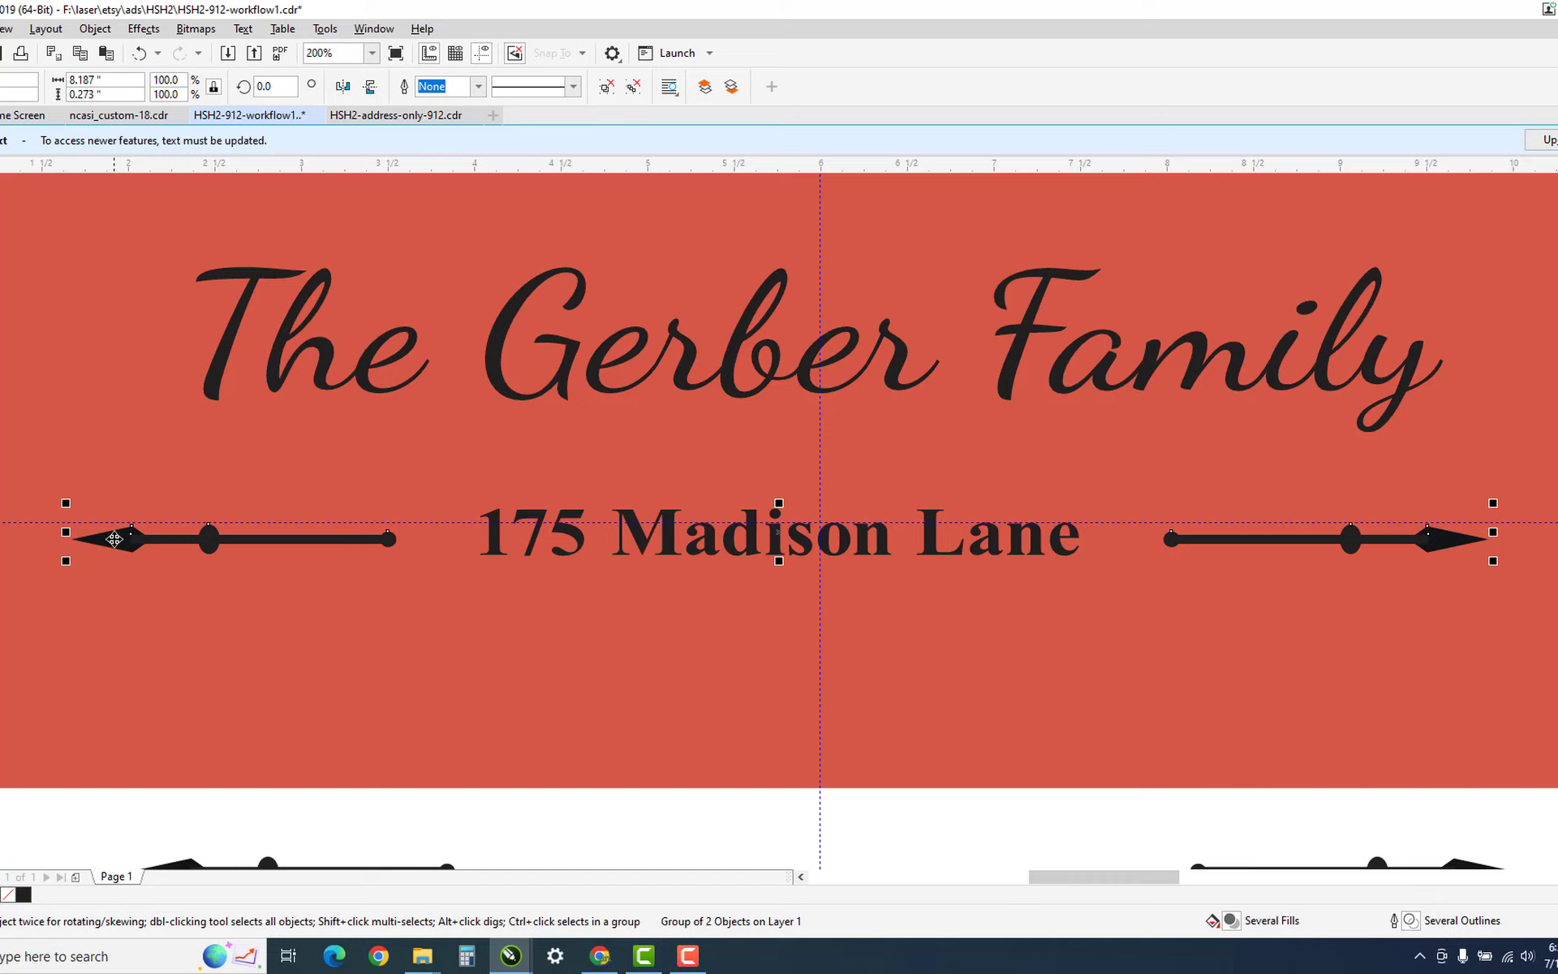
Drag the address group into place and nudge it up and left onto the guideline.
left_click_drag(114, 538, 159, 529)
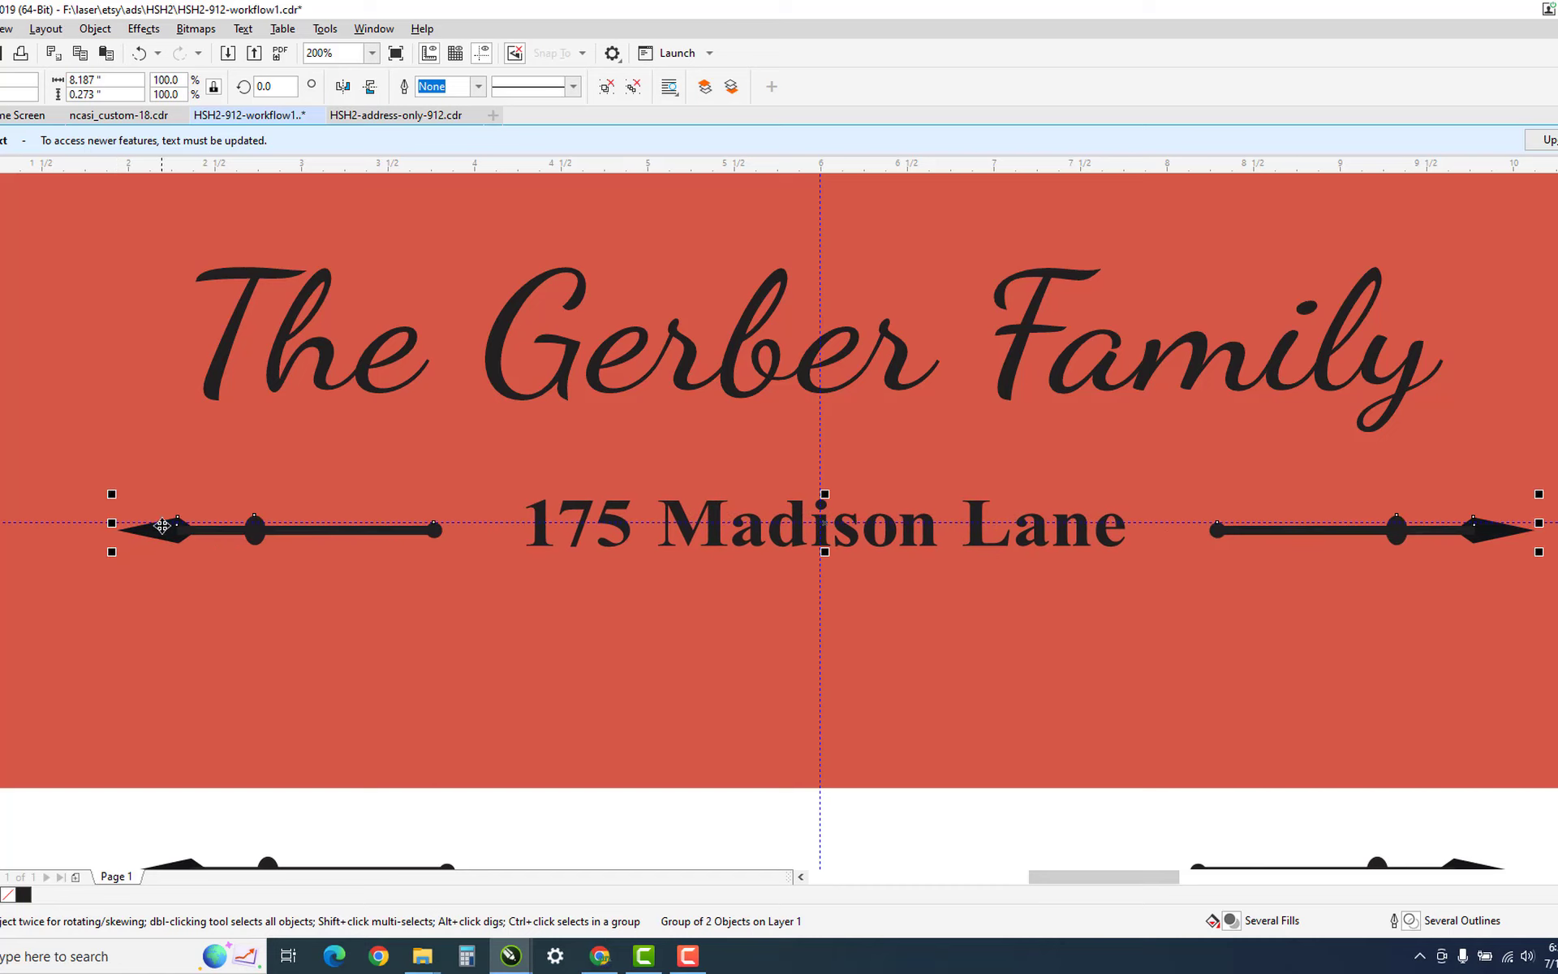
key("Up")
key("Up")
key("Up")
key("Up")
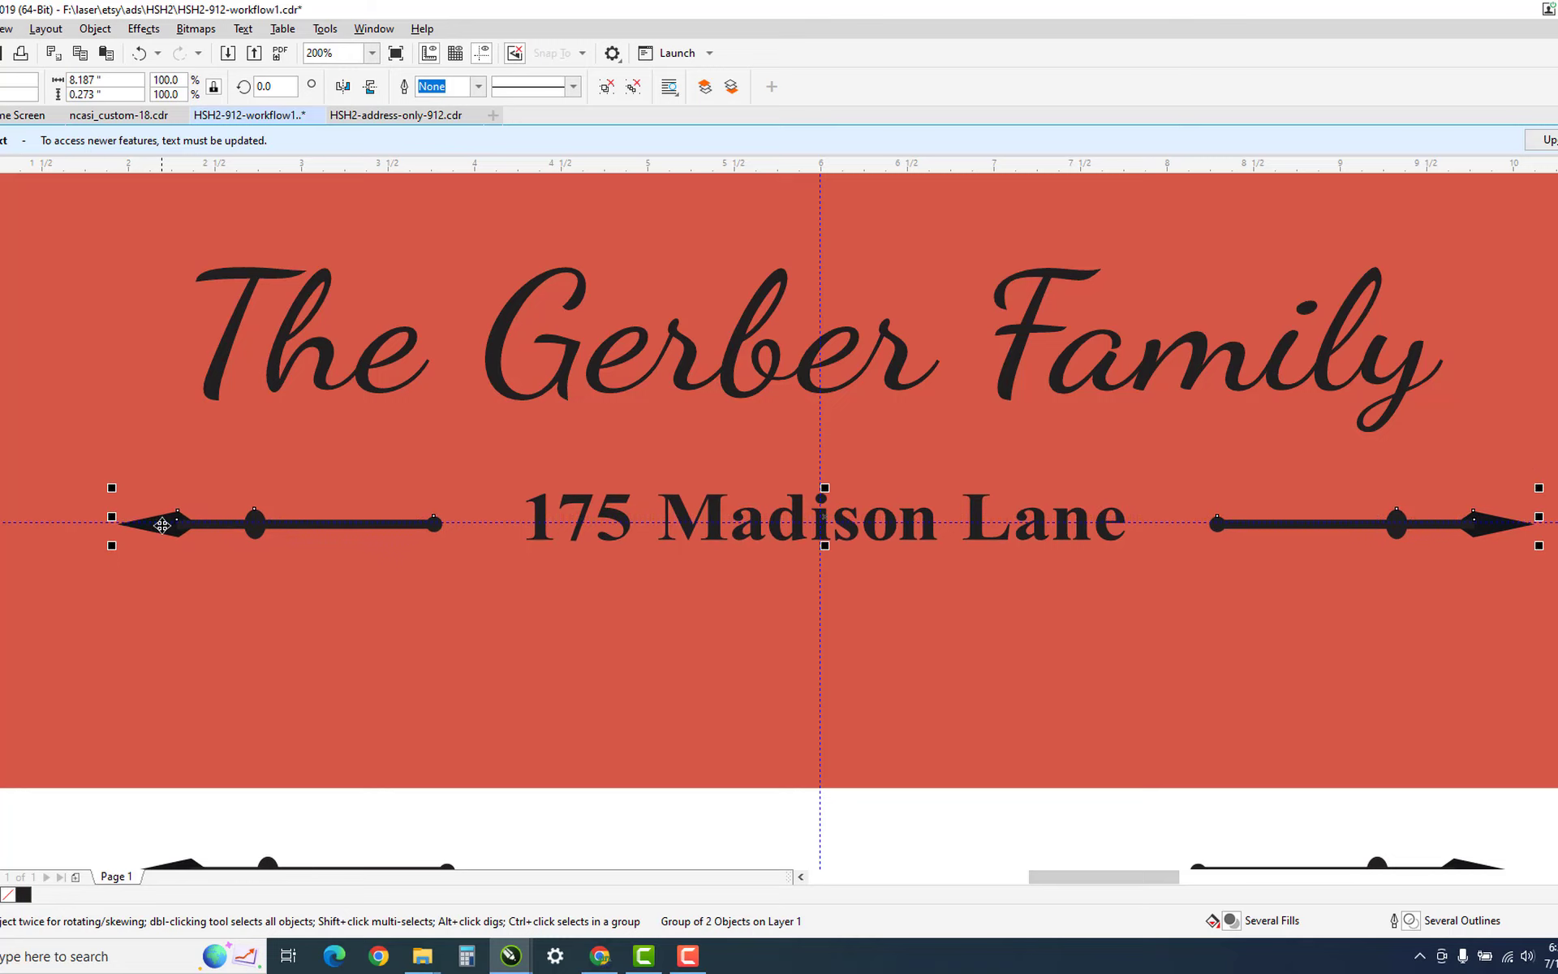
key("Left")
key("Left")
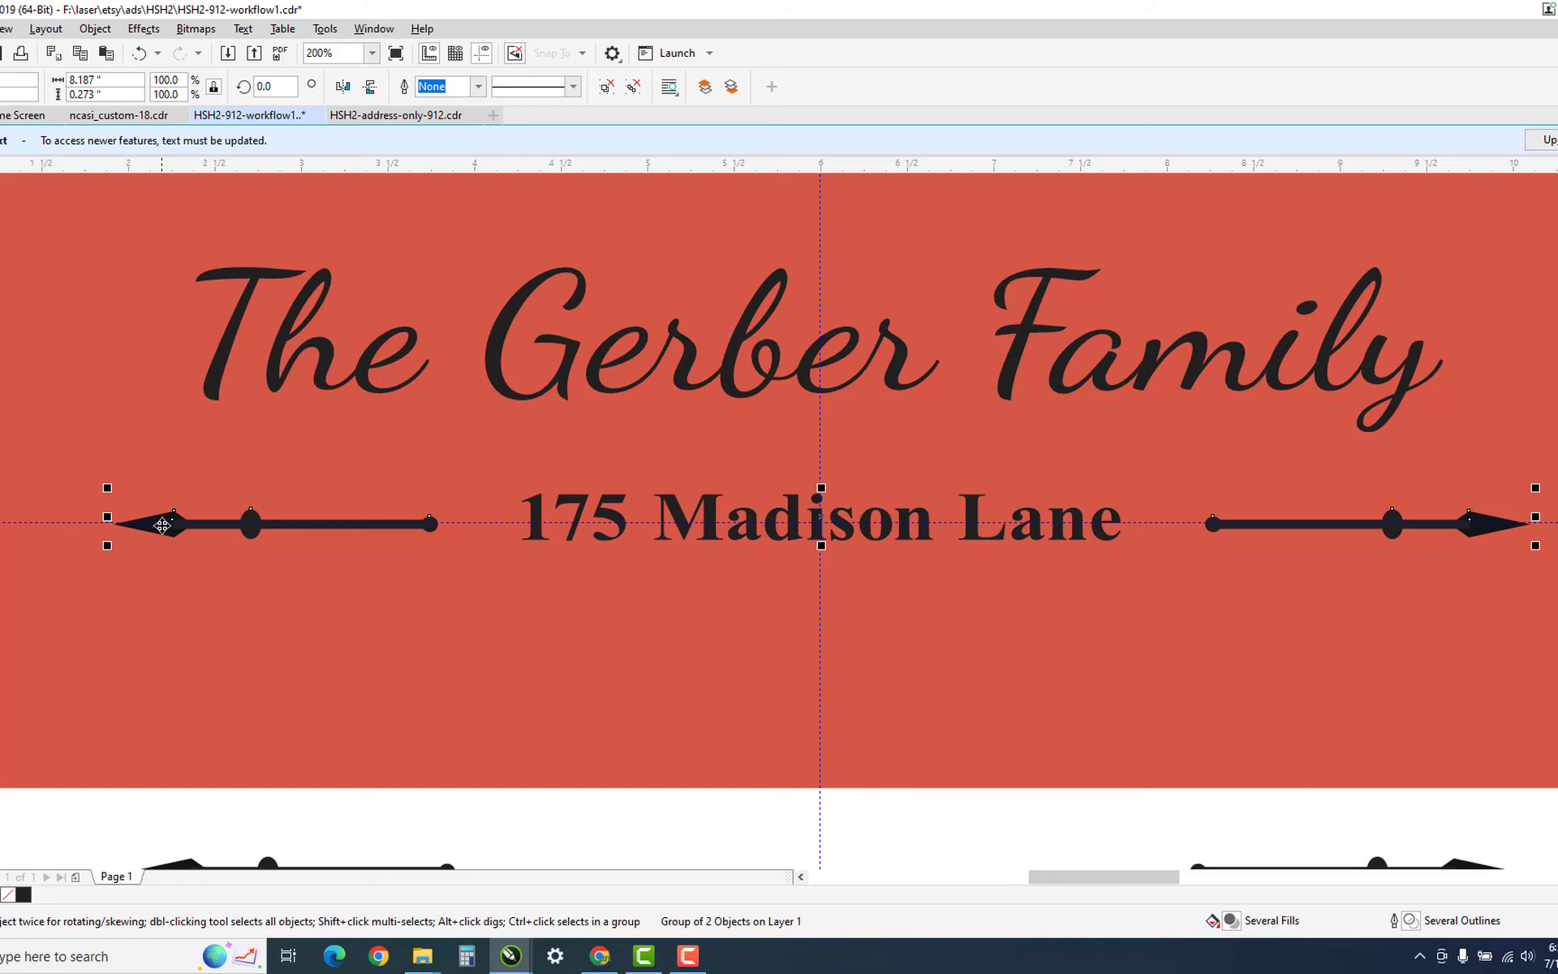
Bring the whole sign into view and marquee-select all the artwork on the red panel.
scroll(498, 335, "down", 1)
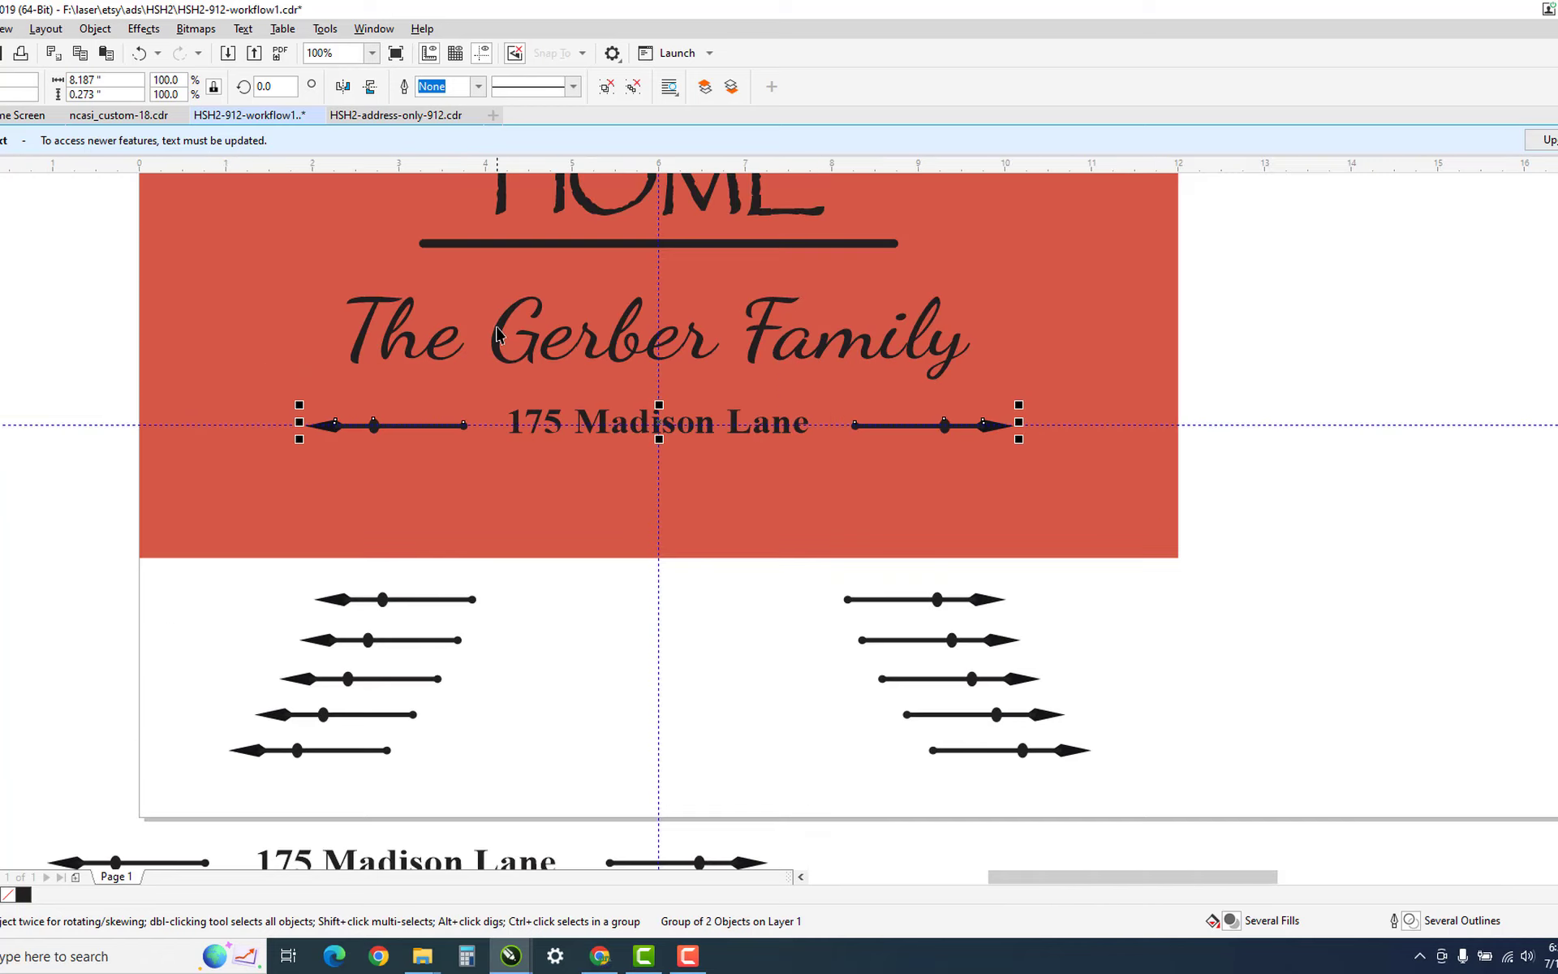
key("h")
left_click_drag(529, 317, 549, 539)
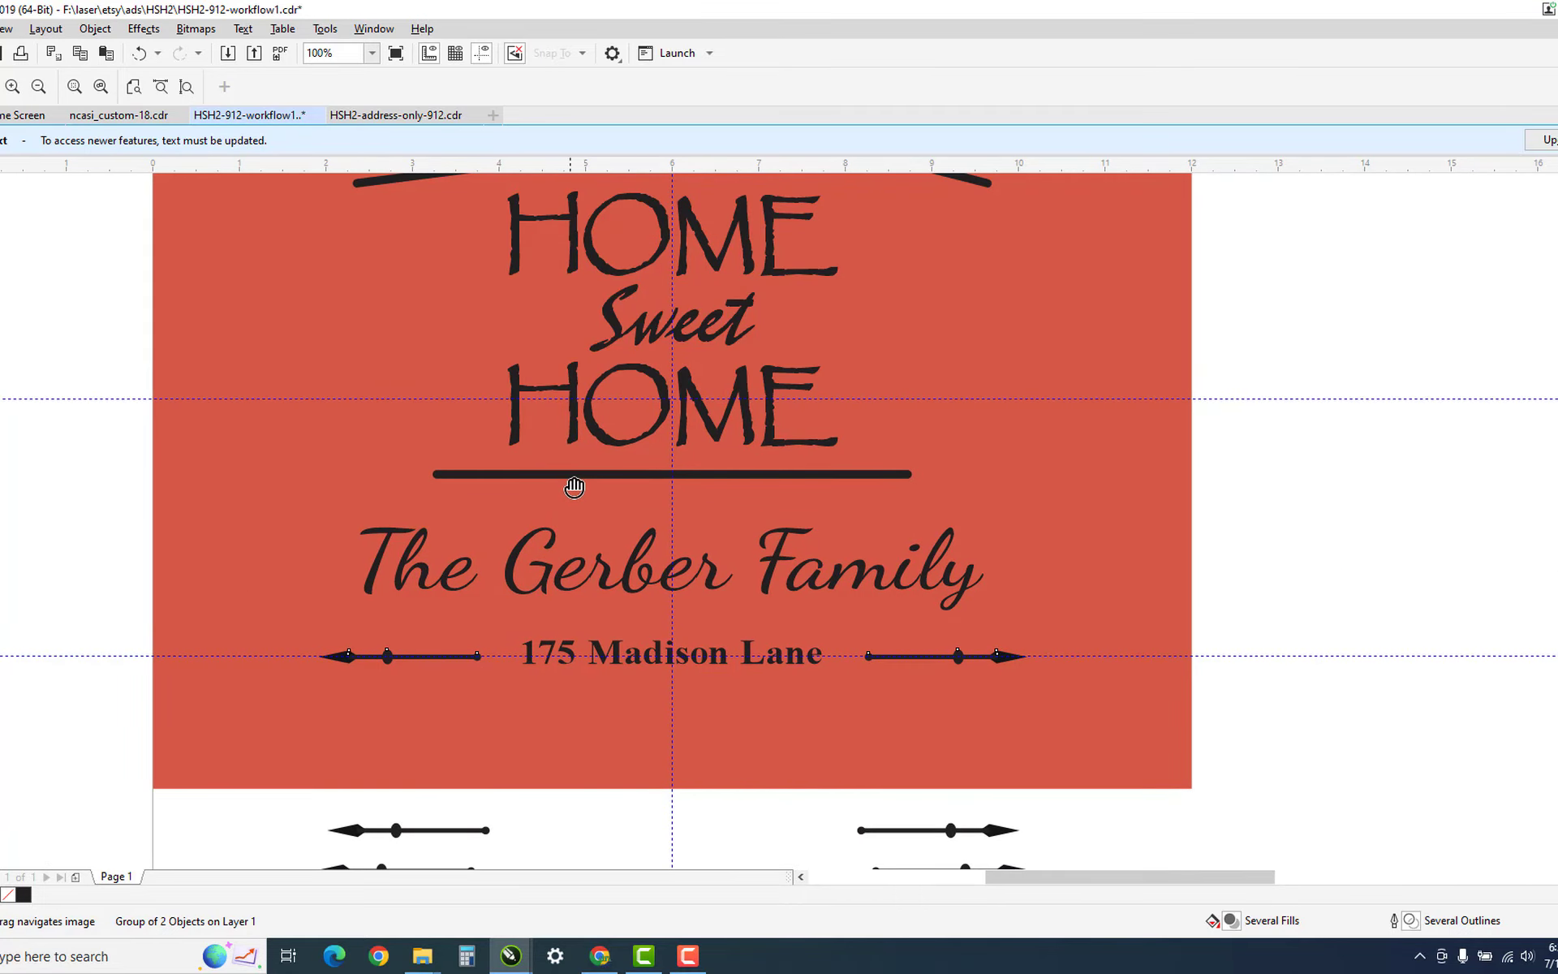
scroll(575, 486, "down", 1)
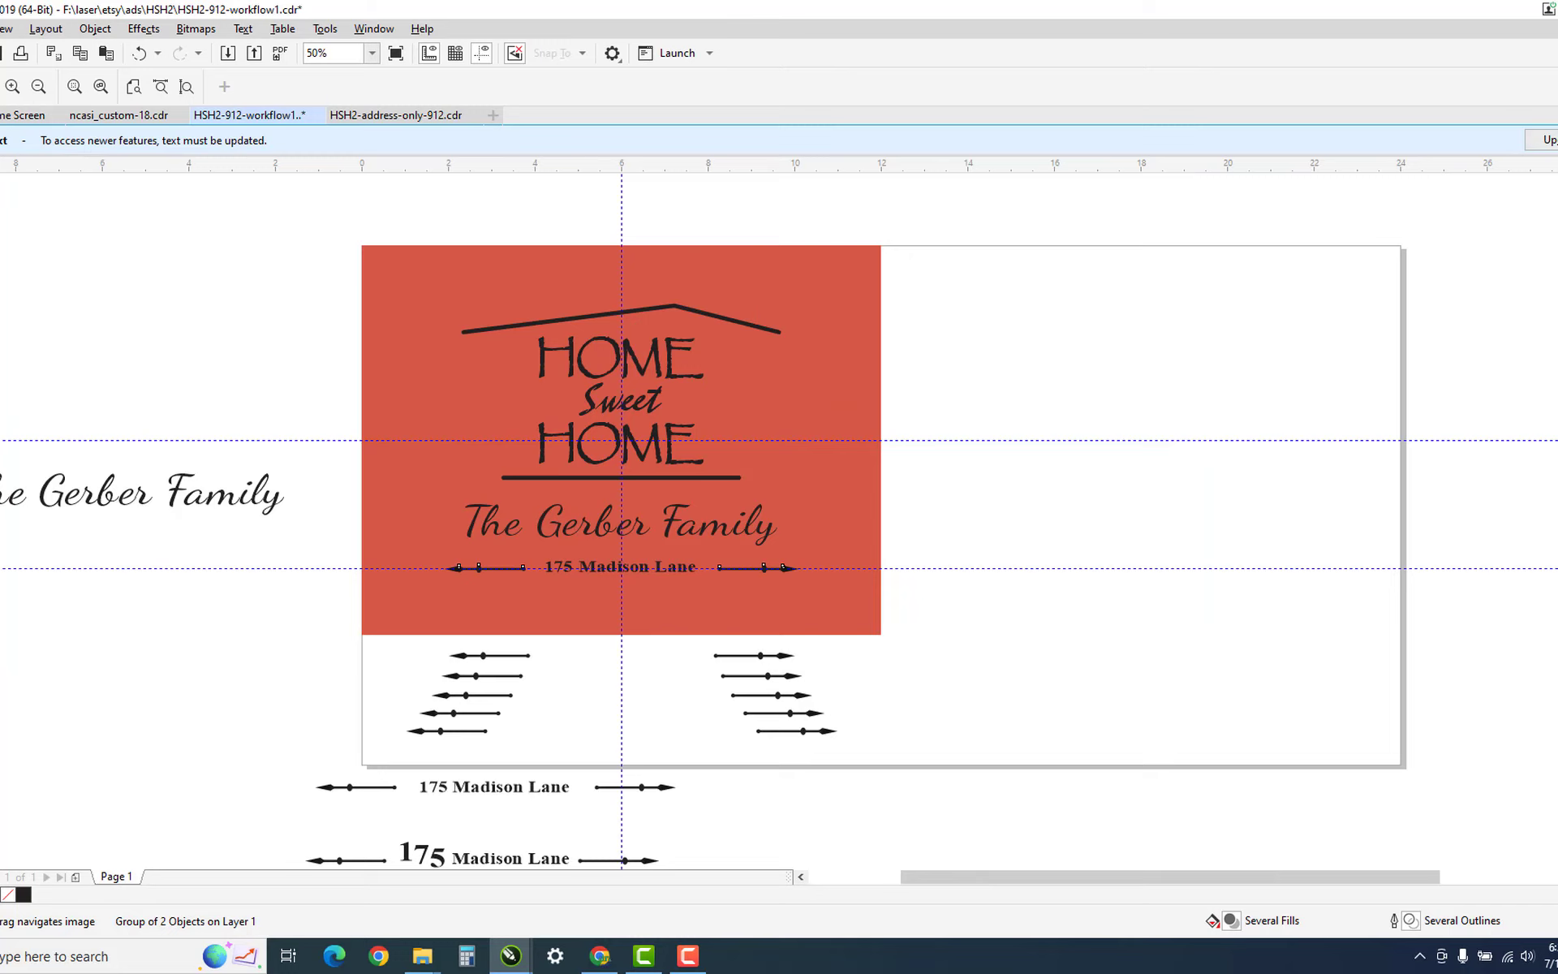
key("space")
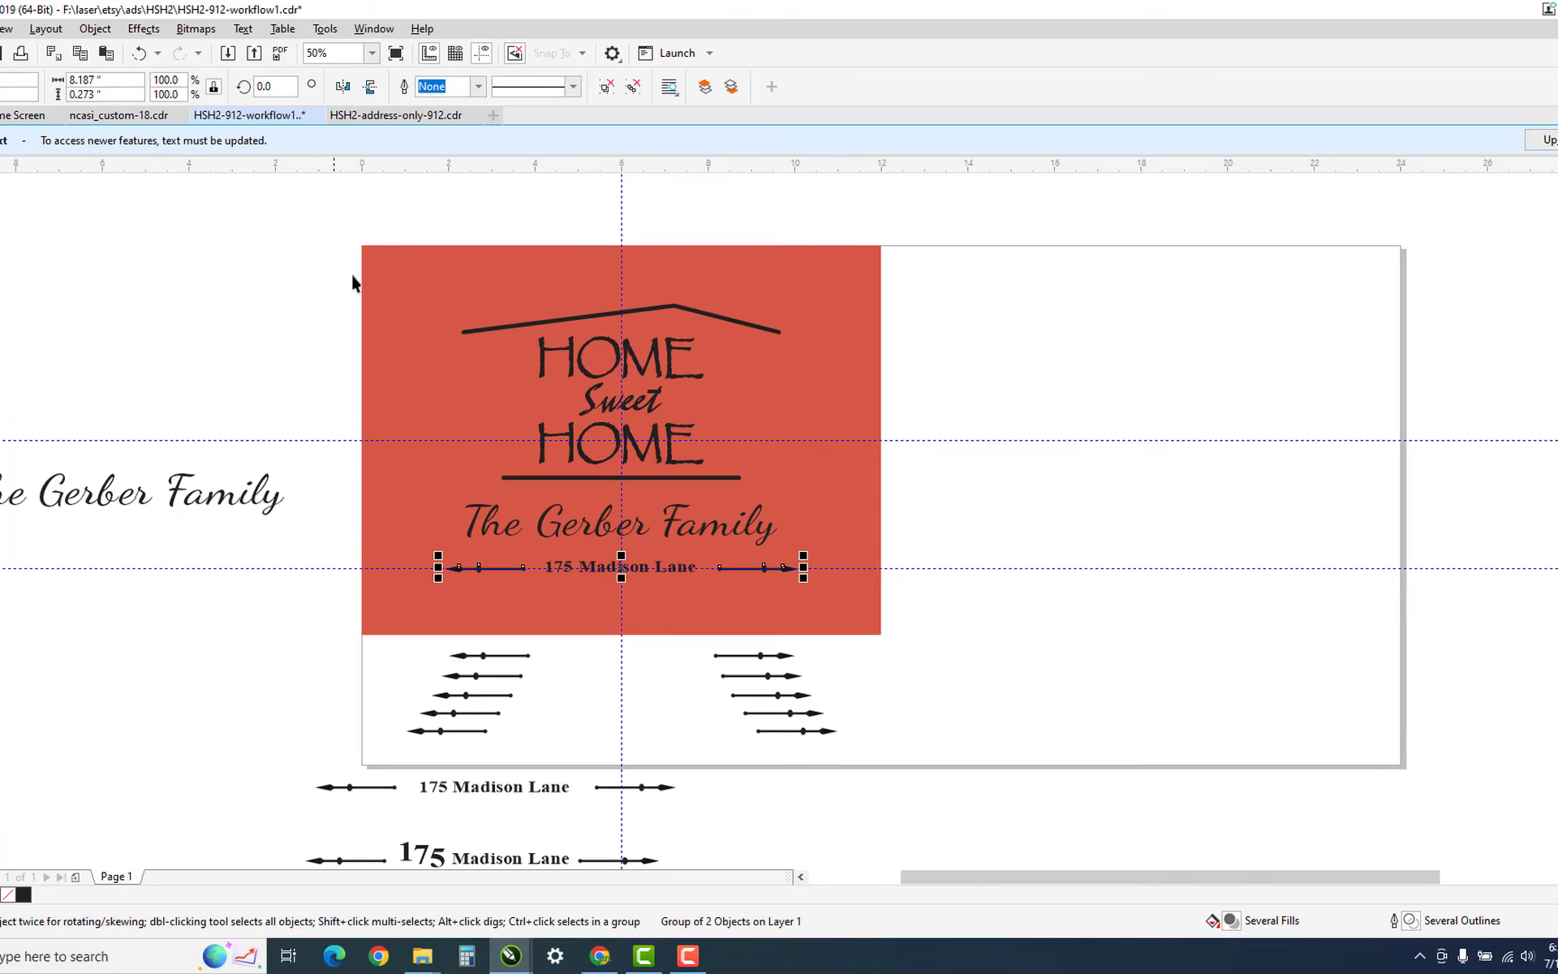
left_click_drag(340, 237, 912, 640)
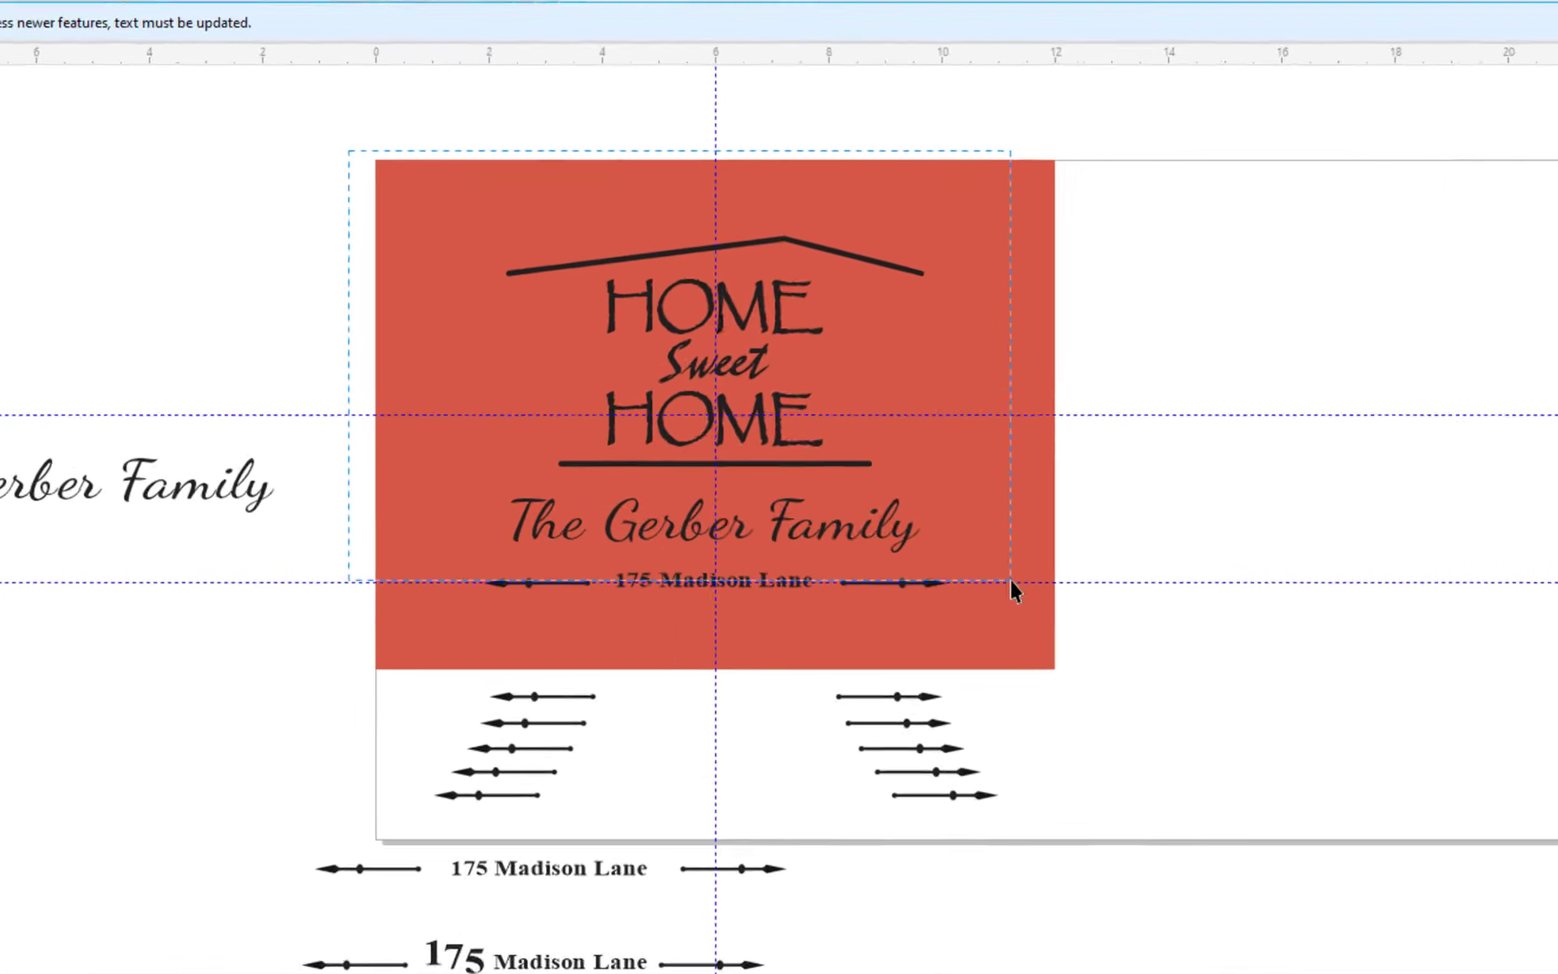
left_click_drag(1238, 698, 1238, 688)
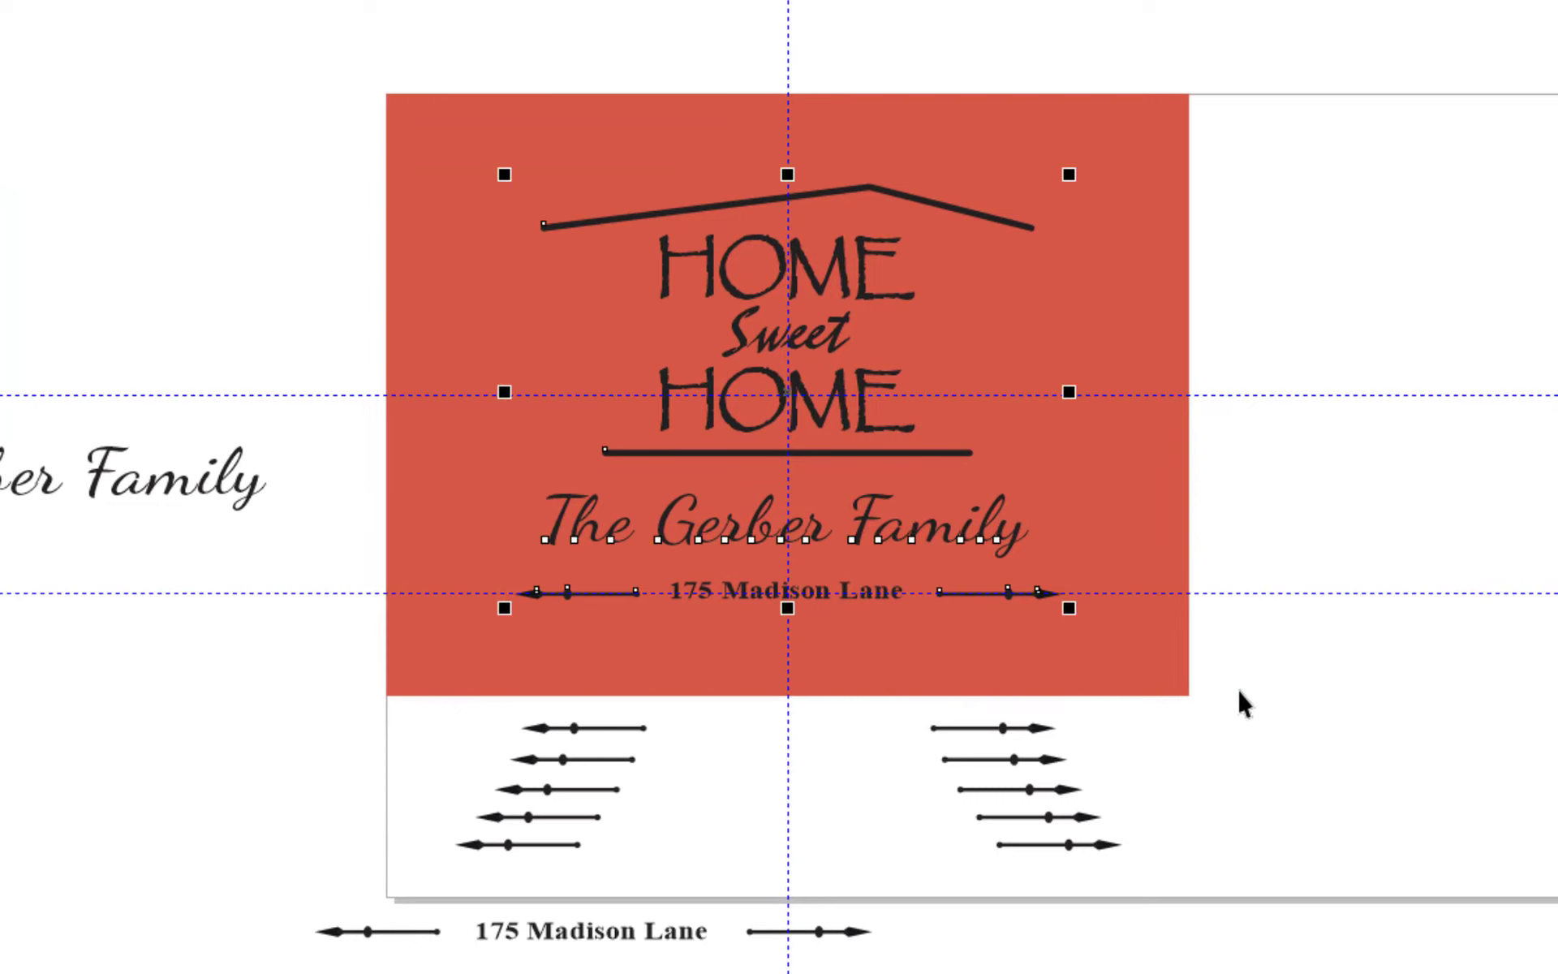
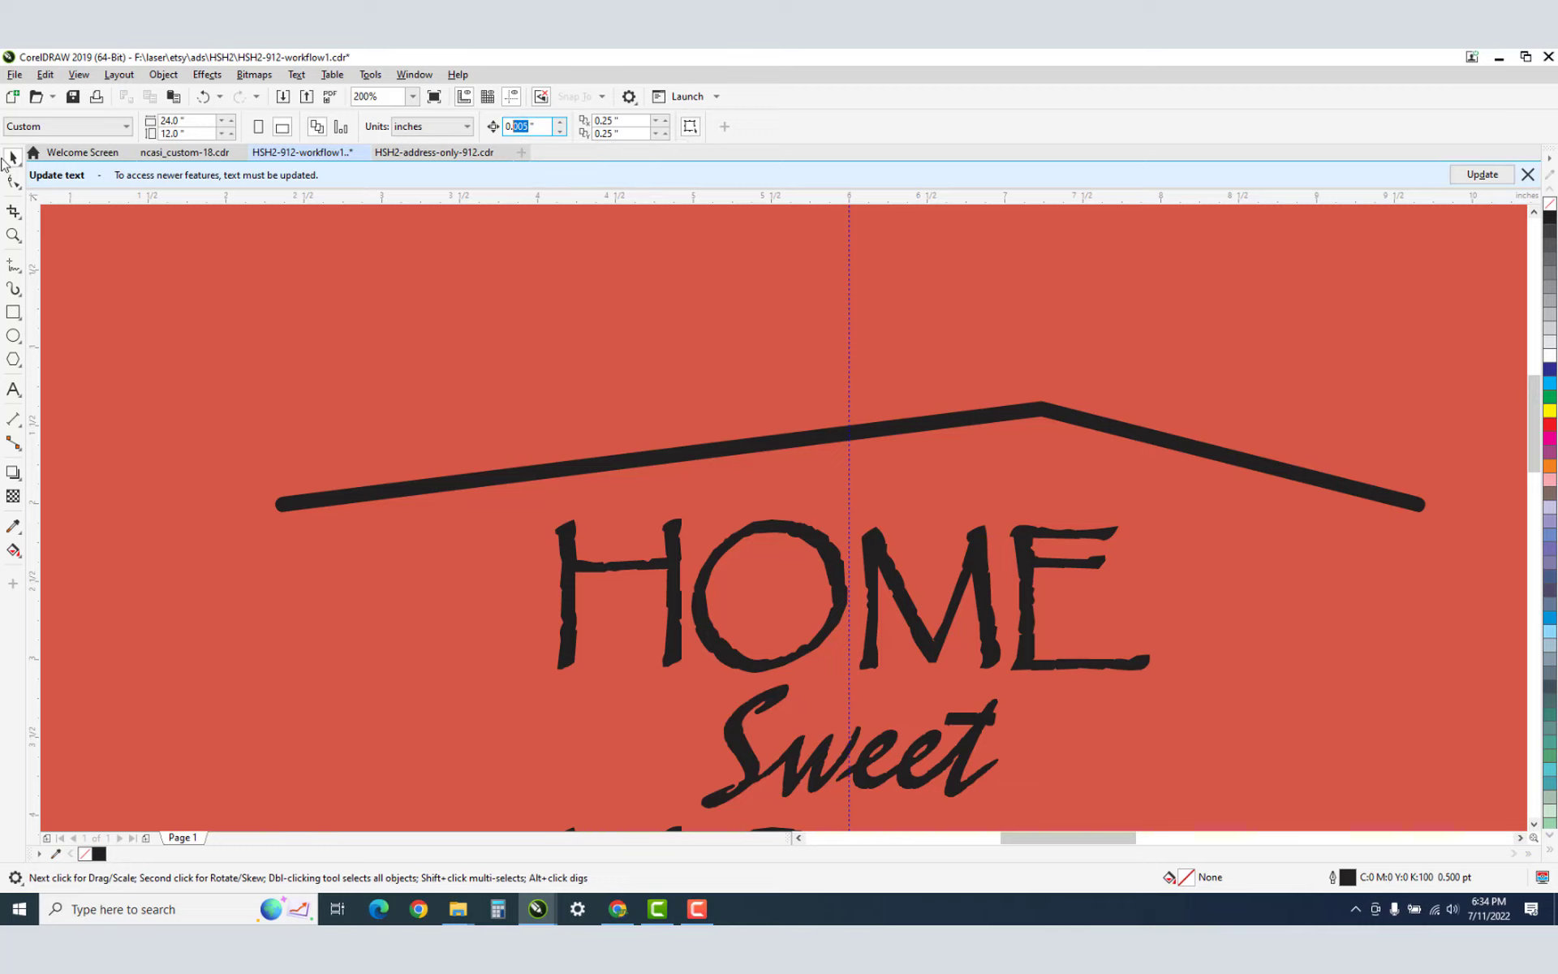
Marquee-select the roof line, HOME Sweet HOME lettering, family name and address line, and group them with Ctrl+G.
left_click(12, 159)
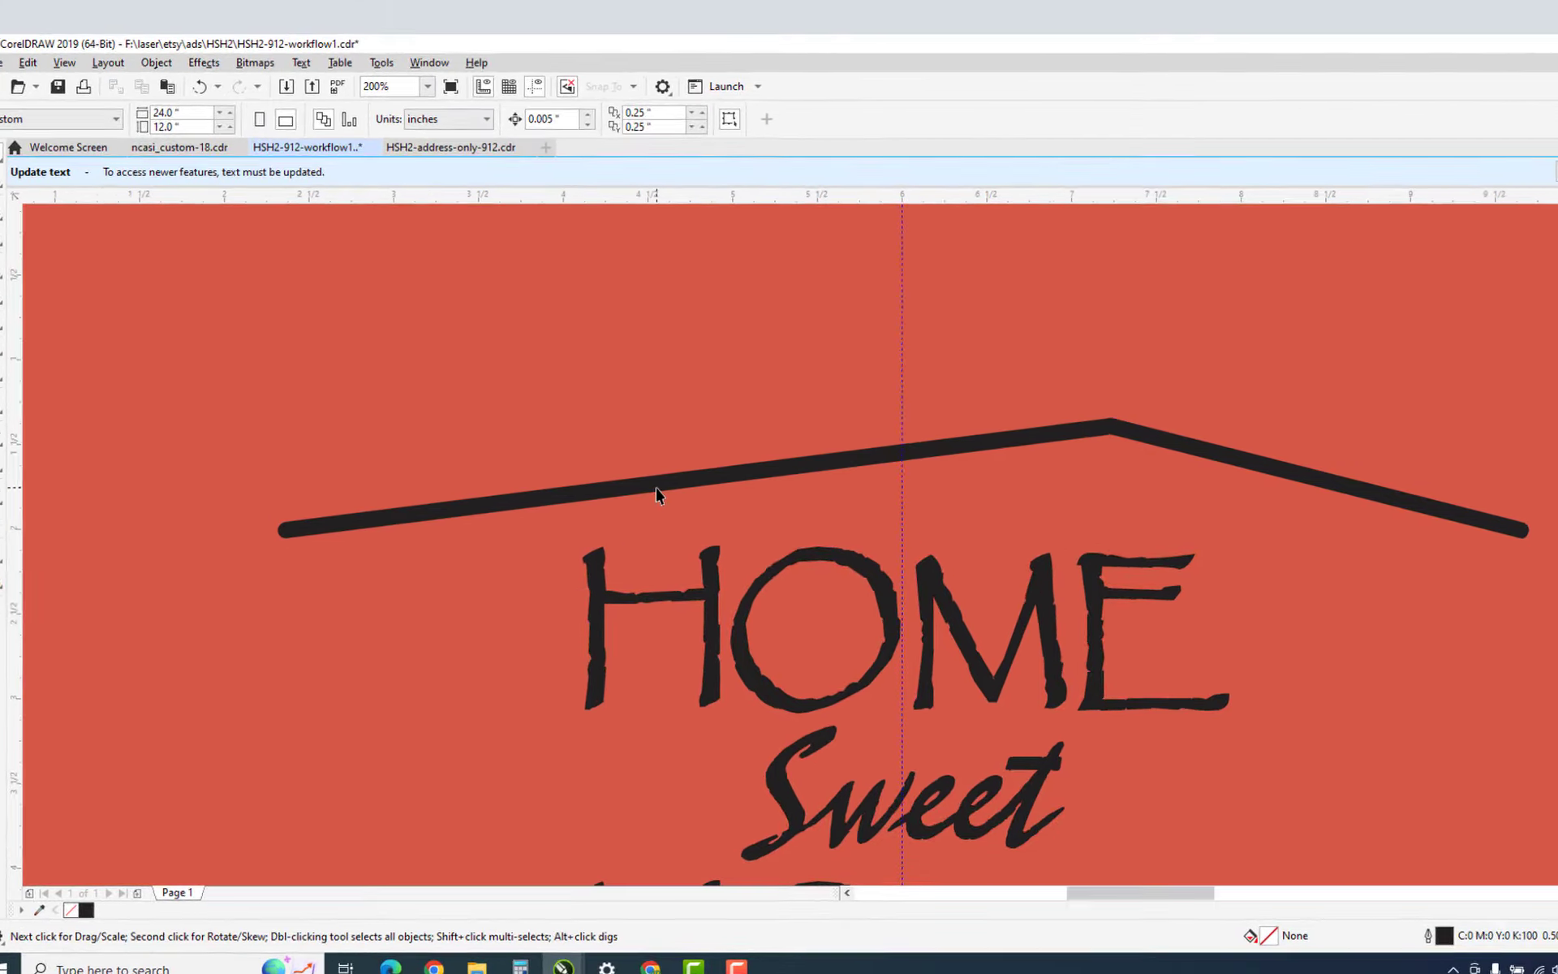
left_click(656, 489)
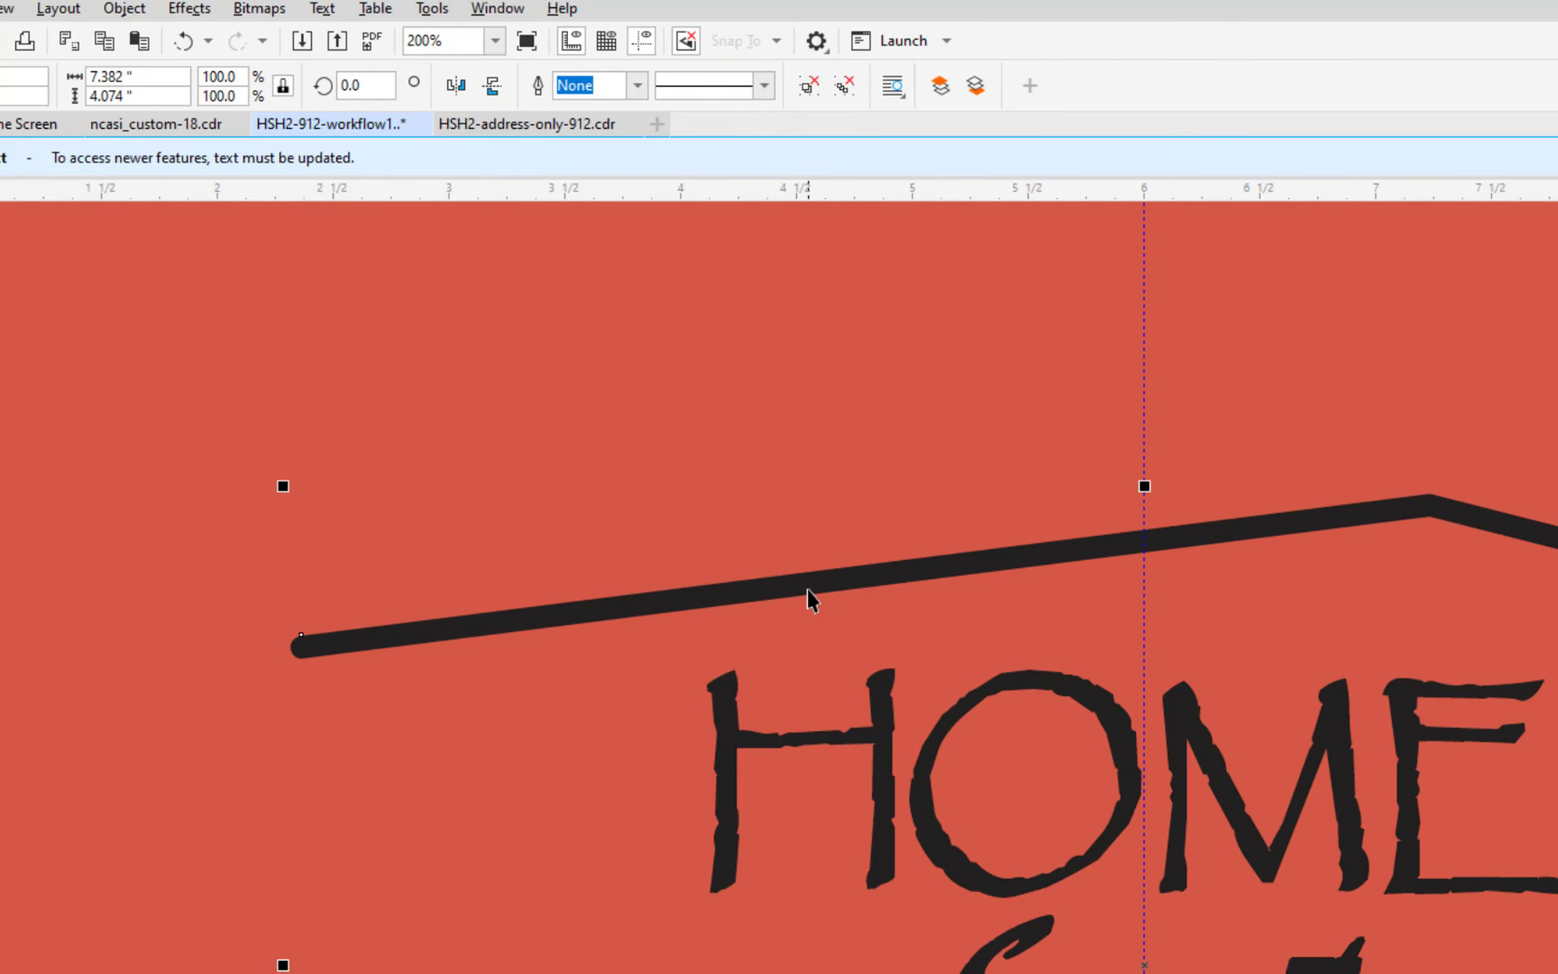
scroll(809, 598, "down", 3)
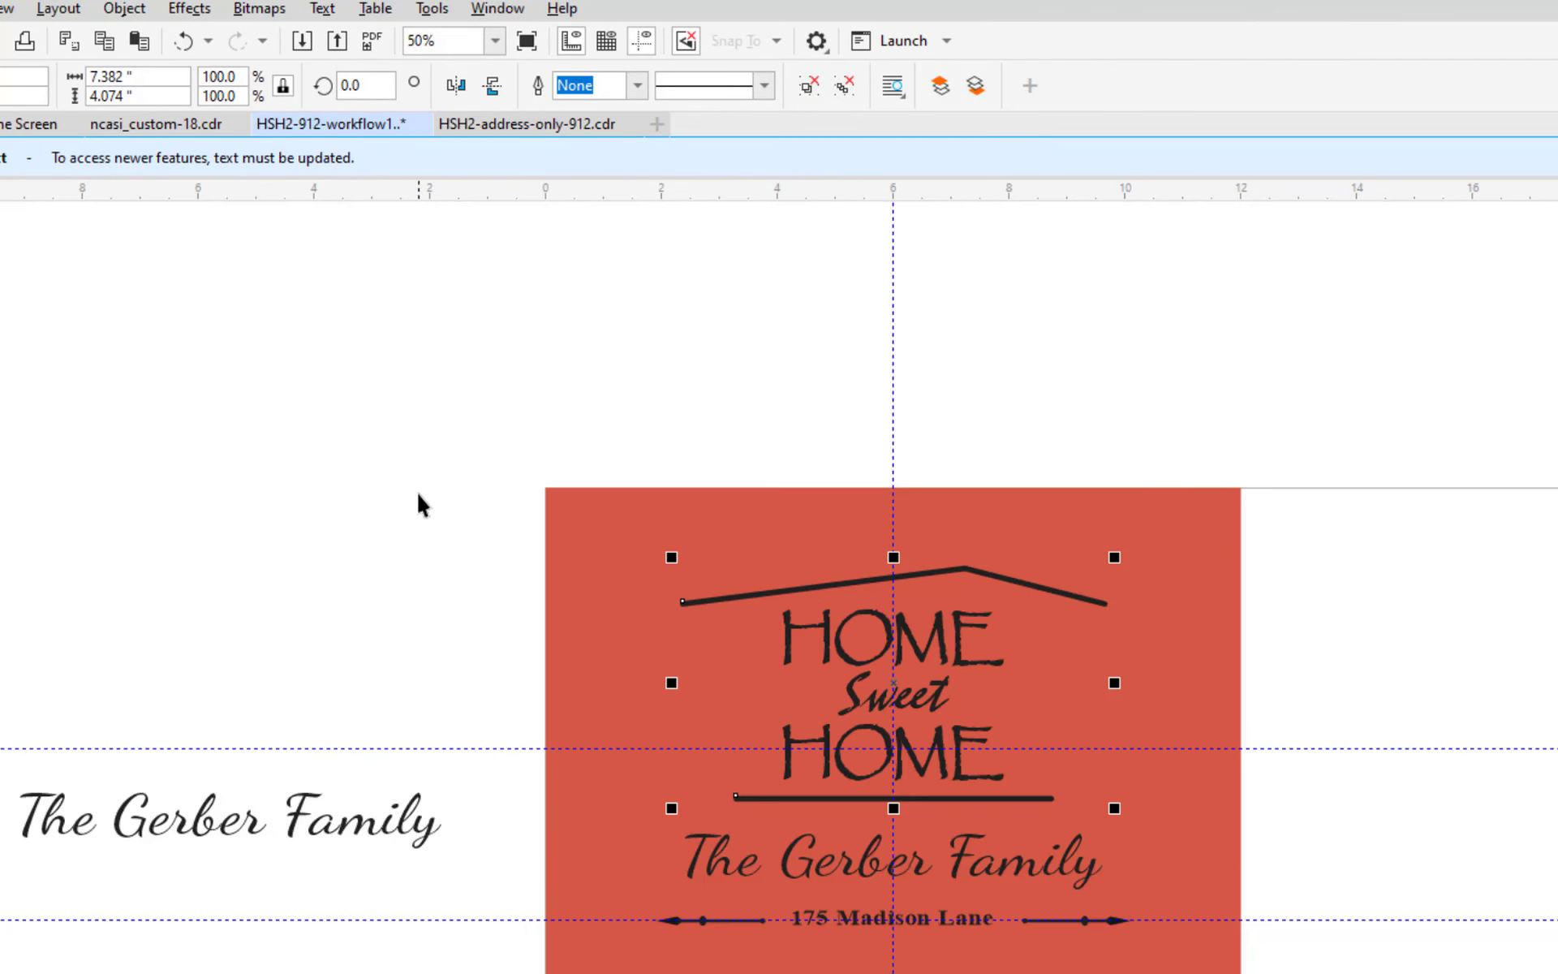
left_click_drag(429, 495, 1318, 946)
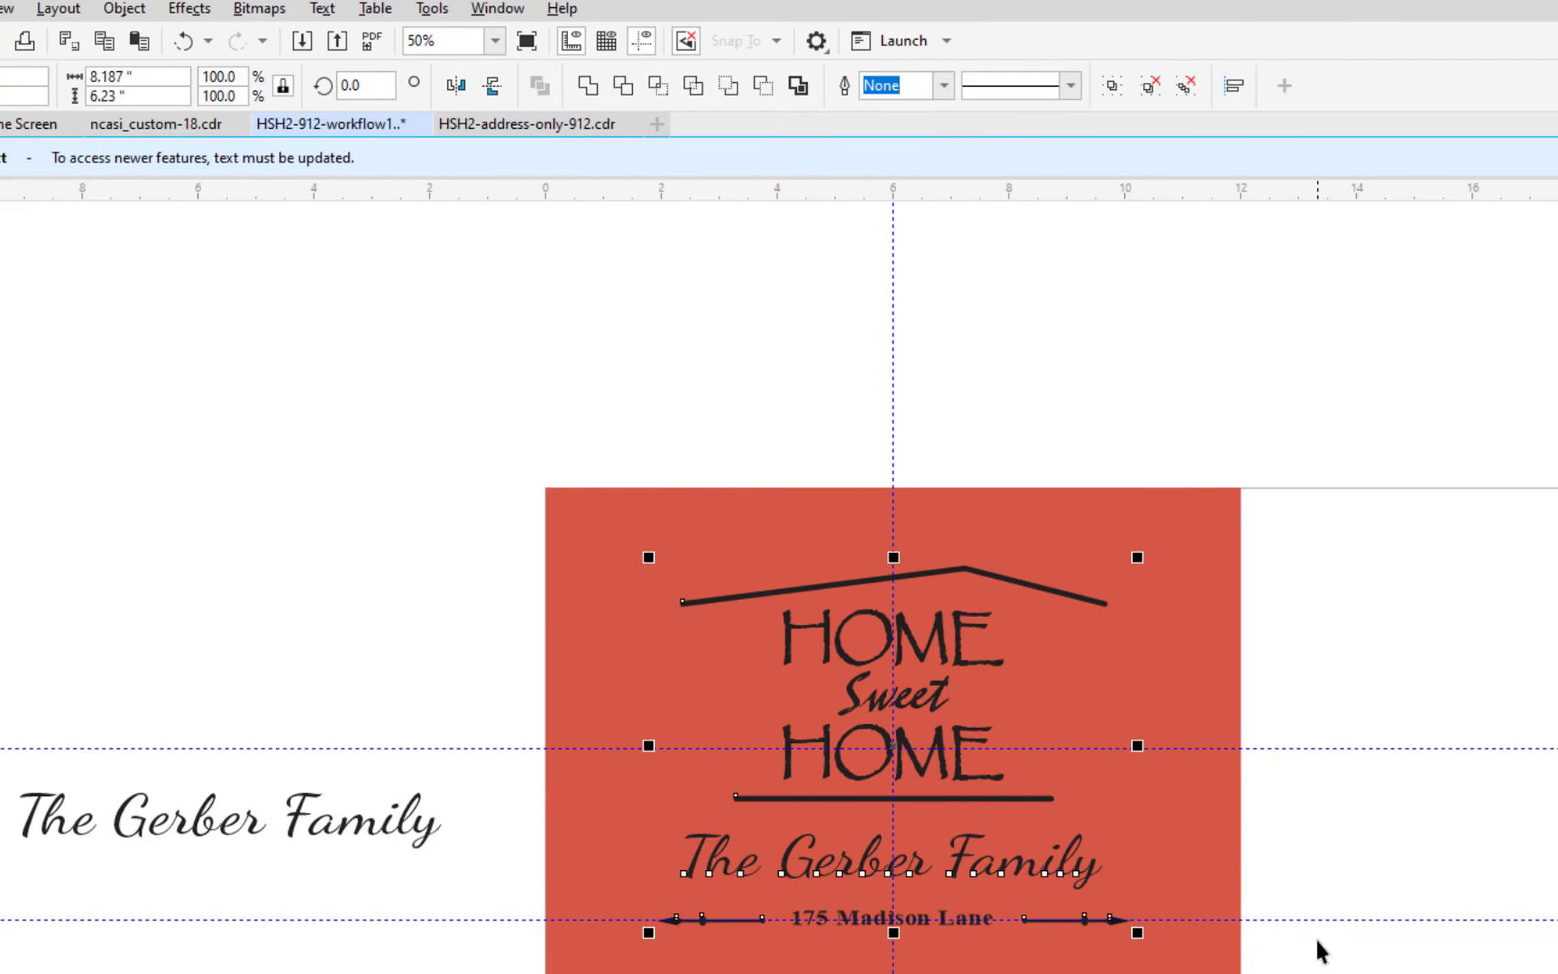
key("ctrl+g")
Zoom in to about 200% on the HOME lettering, then return to the Pick tool.
key("z")
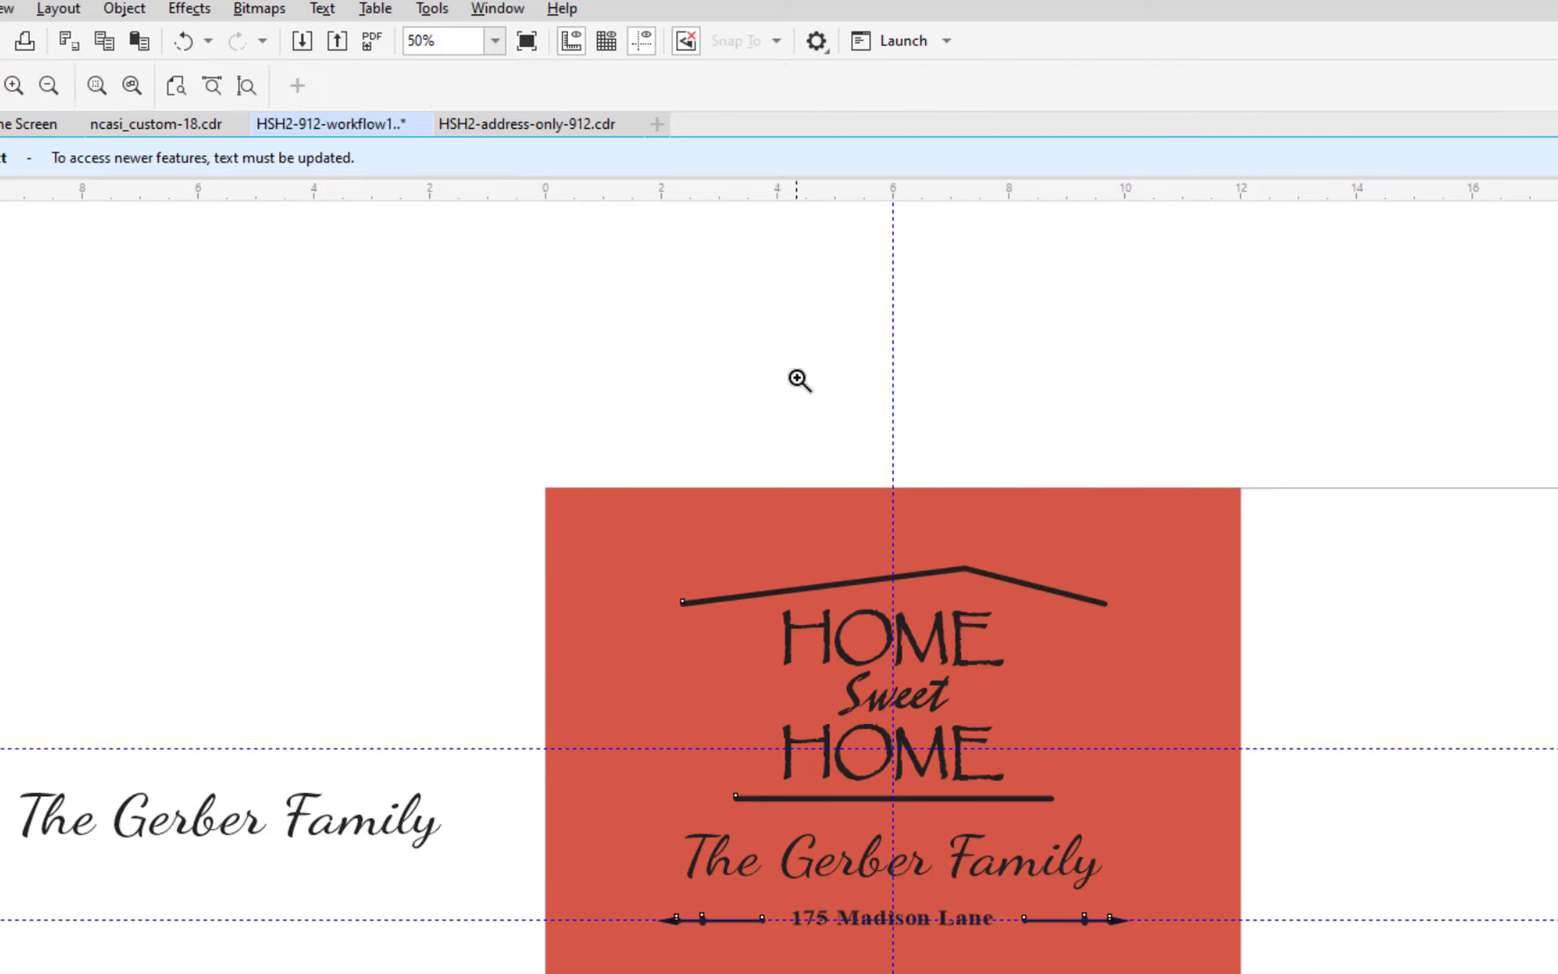
left_click(811, 411)
scroll(1055, 810, "down", 2)
left_click(1073, 918)
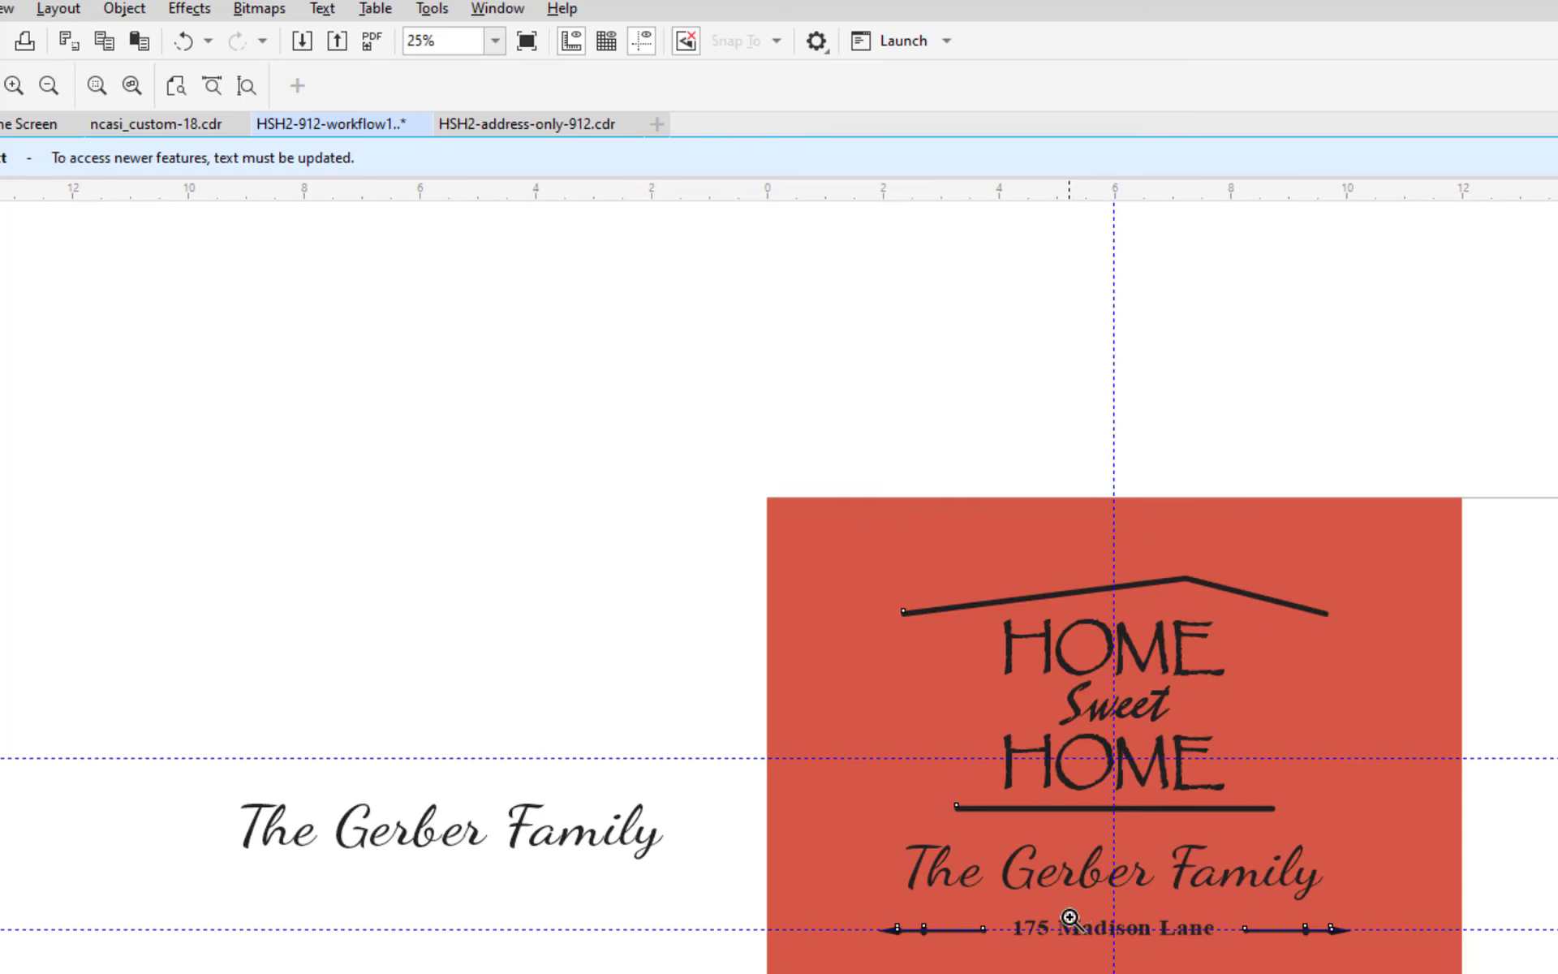
left_click(1150, 672)
left_click(1151, 672)
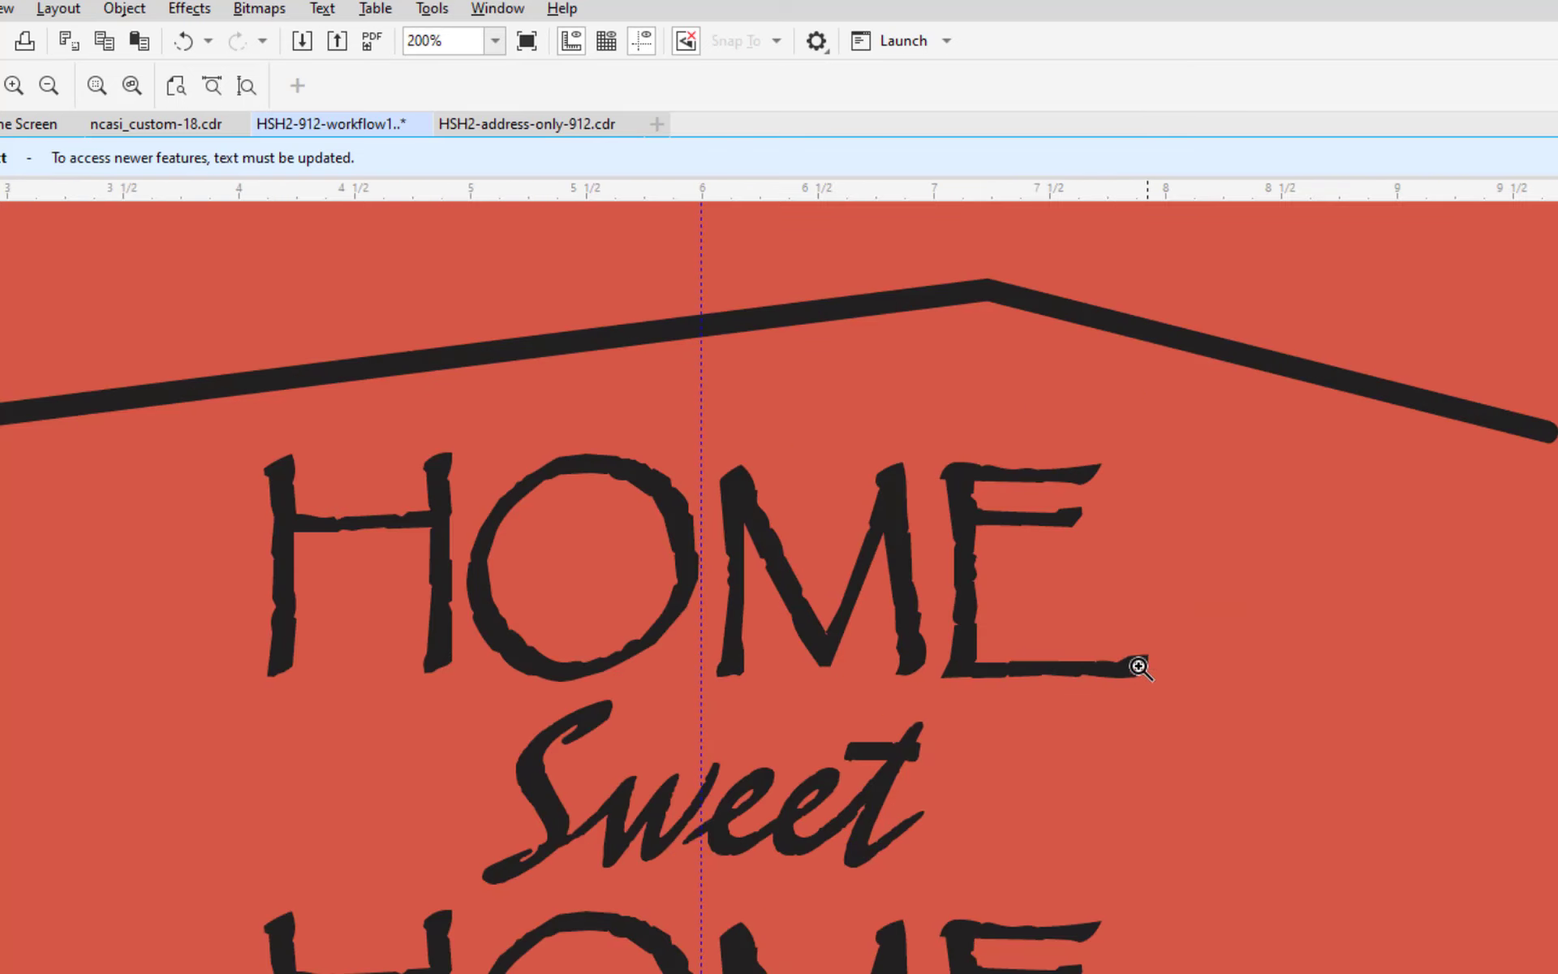
key("space")
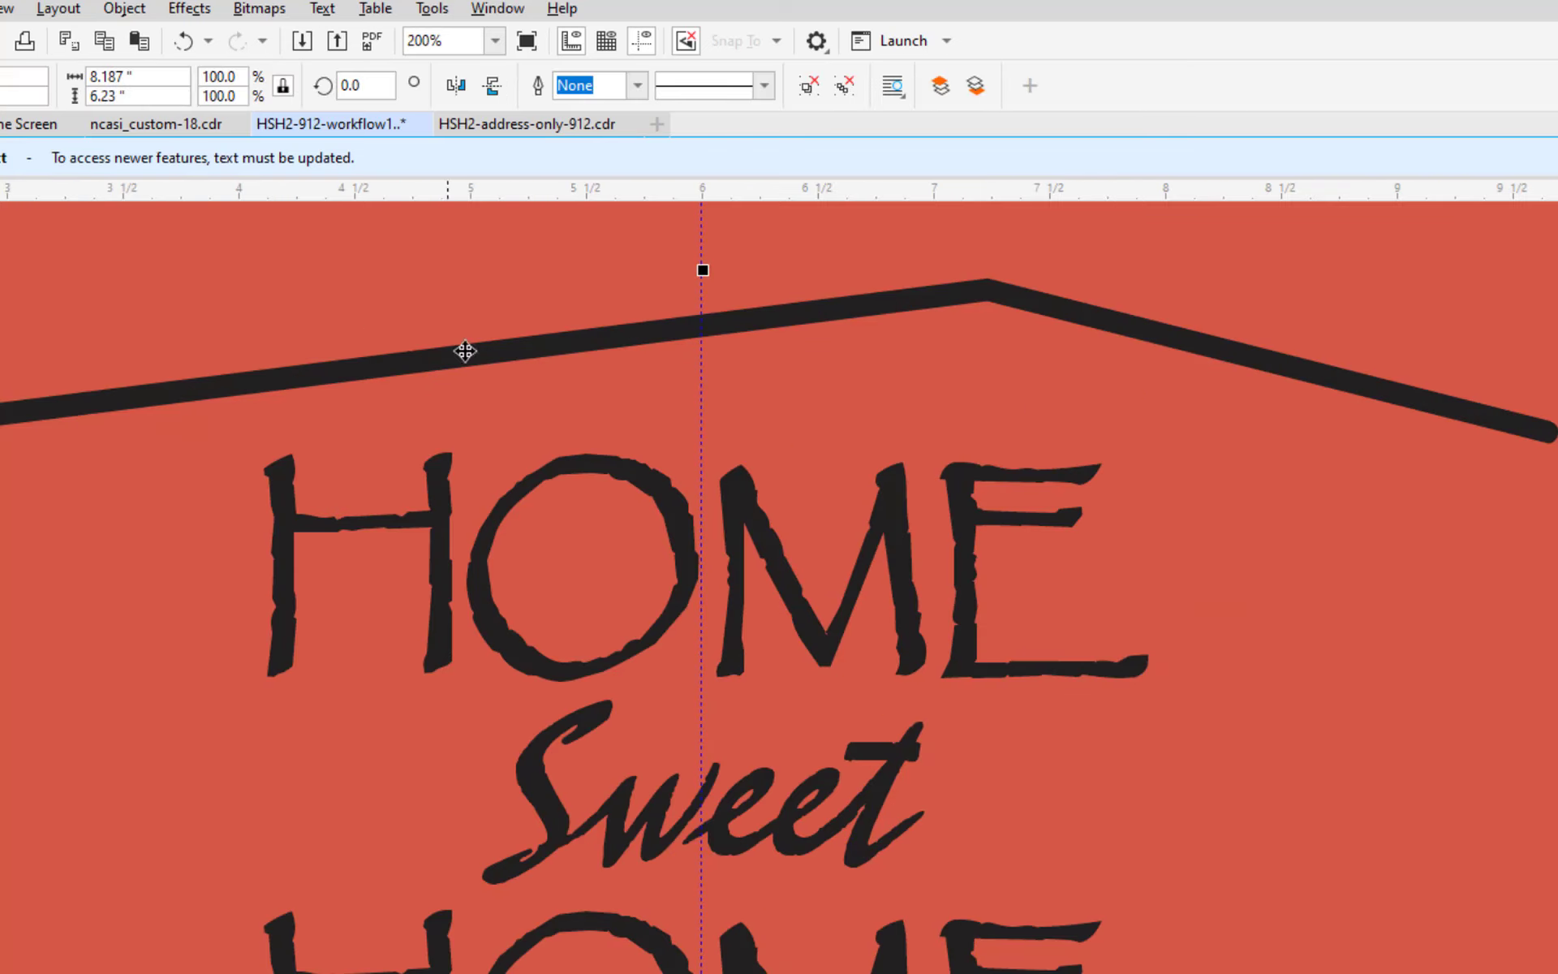
Select the grouped sign artwork and nudge it four steps to the right.
left_click(572, 242)
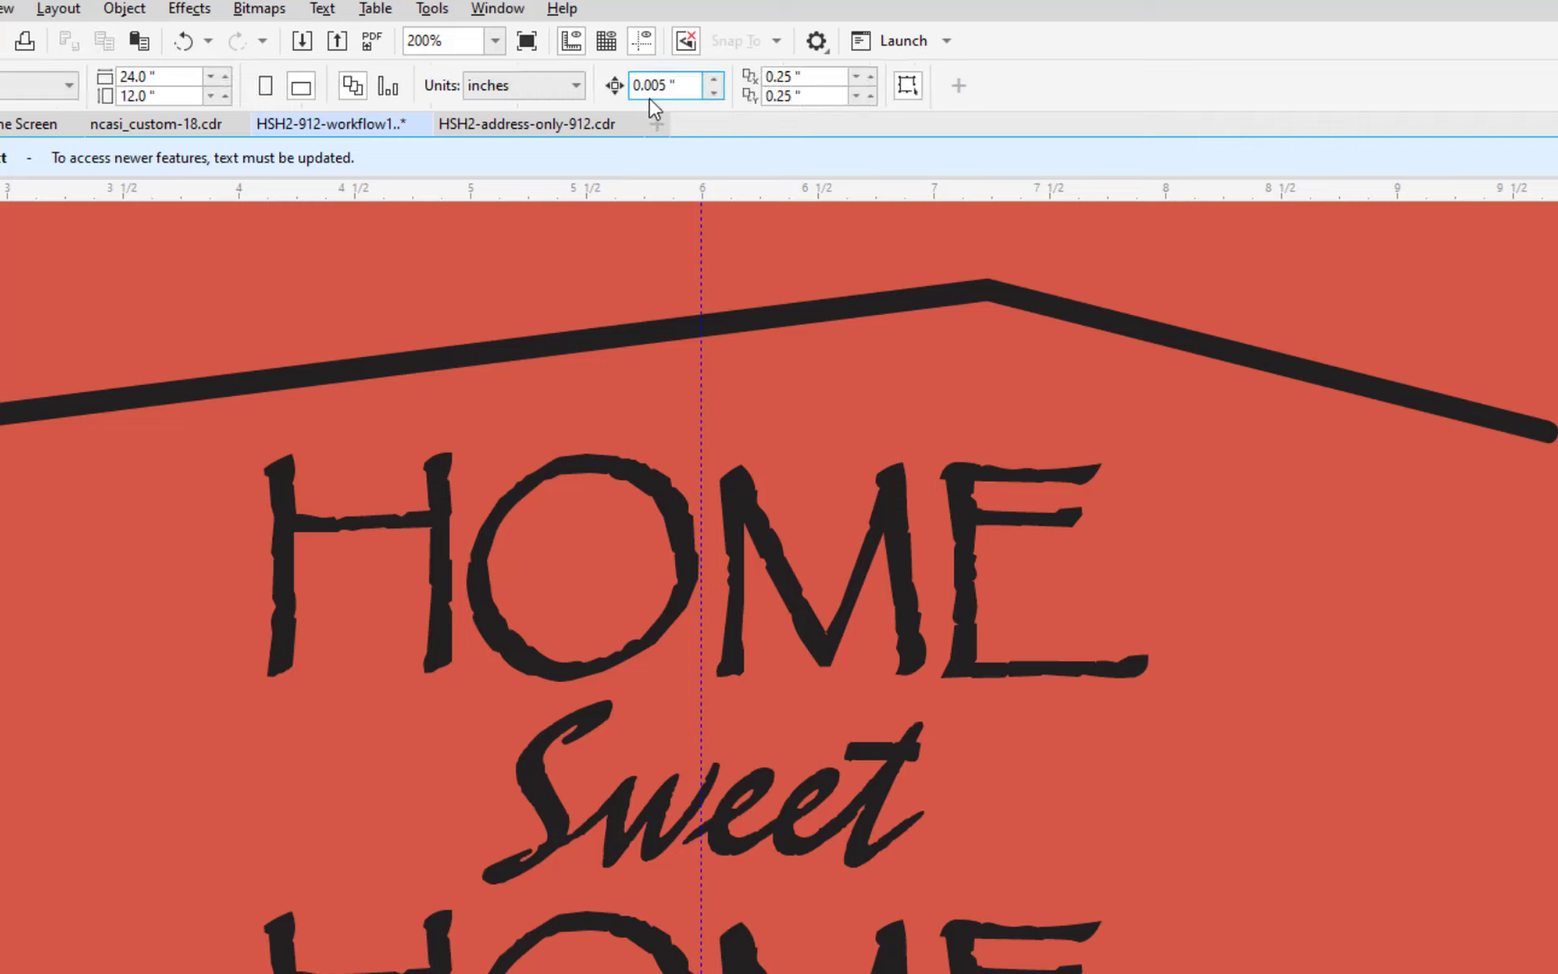
left_click(669, 336)
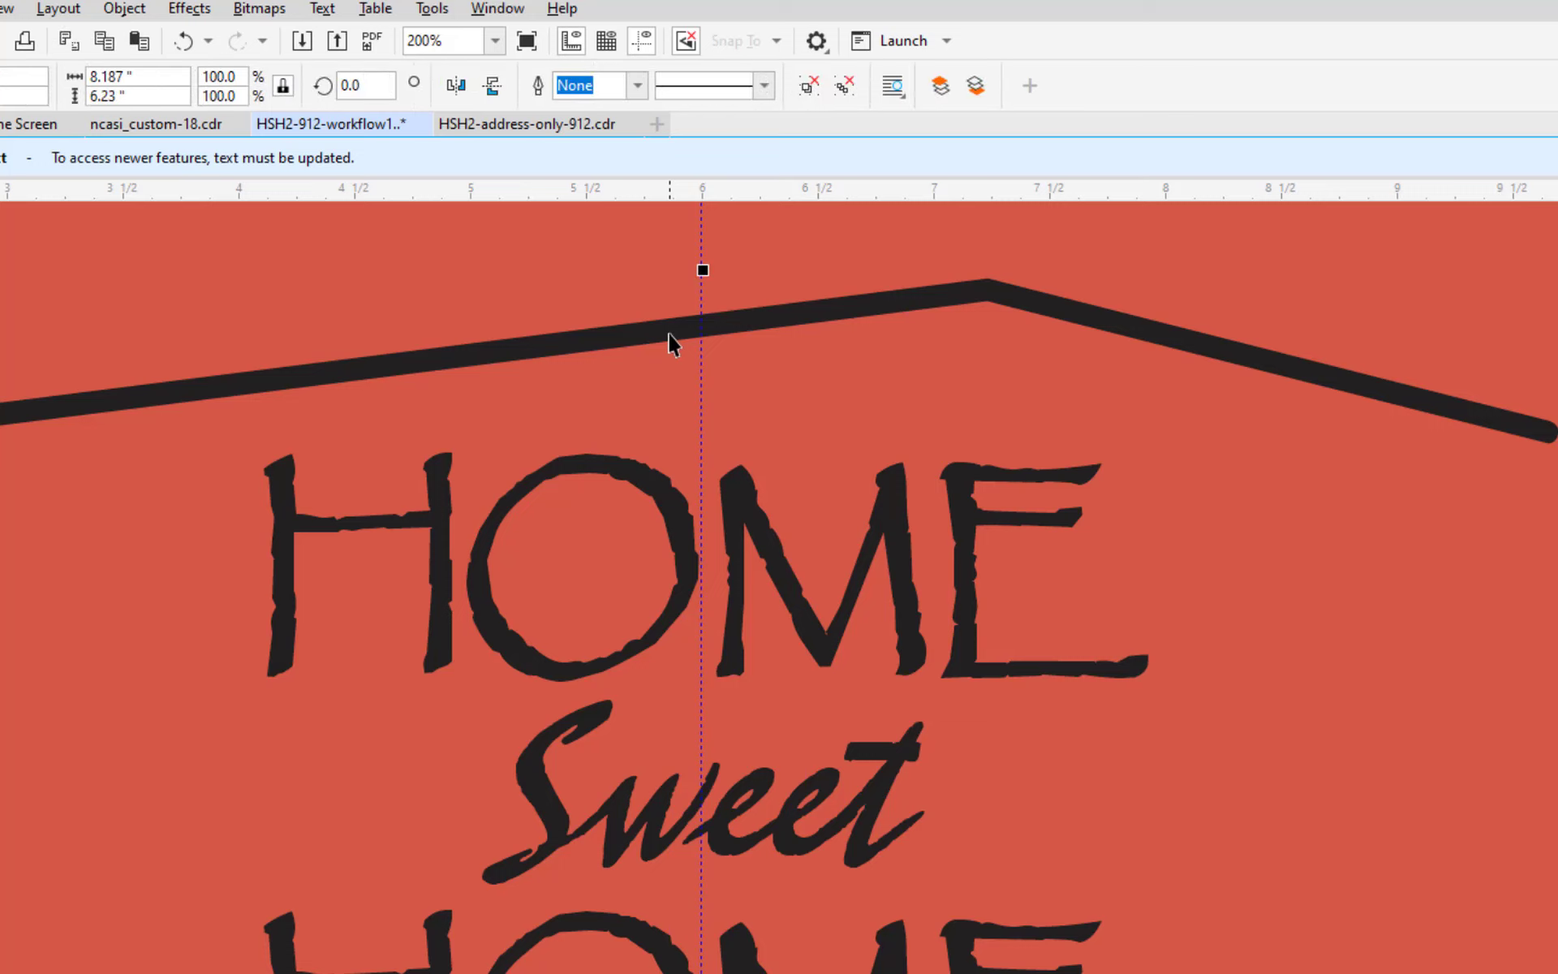
key("Right")
key("Right")
key("Right")
key("Right")
key("Right")
key("Right")
key("Right")
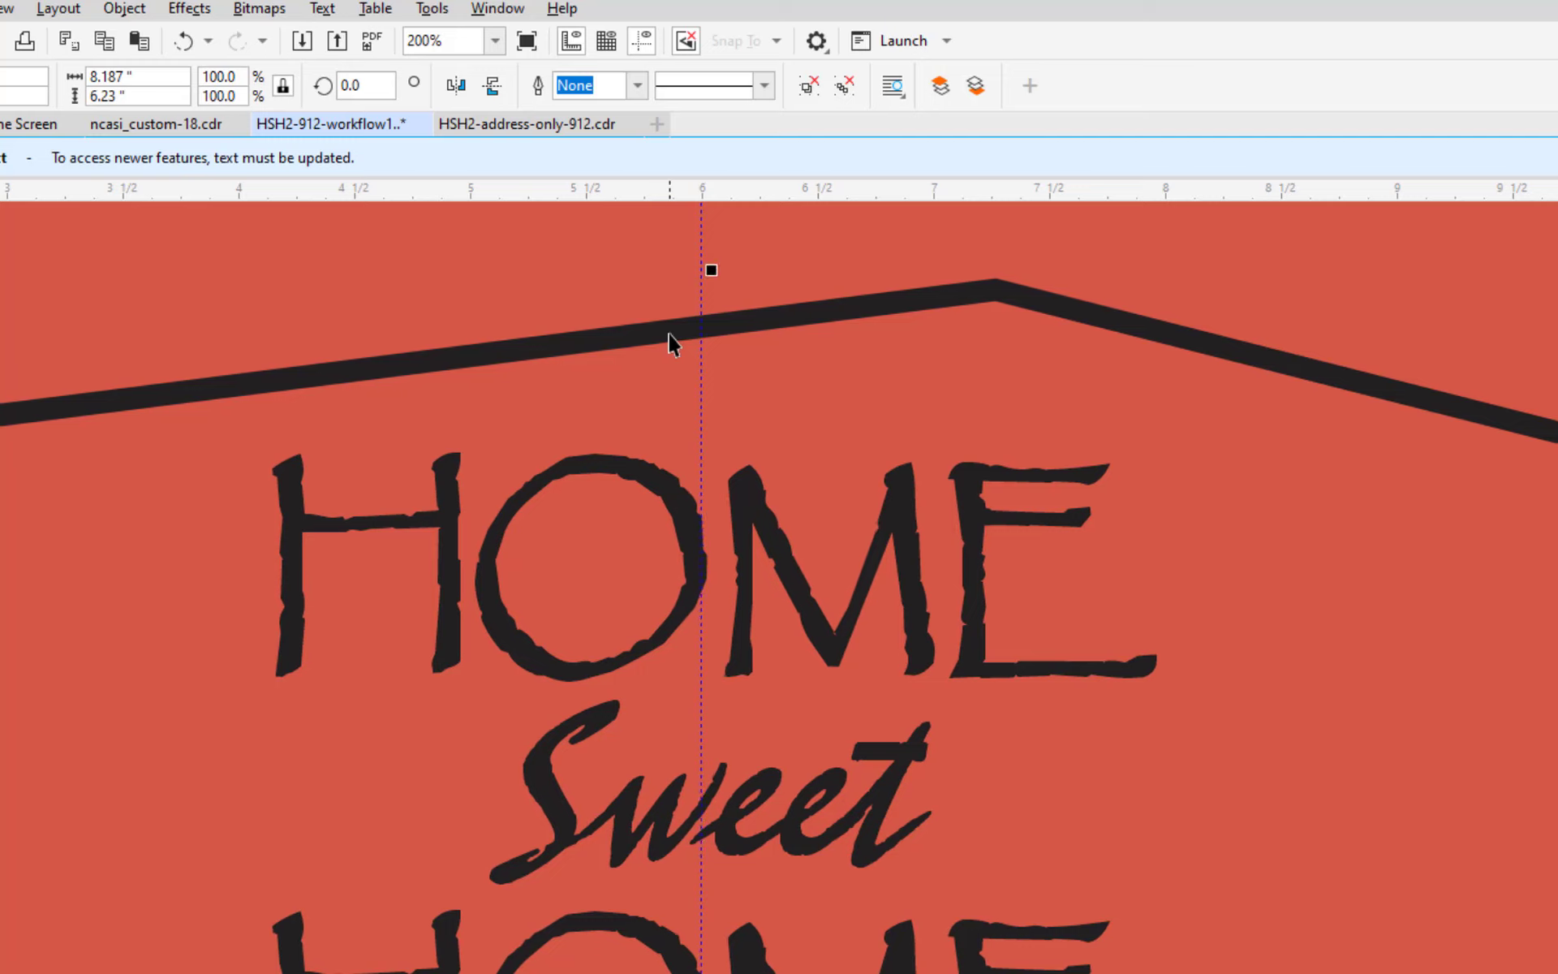
key("Right")
key("Right")
key("Right")
key("Right")
key("Right")
key("Right")
key("Right")
key("Right")
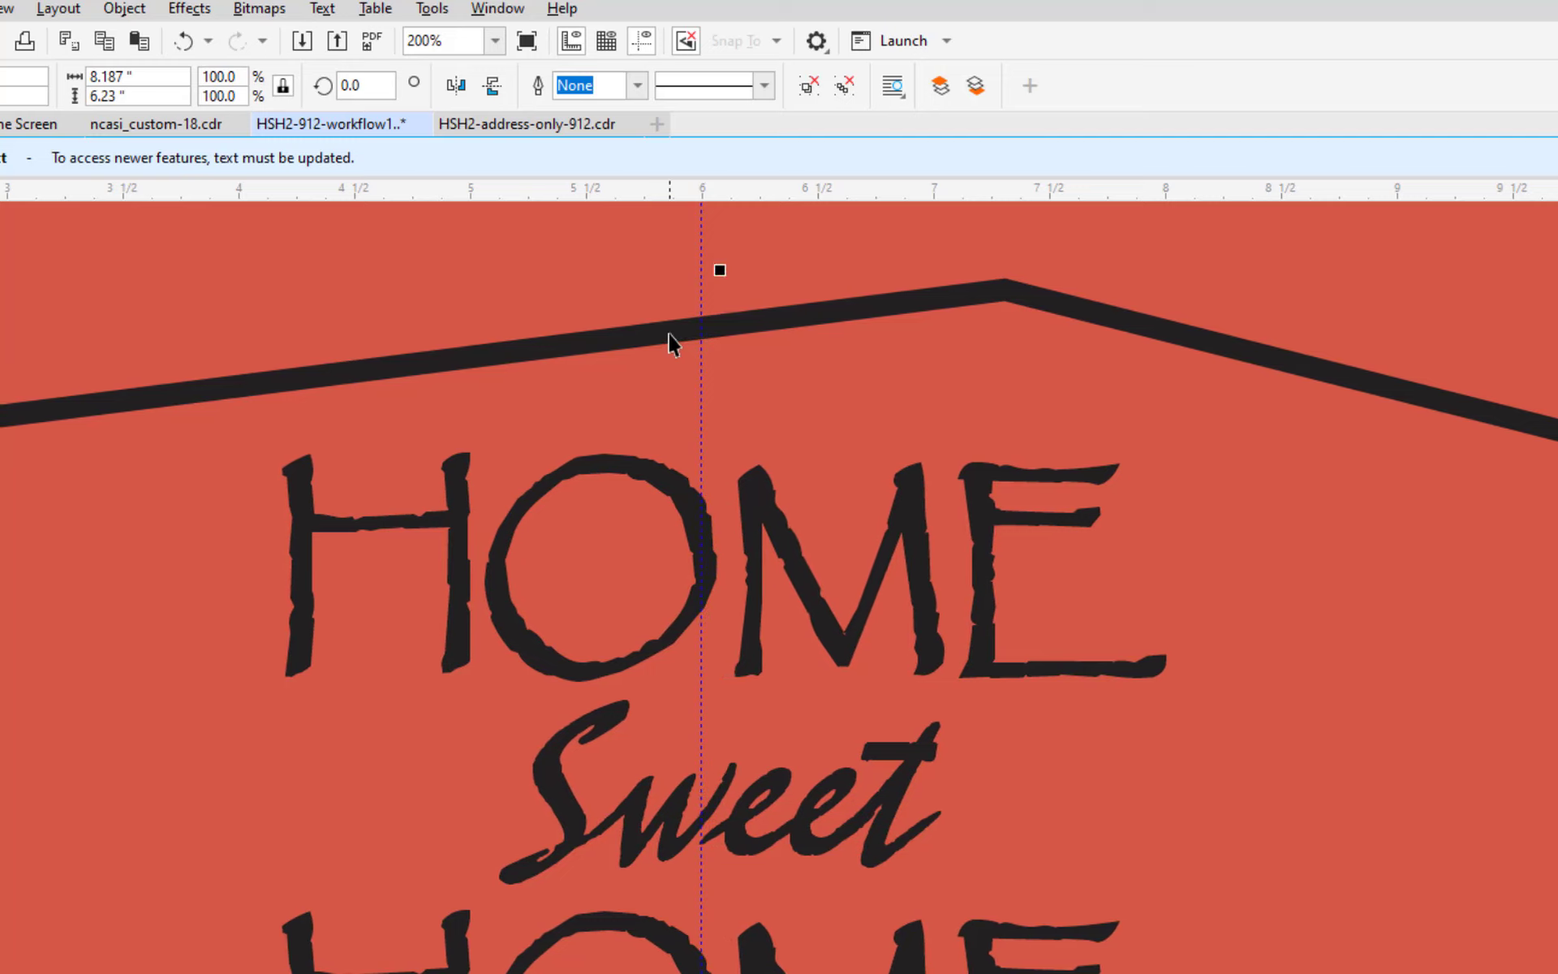
key("Right")
key("Right")
key("Right")
key("Right")
key("Right")
key("Right")
key("Right")
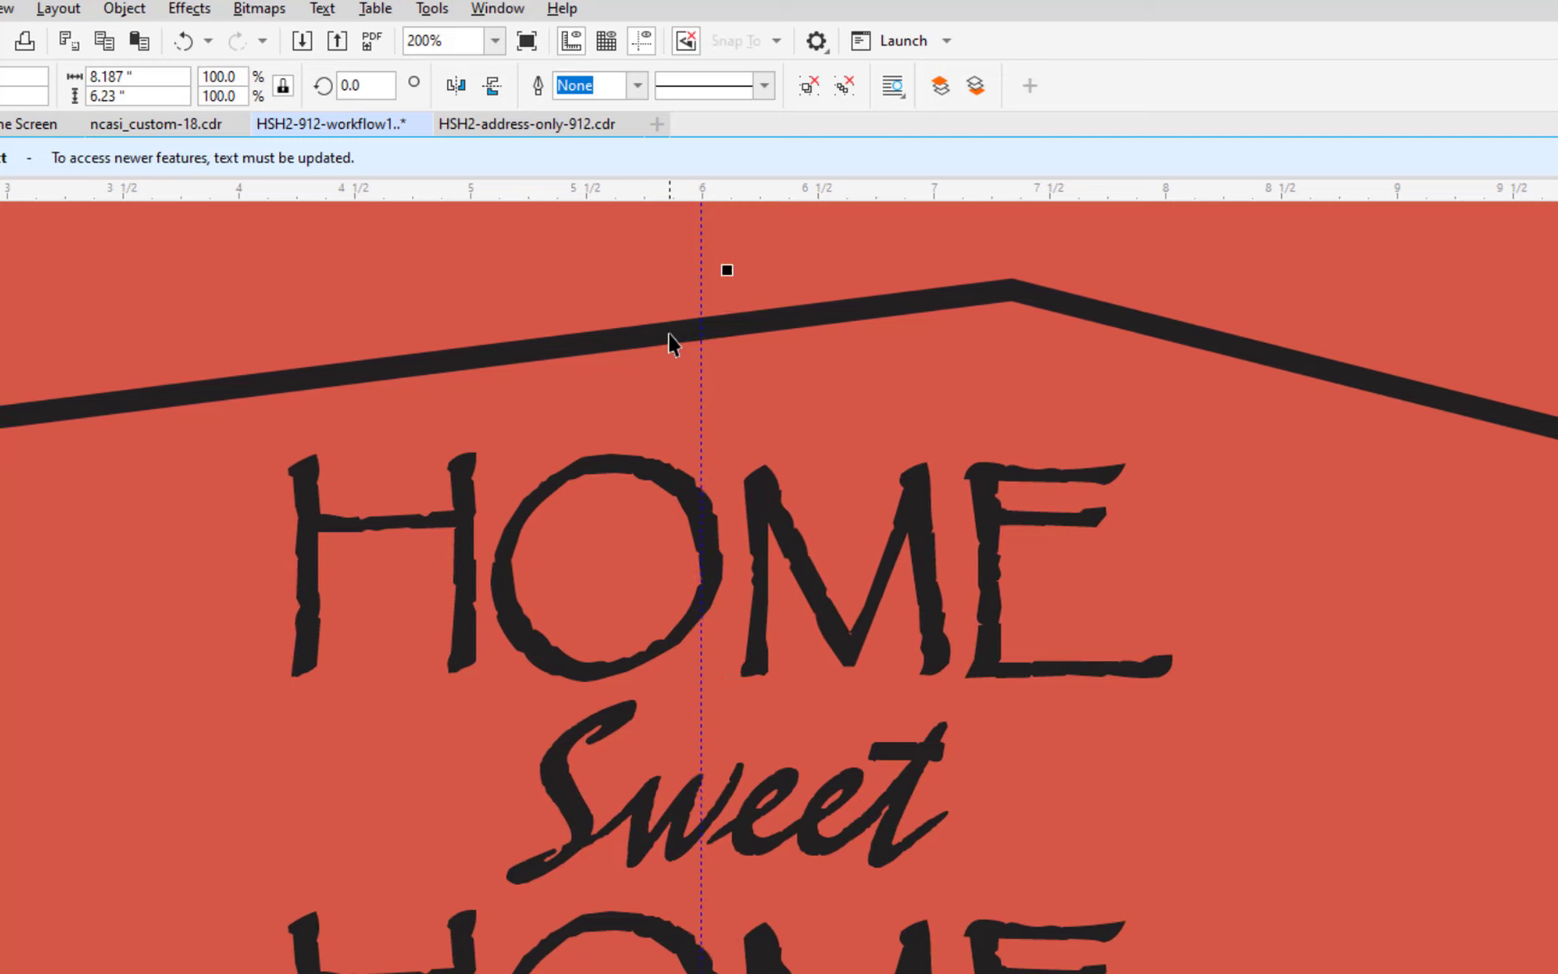
key("Right")
key("Right")
key("Right")
key("Right")
key("Right")
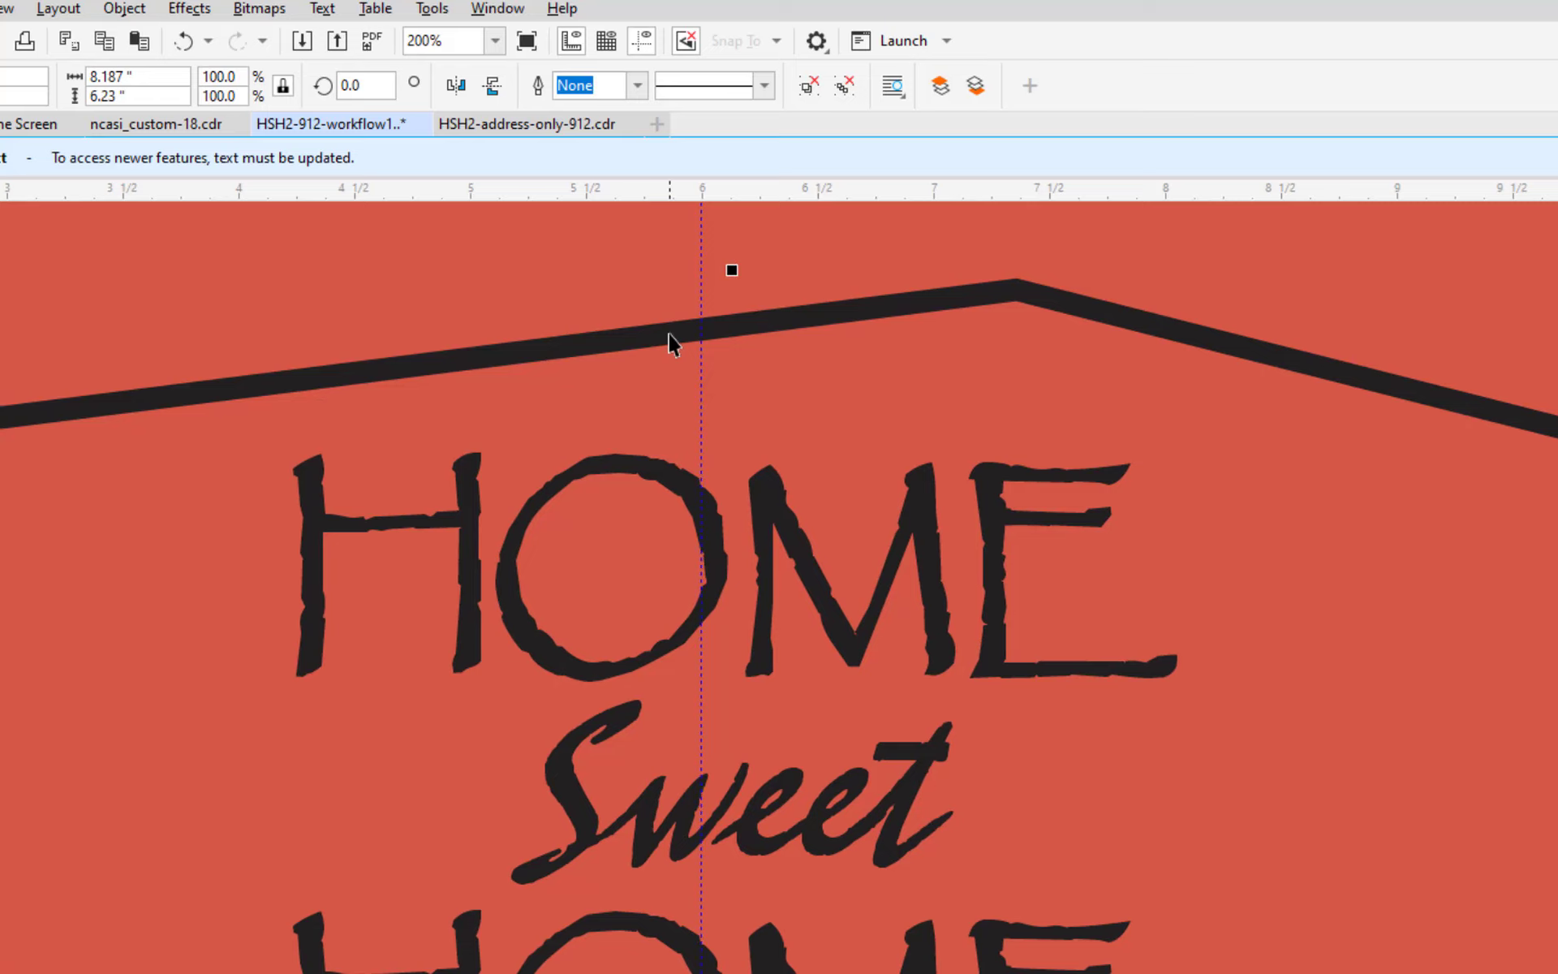
Raise the nudge distance to 0.1" and nudge the group two larger steps right.
left_click(682, 261)
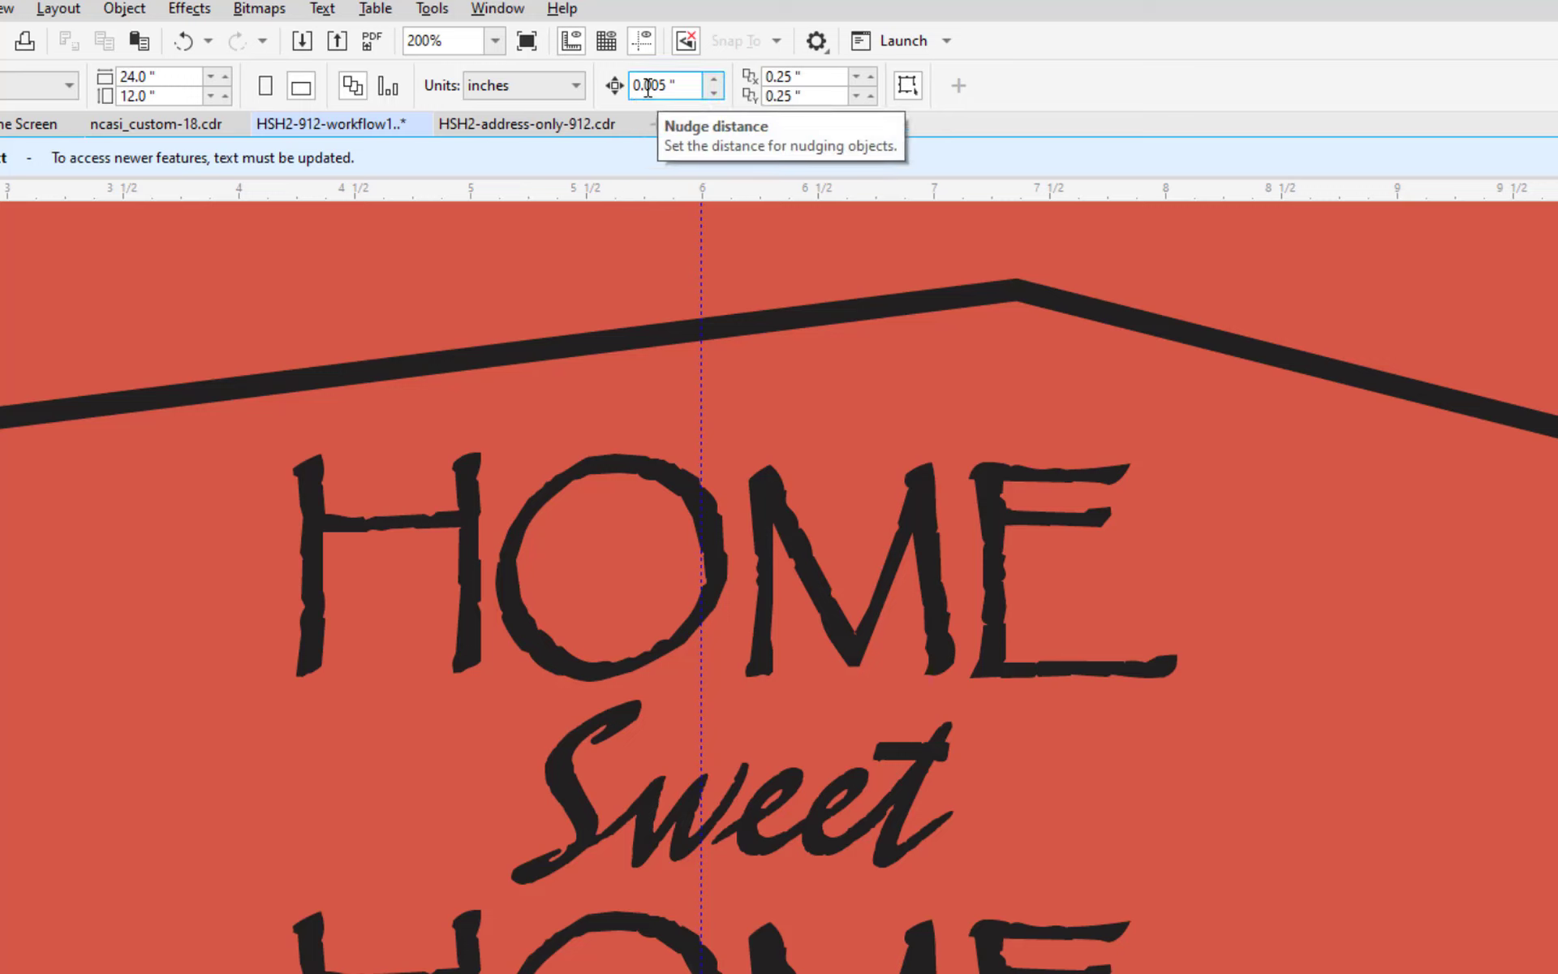
left_click_drag(646, 86, 667, 89)
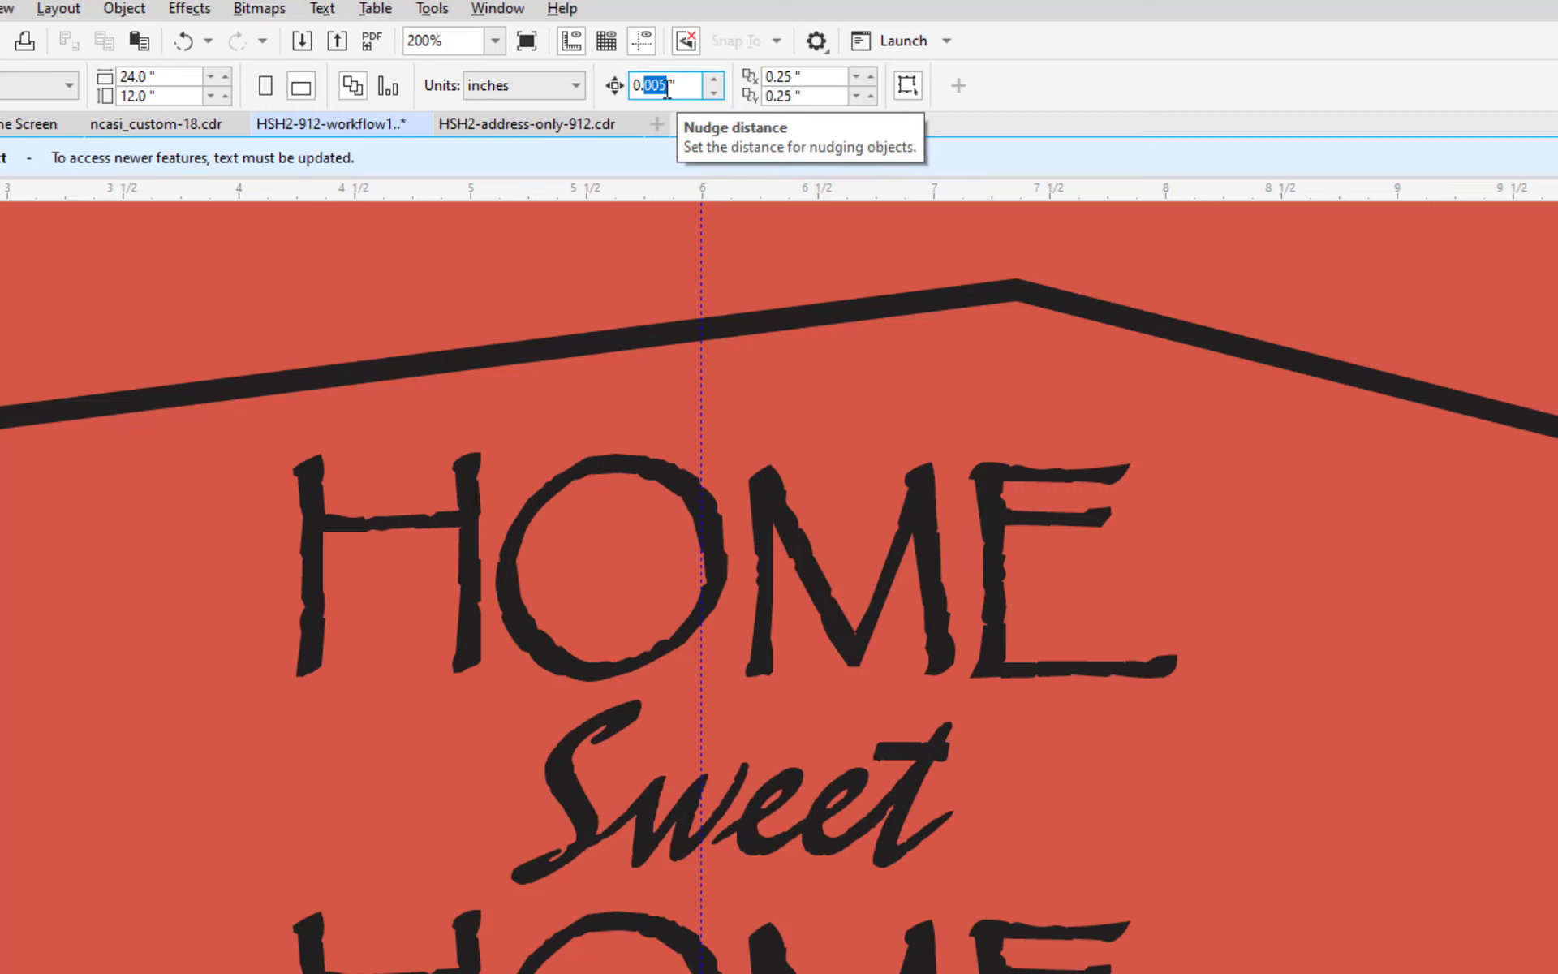
type("1")
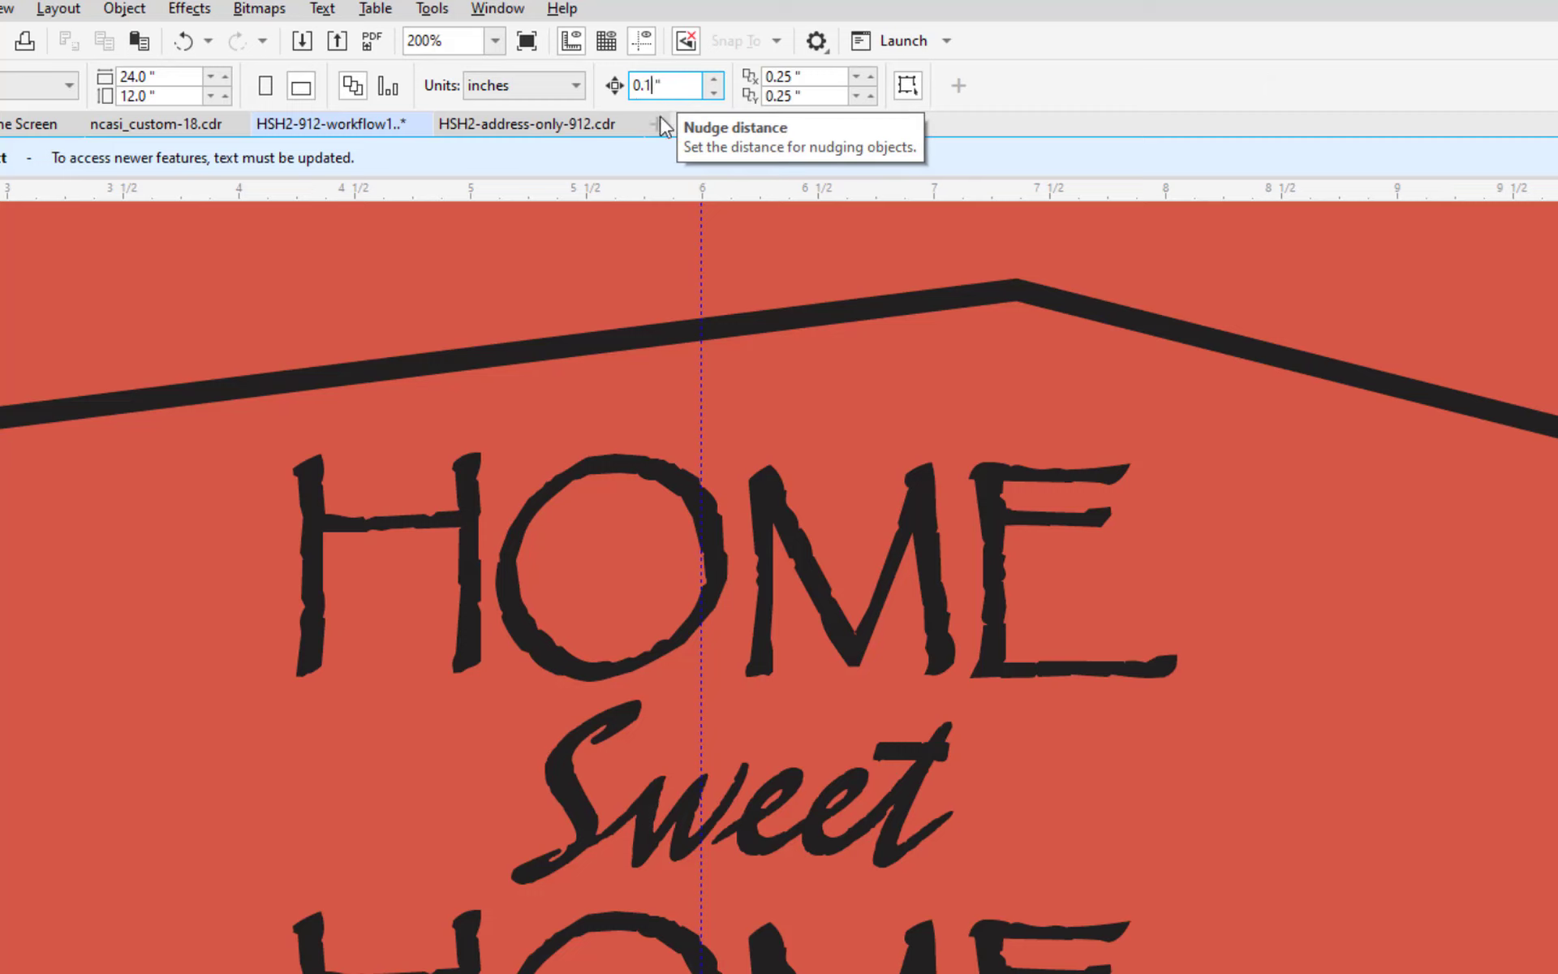
left_click(655, 341)
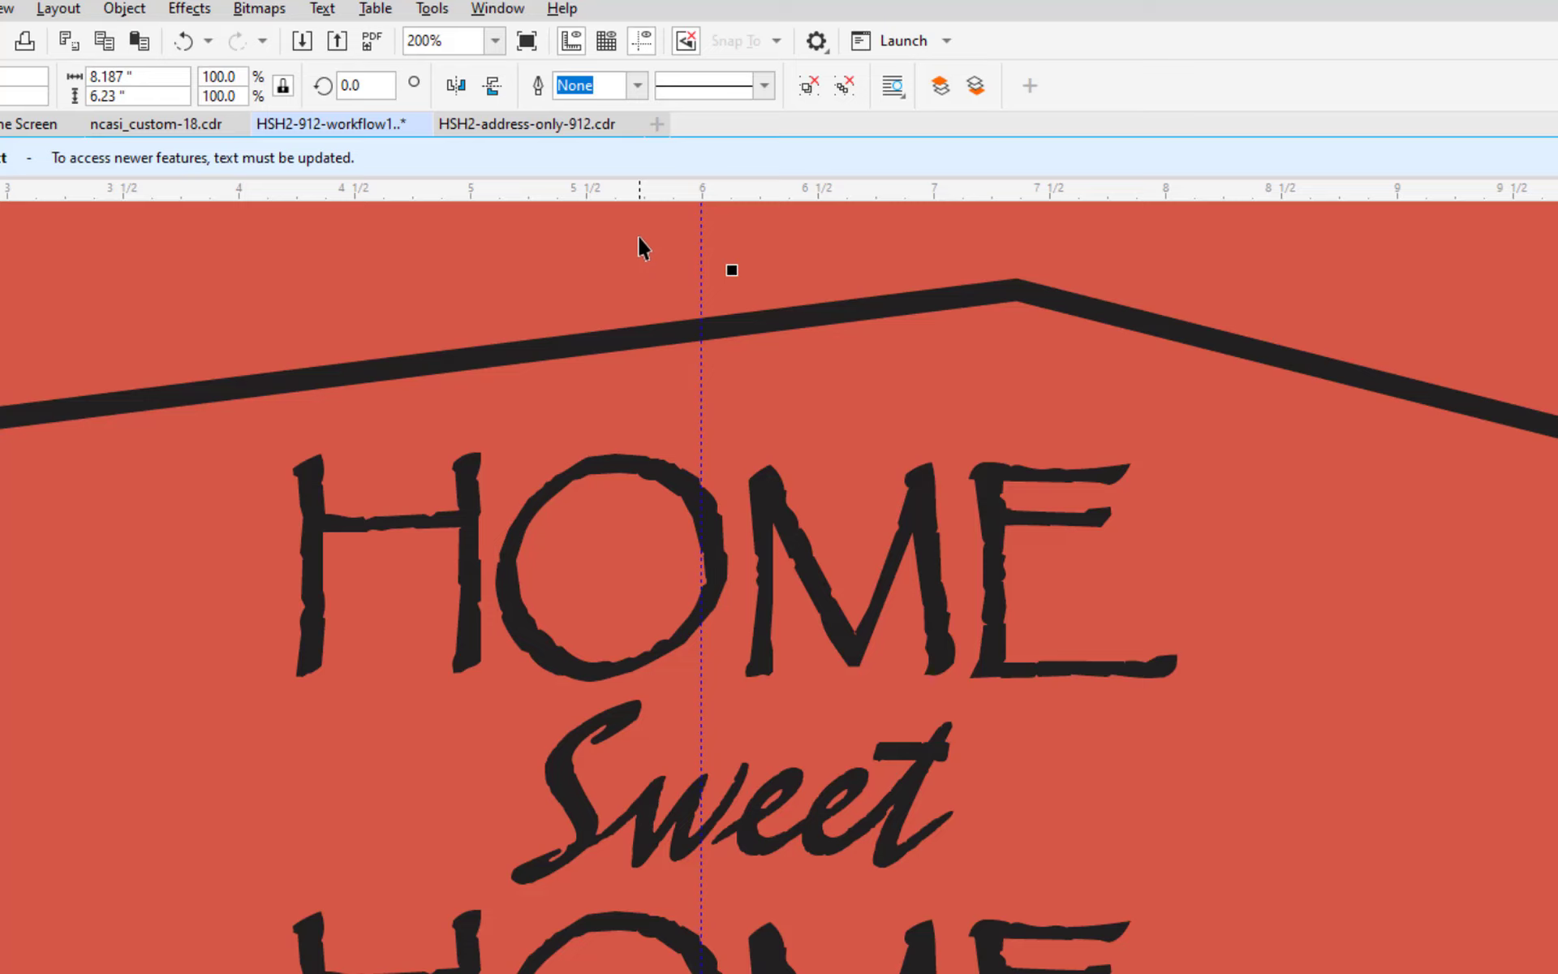
key("Right")
key("Right")
key("Right")
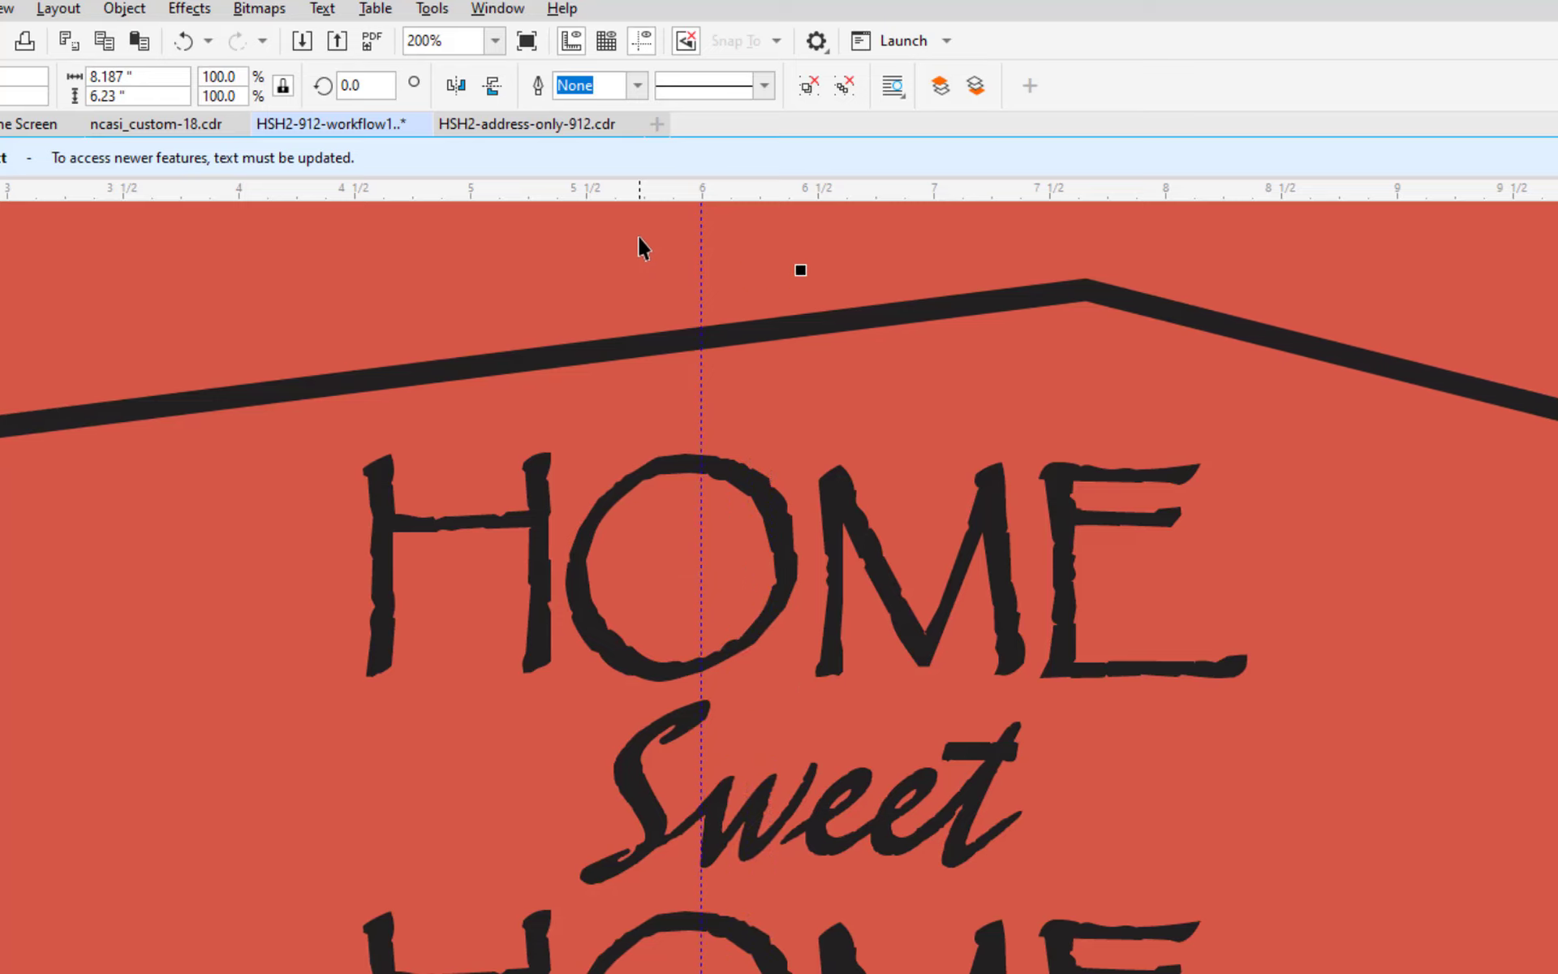
key("Right")
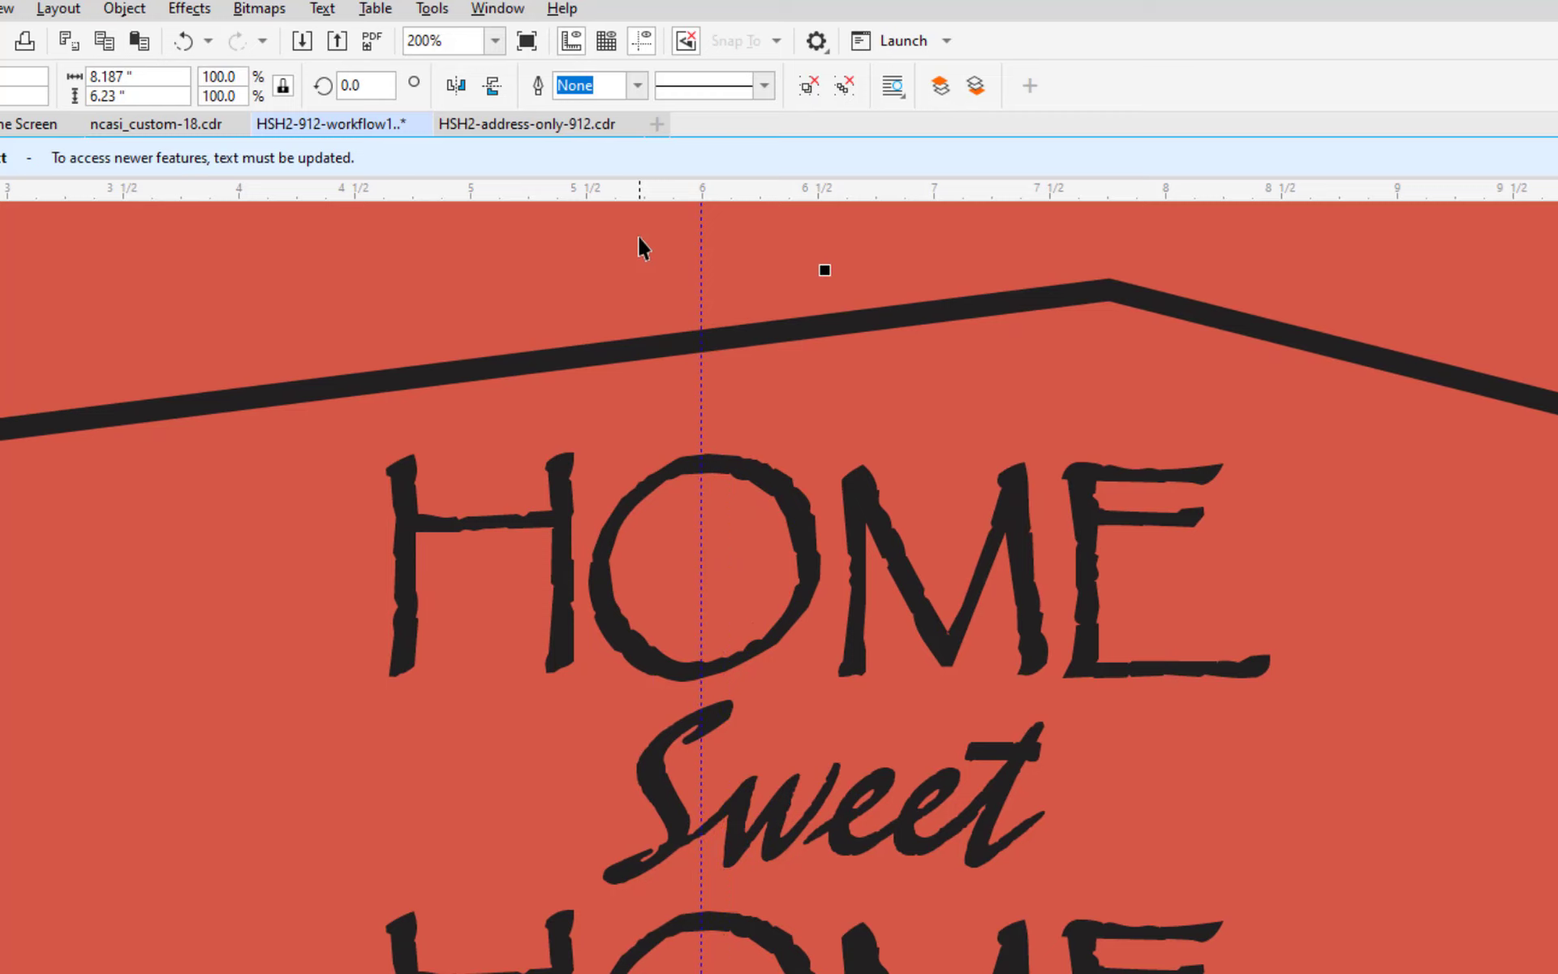
Lower the nudge distance to a small value and nudge the group two steps back left.
left_click(611, 244)
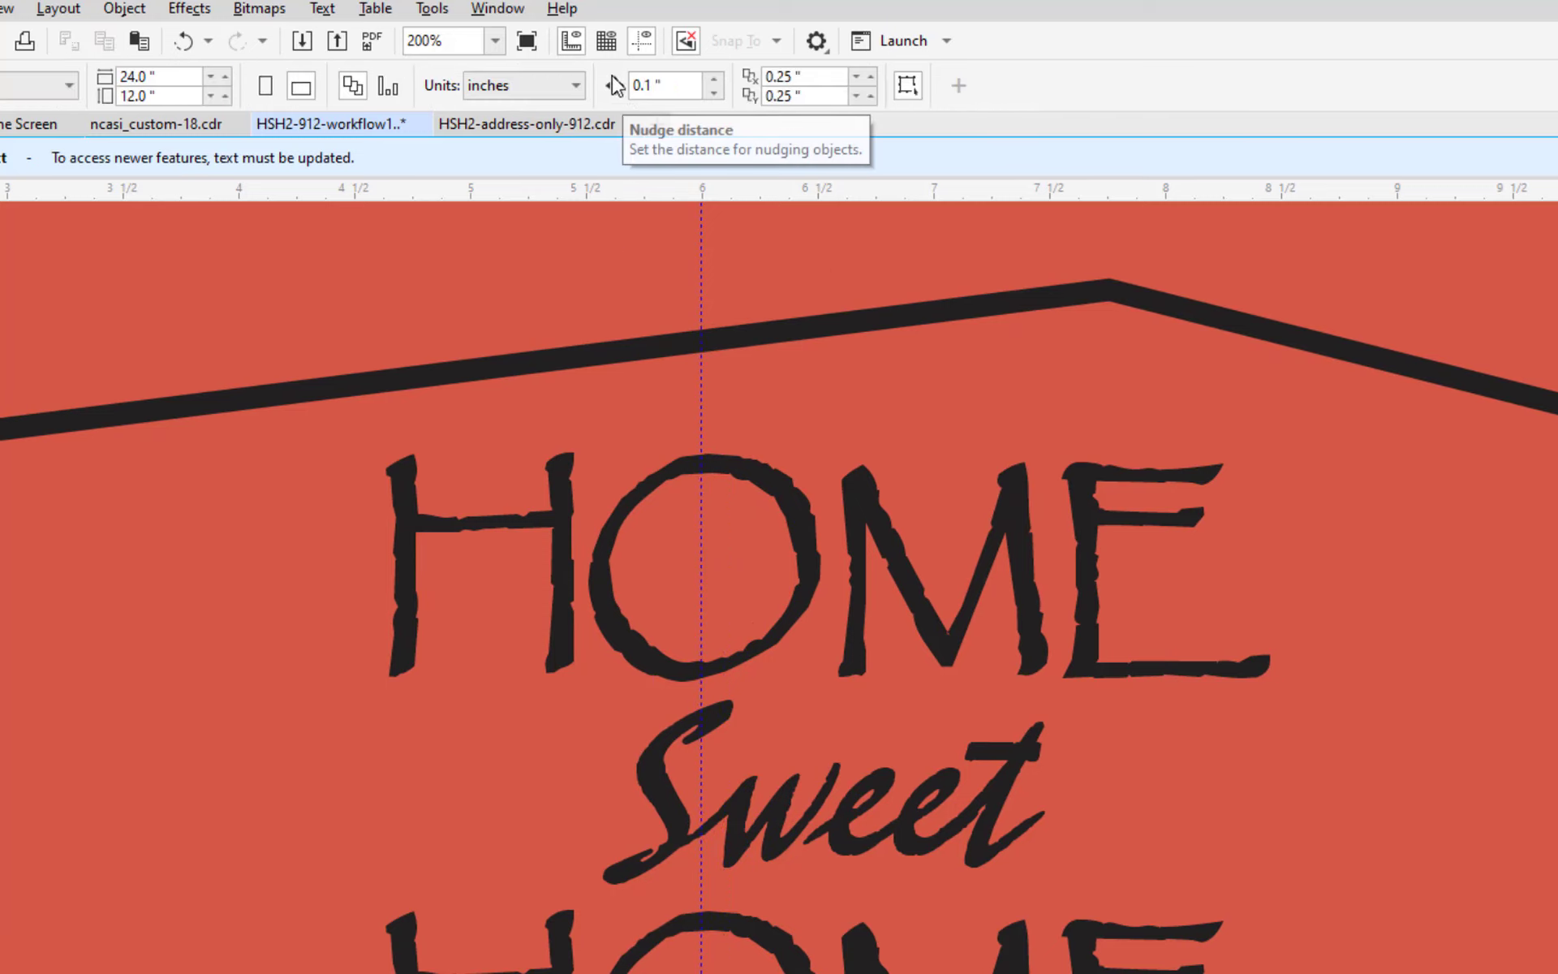
left_click(667, 85)
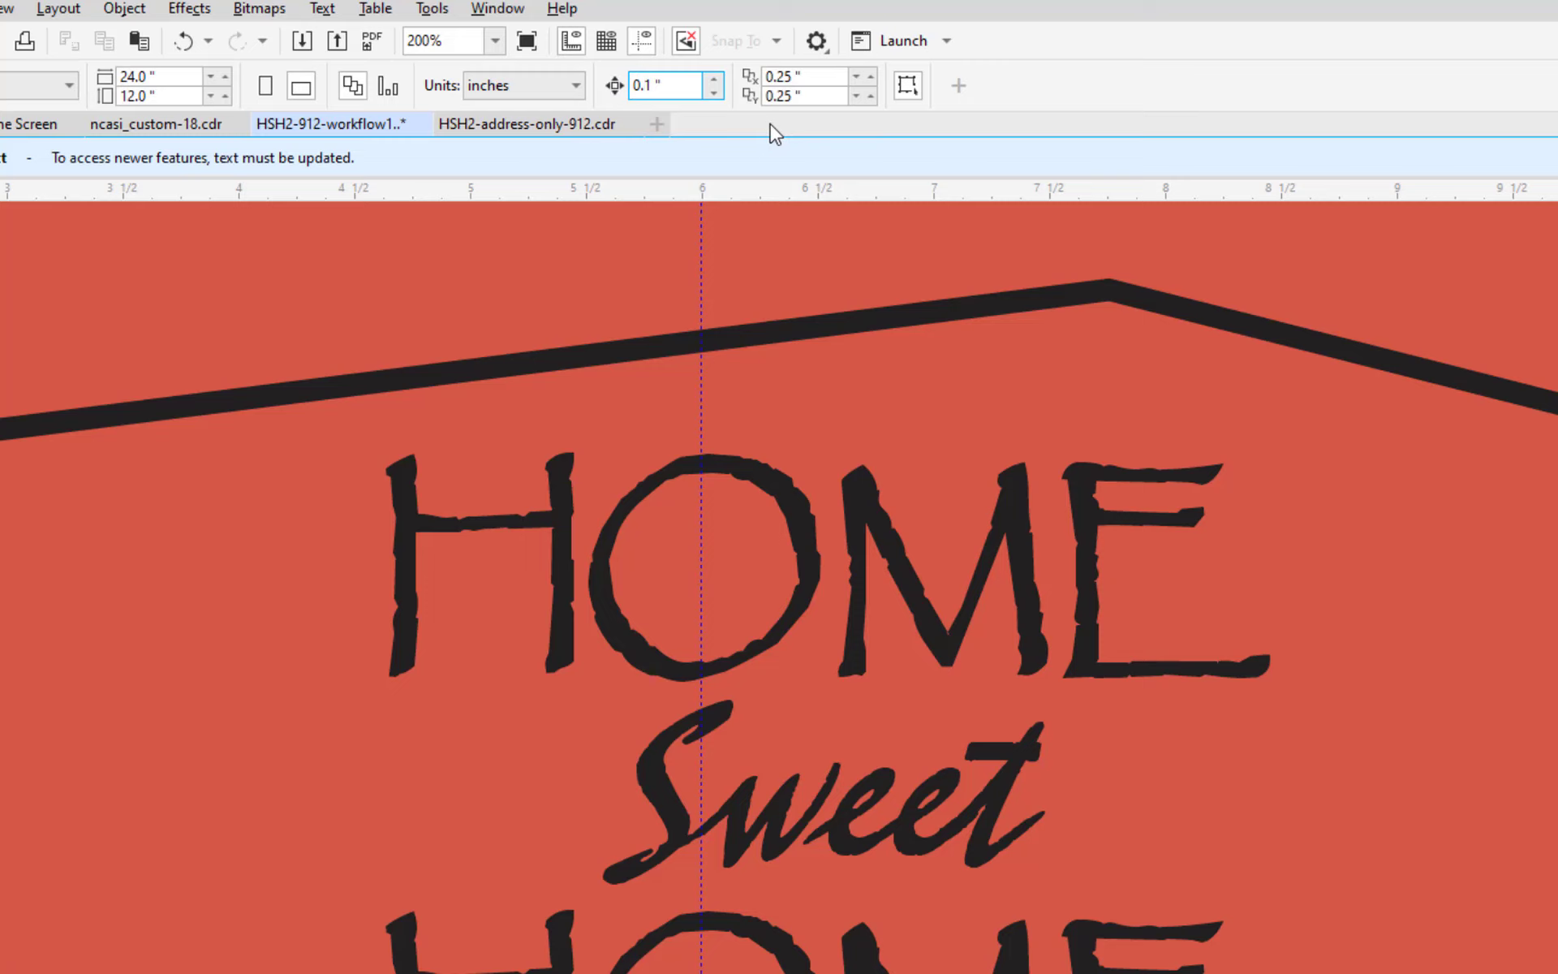
type("005")
left_click(691, 356)
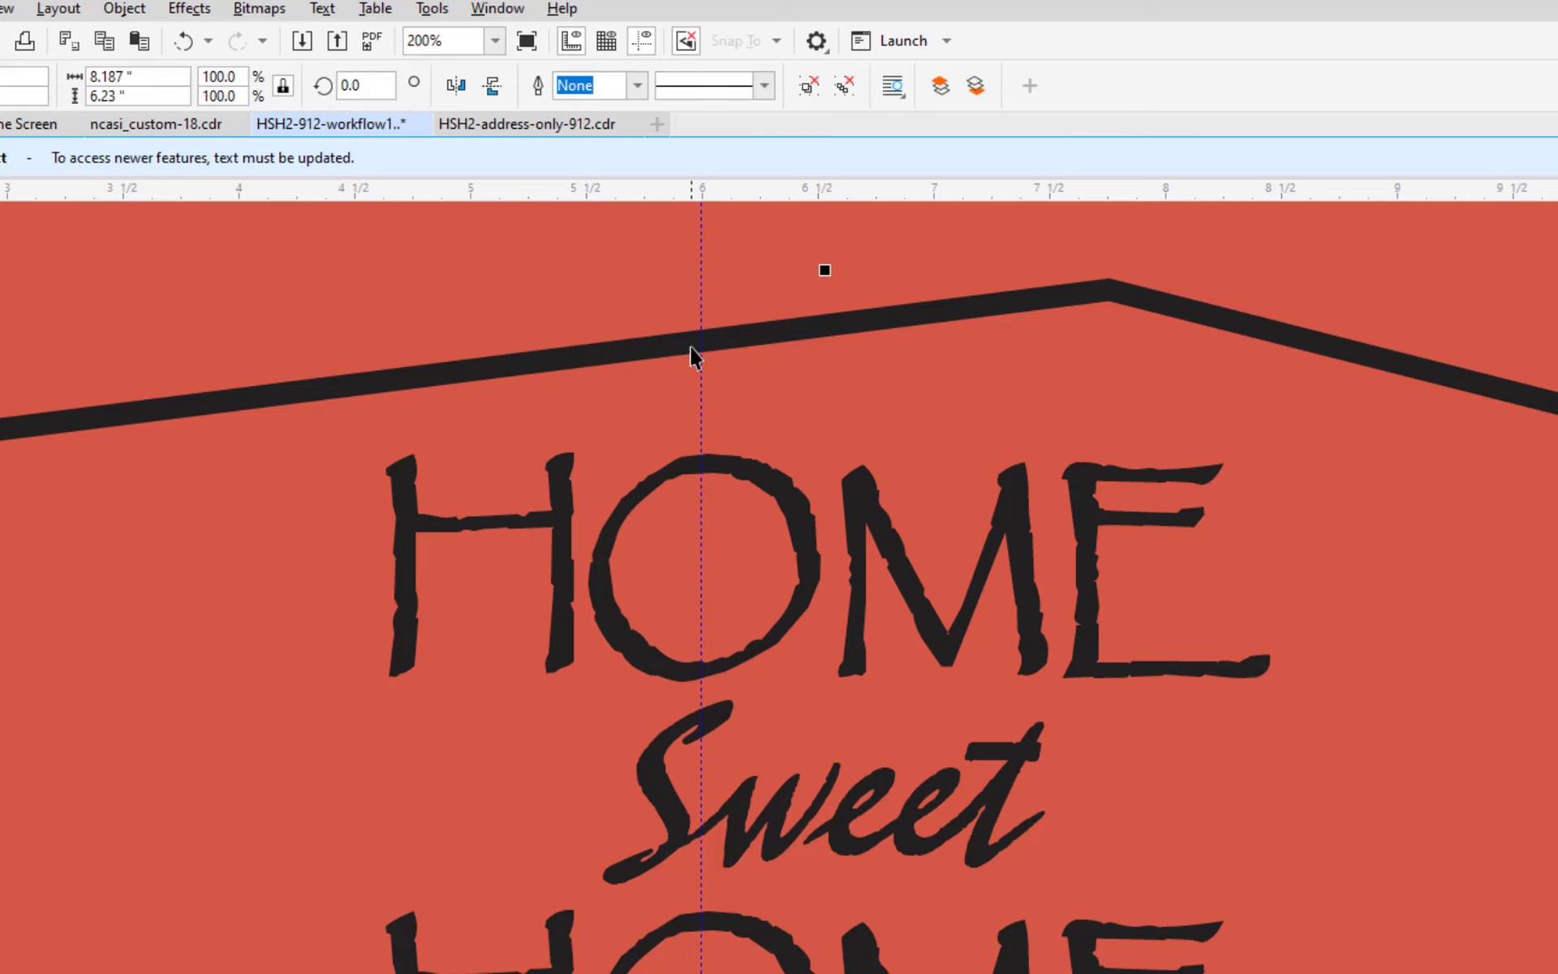
key("Left")
key("Left")
key("Left")
key("Left")
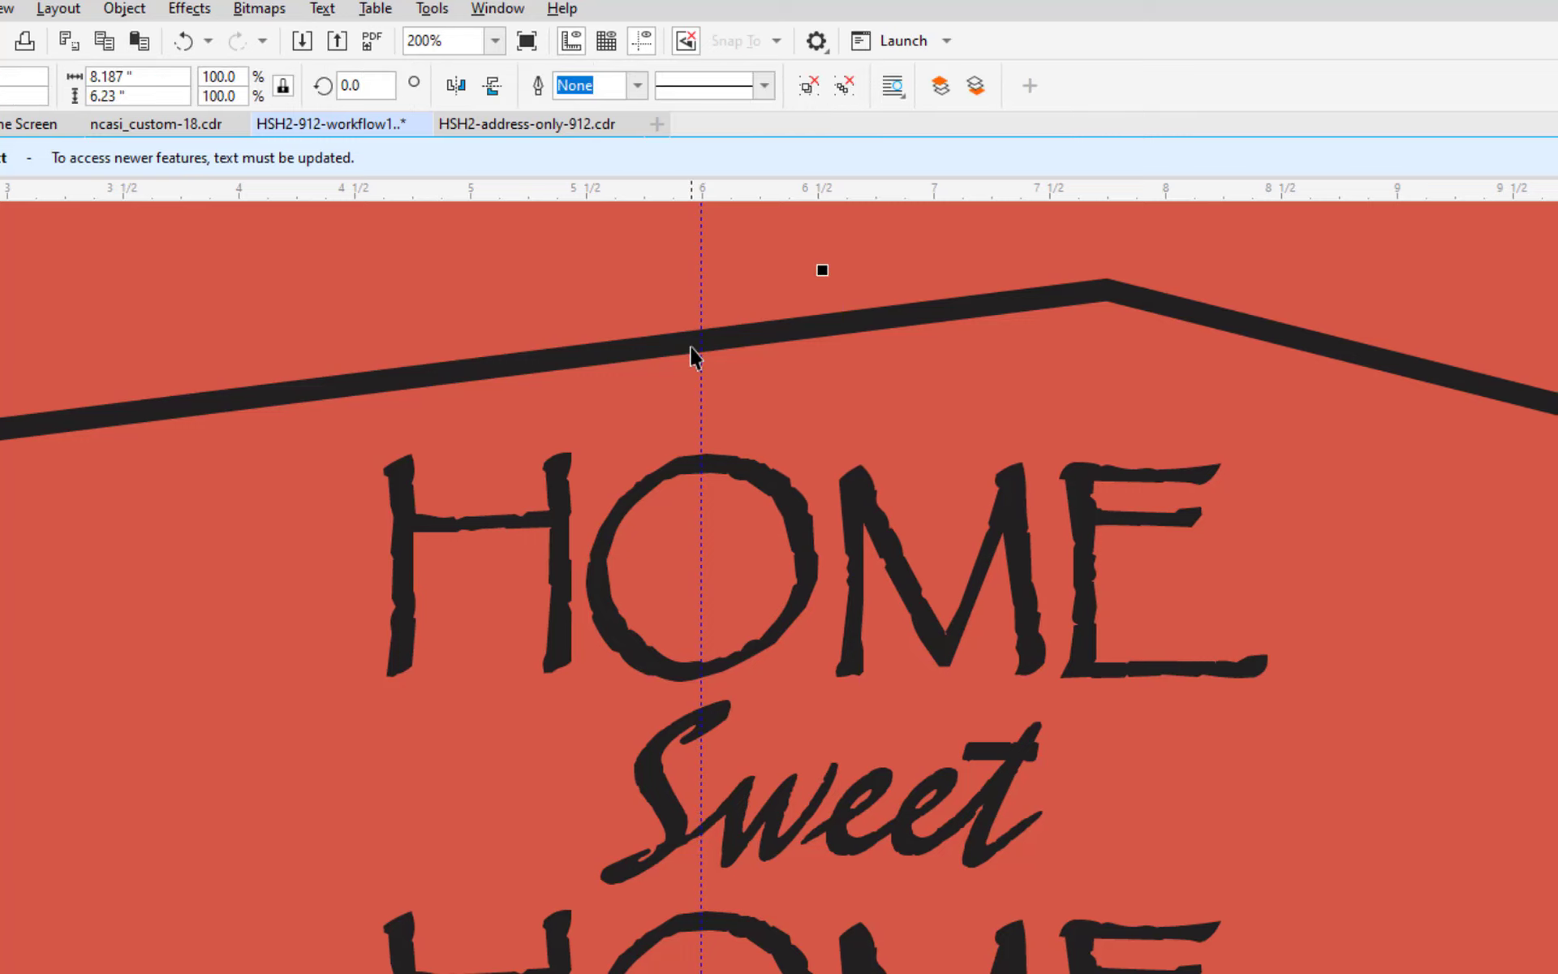
key("Left")
key("Left")
key("Left")
key("Left")
key("Left")
key("Left")
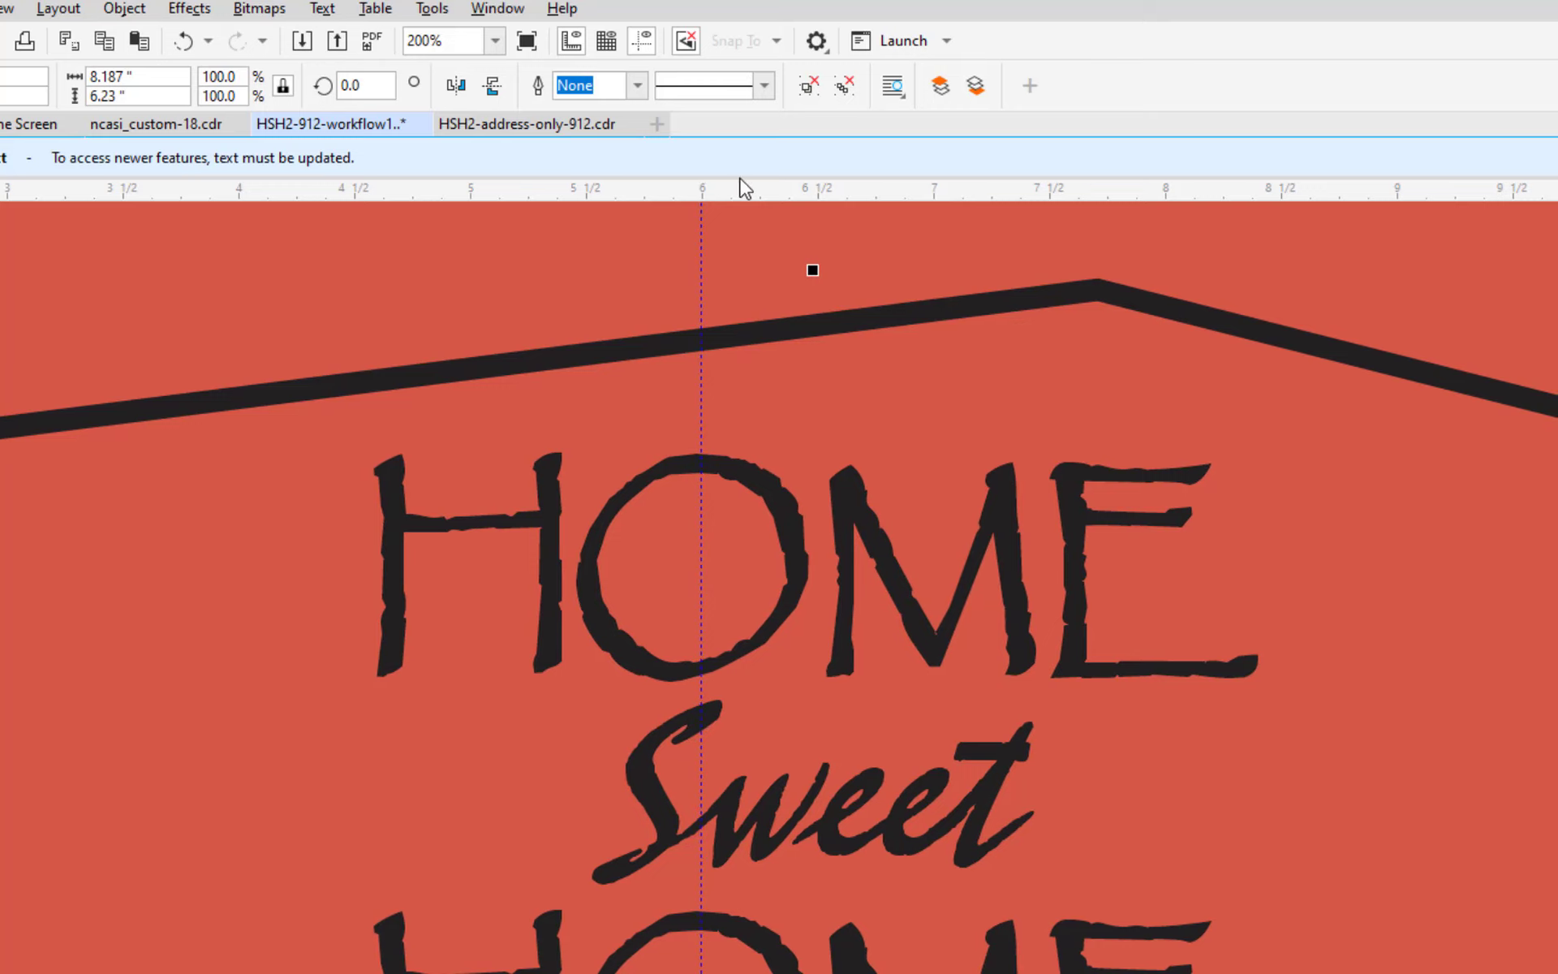
left_click(689, 237)
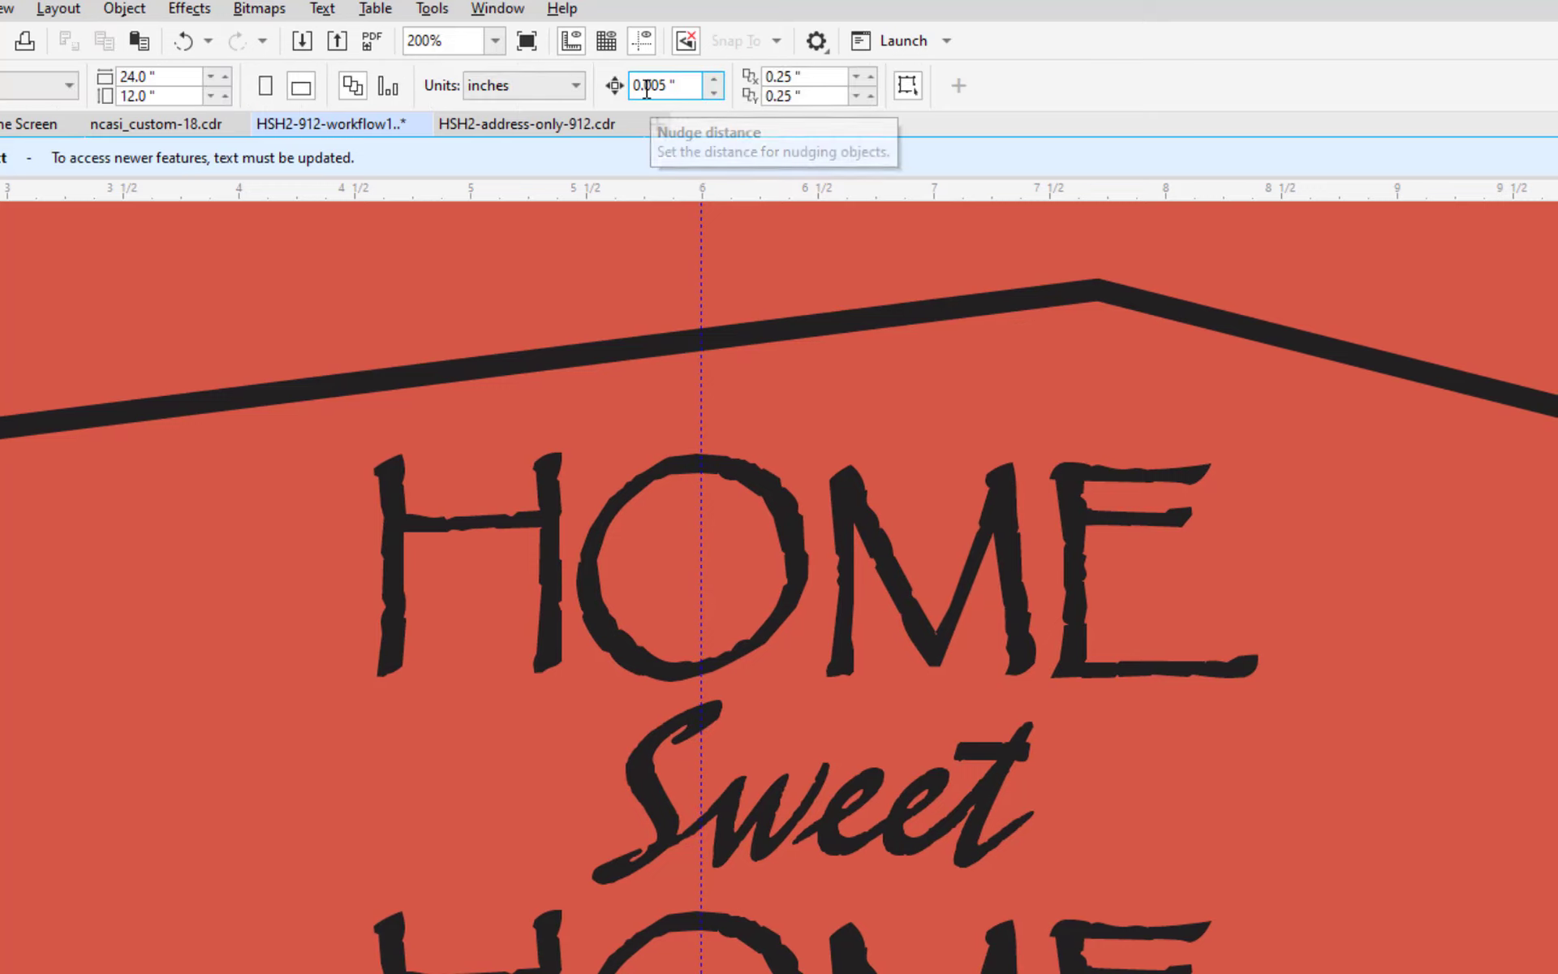
left_click_drag(667, 85, 660, 85)
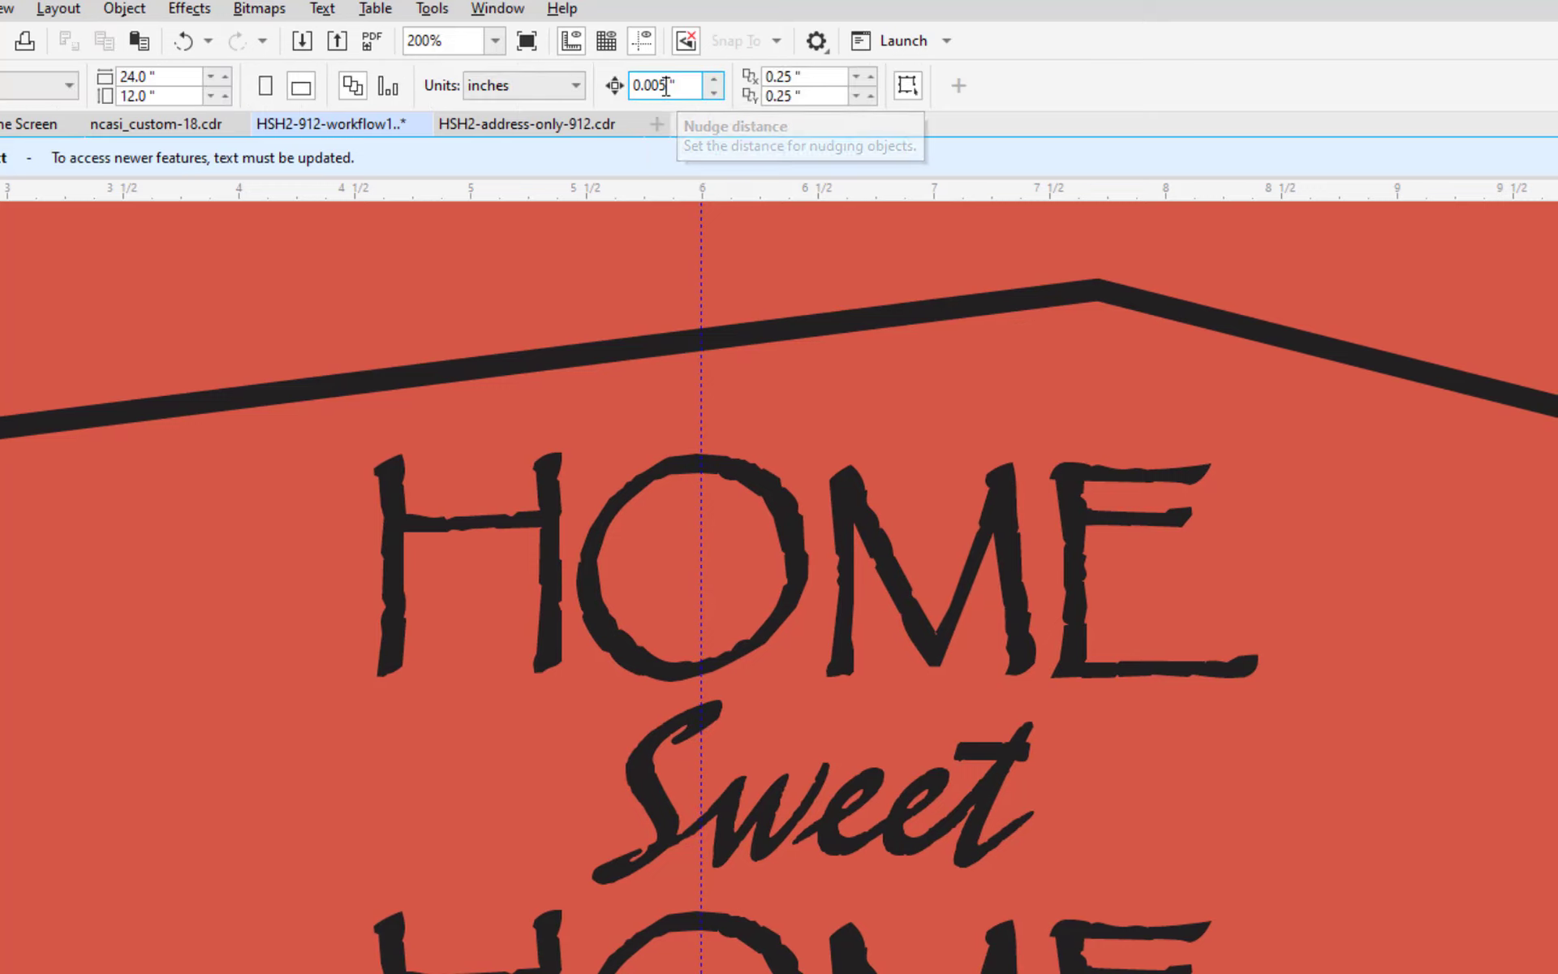
scroll(574, 427, "down", 3)
Set the nudge distance to 1 inch and try nudging the group left twice and back right once.
left_click(583, 406)
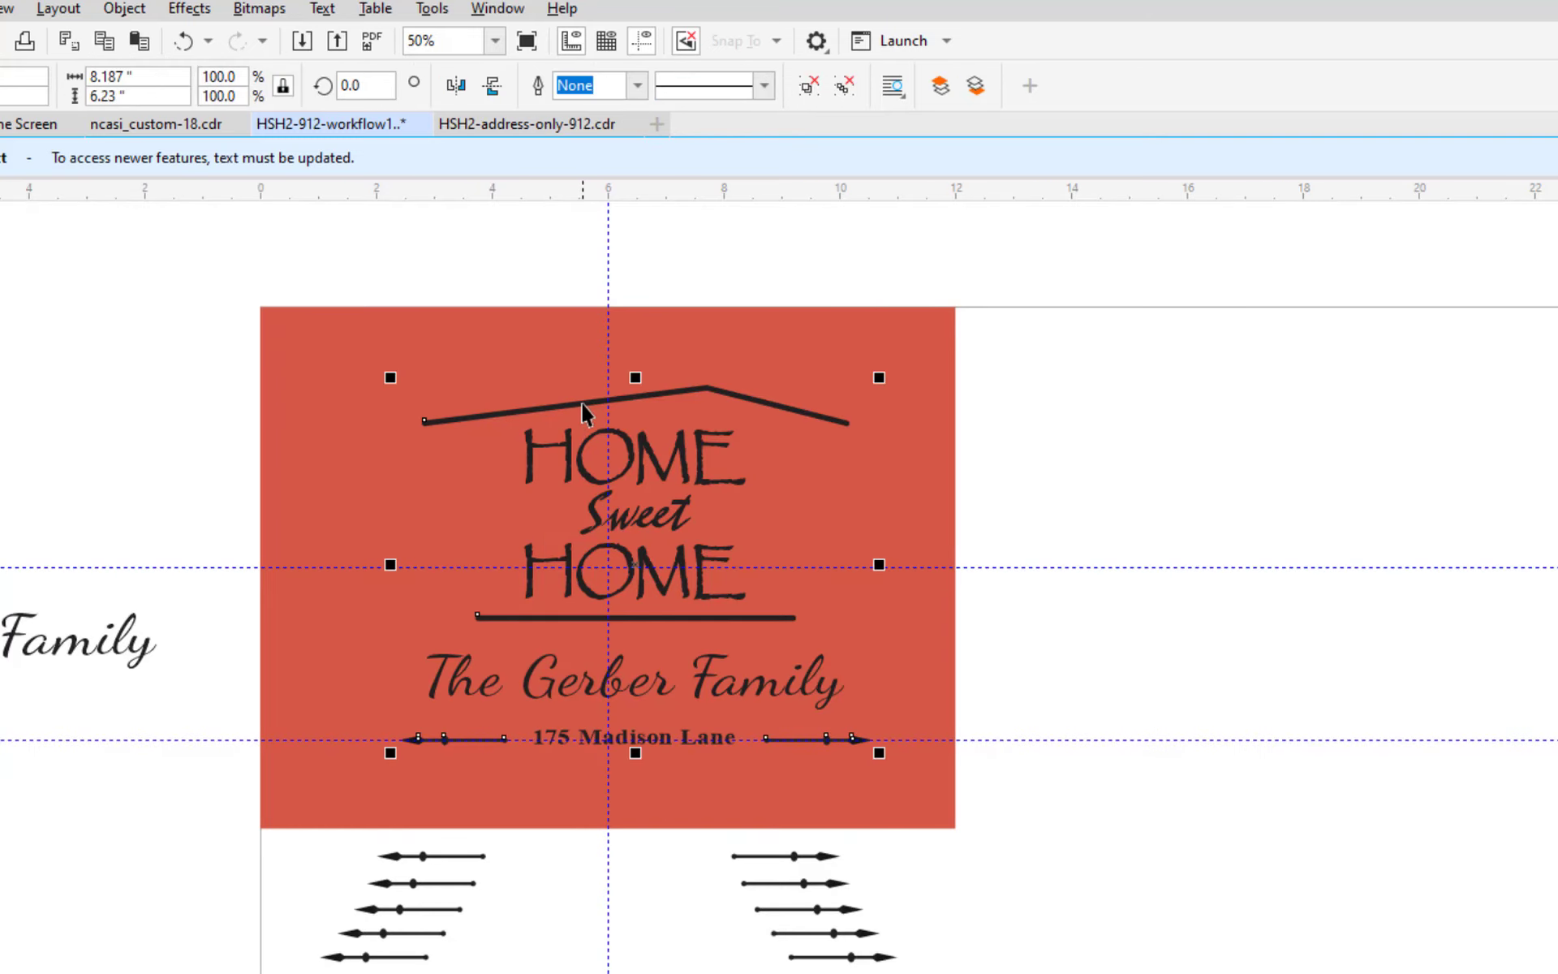
left_click(567, 264)
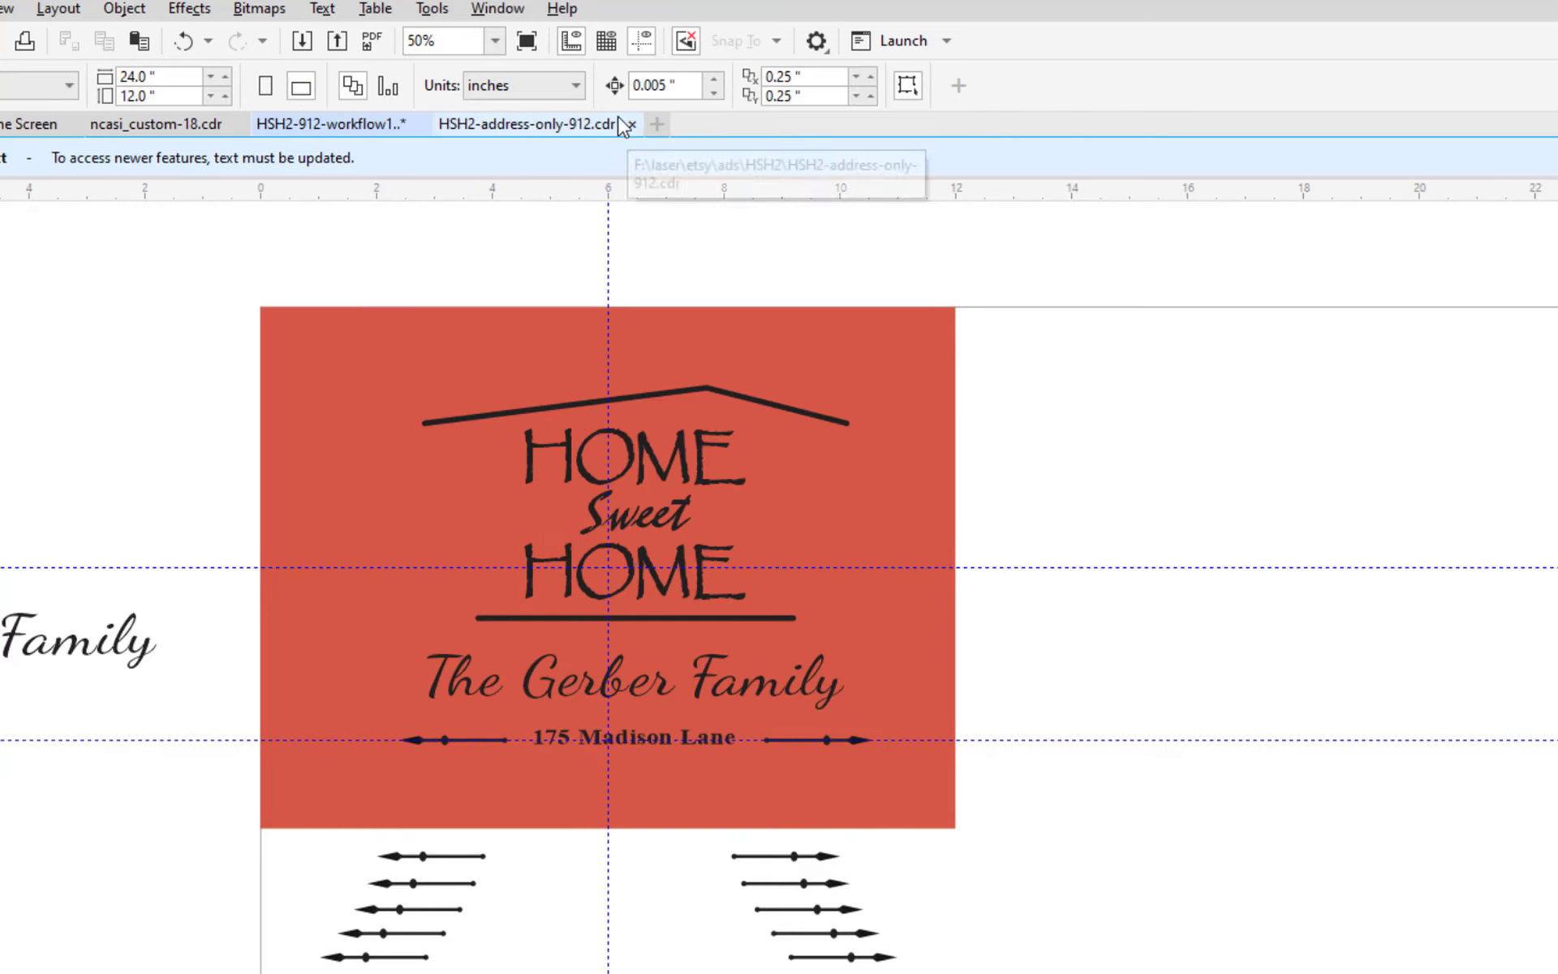
left_click_drag(671, 85, 632, 86)
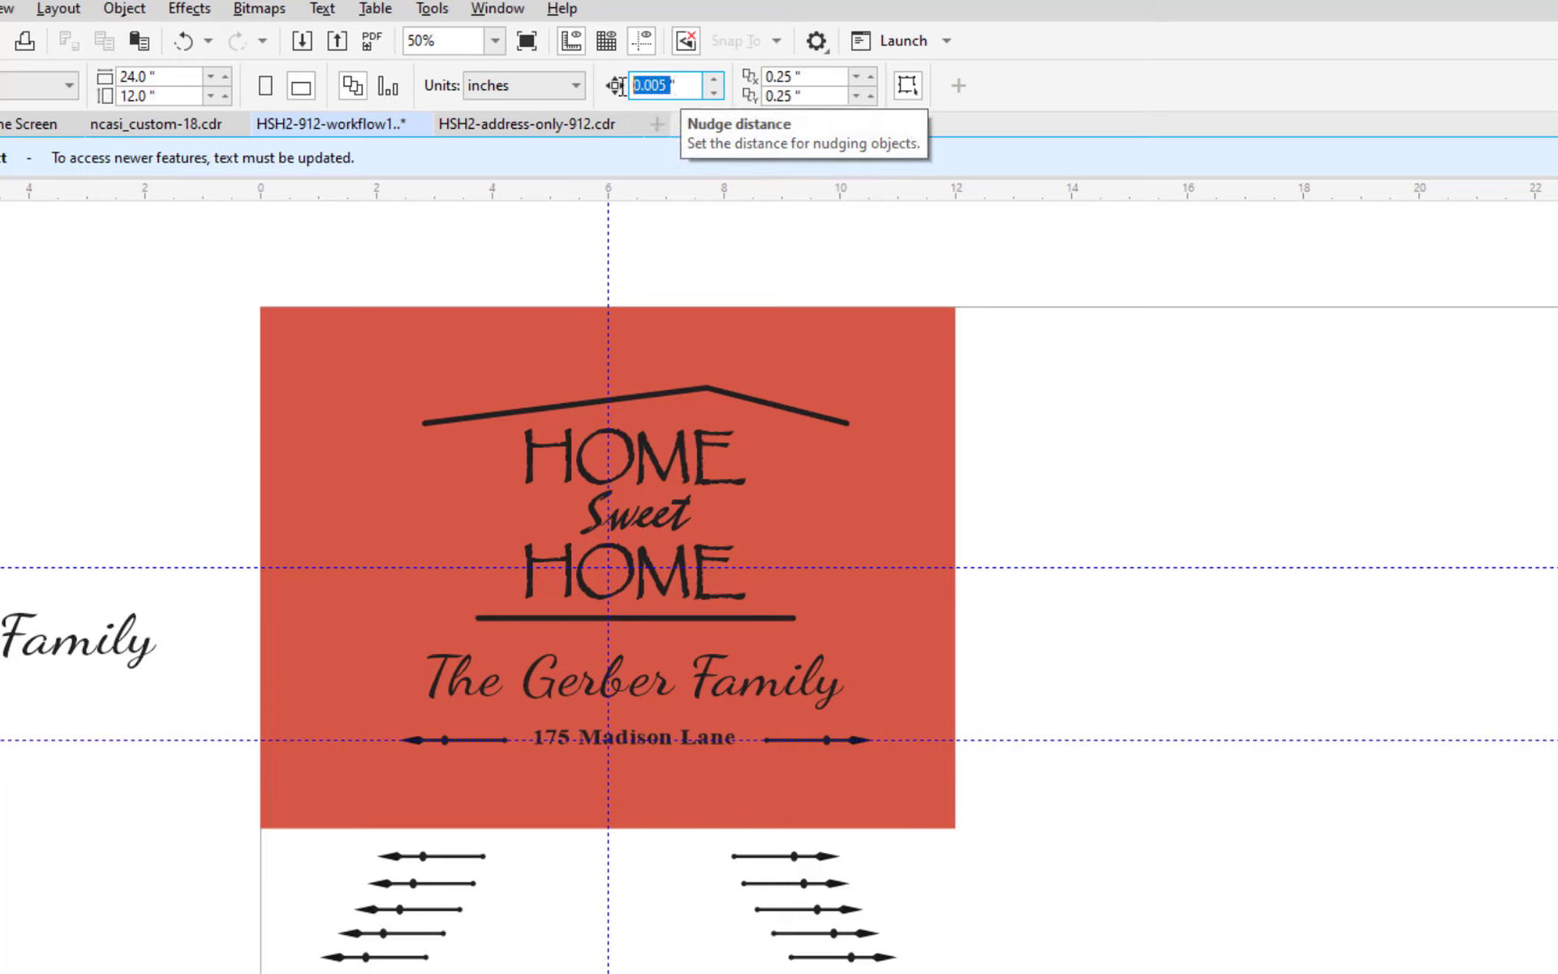
type("1")
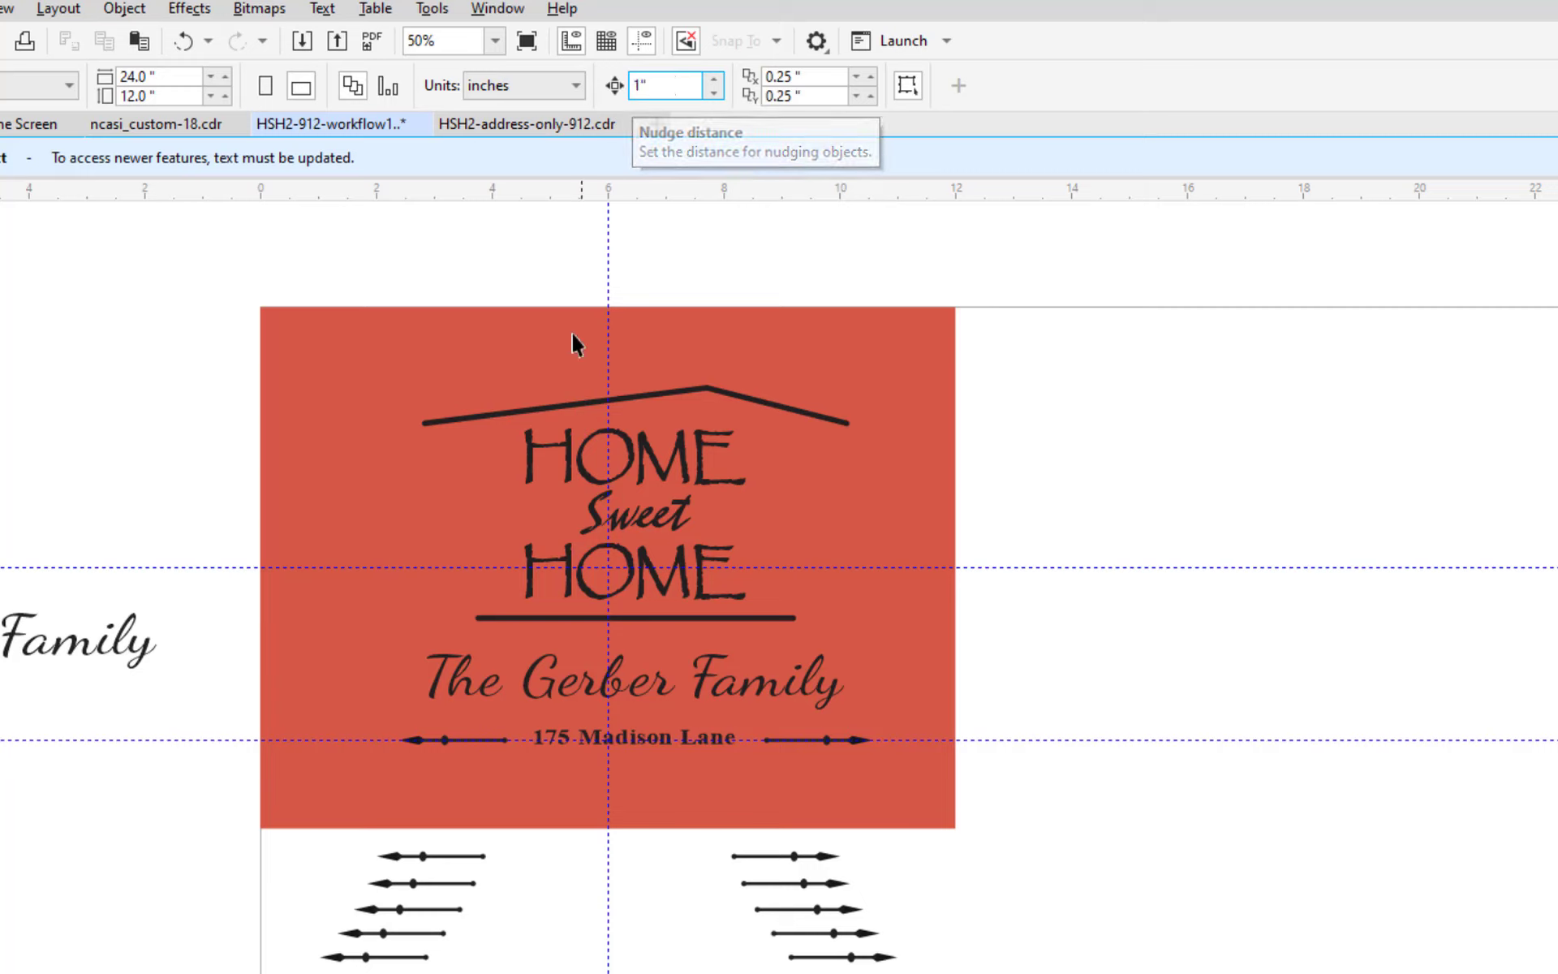
key("Return")
left_click(547, 445)
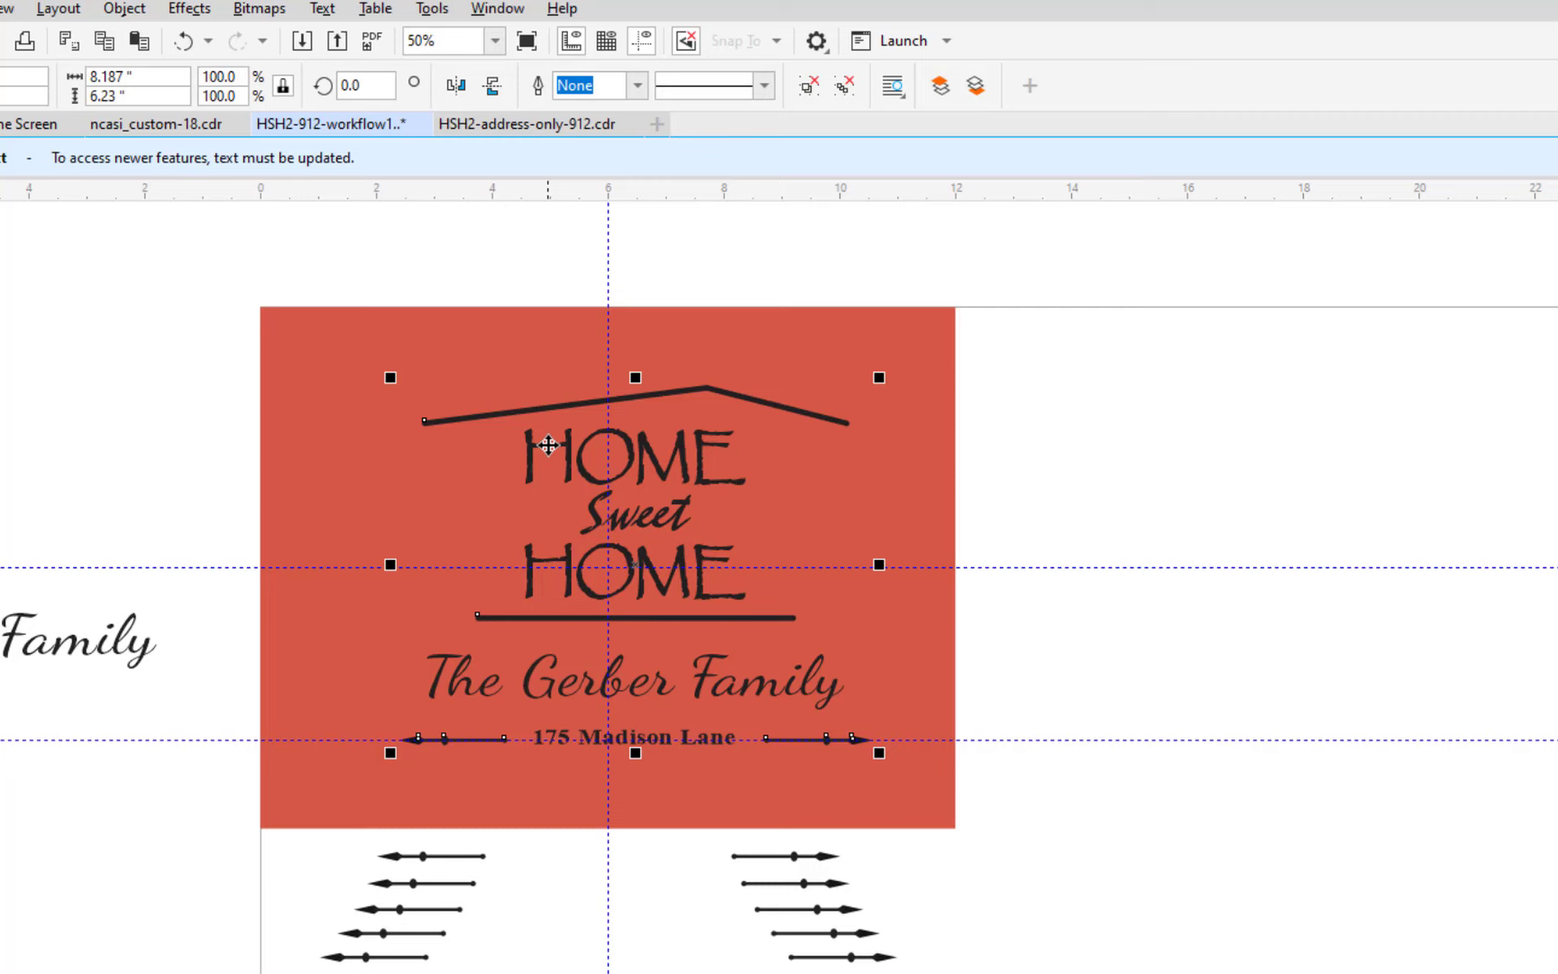
key("Left")
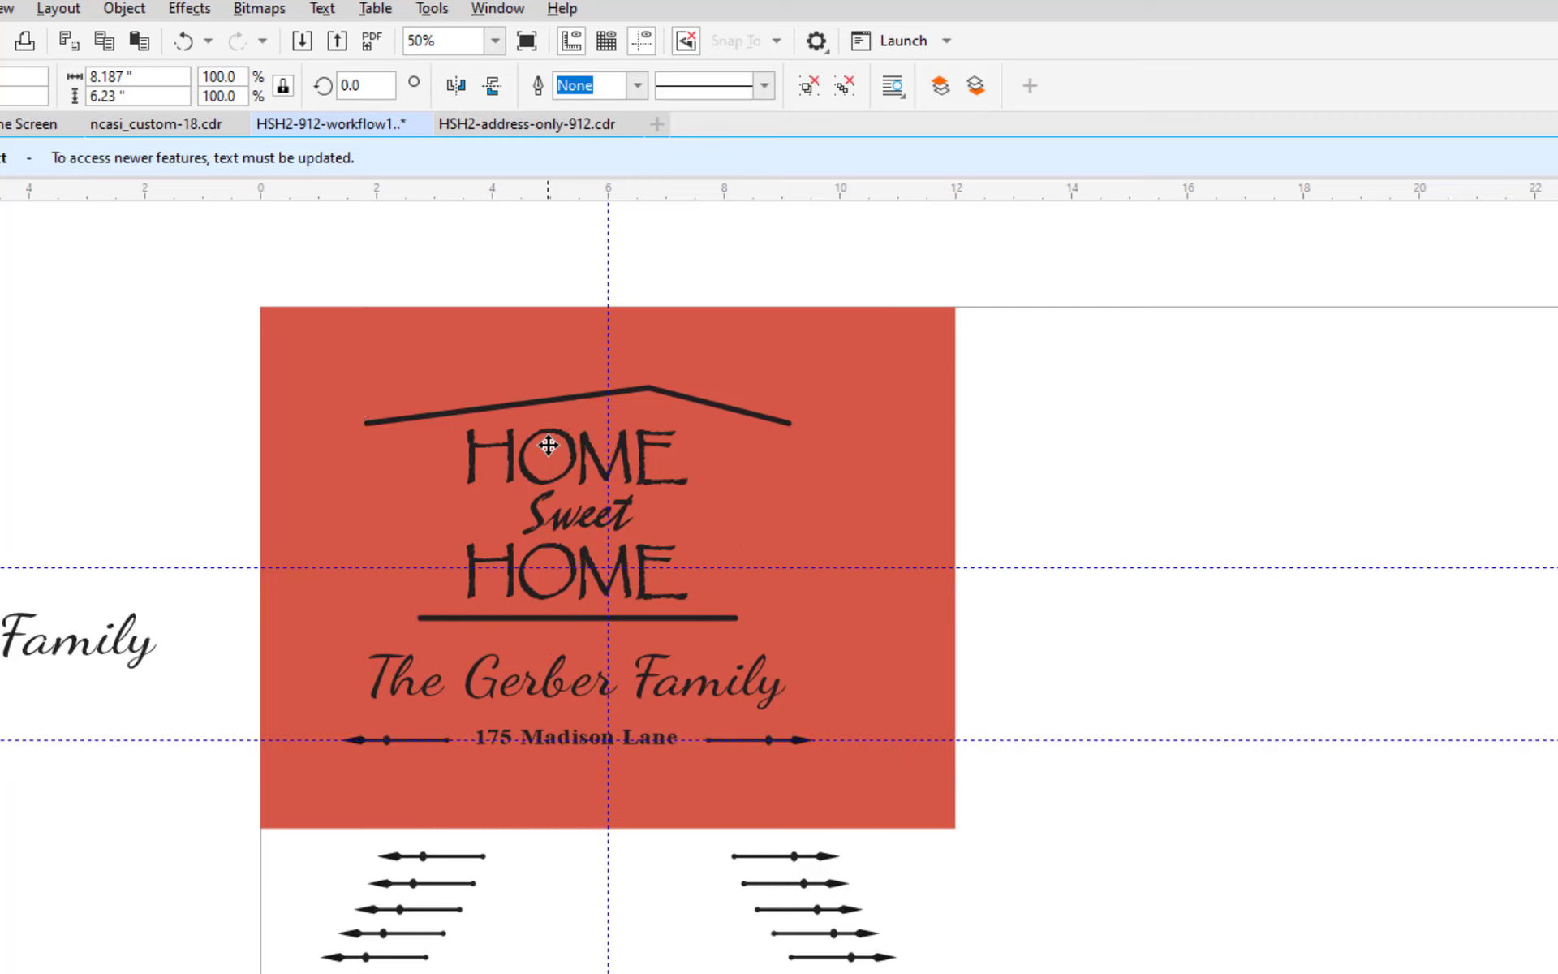
key("Left")
key("Left")
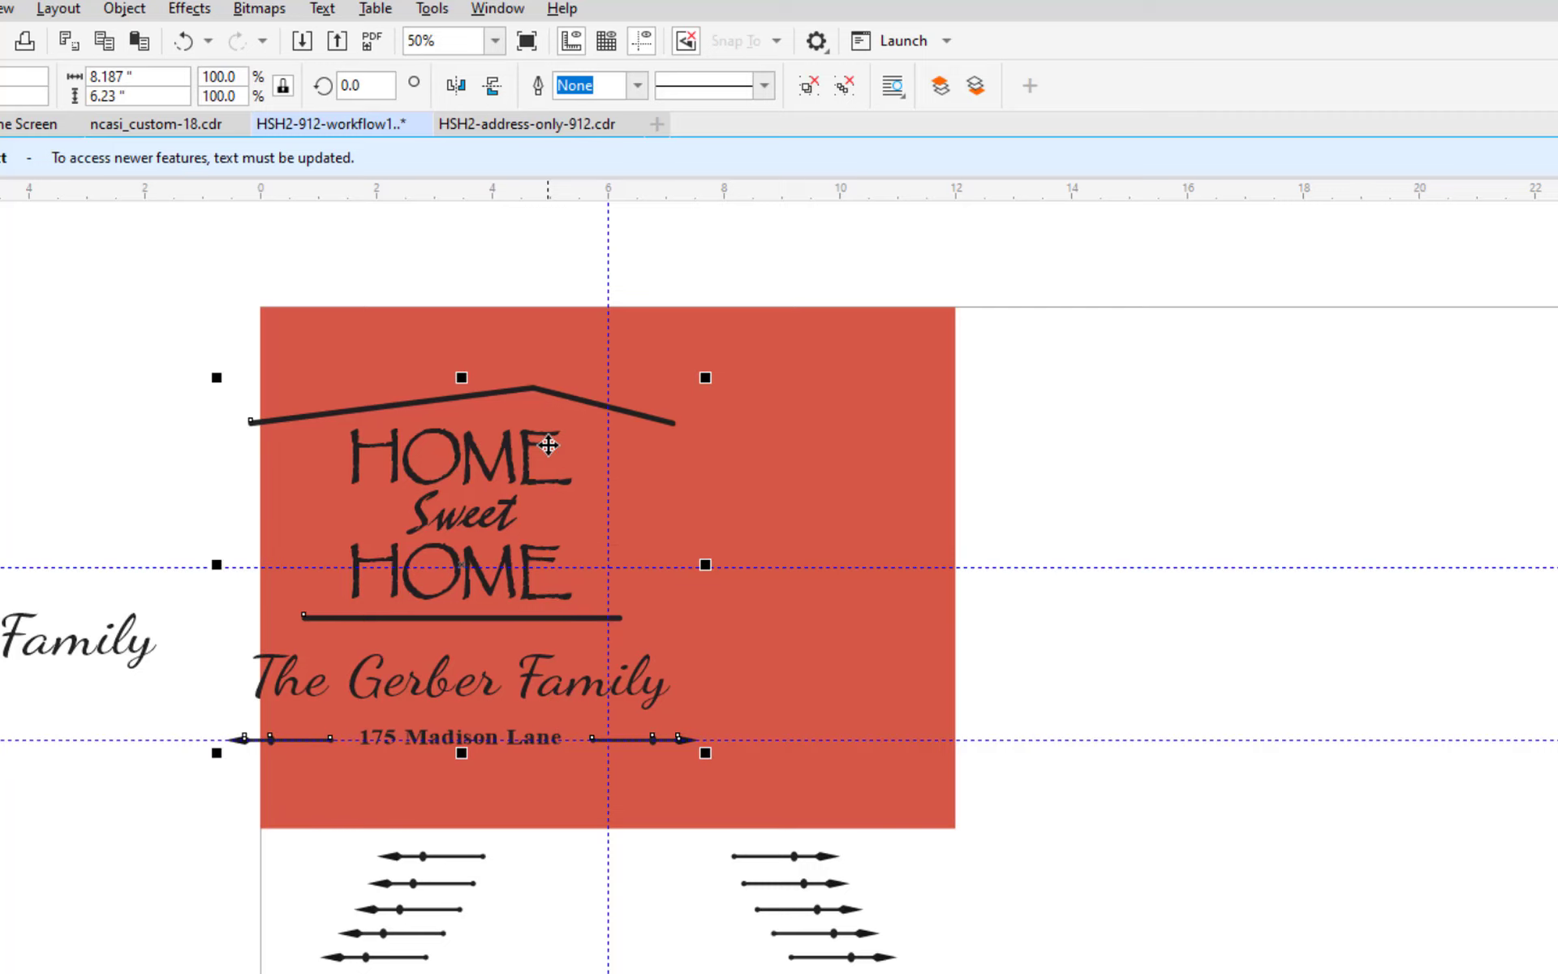
key("Right")
key("Right")
key("Right")
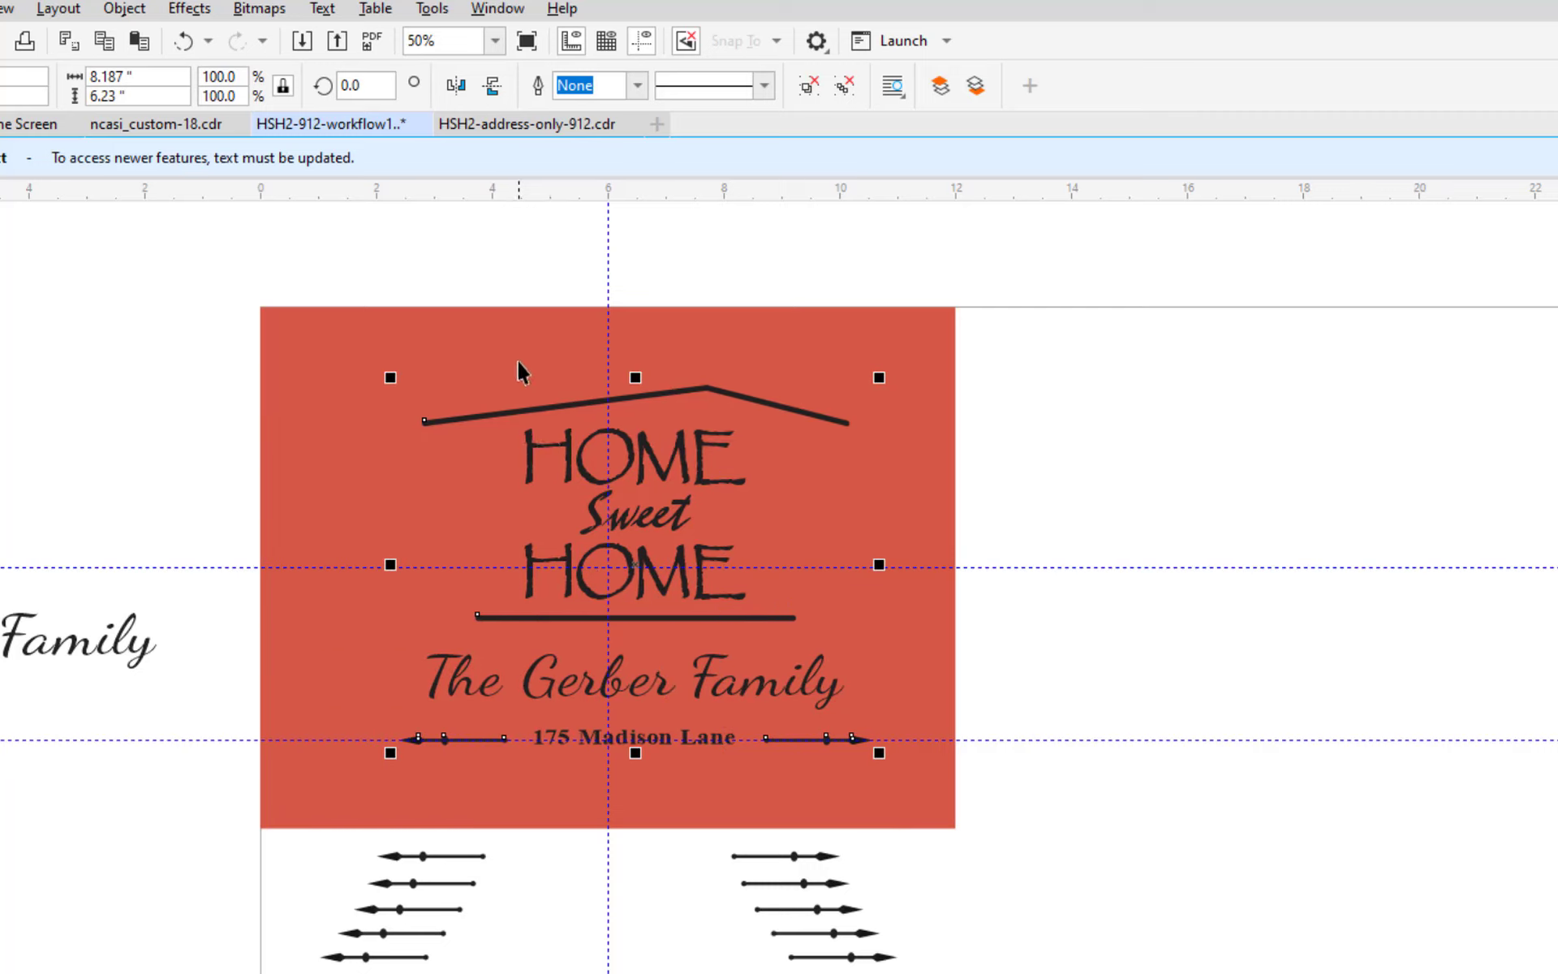
key("Escape")
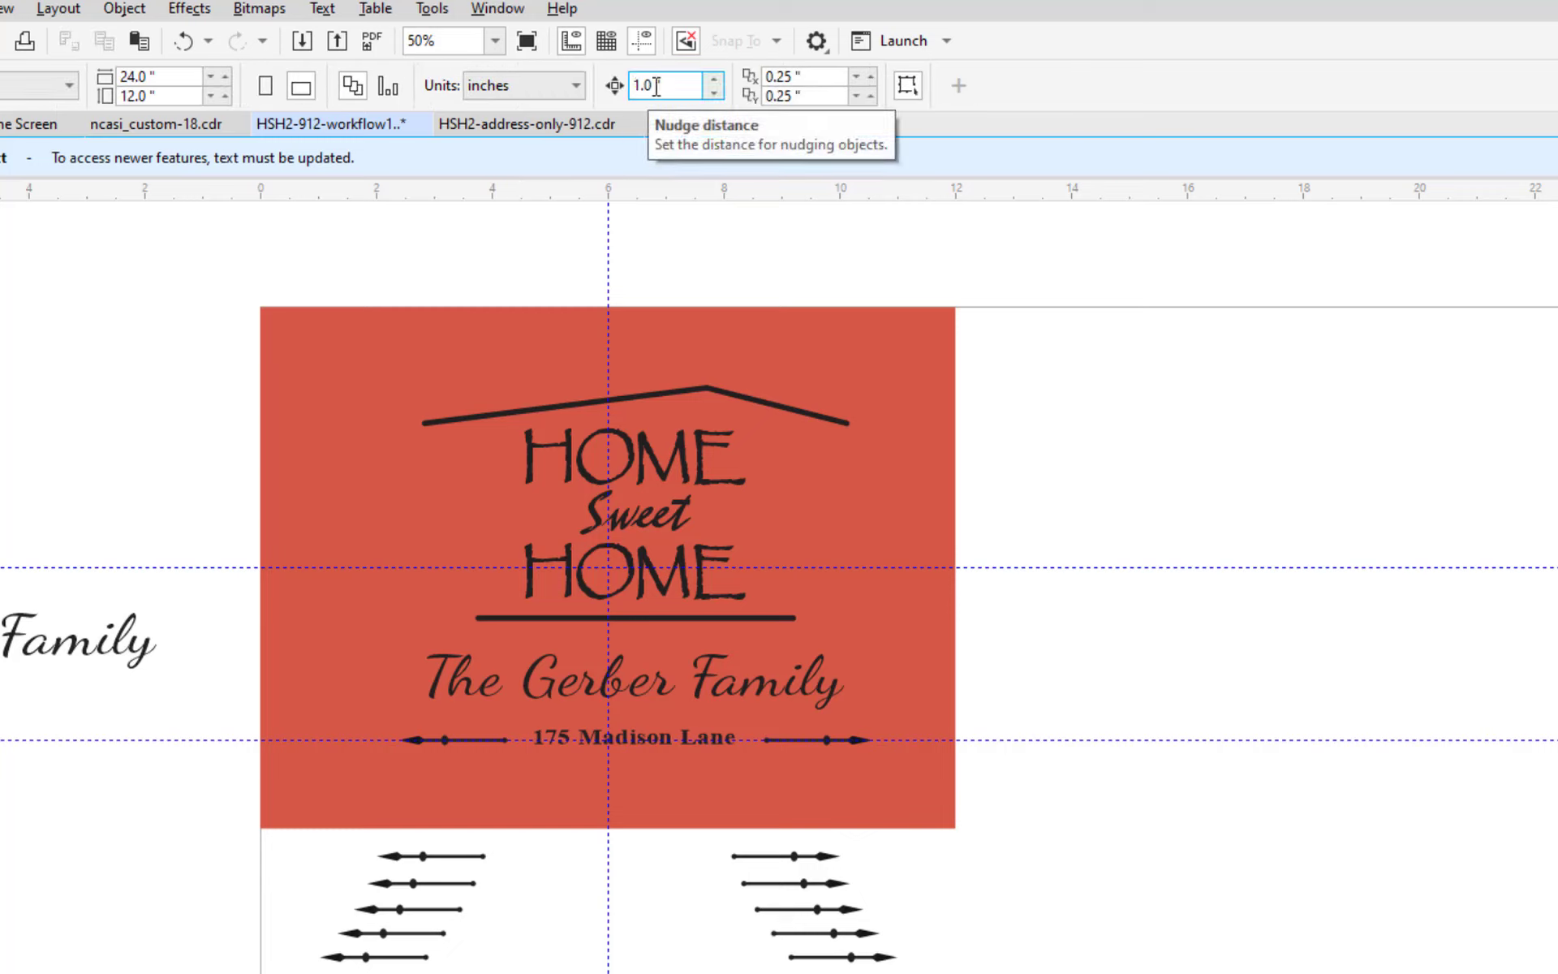
Set the nudge distance to .05 inch and nudge the HOME group left toward the center guide.
left_click_drag(656, 84, 617, 84)
type(".")
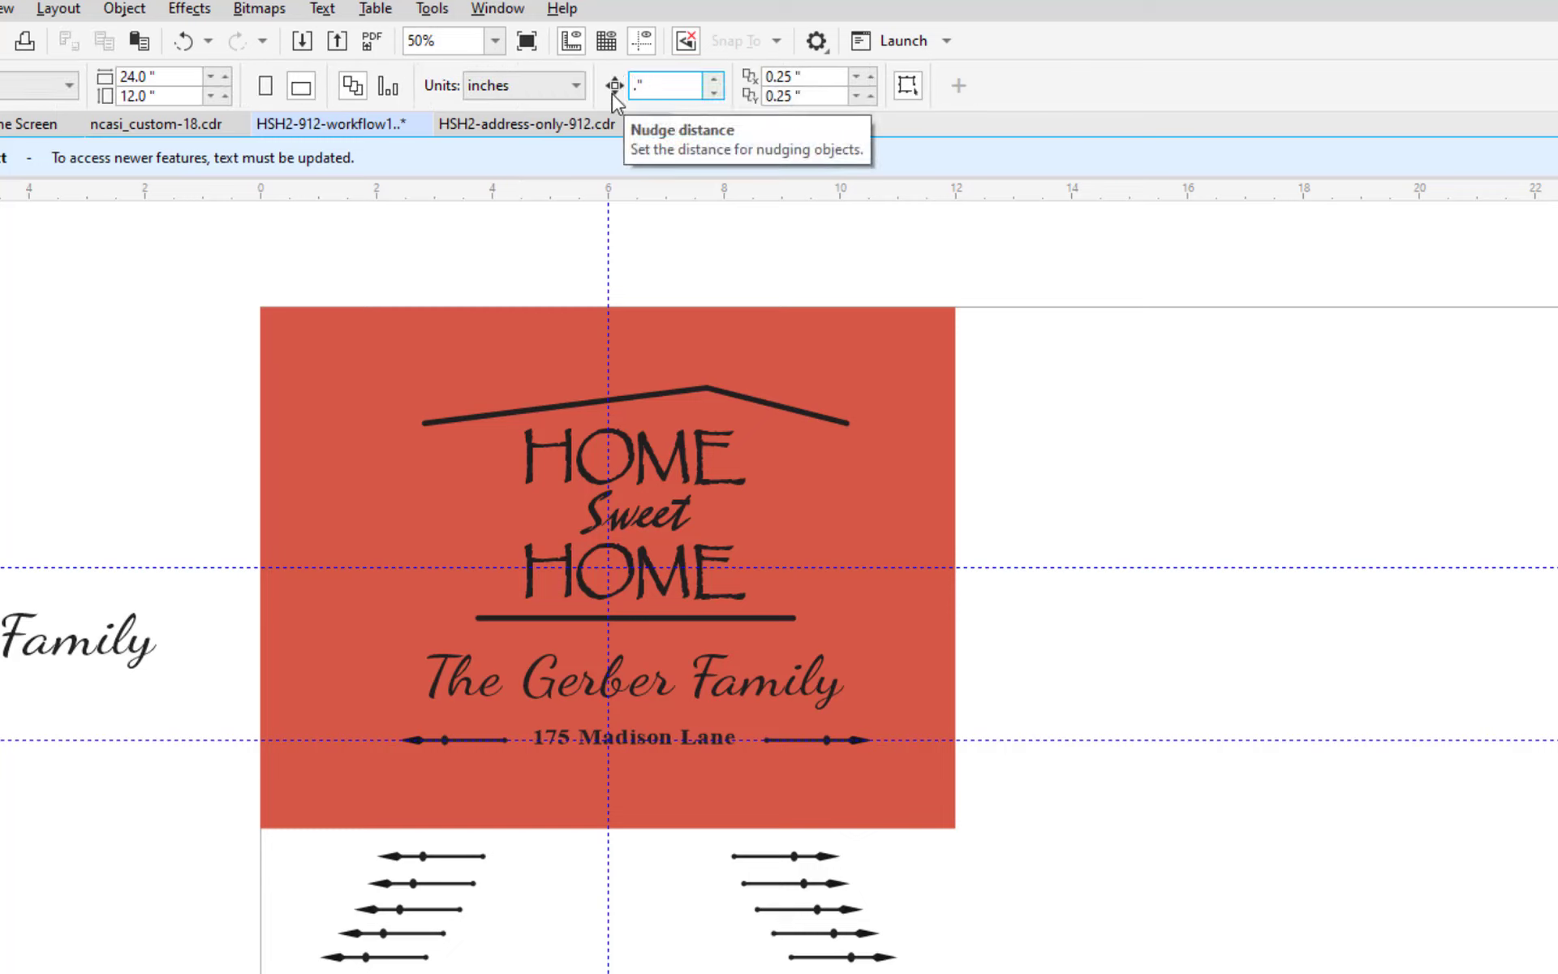
type("05")
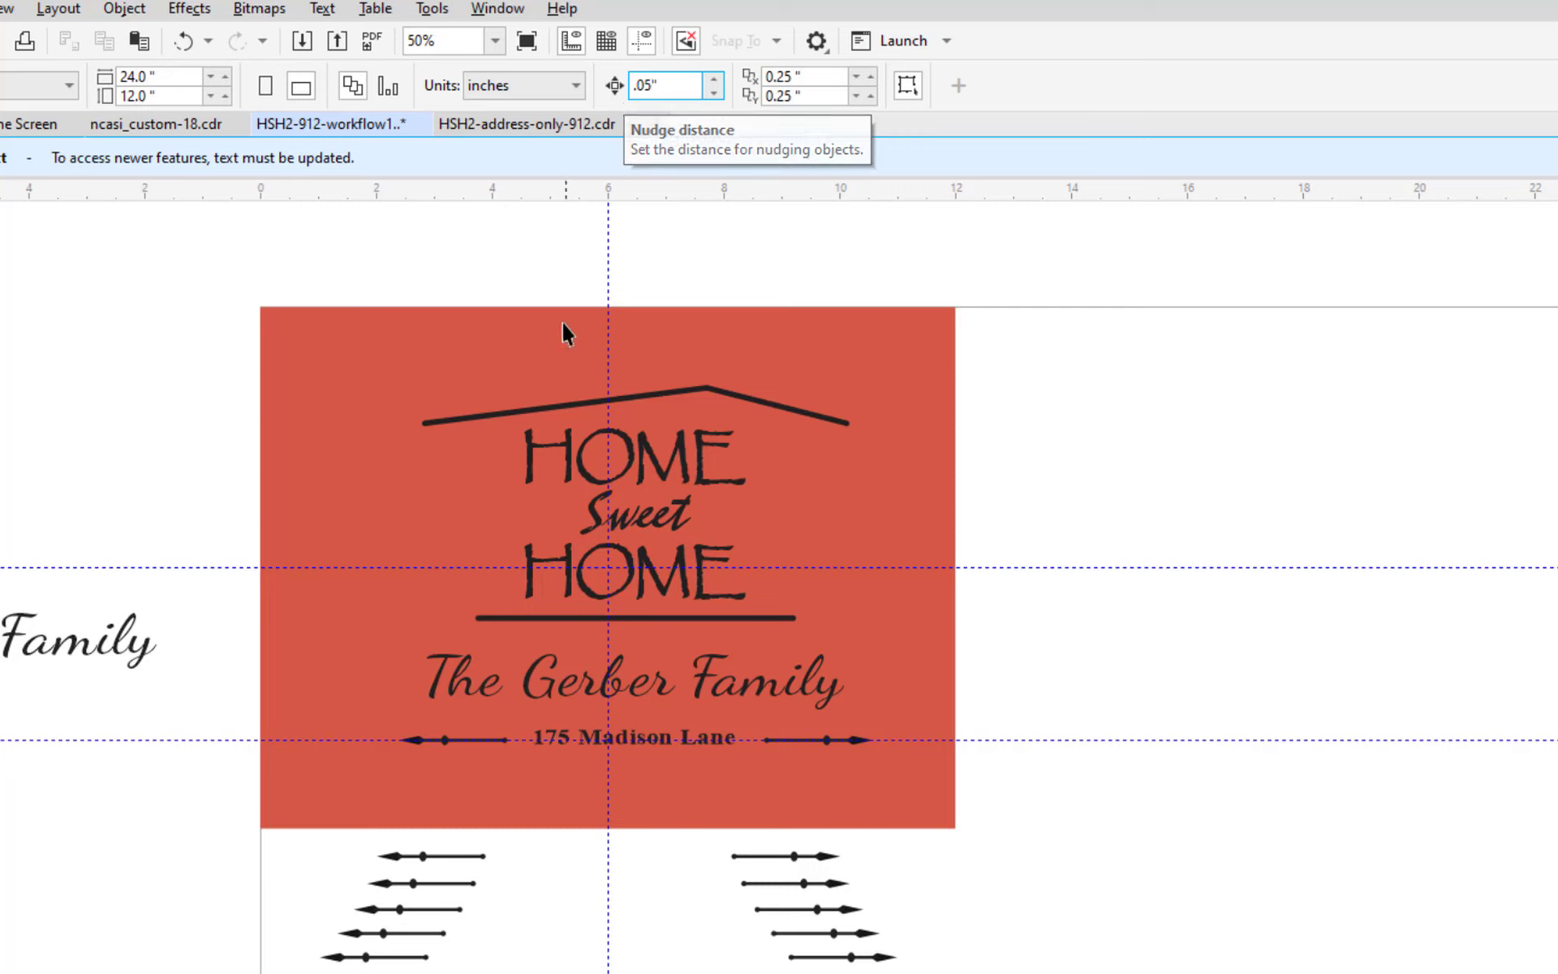
key("Return")
left_click(530, 436)
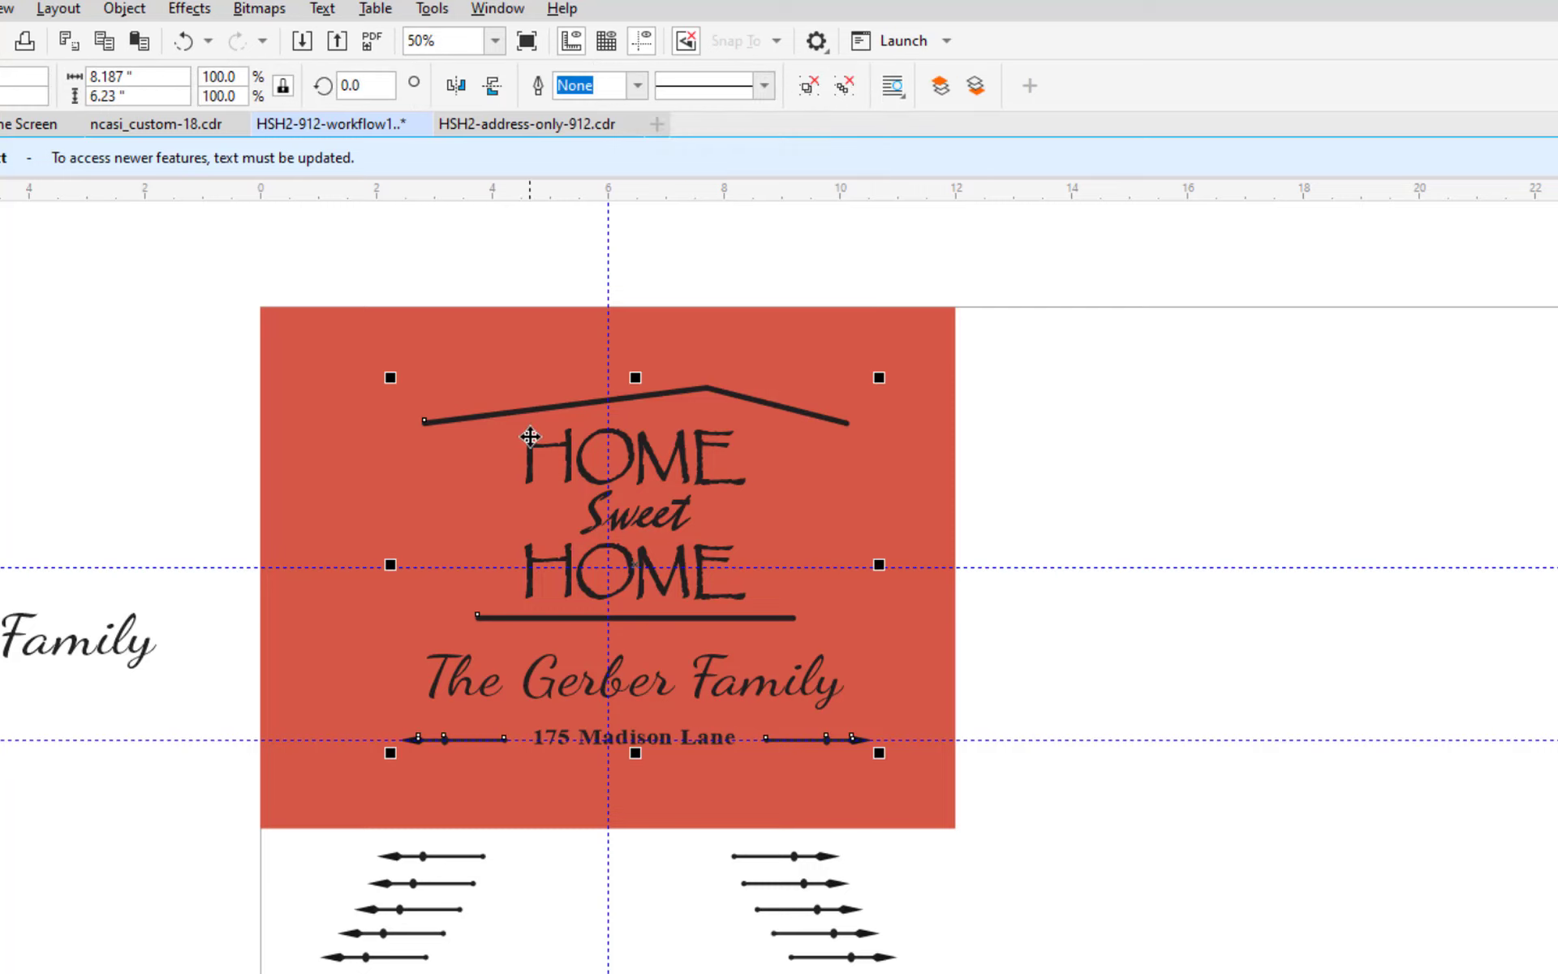
key("Left")
key("Left")
key("Left")
key("Left")
key("Left")
key("Left")
key("Left")
key("Left")
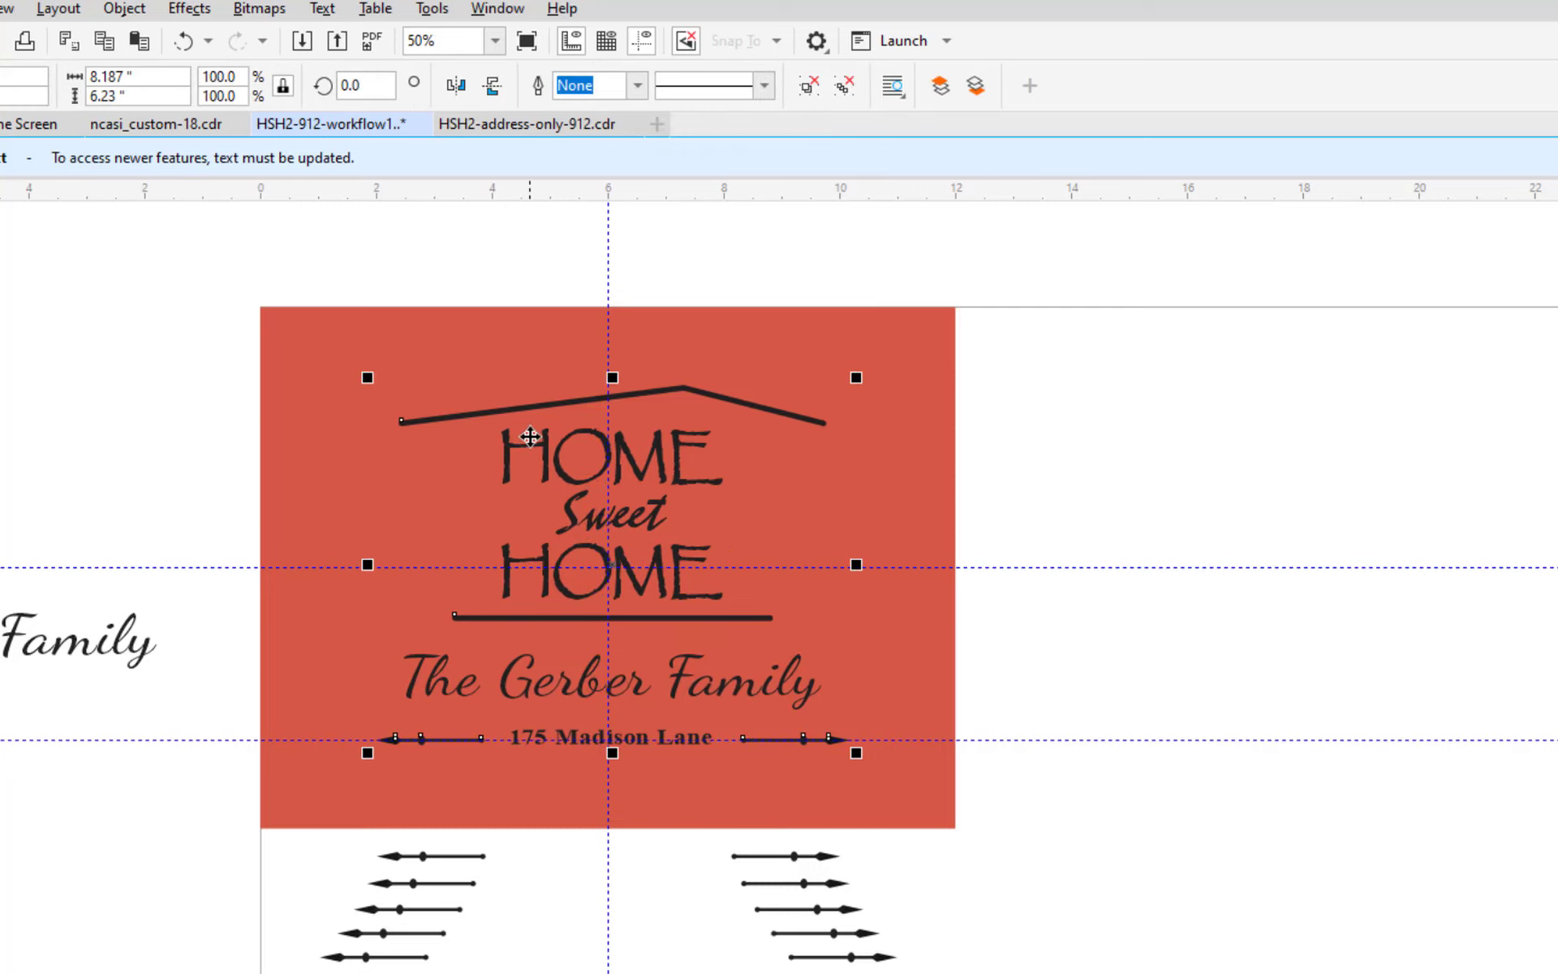
key("Left")
key("Page_Up")
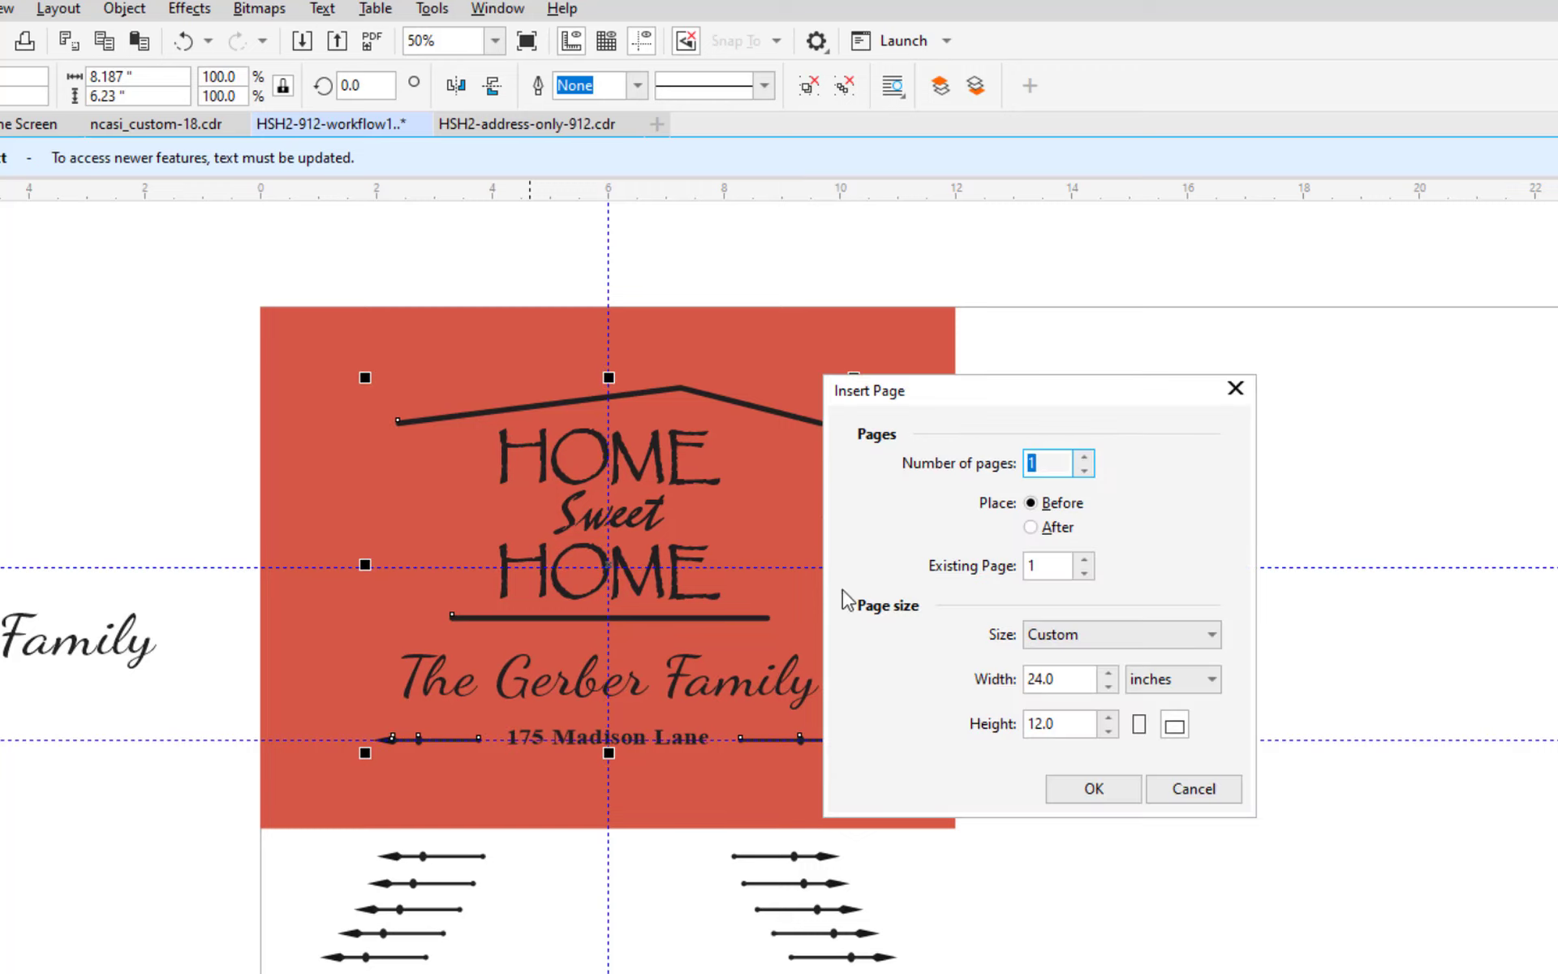
left_click(1176, 788)
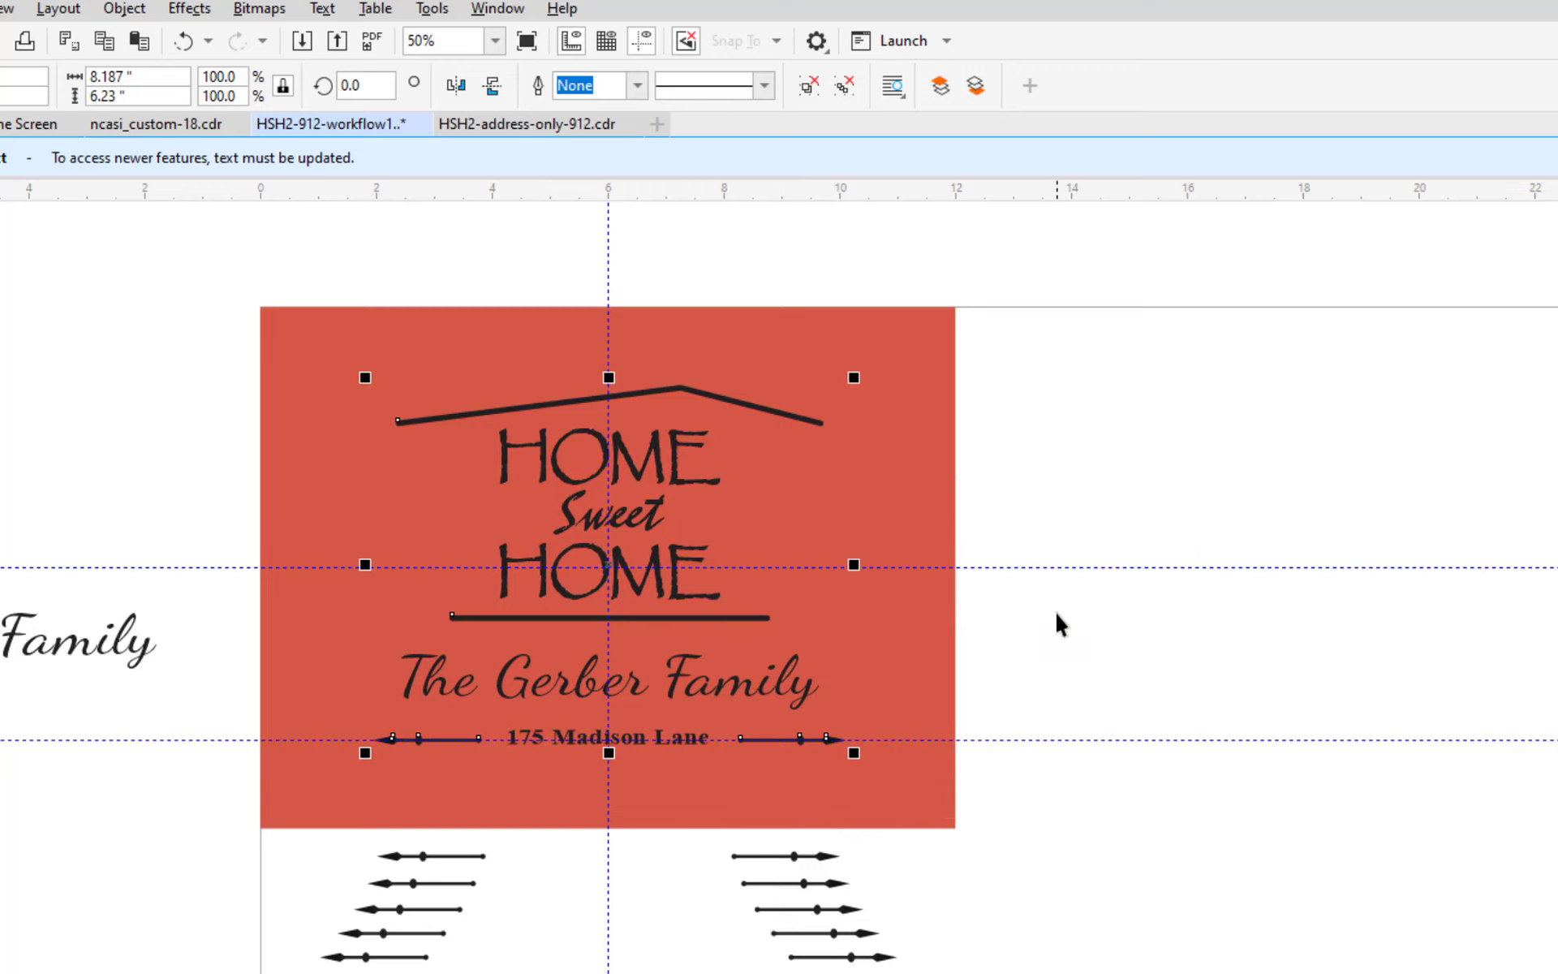
key("Left")
key("z")
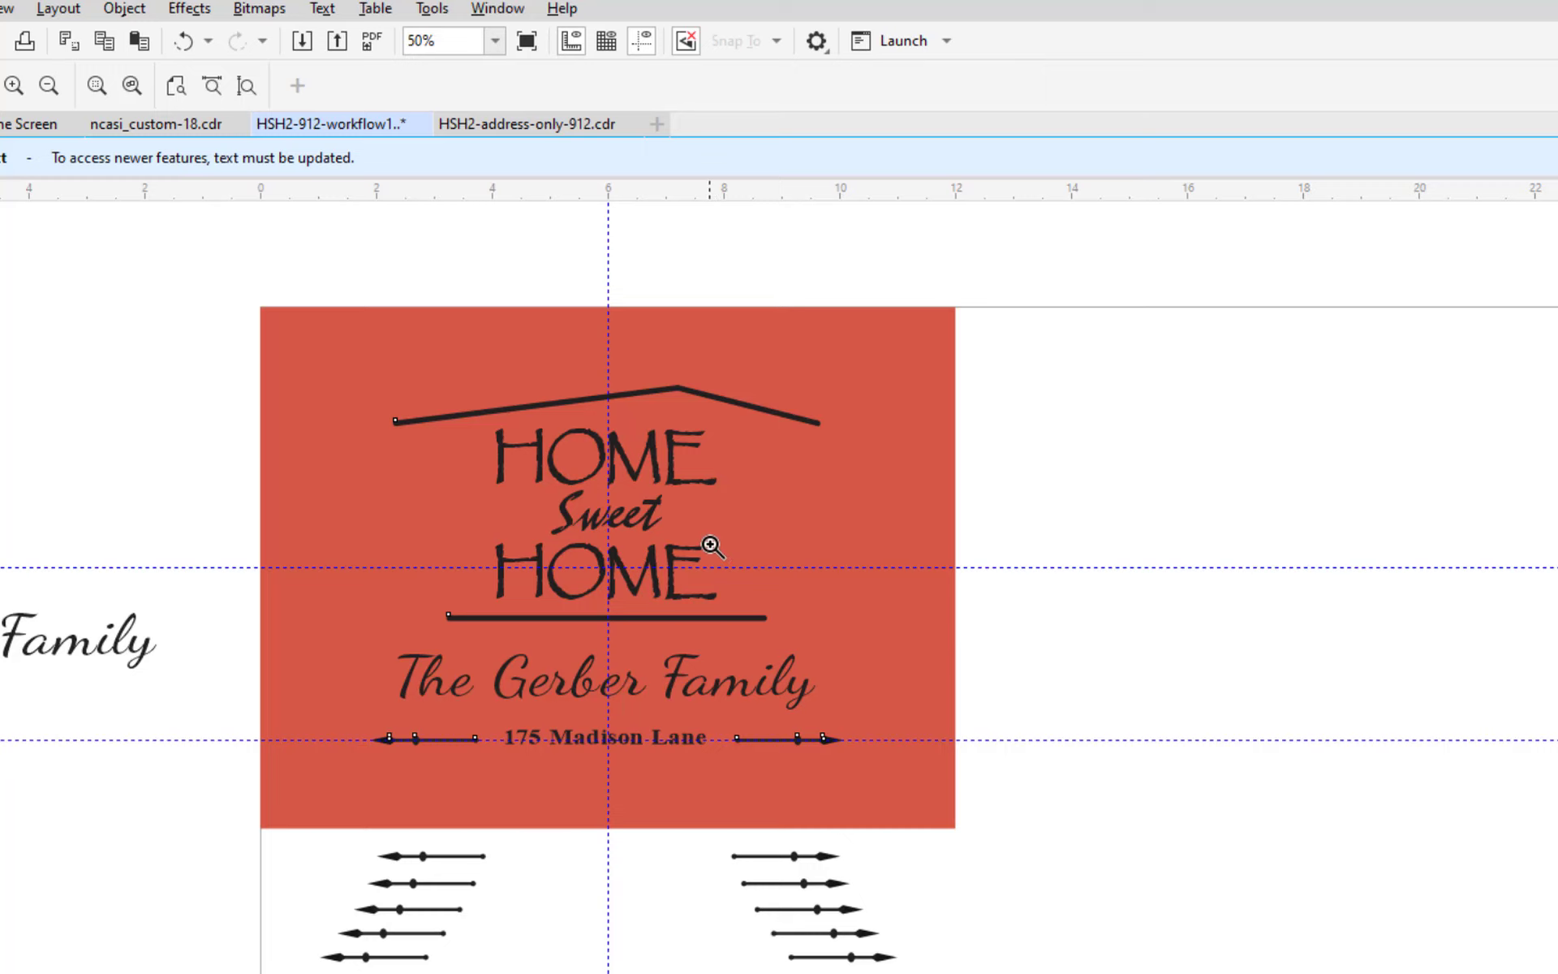
Zoom in close on the roof line and nudge the artwork one step right.
left_click(619, 455)
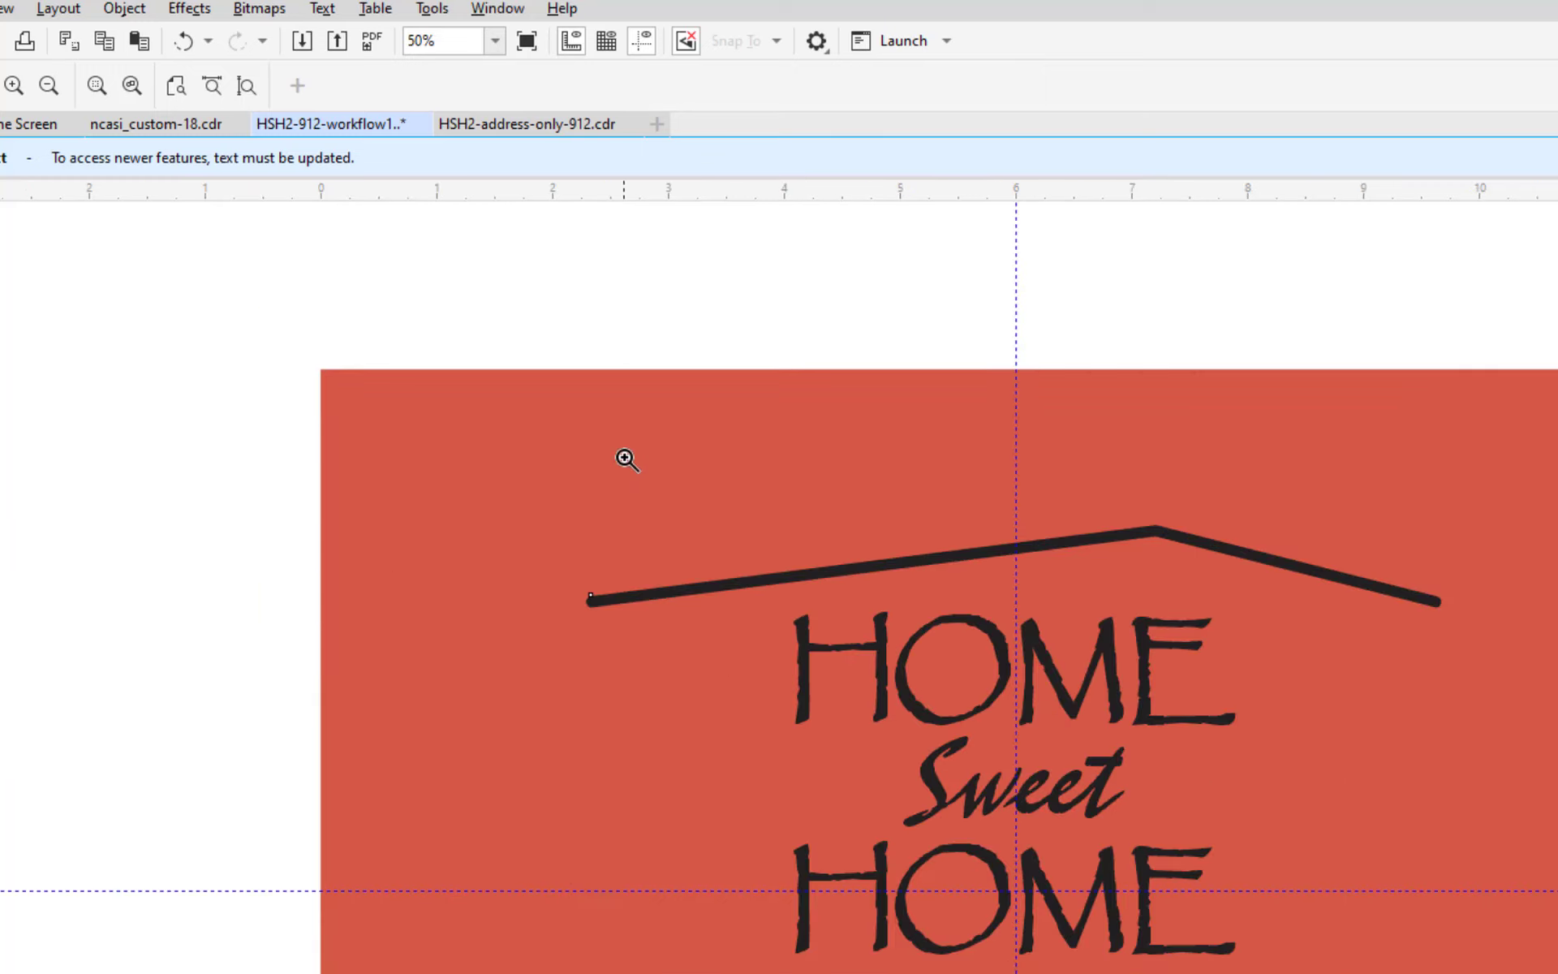
left_click(1029, 607)
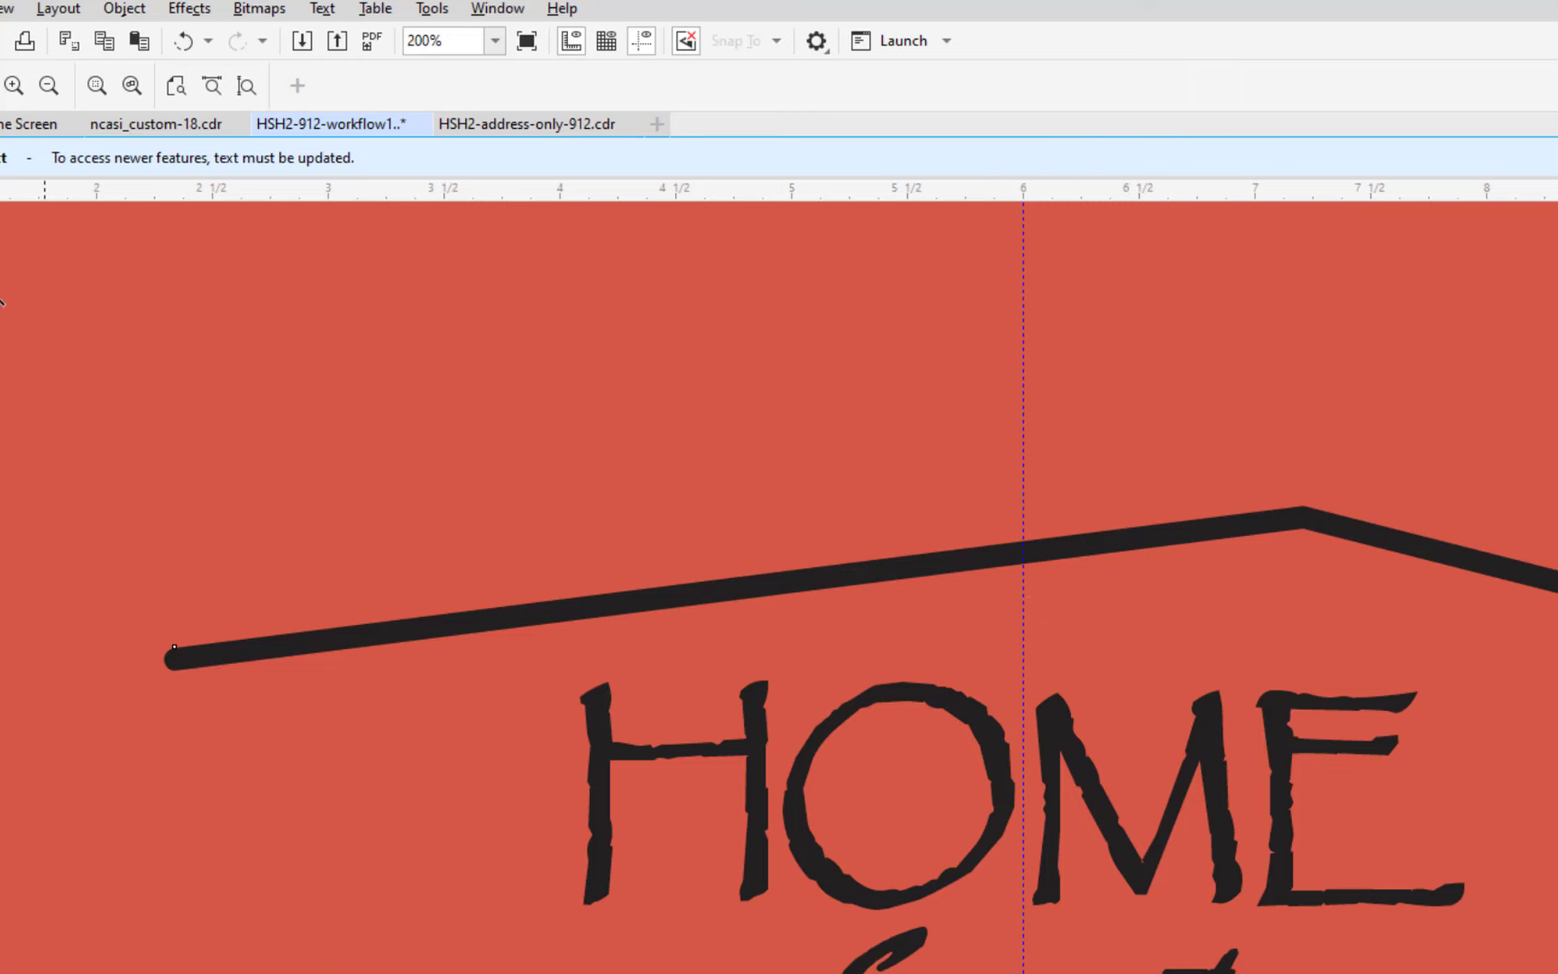
key("space")
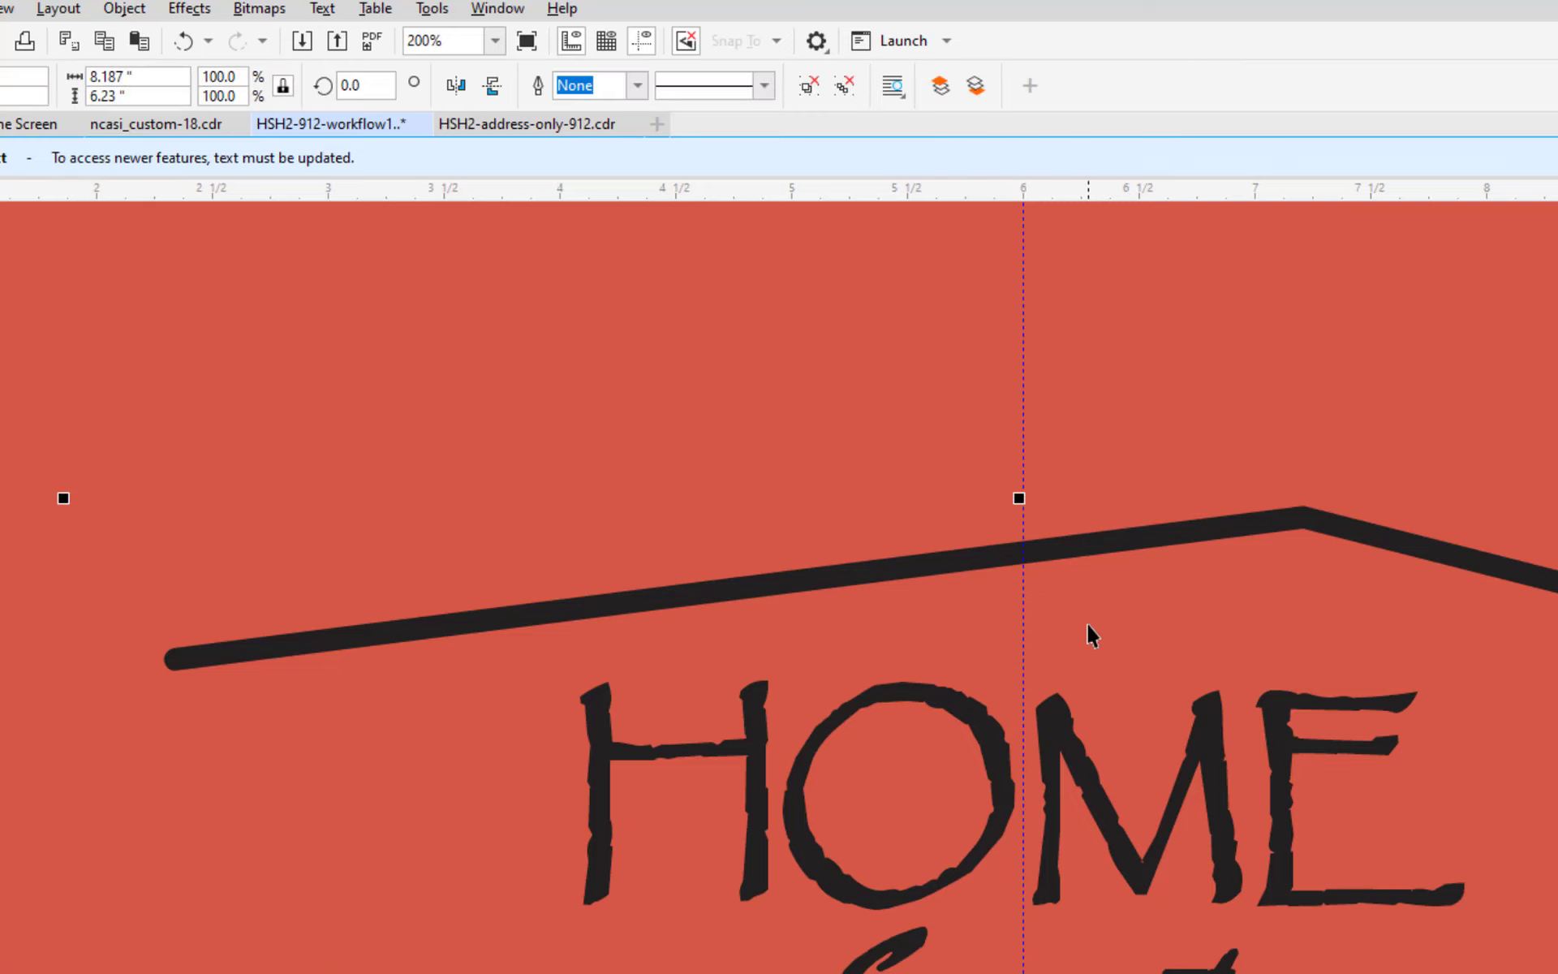
key("Right")
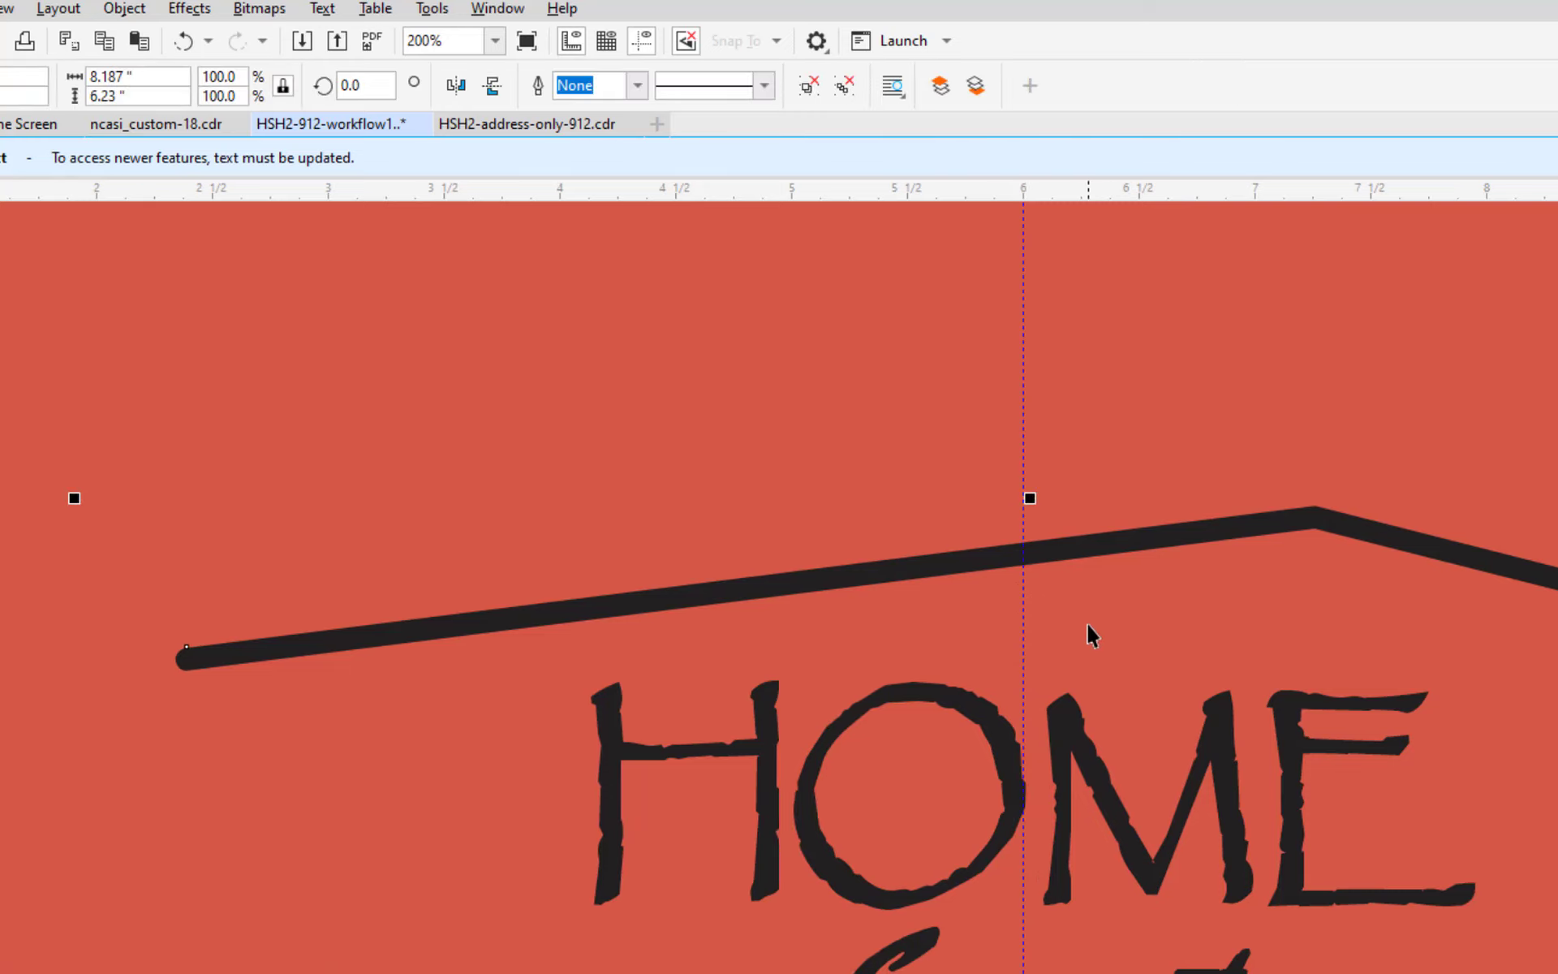
Set the nudge distance to 0.005 inch and nudge the roof and HOME group left onto the center guide.
left_click(845, 396)
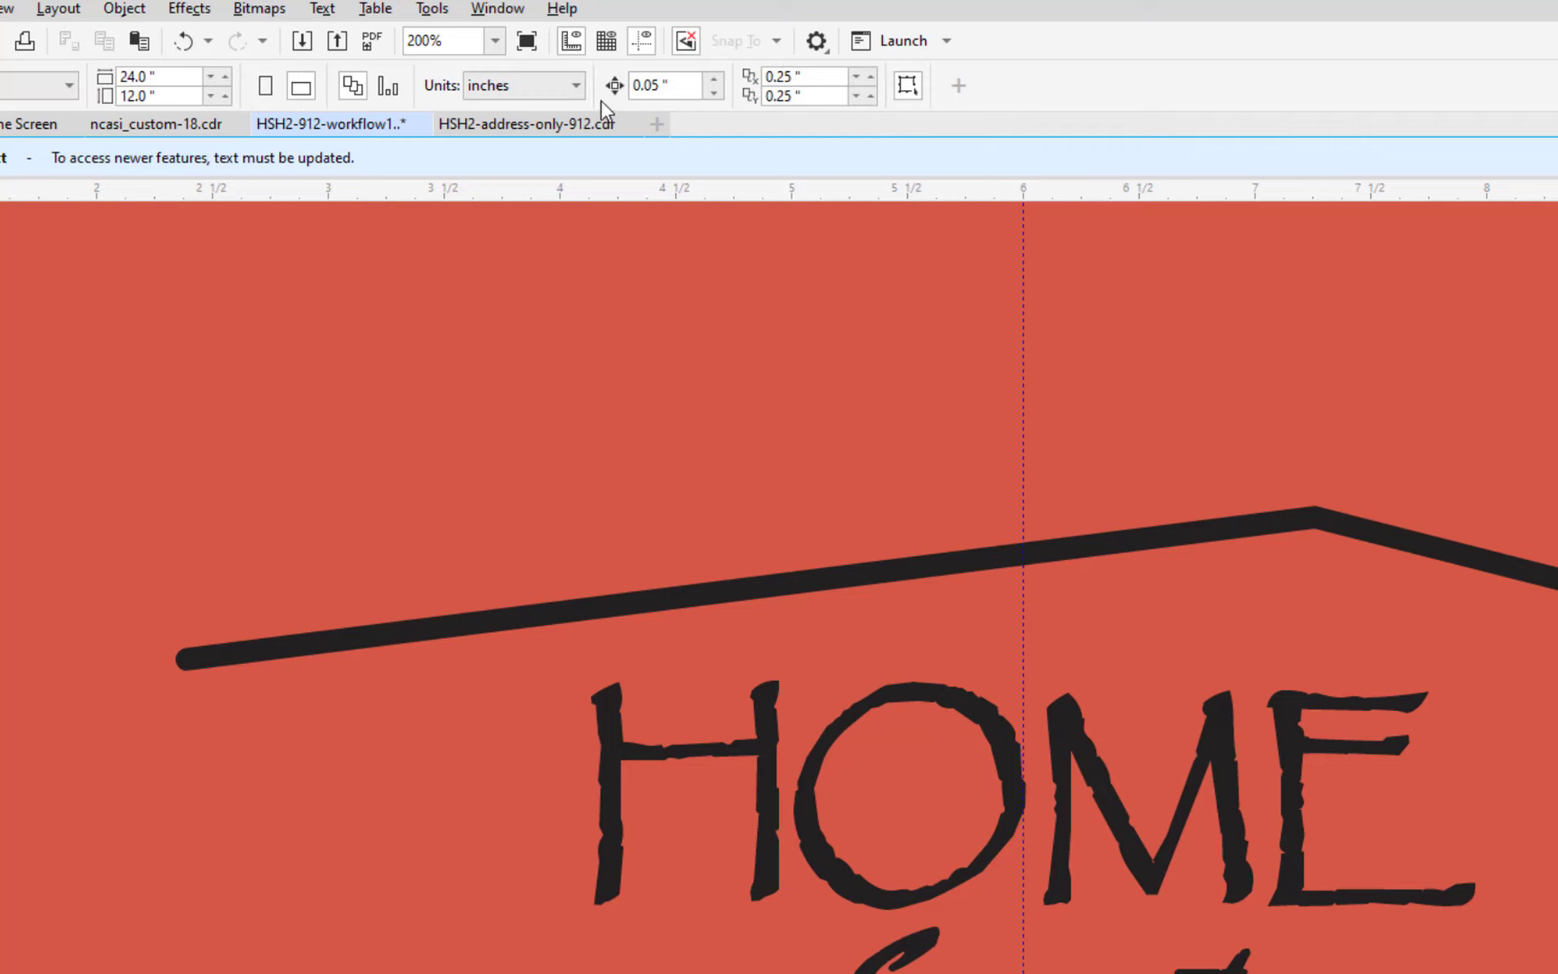
left_click(643, 84)
type("0")
left_click(915, 576)
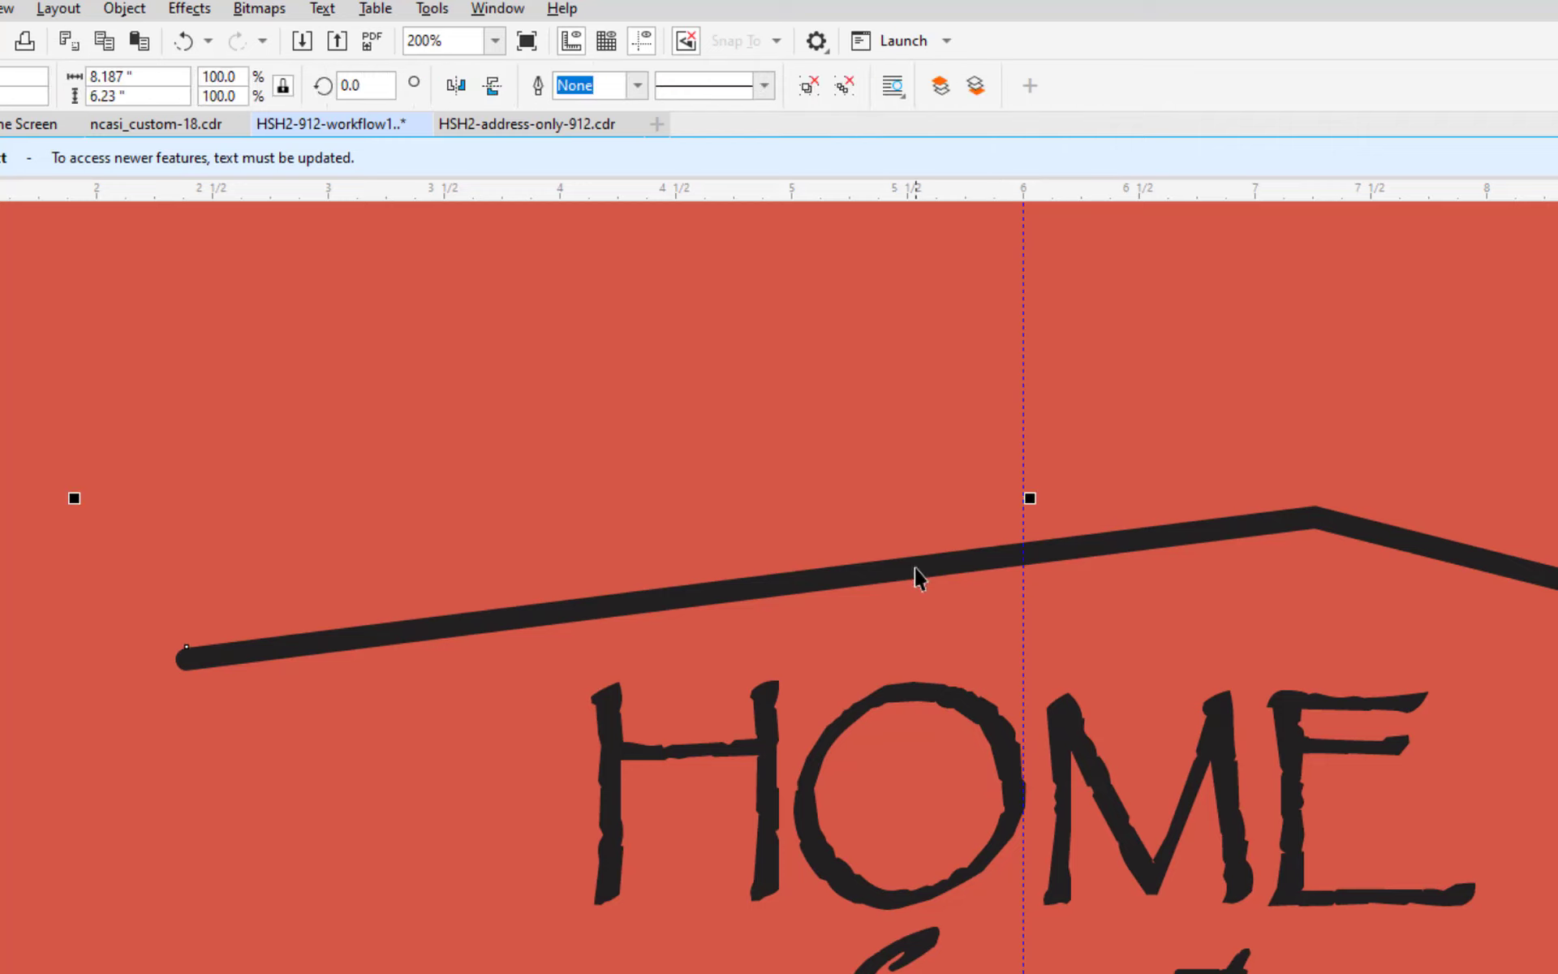
key("Left")
key("Left")
key("Left")
key("Left")
key("Left")
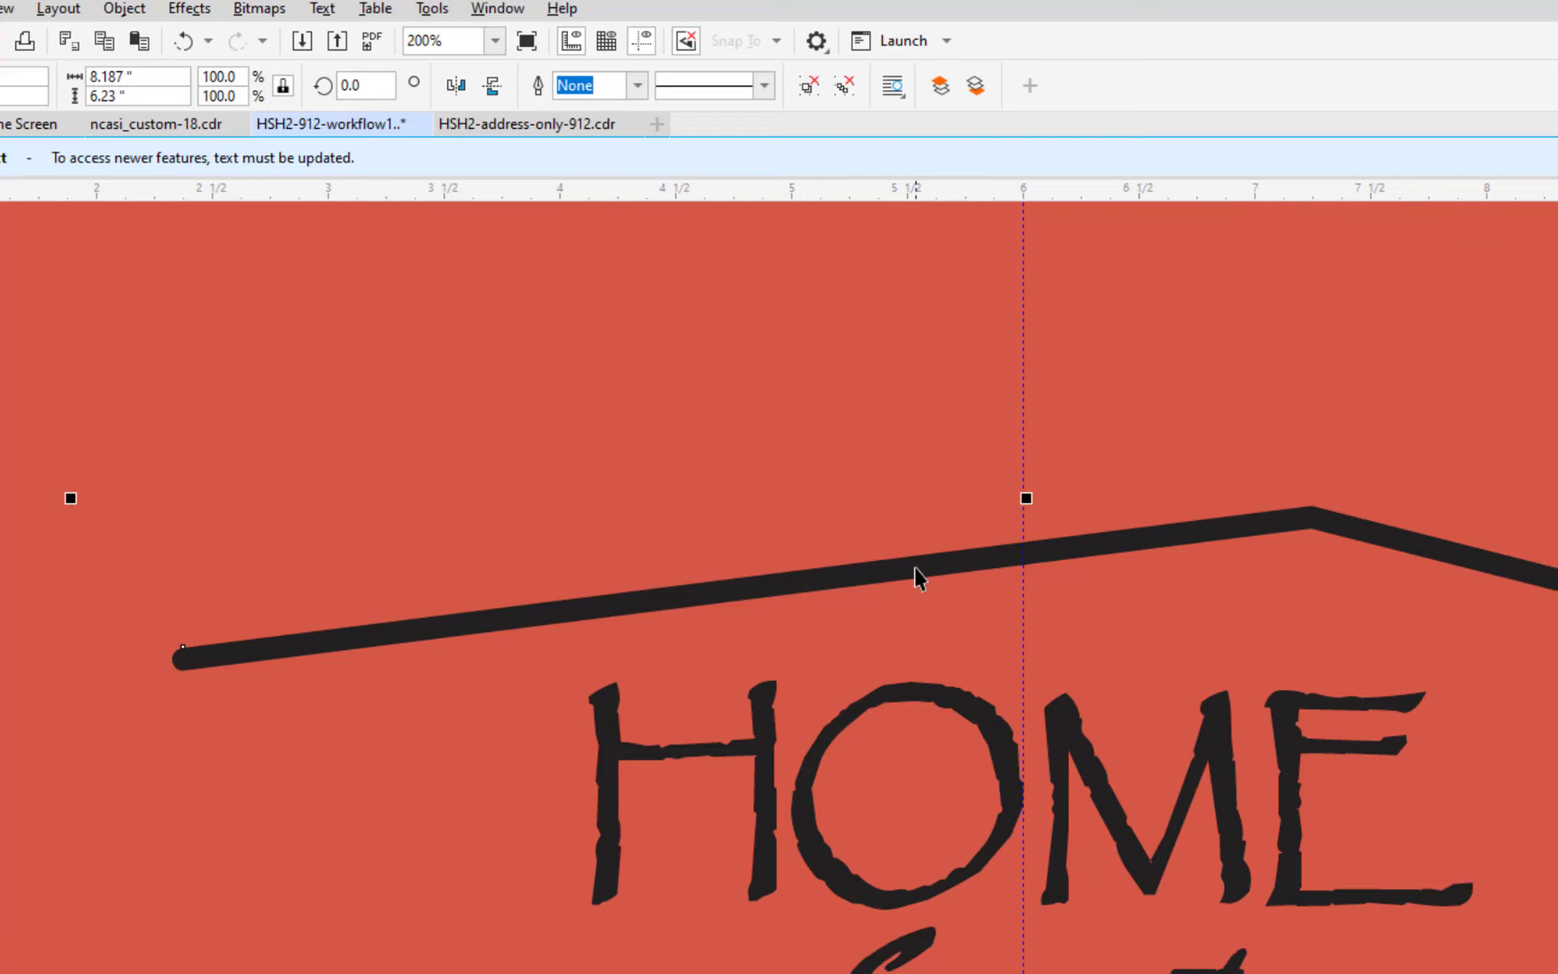
scroll(915, 576, "down", 2)
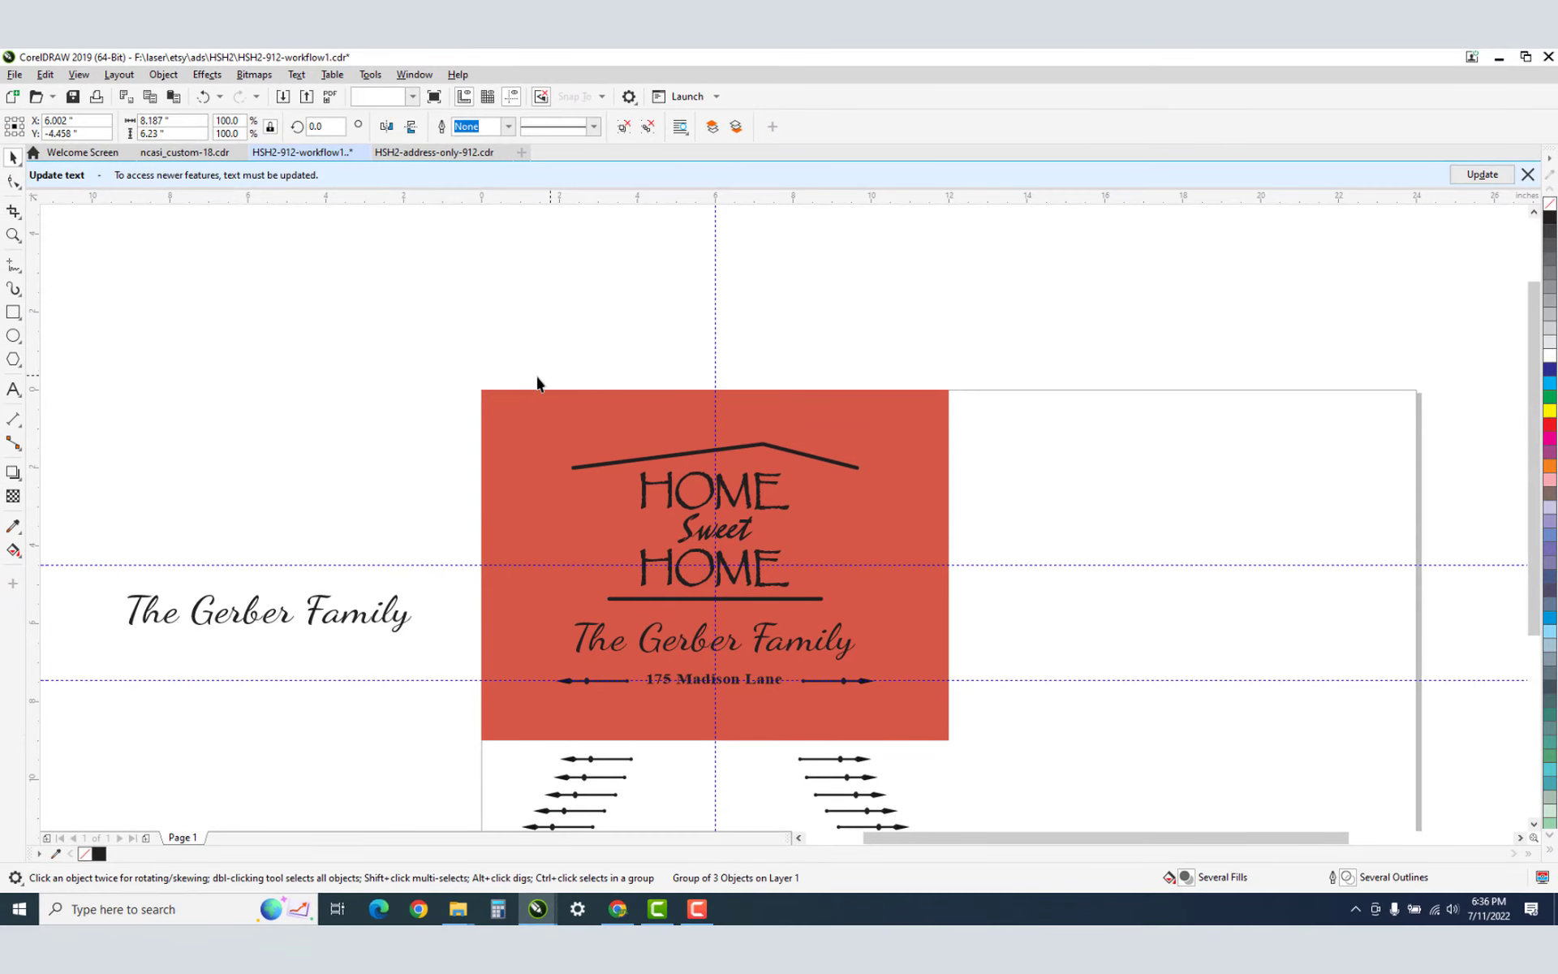
Save the sign, clicking OK on the Font Embedding Issues warning.
left_click(173, 296)
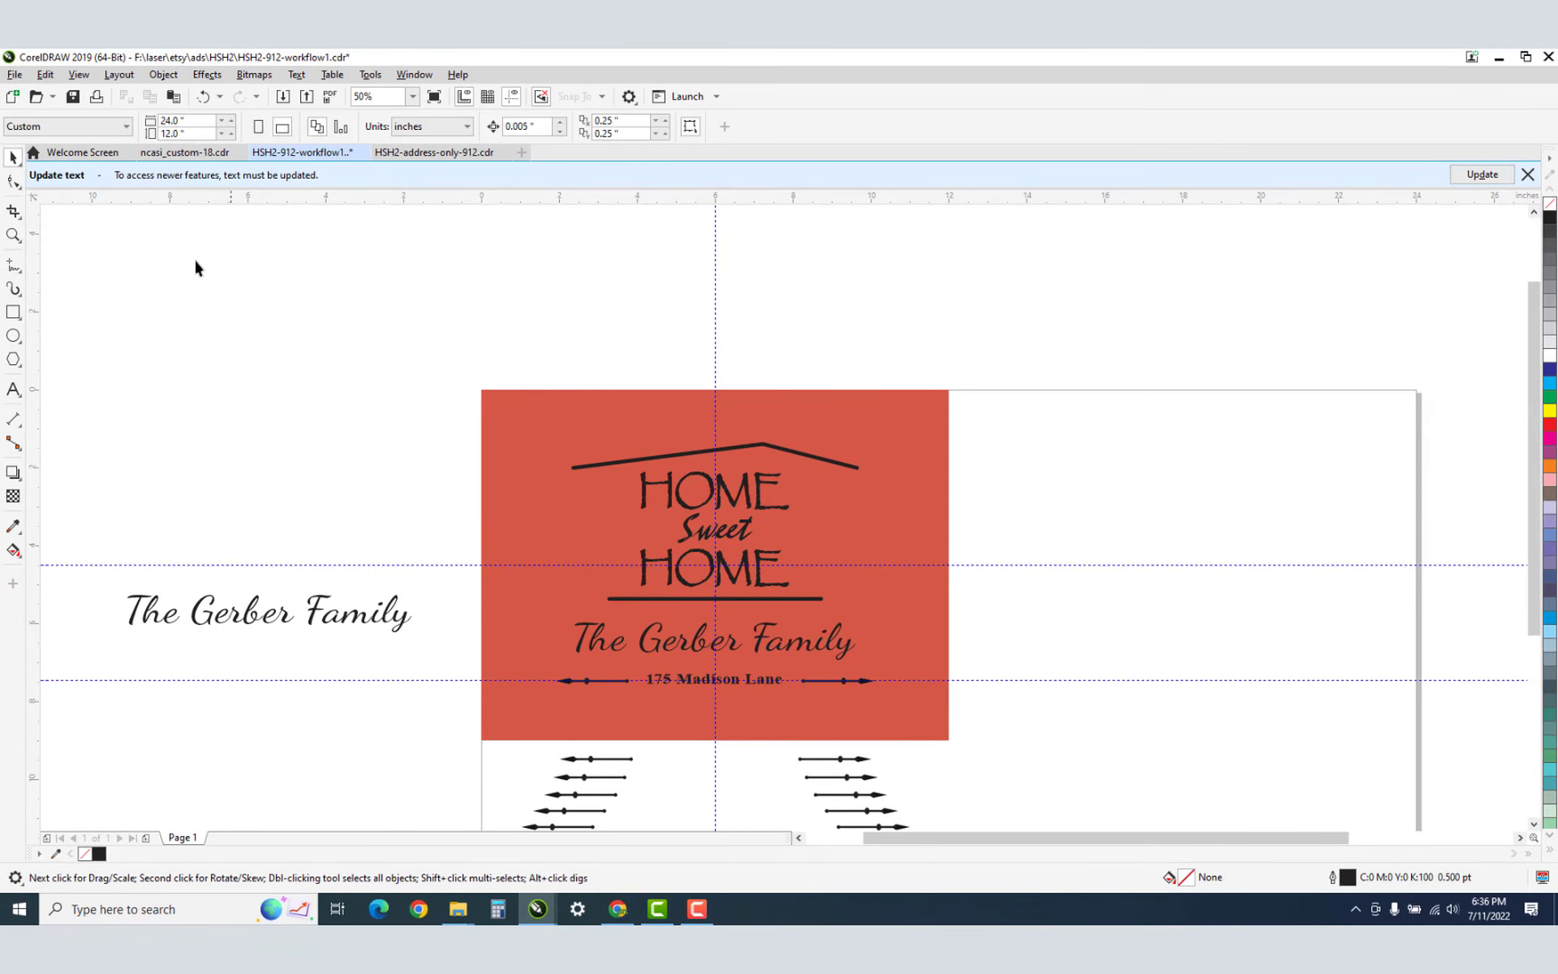
left_click(73, 98)
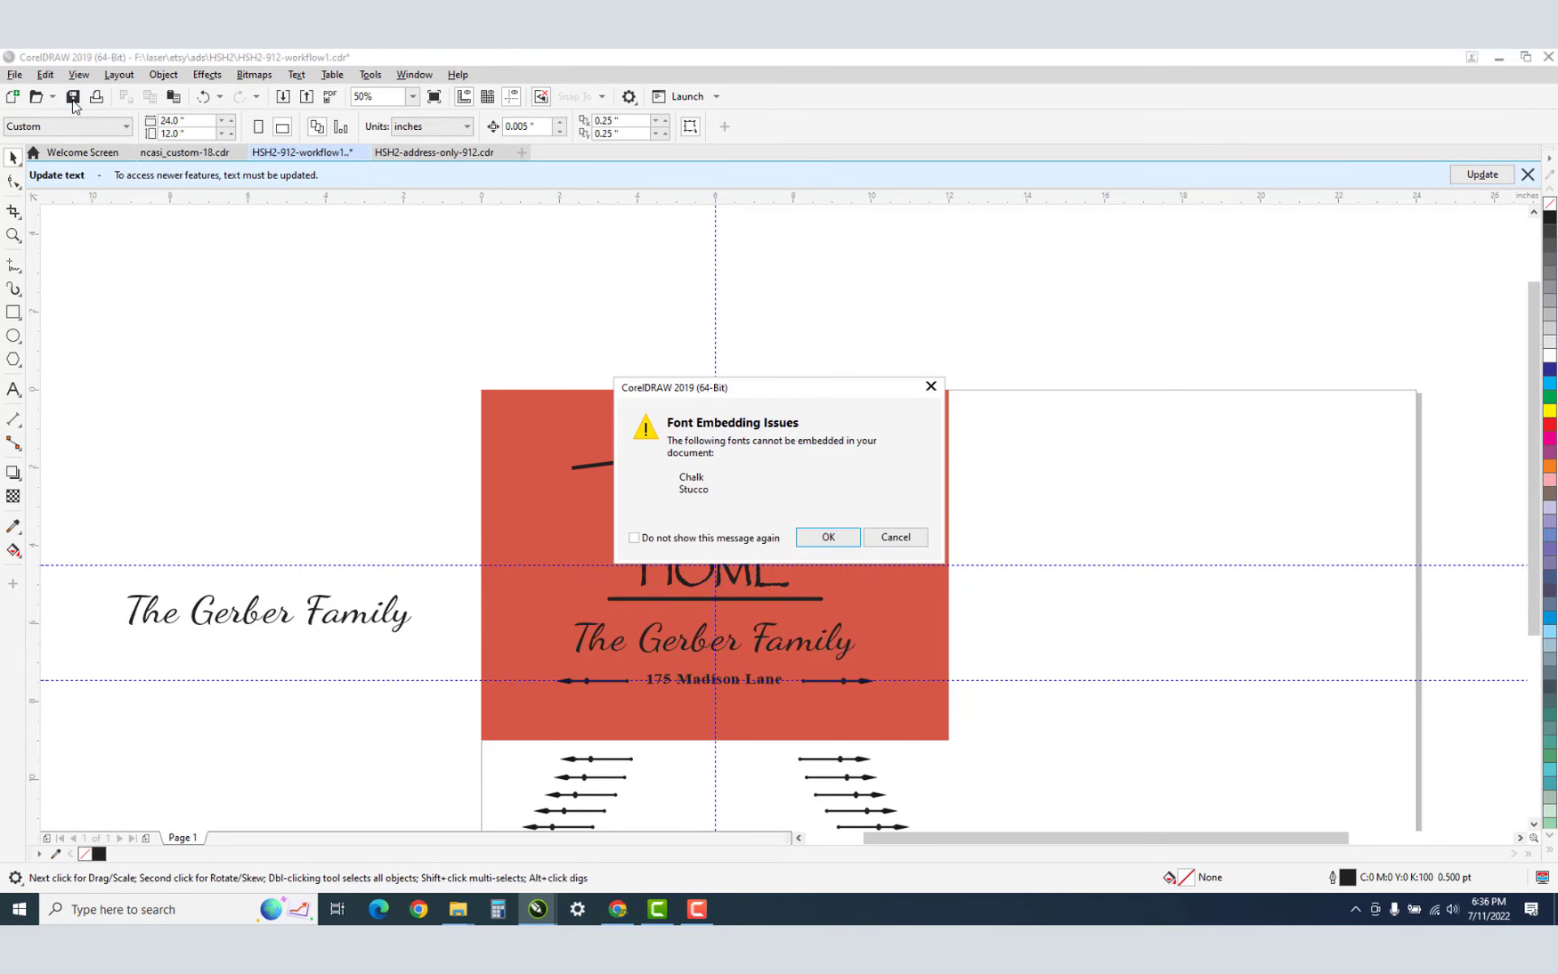
left_click(825, 539)
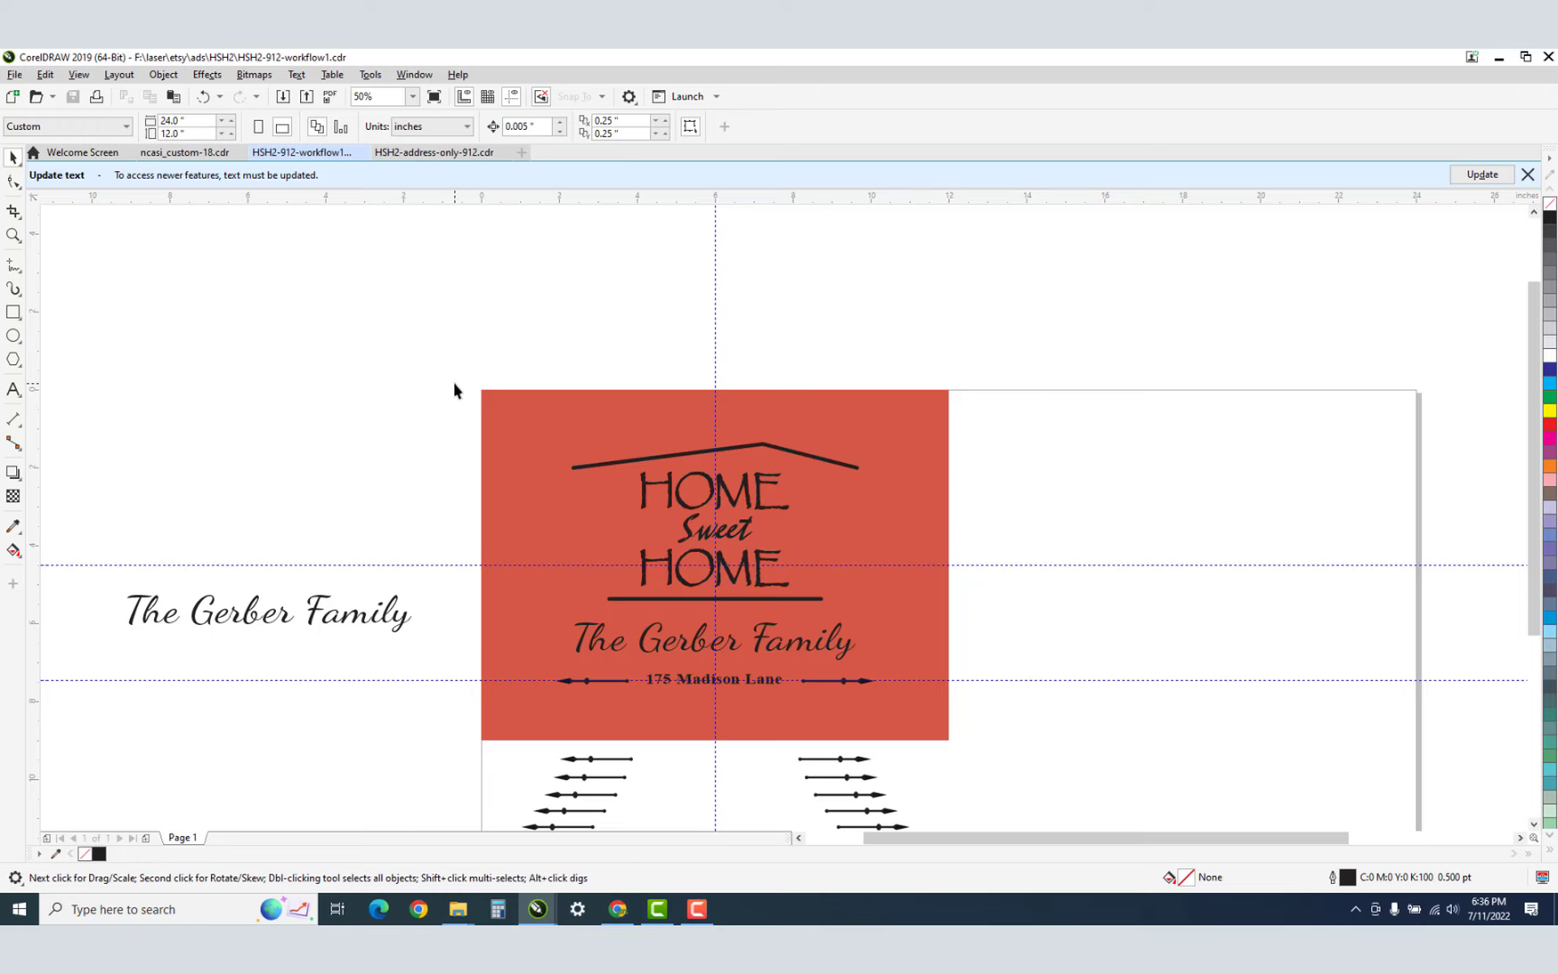
Zoom in on the address line and family name to check centering, then zoom back out.
key("z")
left_click(720, 629)
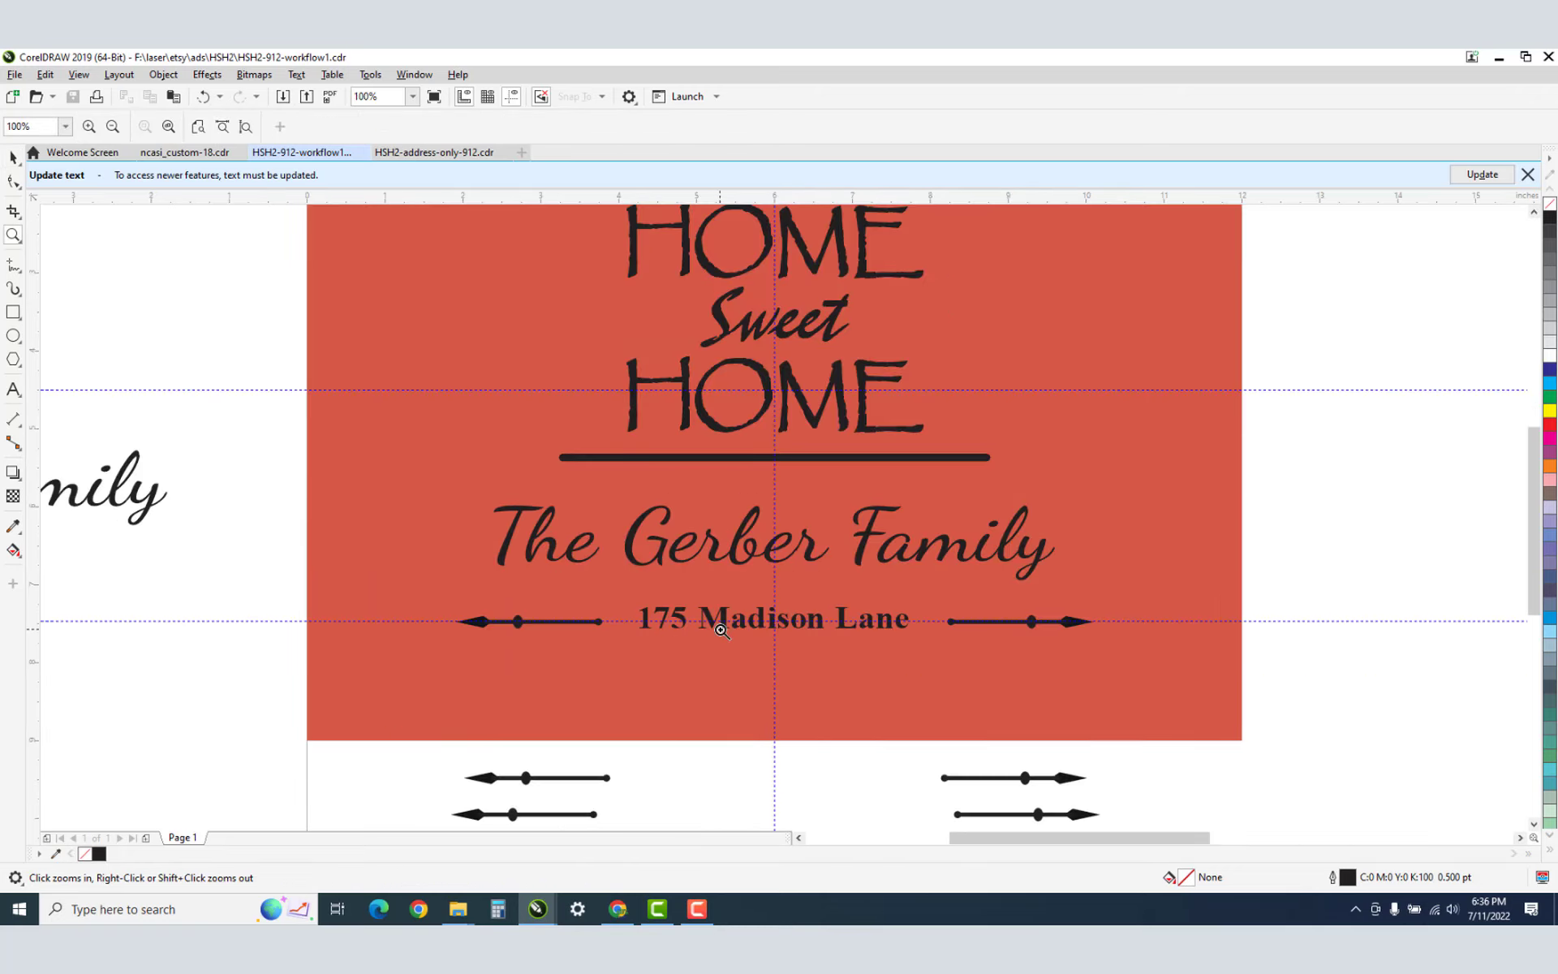
right_click(726, 627)
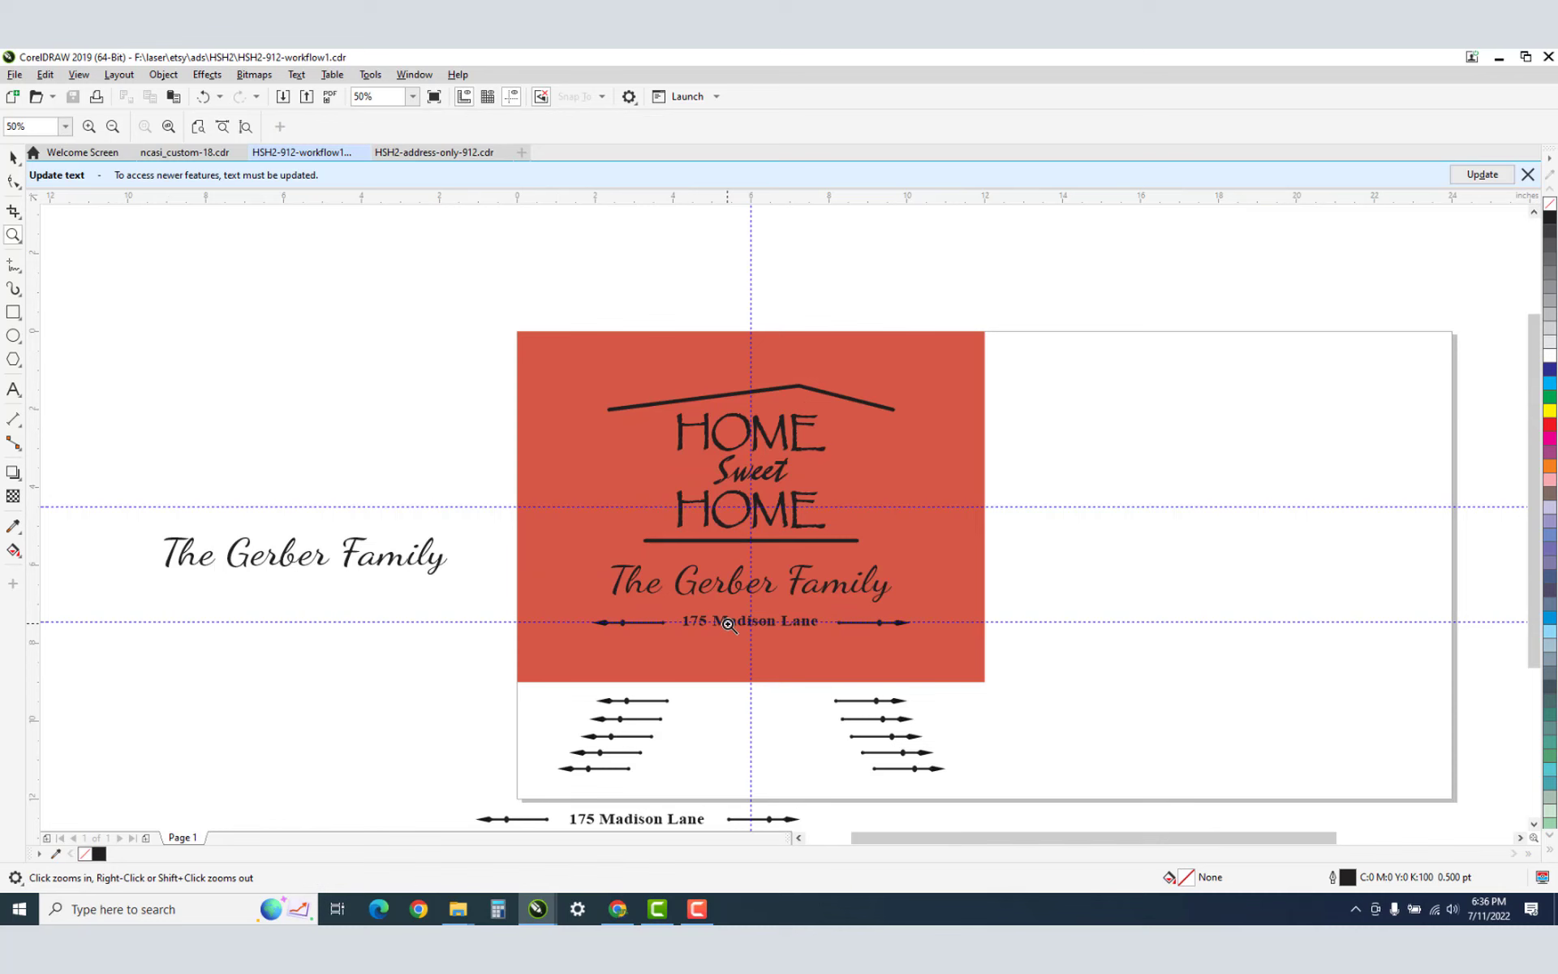
left_click(733, 566)
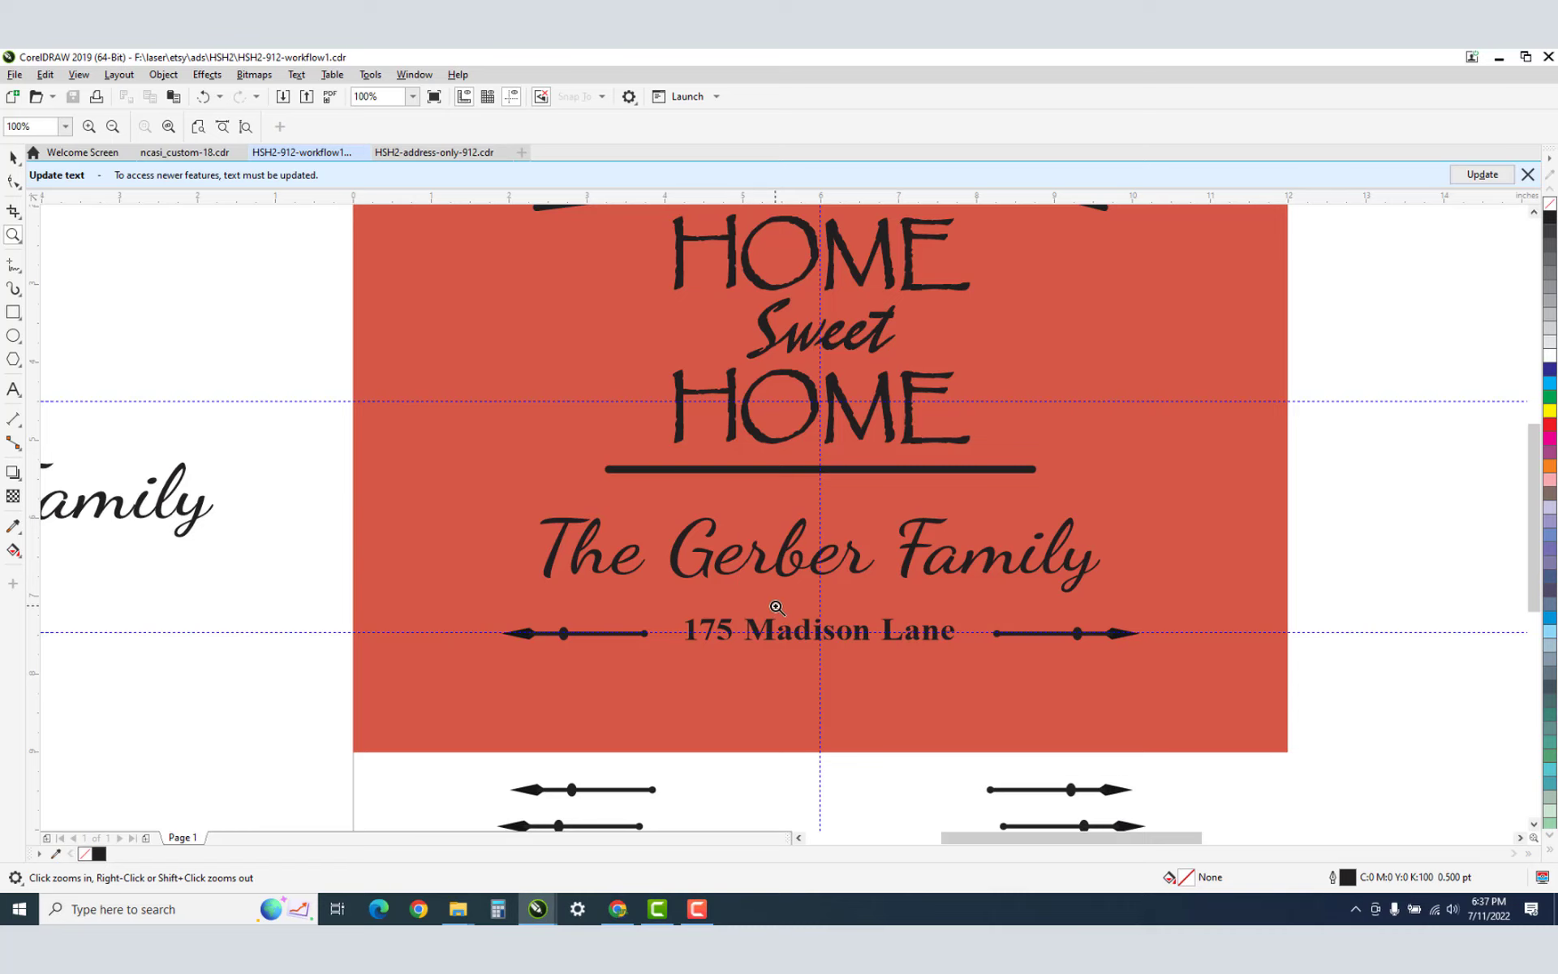
right_click(870, 513)
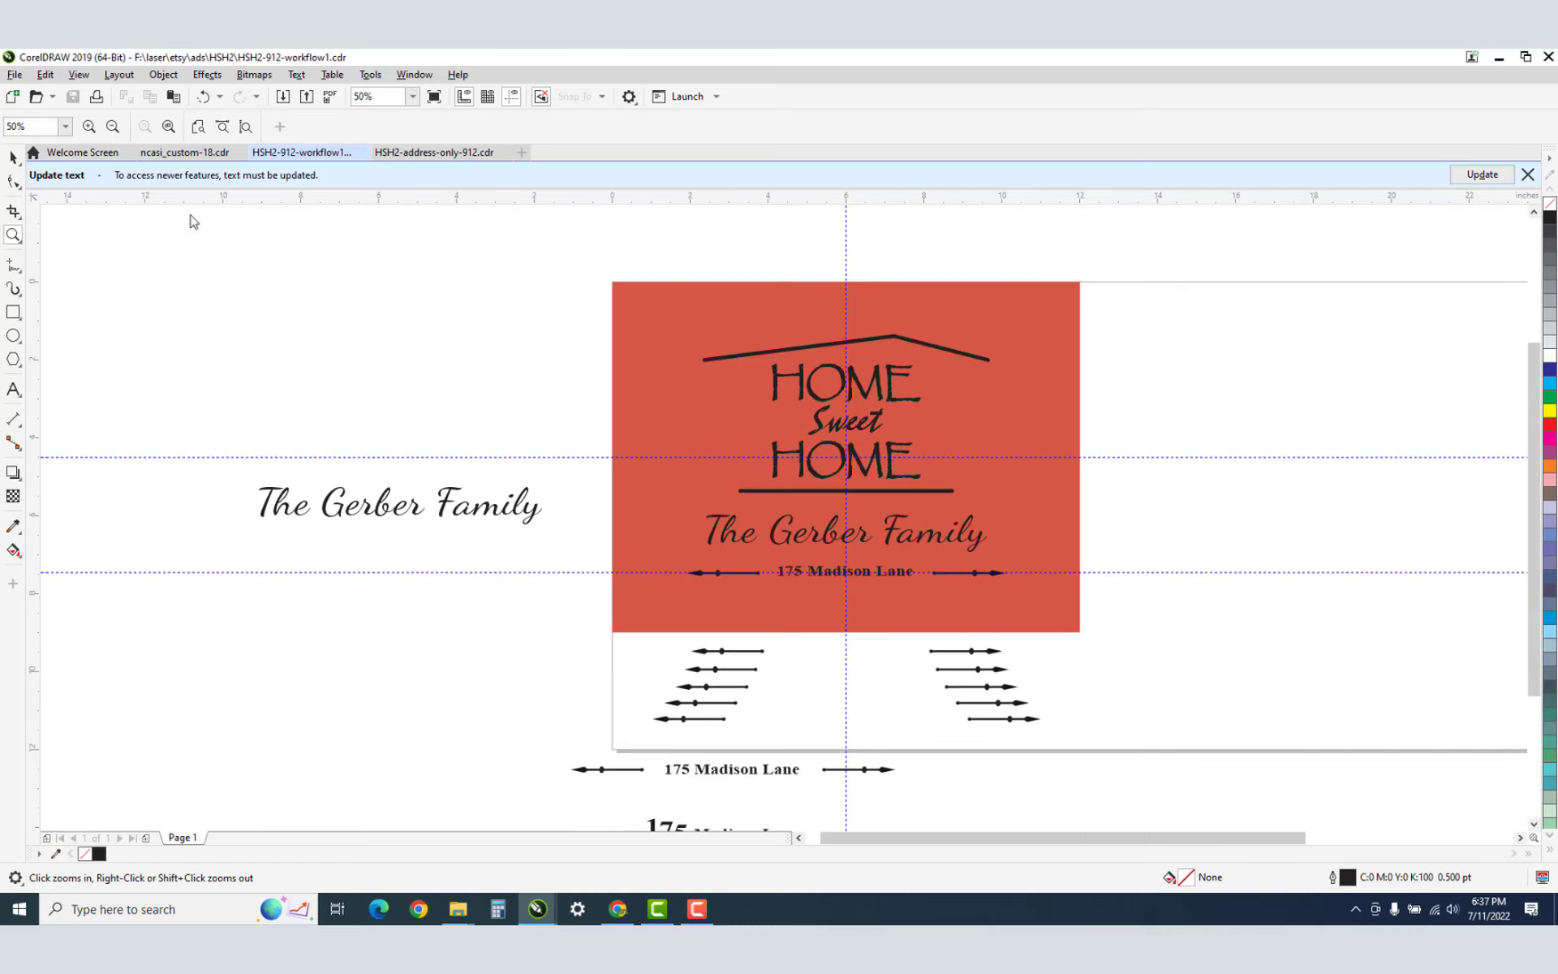
left_click(13, 157)
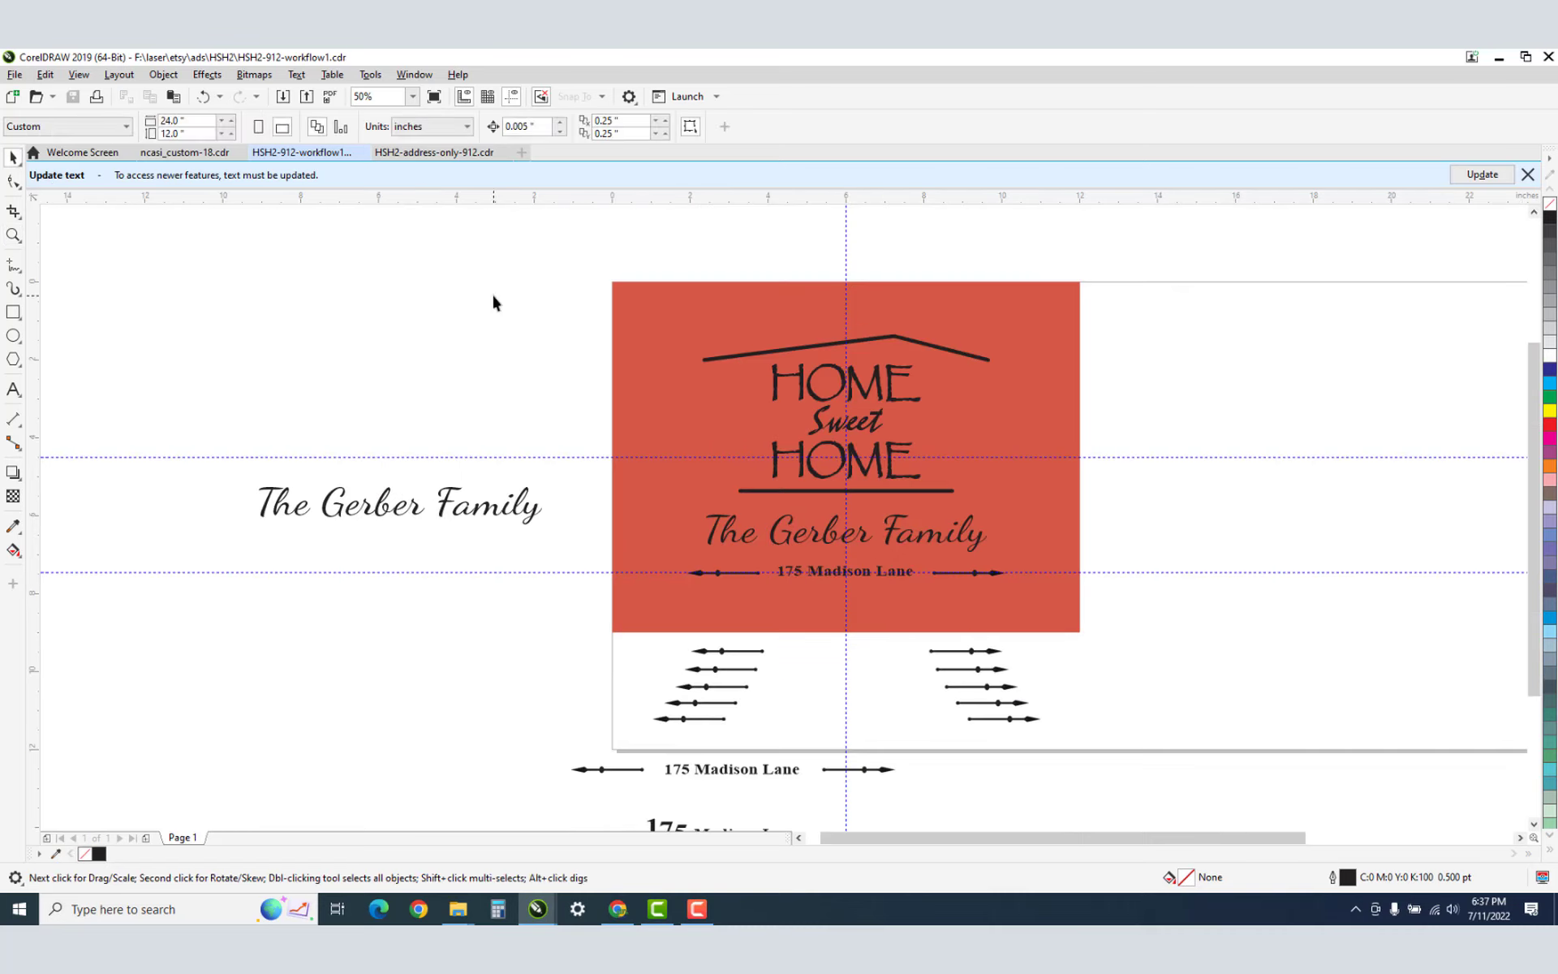
left_click_drag(538, 290, 1126, 614)
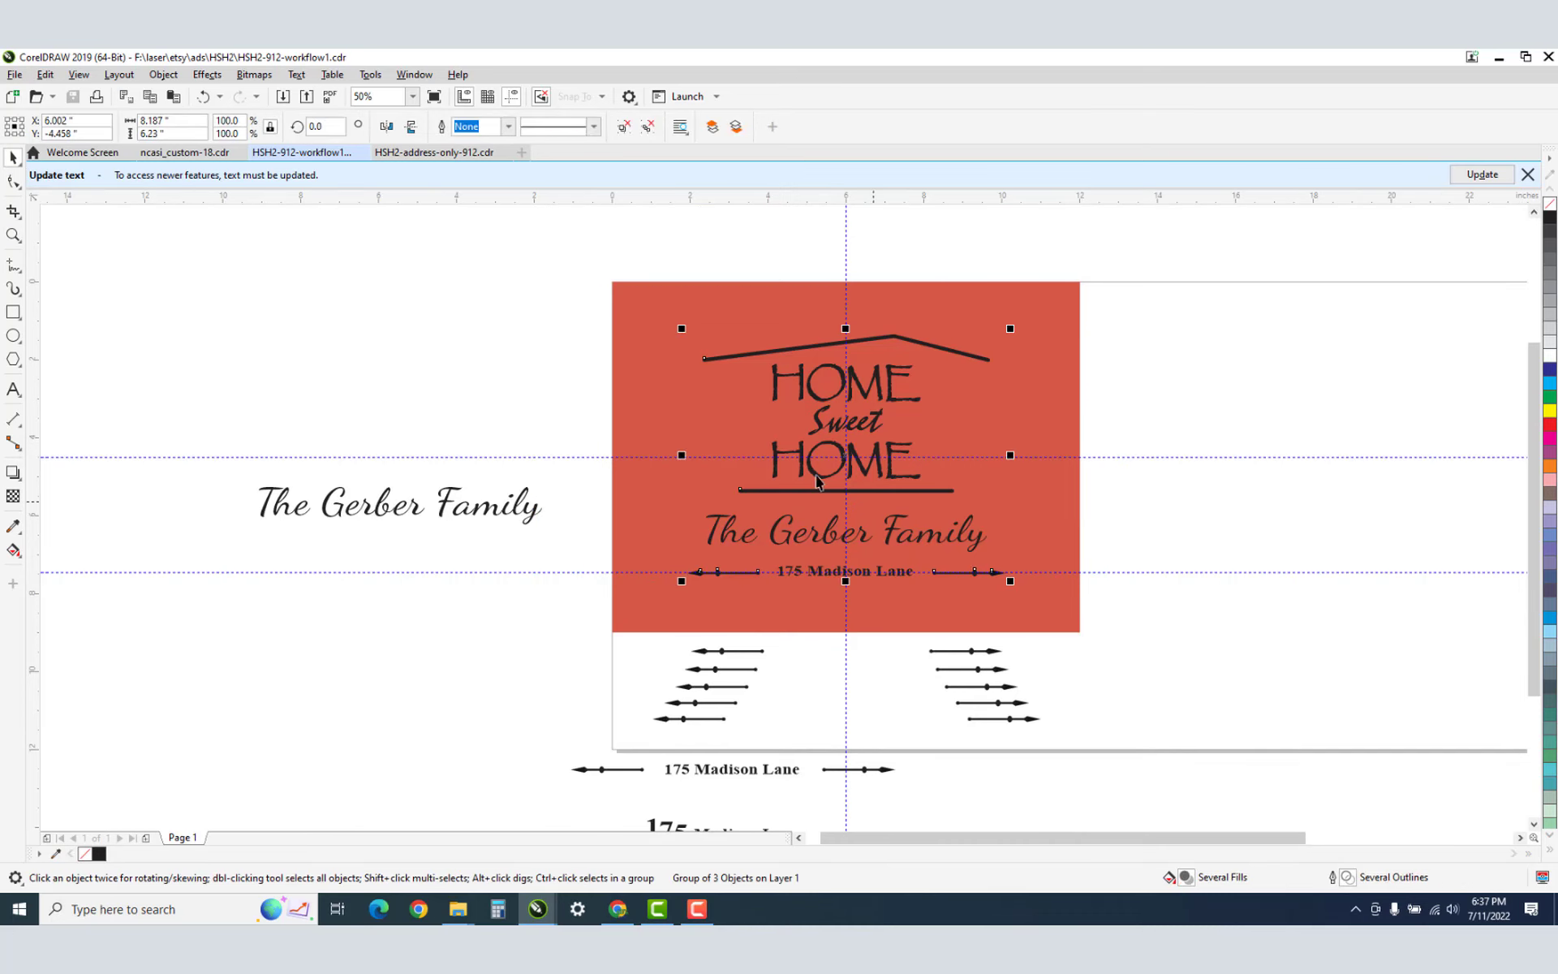
left_click(95, 98)
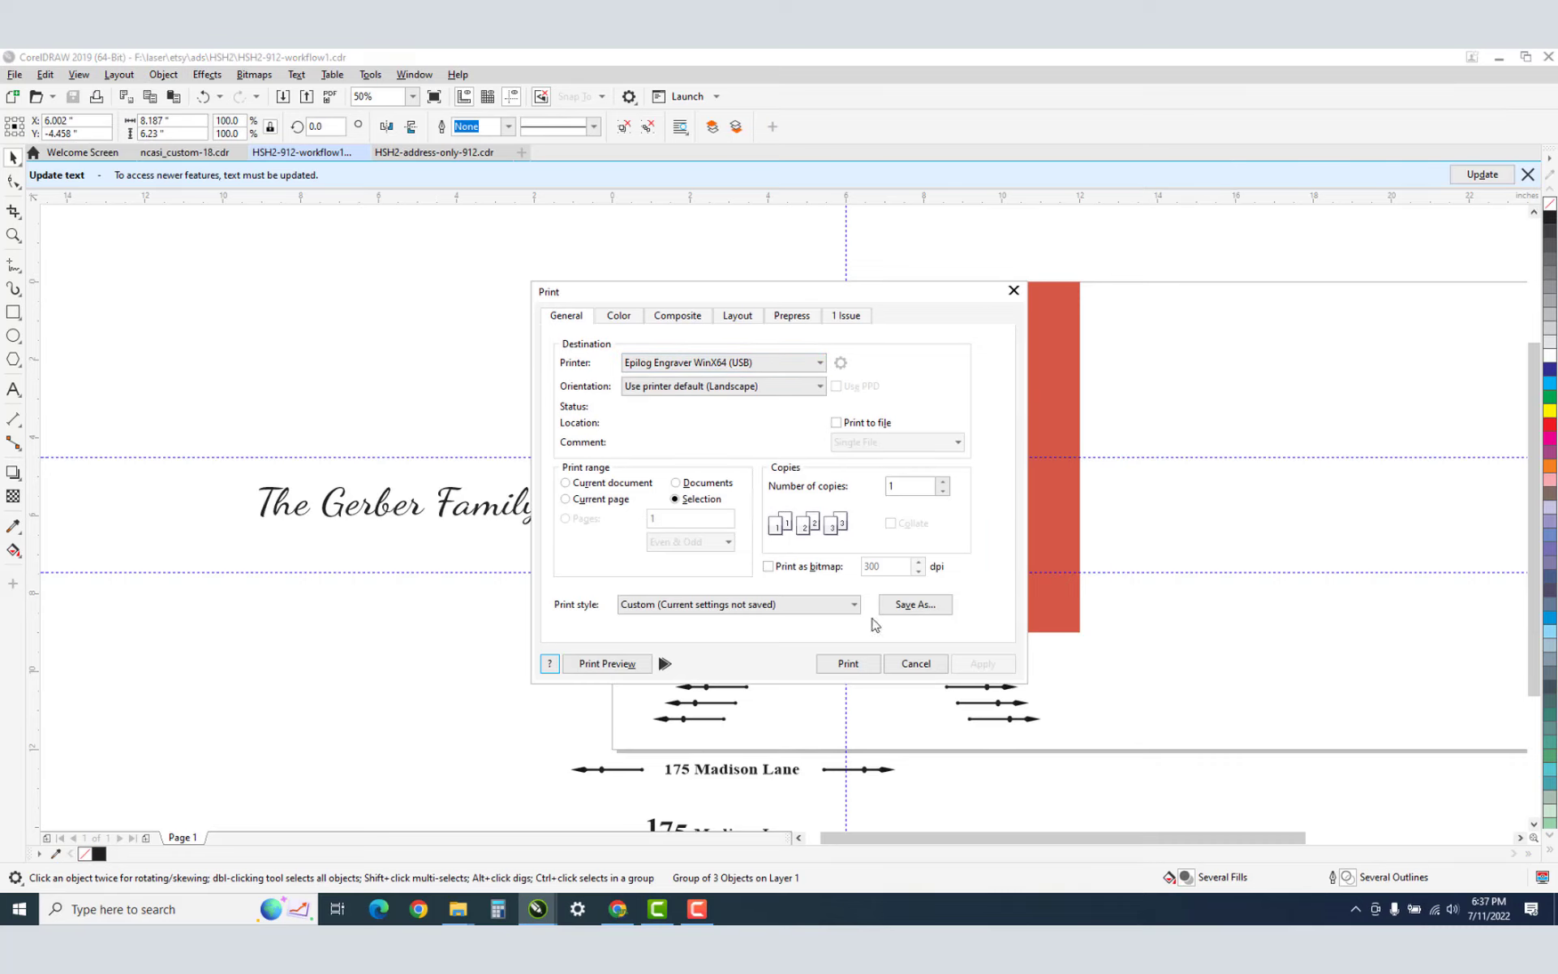
left_click(938, 668)
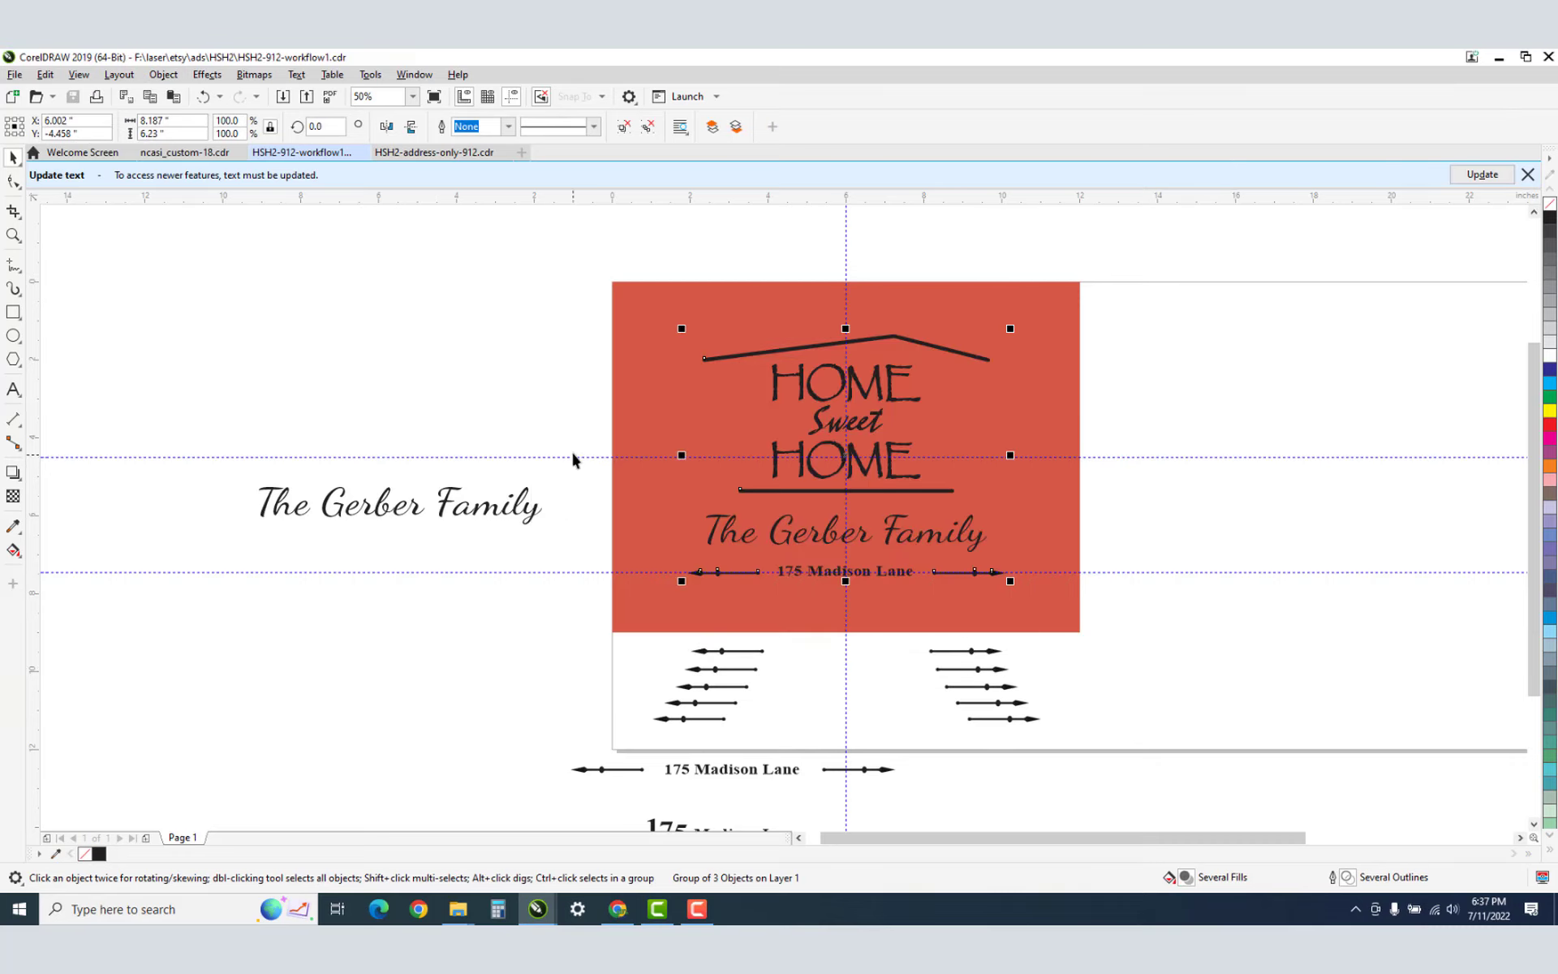